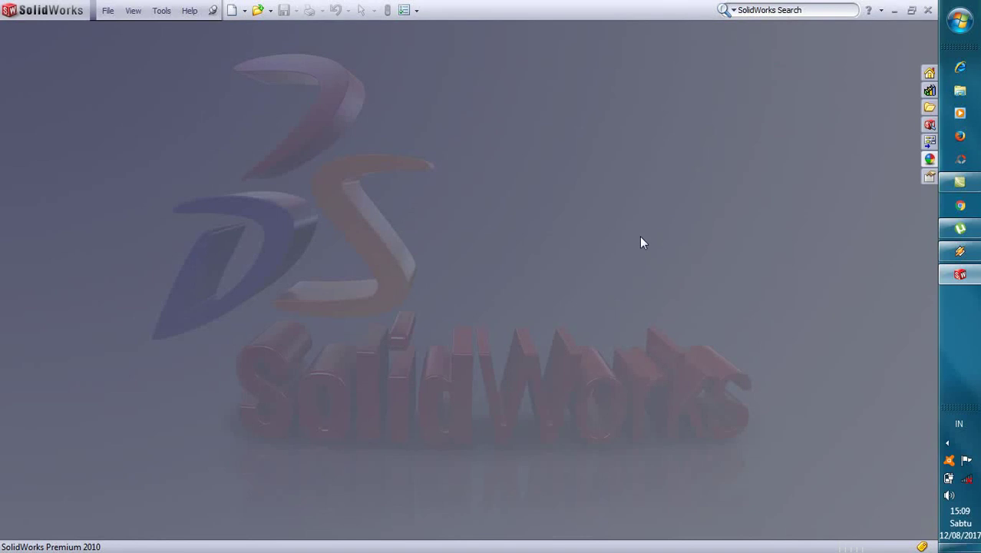
Create a new blank Part document (Part1) from the New SolidWorks Document dialog.
left_click(243, 10)
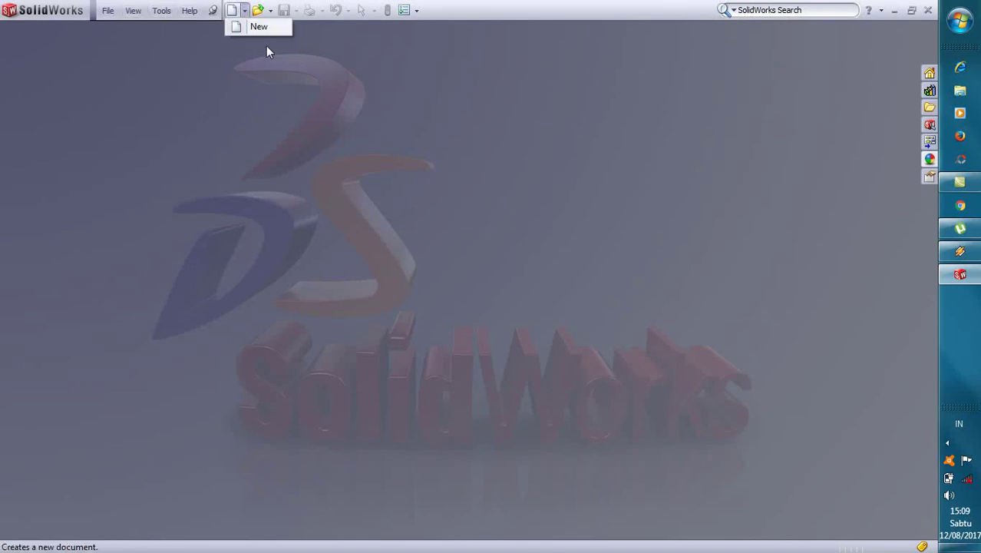
left_click(264, 32)
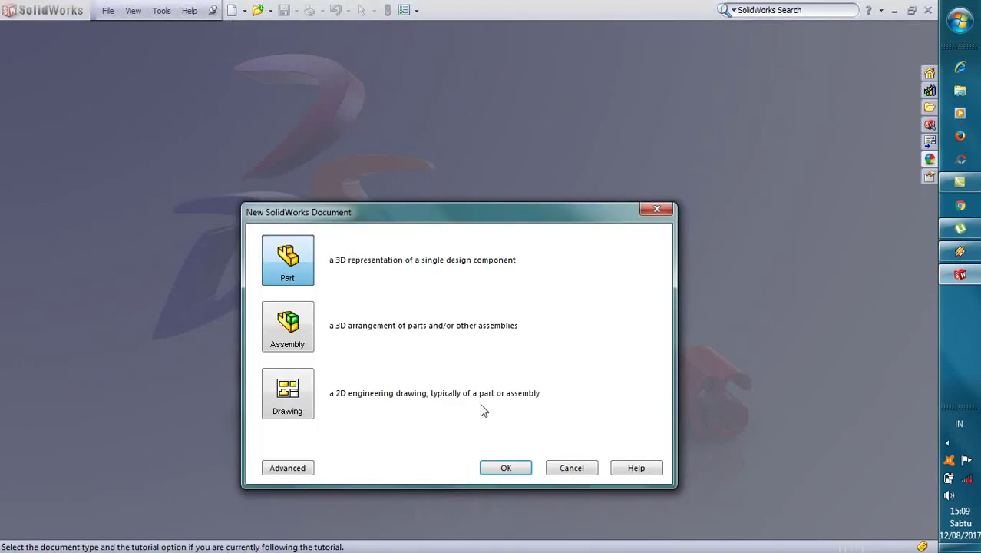
left_click(496, 476)
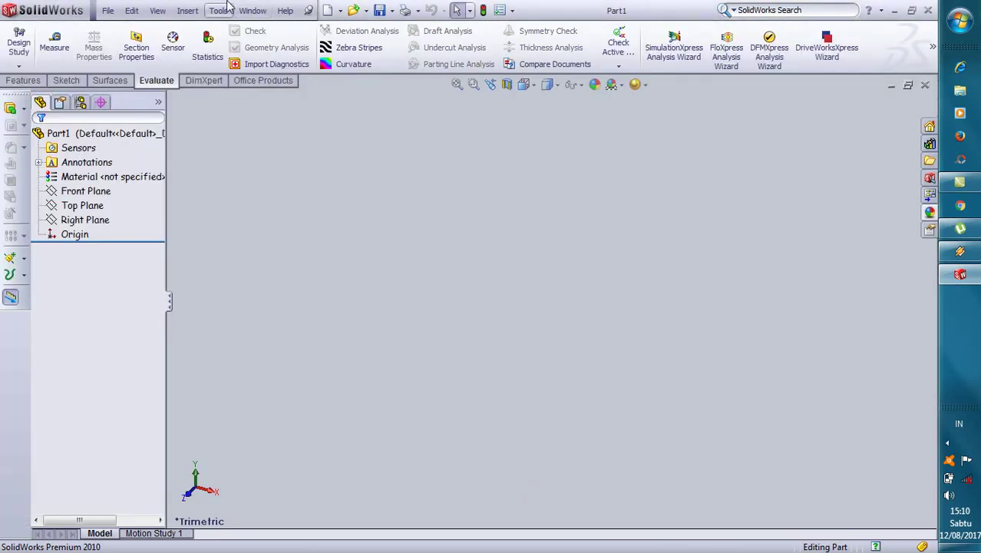
Start a sketch on the Front Plane and draw a circle centred on the origin.
left_click(26, 81)
left_click(66, 81)
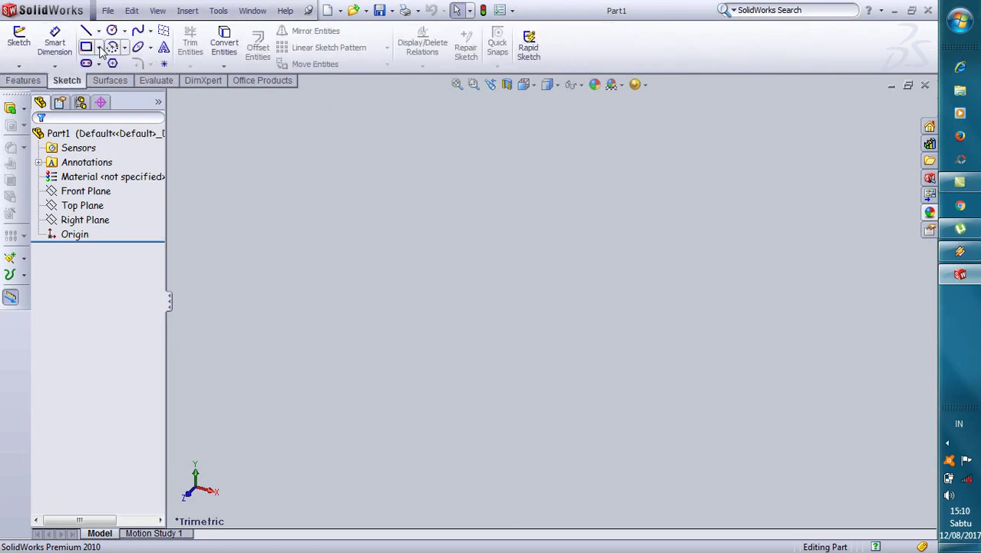
left_click(83, 191)
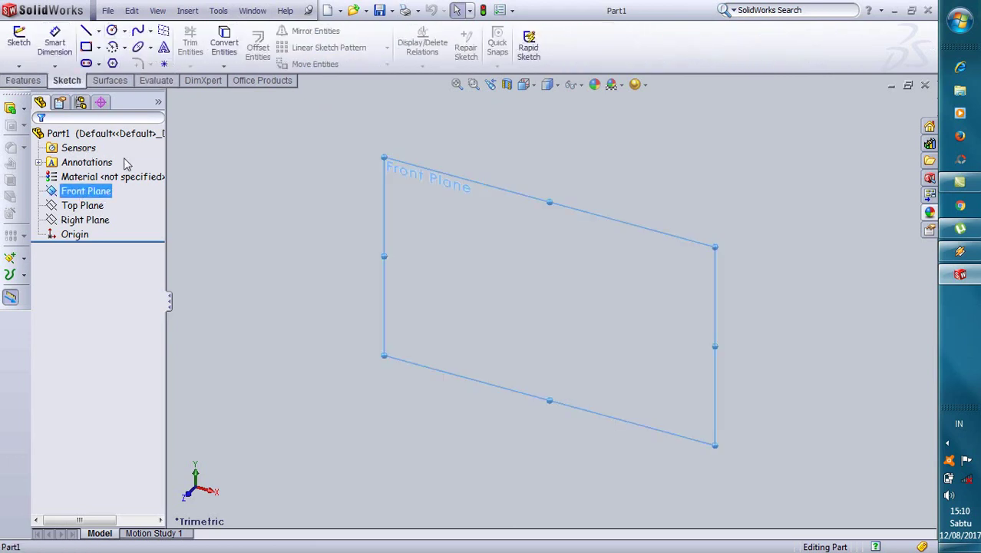
left_click(86, 170)
left_click(112, 31)
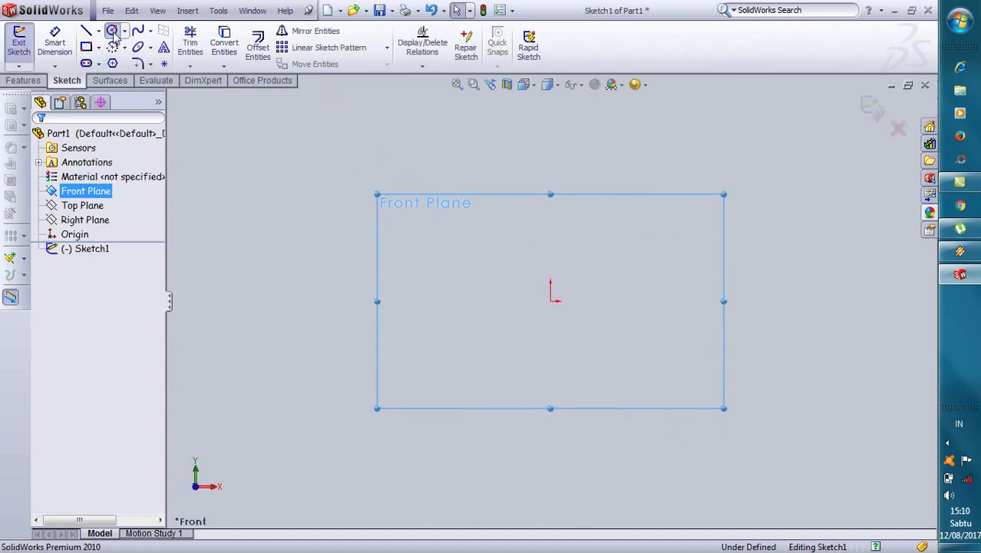
left_click(552, 301)
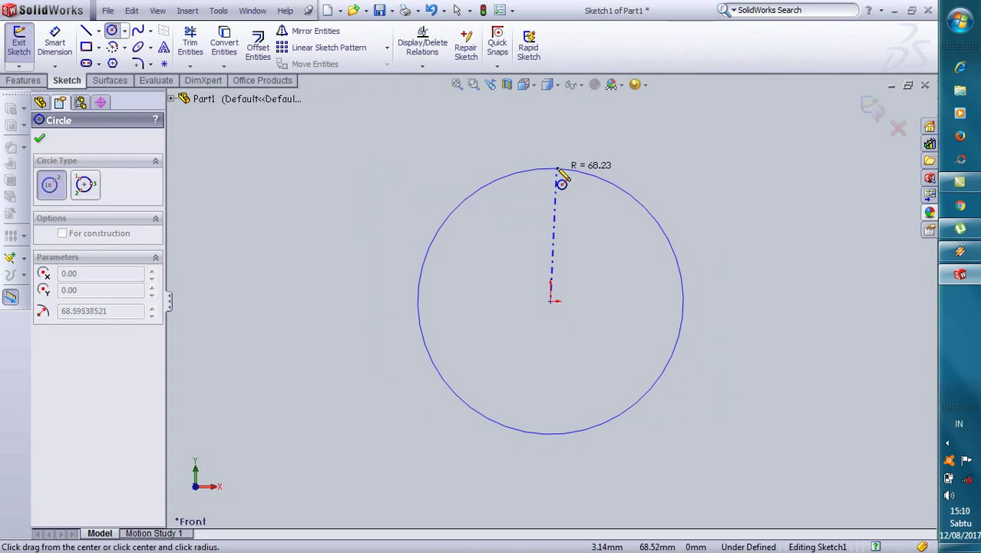
left_click(551, 164)
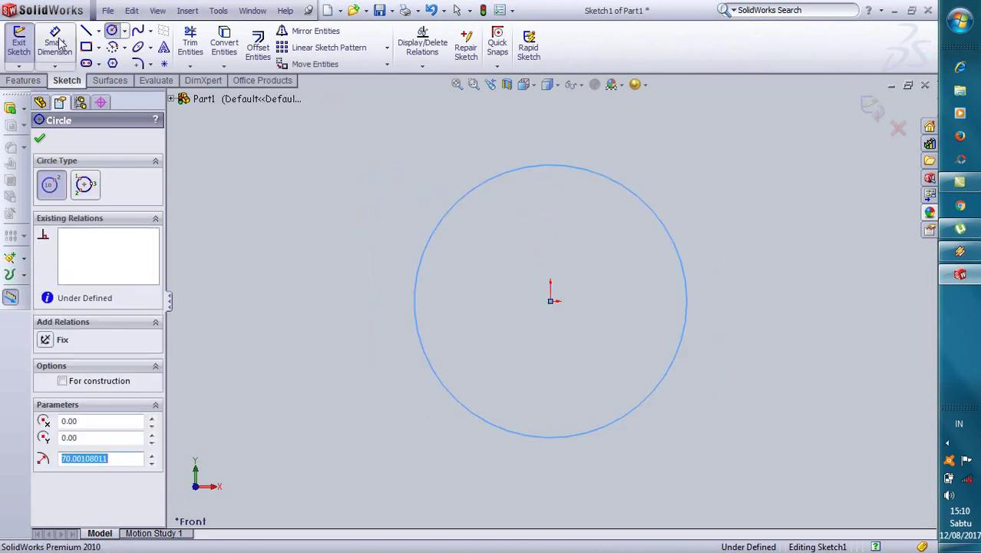
Dimension the circle's diameter to 100 mm.
left_click(59, 40)
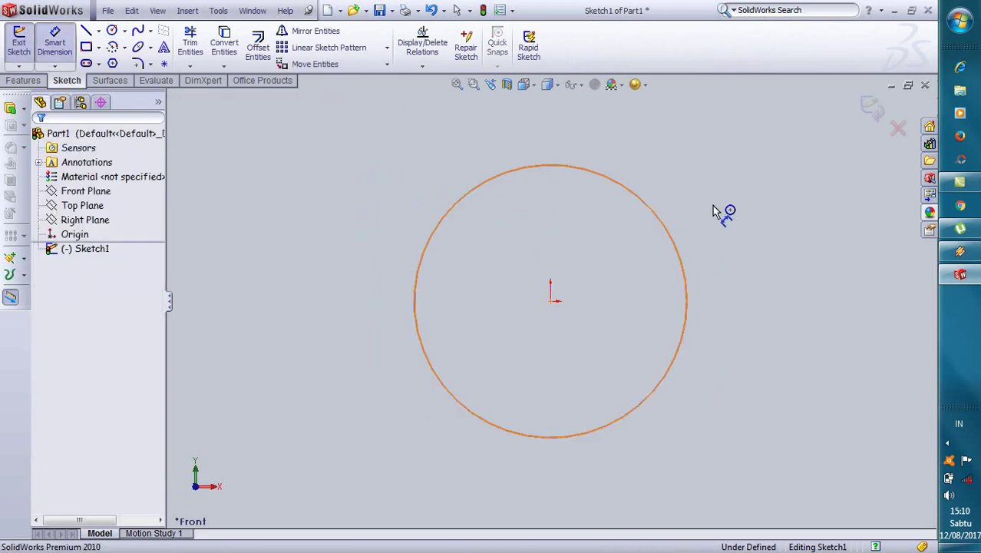
left_click(665, 216)
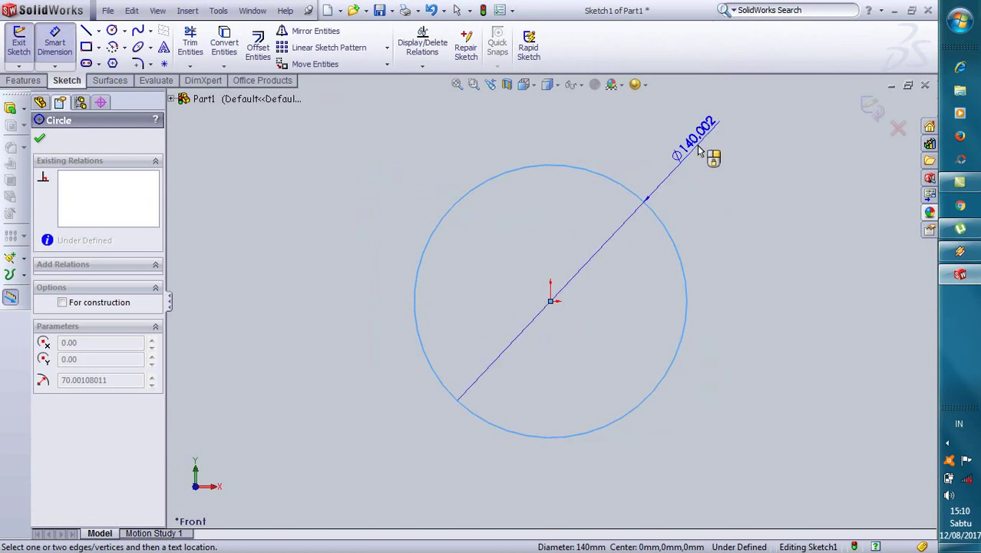
left_click(710, 155)
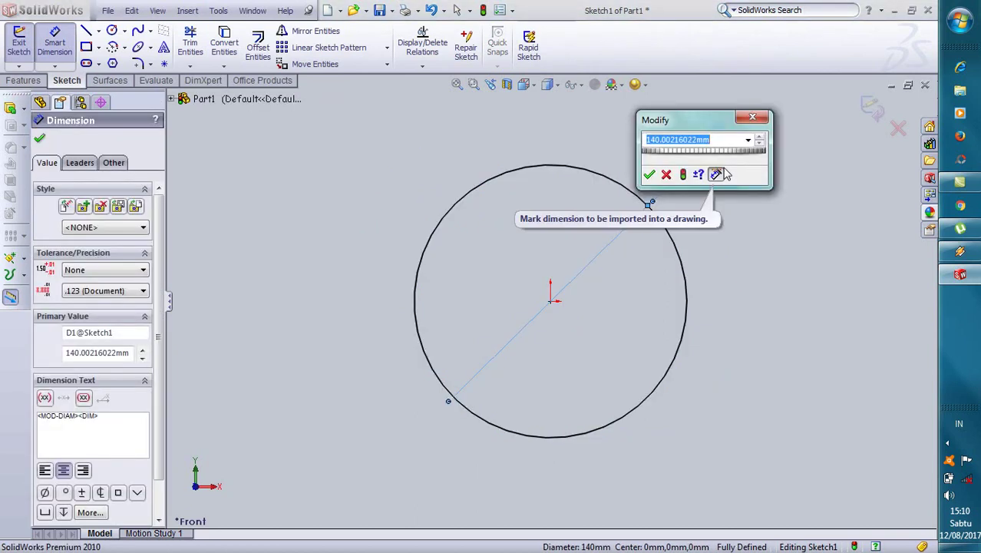
type("100")
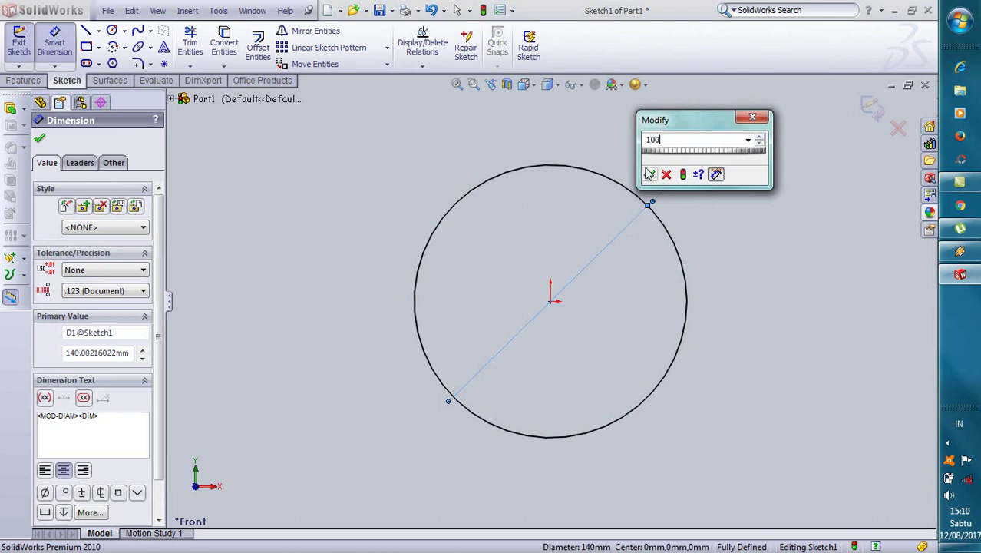
left_click(648, 174)
scroll(607, 287, "down", 3)
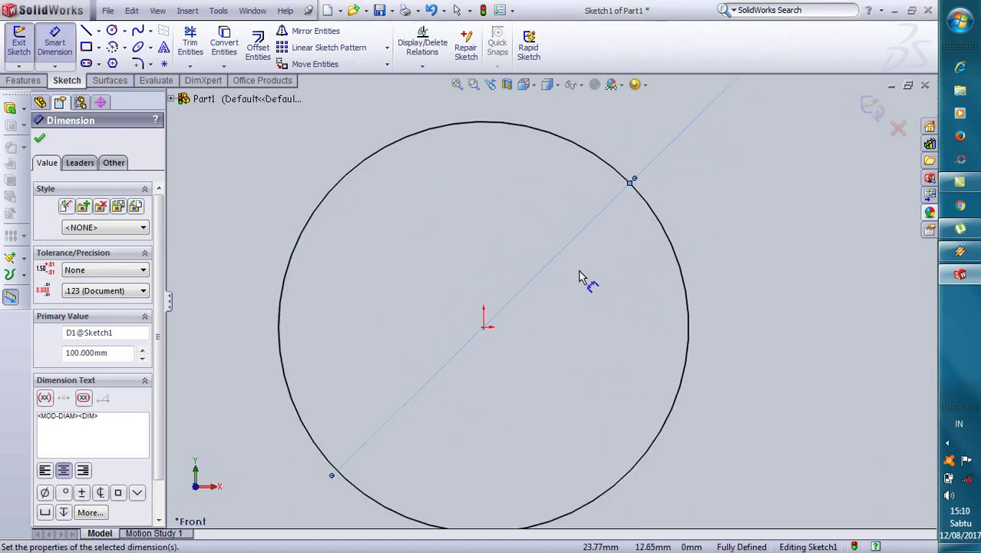
Draw two more circles centred on the origin inside the first circle.
left_click(111, 31)
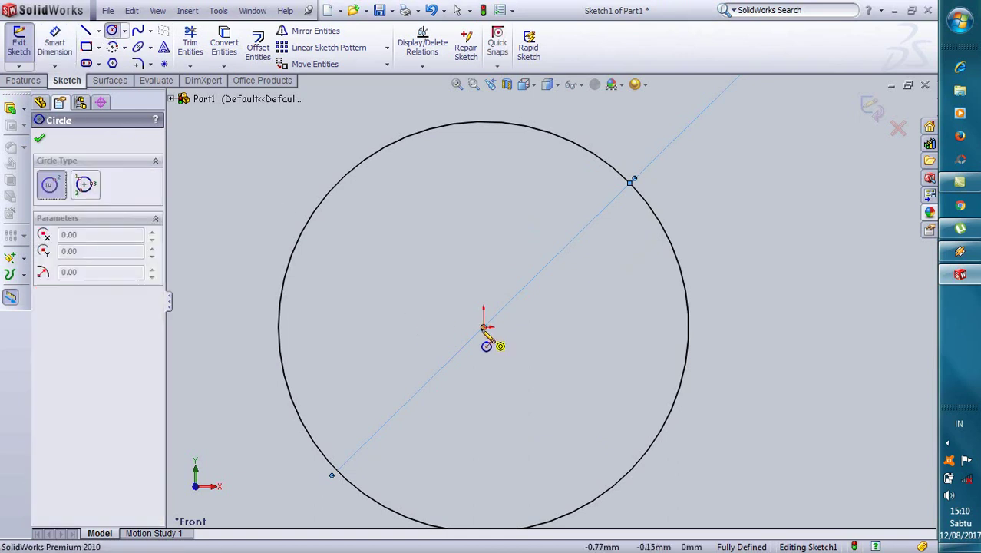
left_click(483, 326)
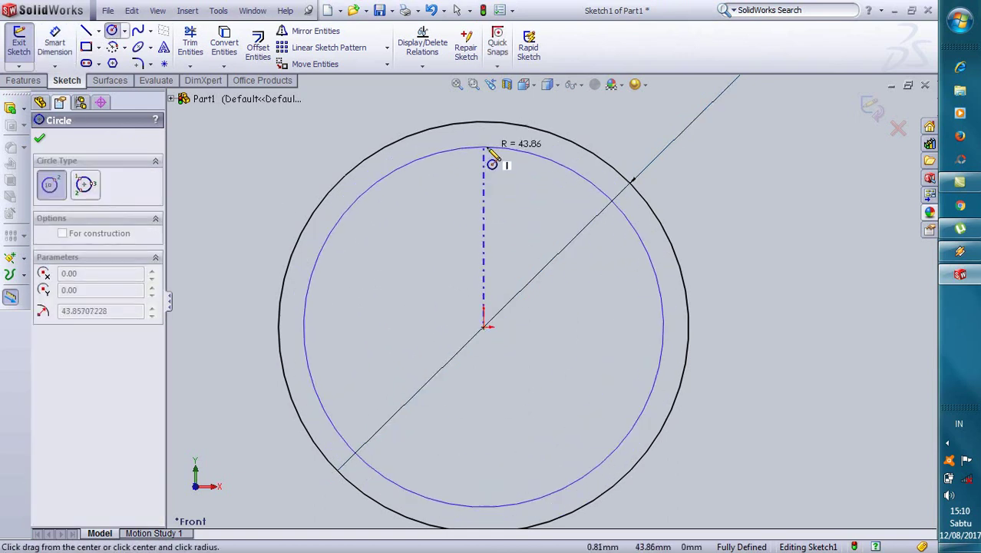
left_click(485, 143)
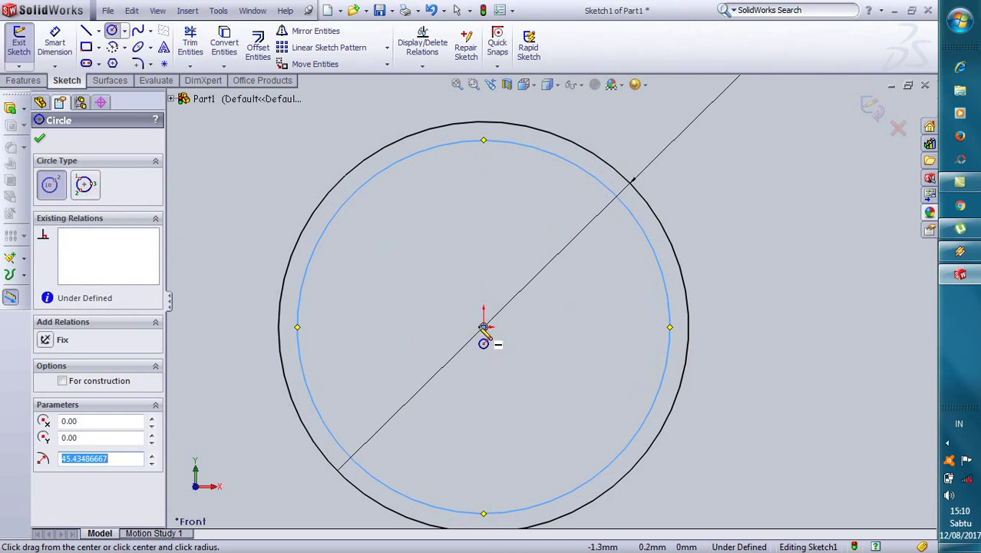
left_click(483, 326)
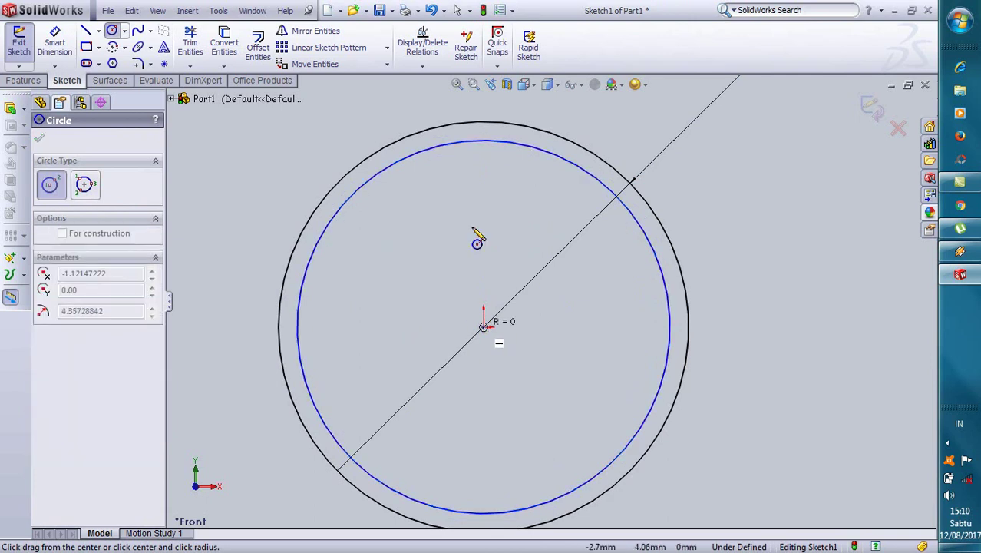
left_click(487, 184)
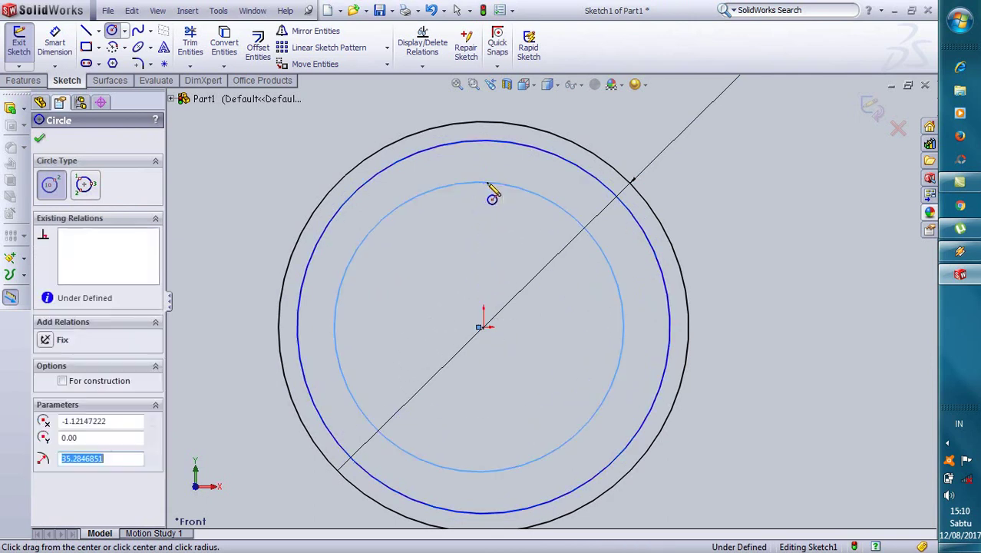
Dimension the new circles to 95 mm and 90 mm diameter.
left_click(54, 42)
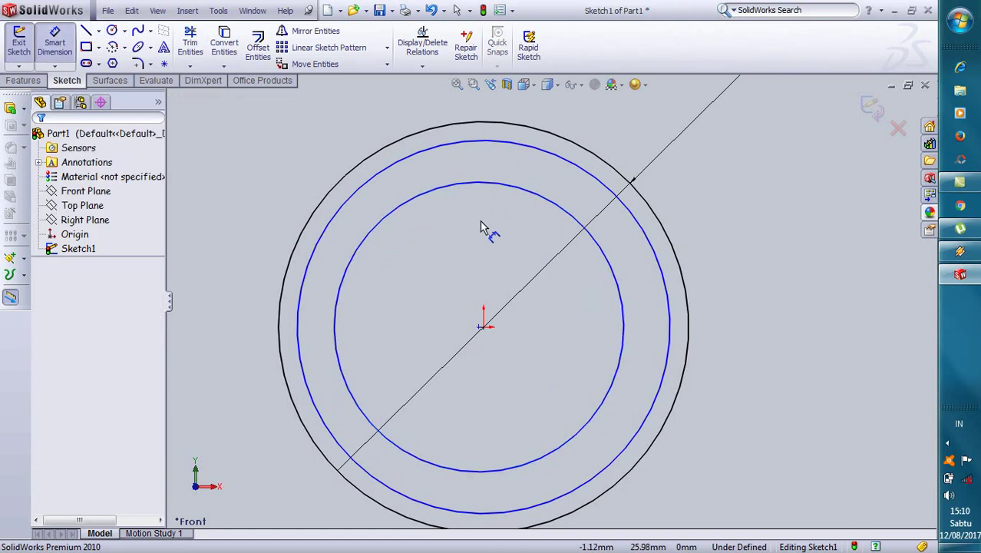
left_click(651, 245)
left_click(722, 242)
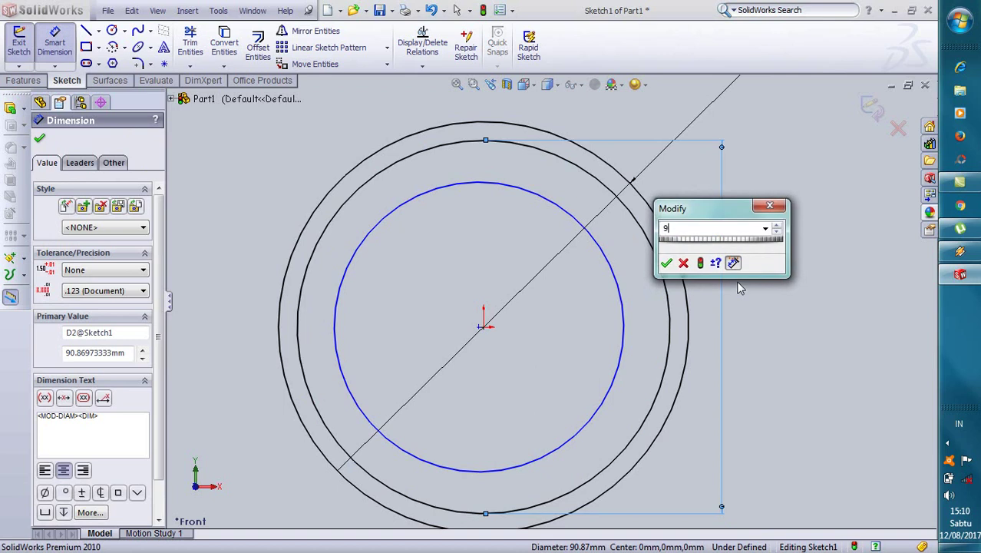
left_click(667, 264)
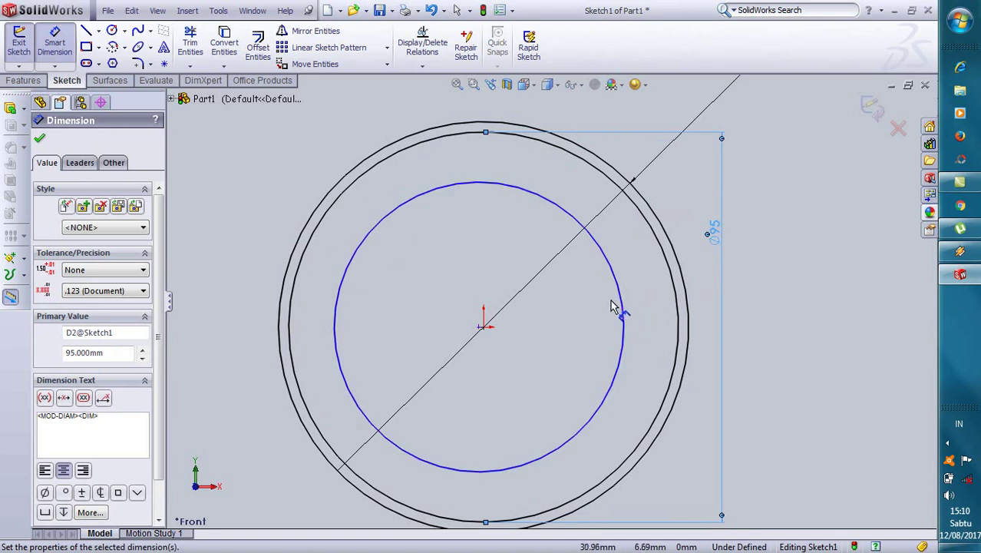
left_click(622, 309)
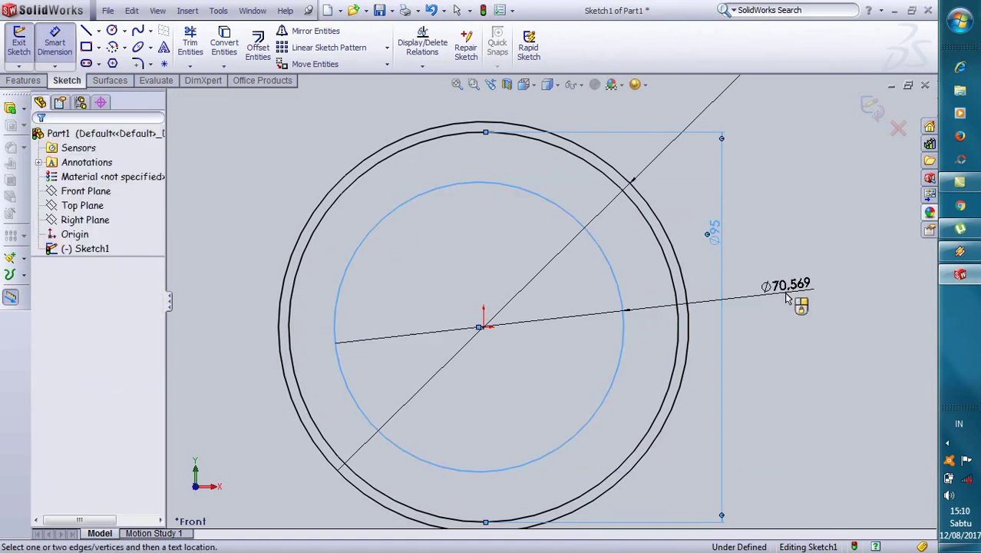
left_click(786, 297)
left_click(795, 326)
type("90")
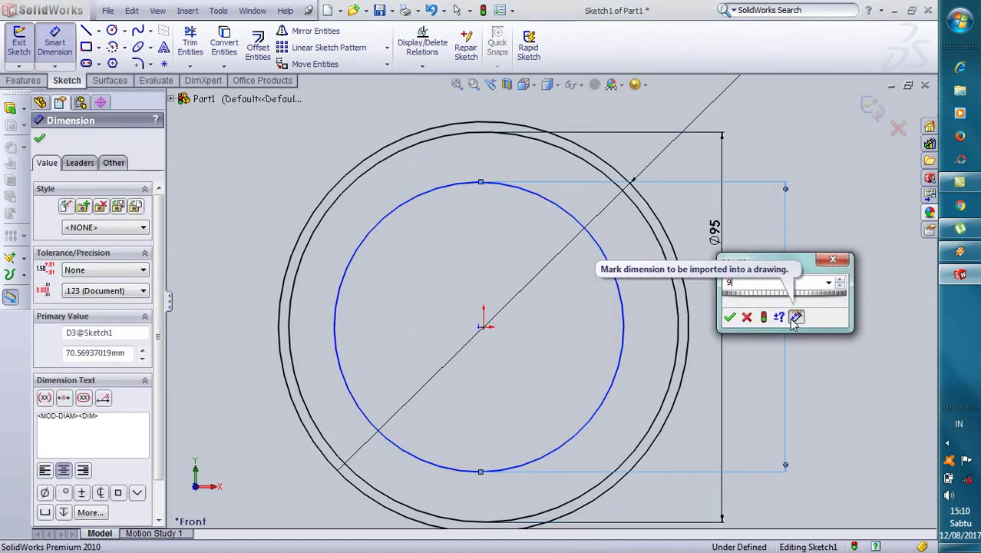
left_click(730, 318)
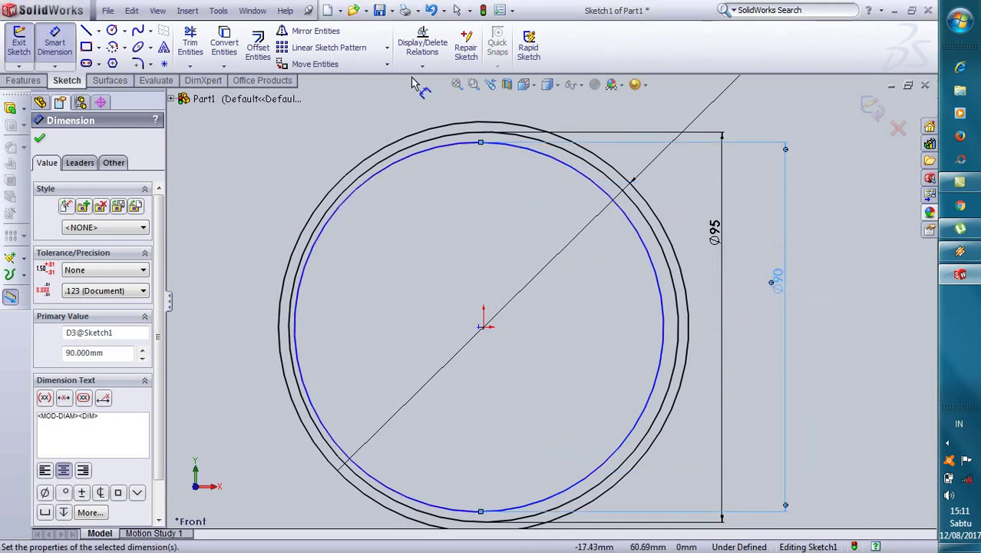
Draw a vertical line through the origin from the top of the circles.
left_click(87, 31)
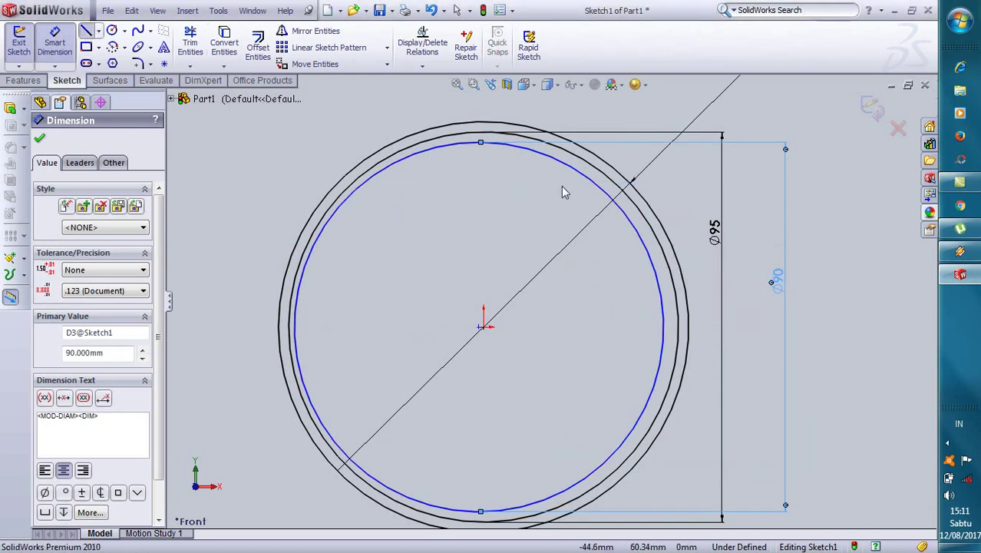
left_click(483, 121)
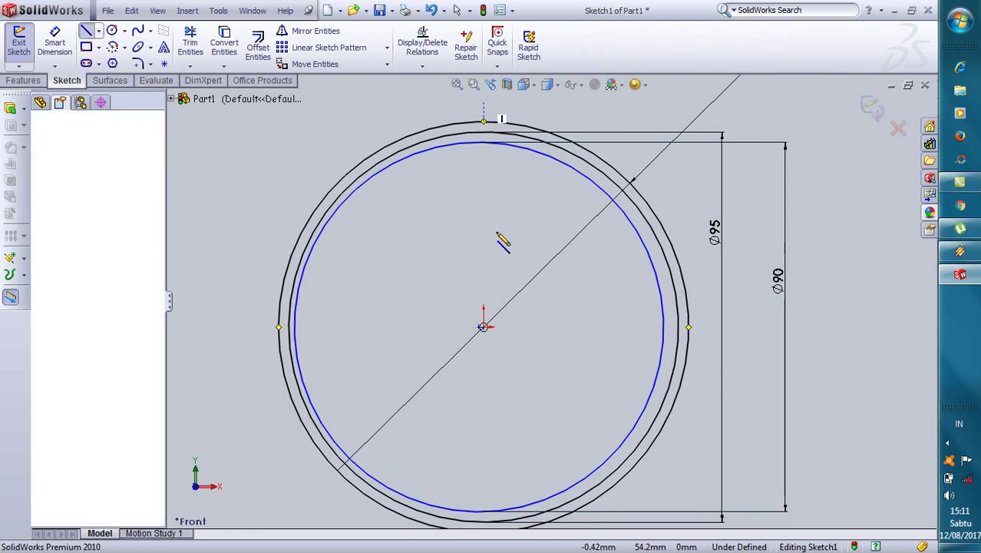
left_click(484, 362)
right_click(485, 363)
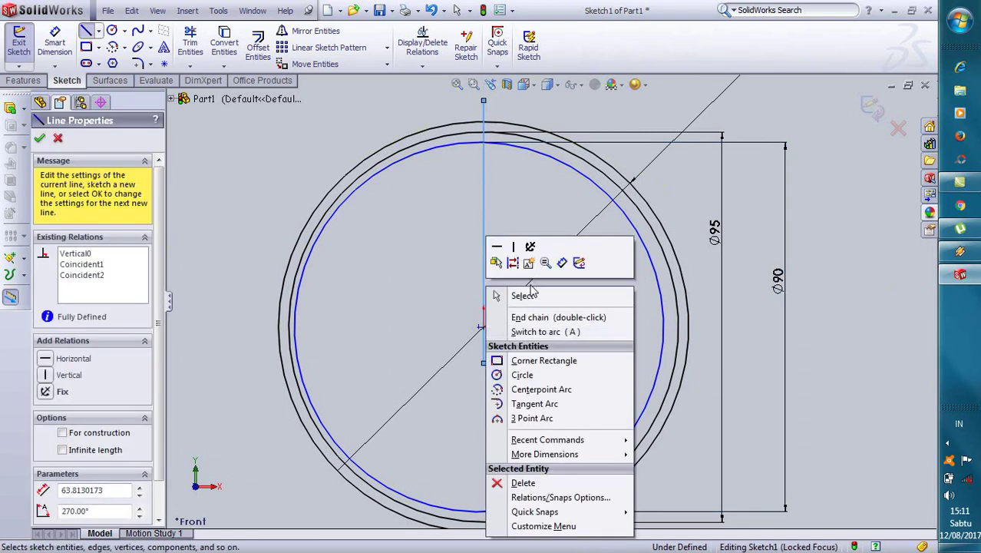
left_click(527, 298)
scroll(498, 126, "down", 2)
scroll(498, 126, "down", 2)
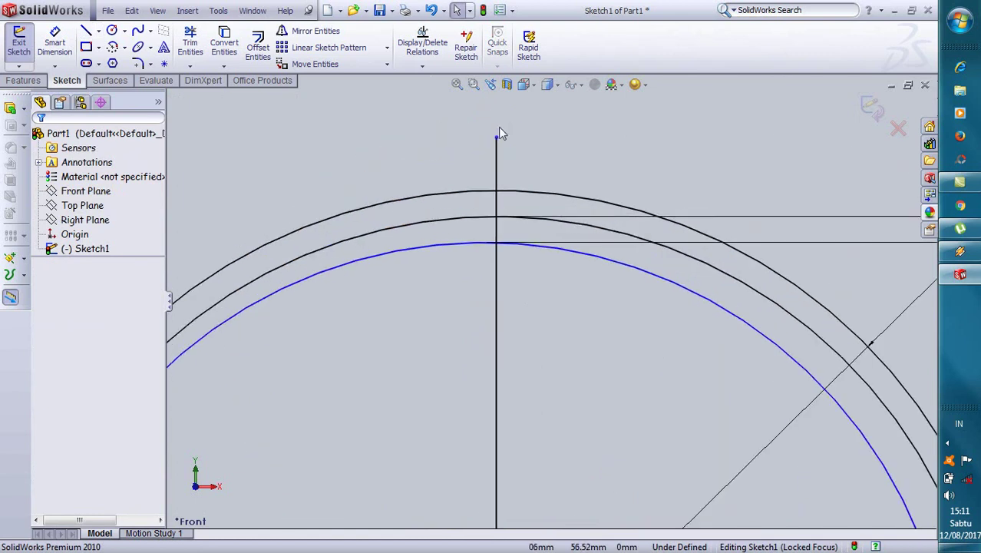
scroll(500, 138, "down", 2)
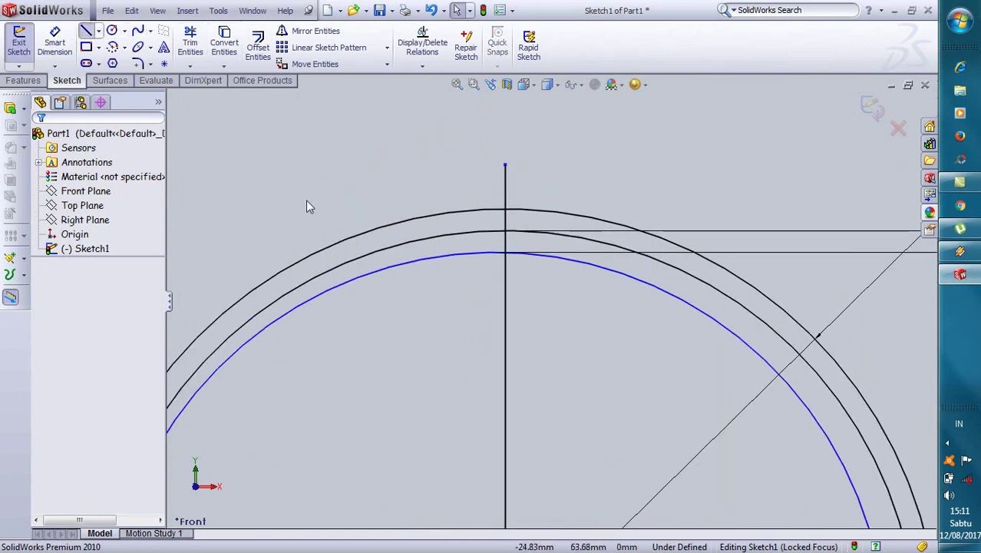
Draw three parallel vertical lines right of the centre line, each crossing all circles.
left_click(552, 160)
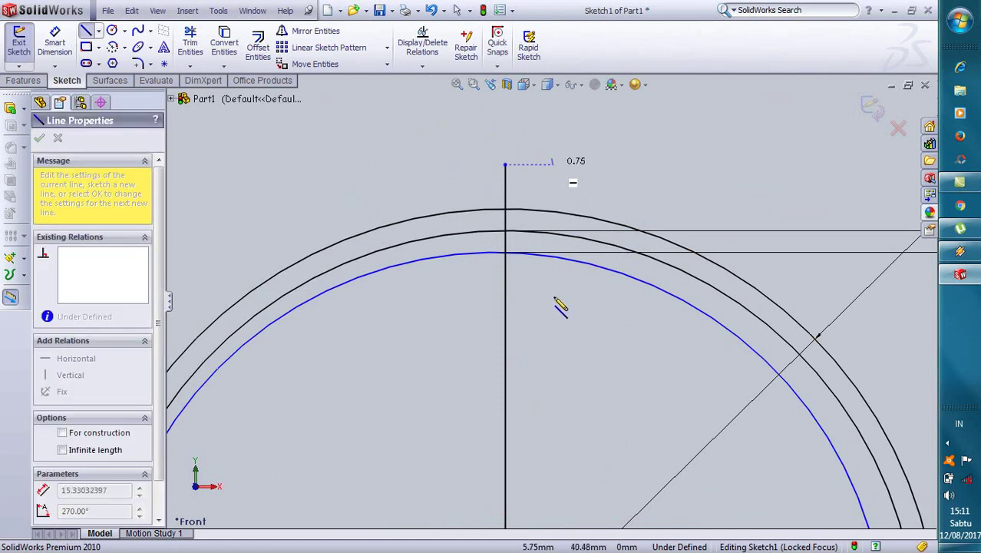
left_click(552, 347)
right_click(556, 349)
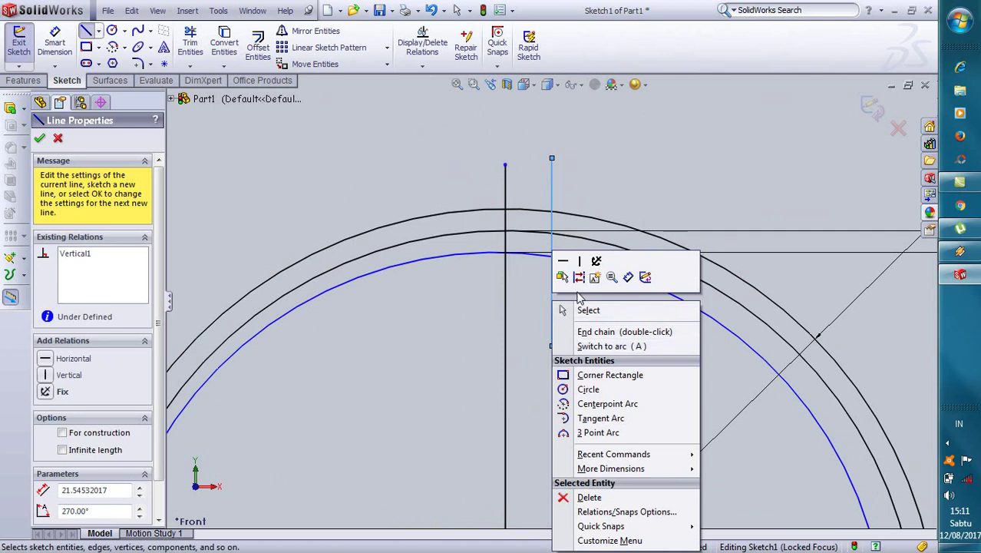
left_click(584, 310)
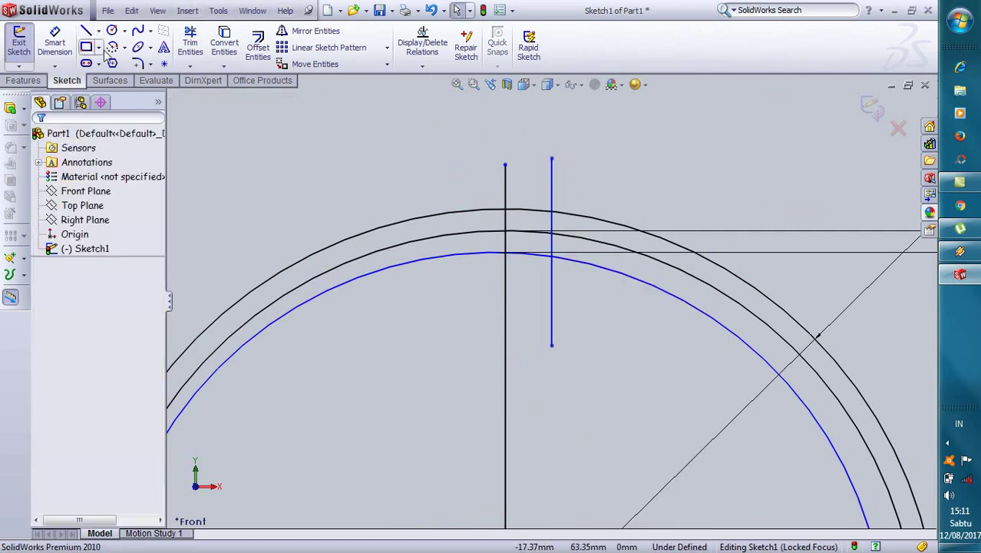
left_click(597, 165)
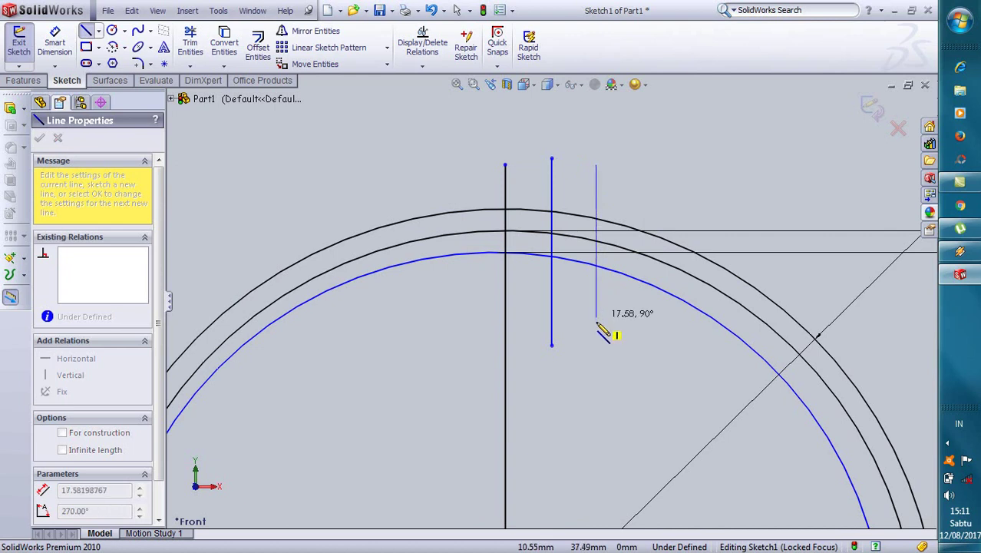
left_click(596, 332)
right_click(596, 332)
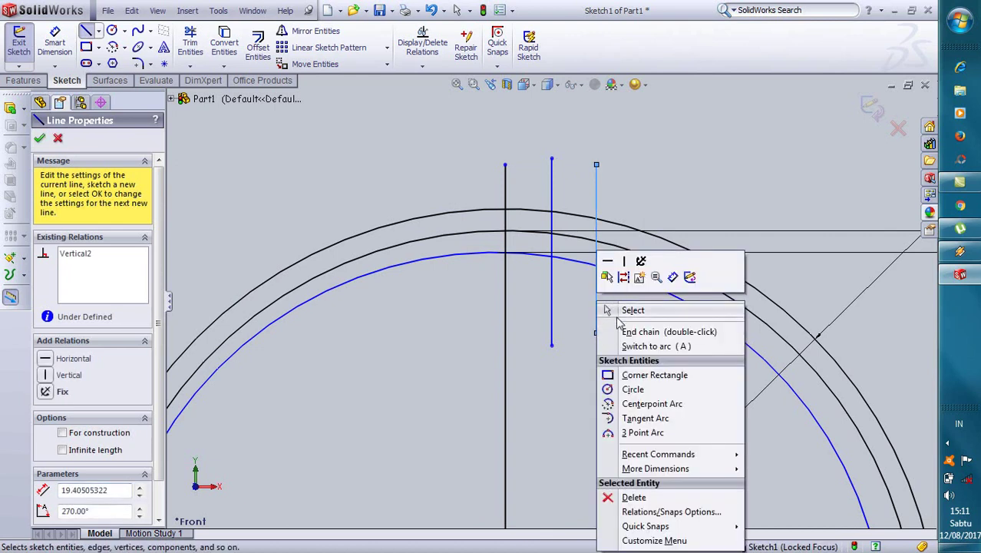
left_click(623, 311)
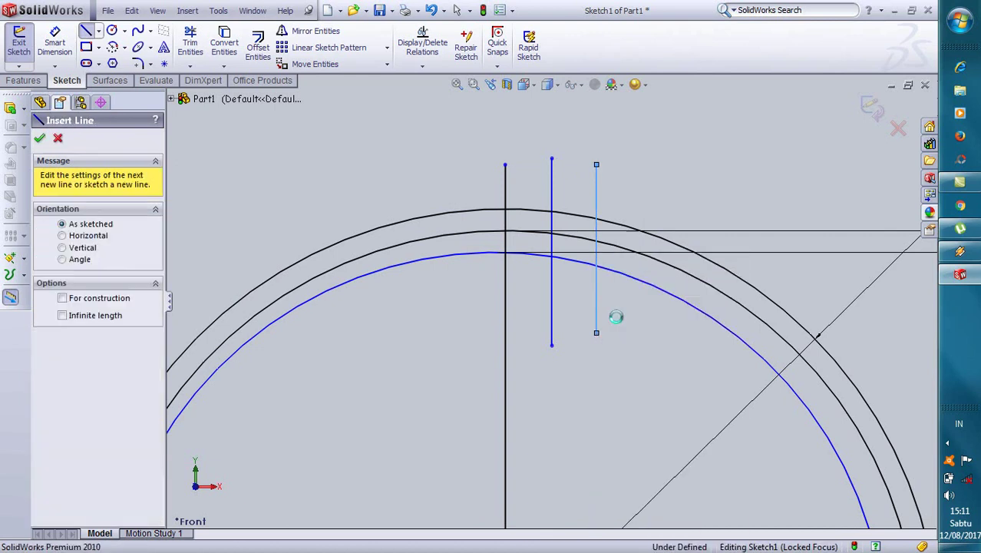
left_click(86, 30)
left_click(648, 161)
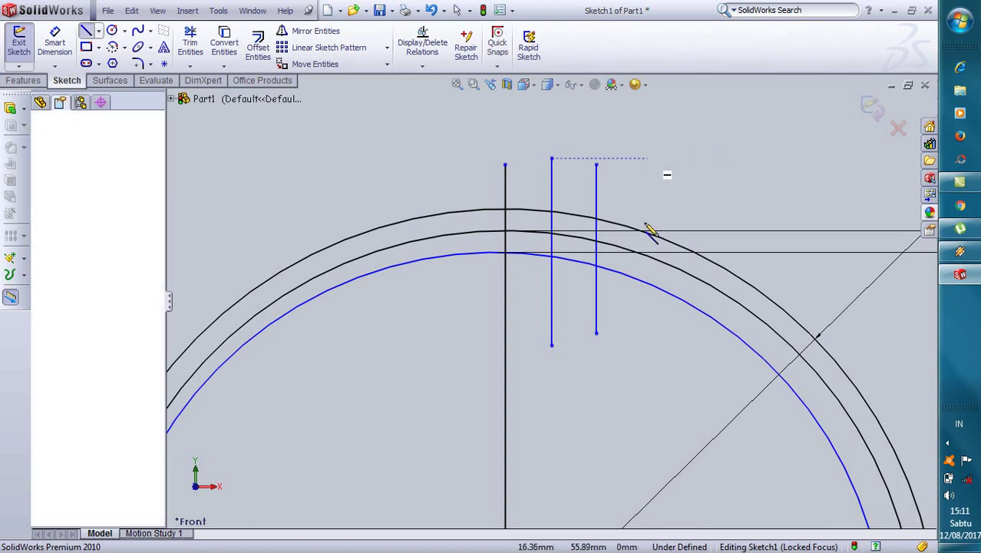
left_click(648, 333)
right_click(648, 333)
left_click(668, 309)
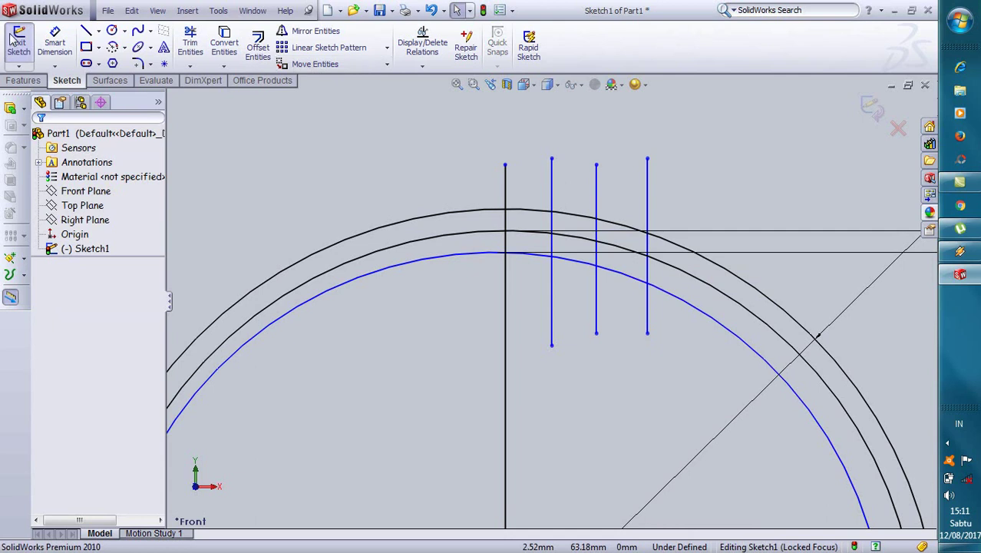
Dimension the first vertical line 2 mm from the centre line.
scroll(621, 164, "down", 1)
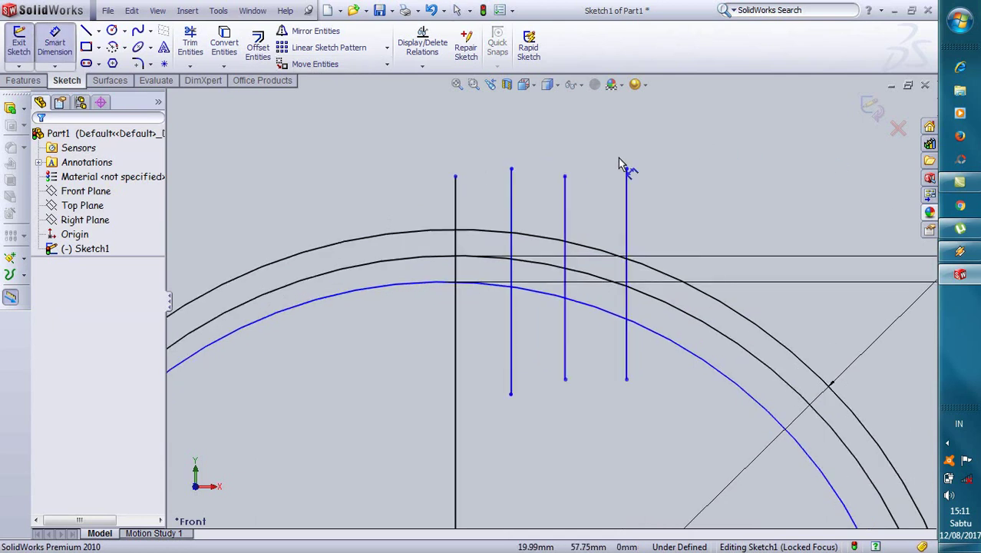
left_click(456, 177)
left_click(511, 168)
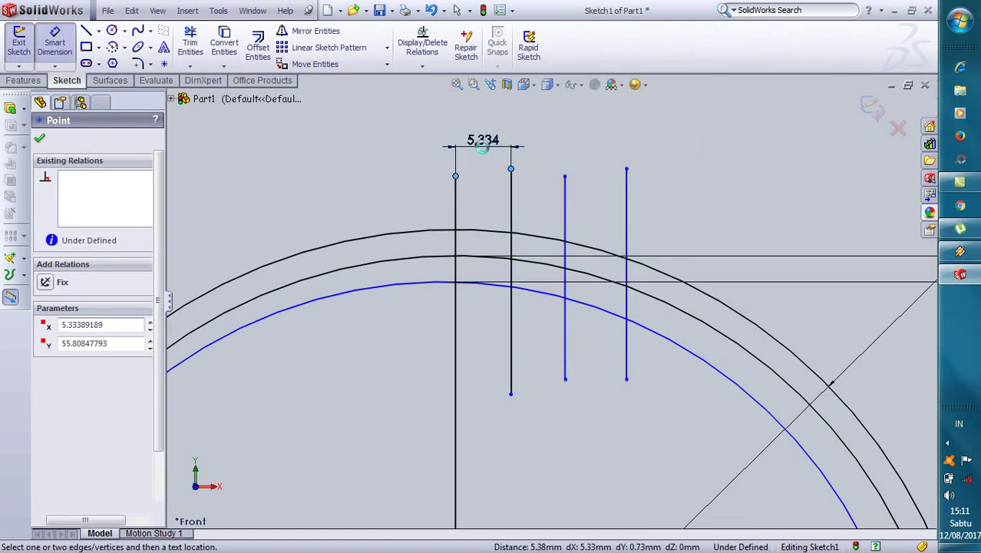
left_click(482, 148)
type("2")
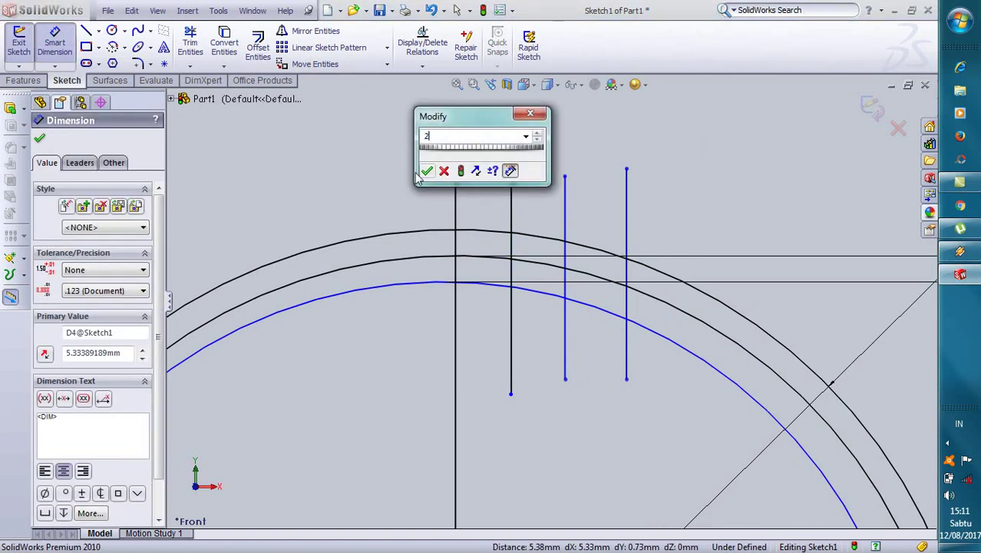
left_click(427, 171)
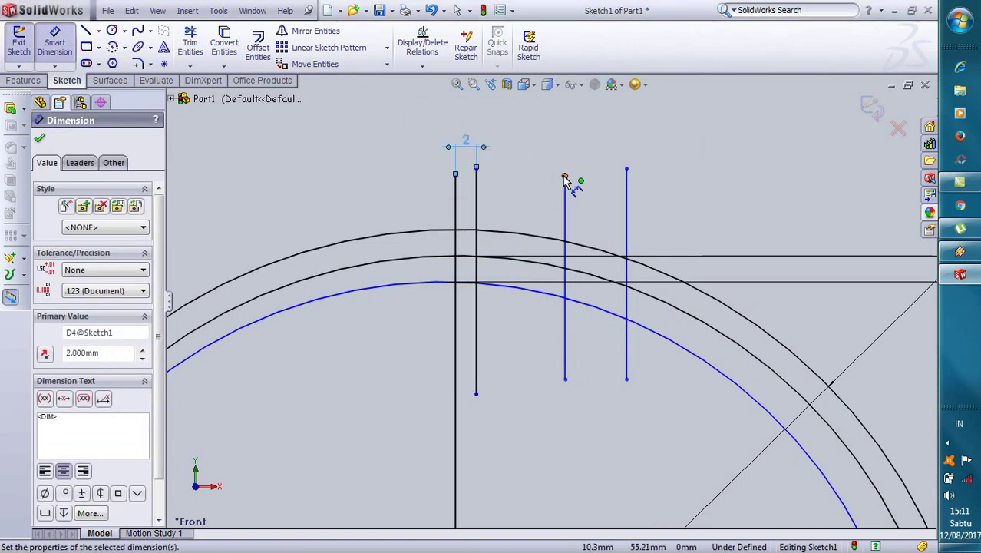
Set the second line 4 mm from the centre line and the third 7 mm beyond it.
left_click(565, 178)
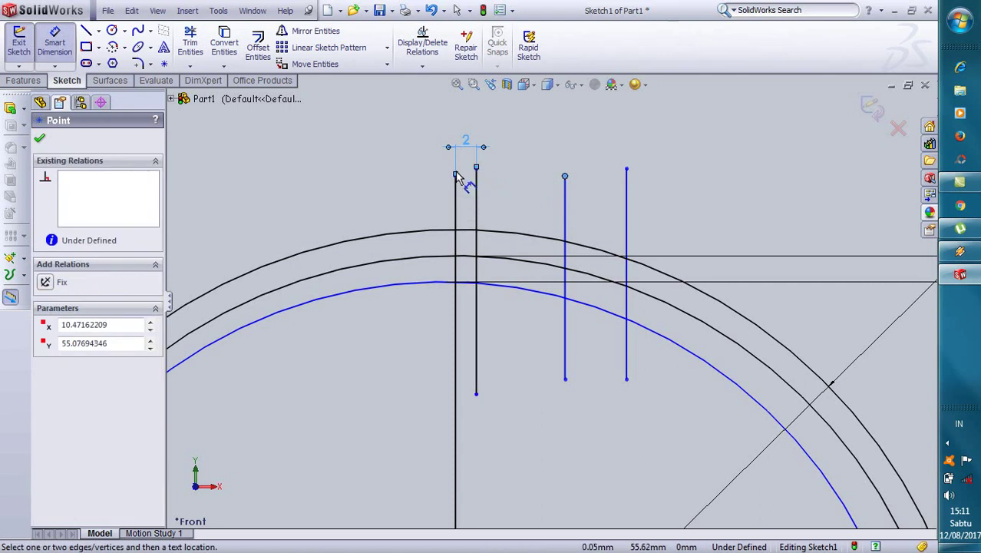
left_click(456, 175)
left_click(490, 134)
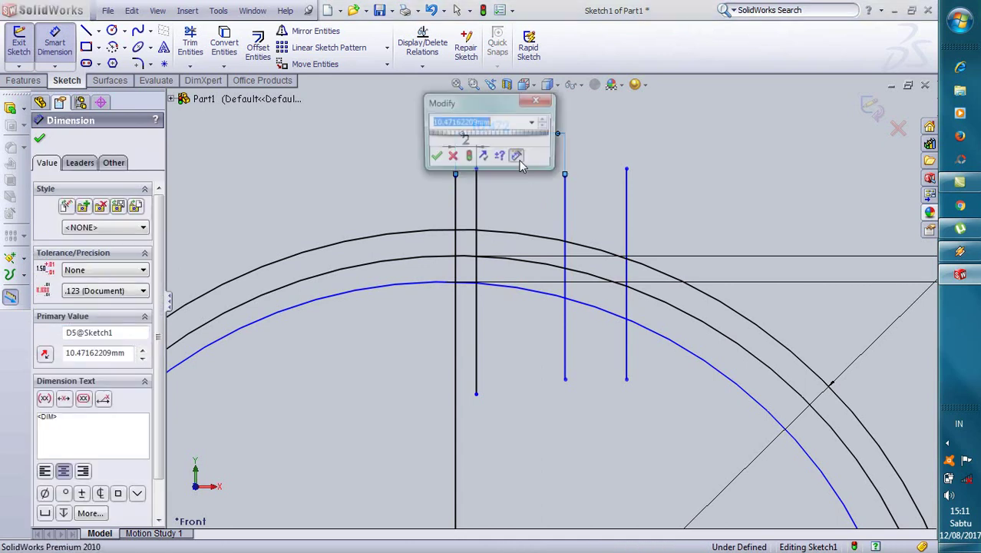
type("4")
left_click(433, 158)
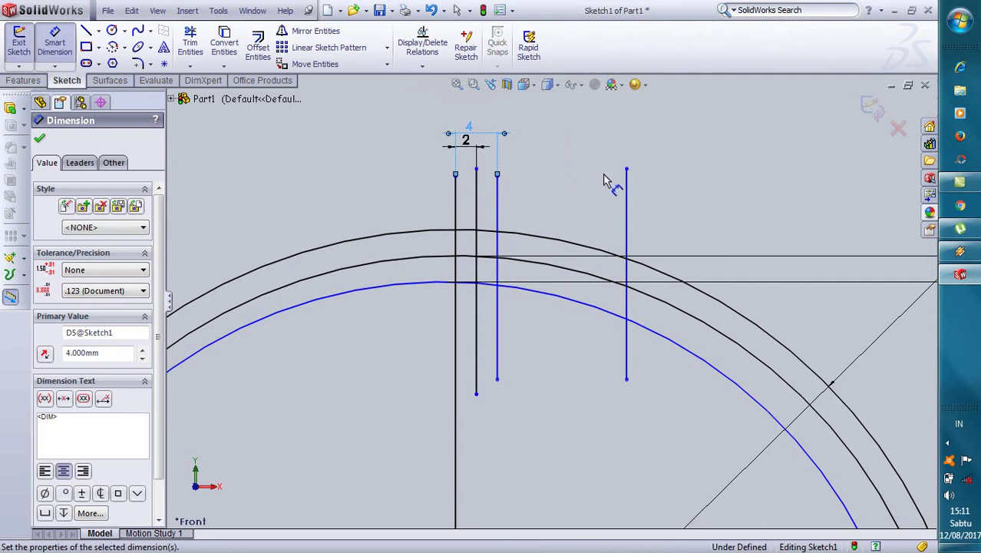
left_click(497, 175)
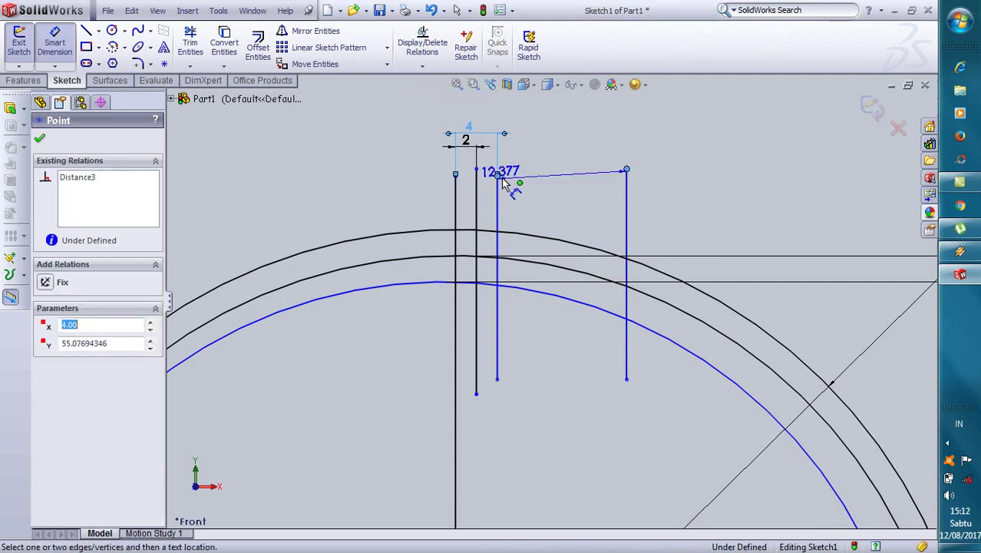
left_click(554, 145)
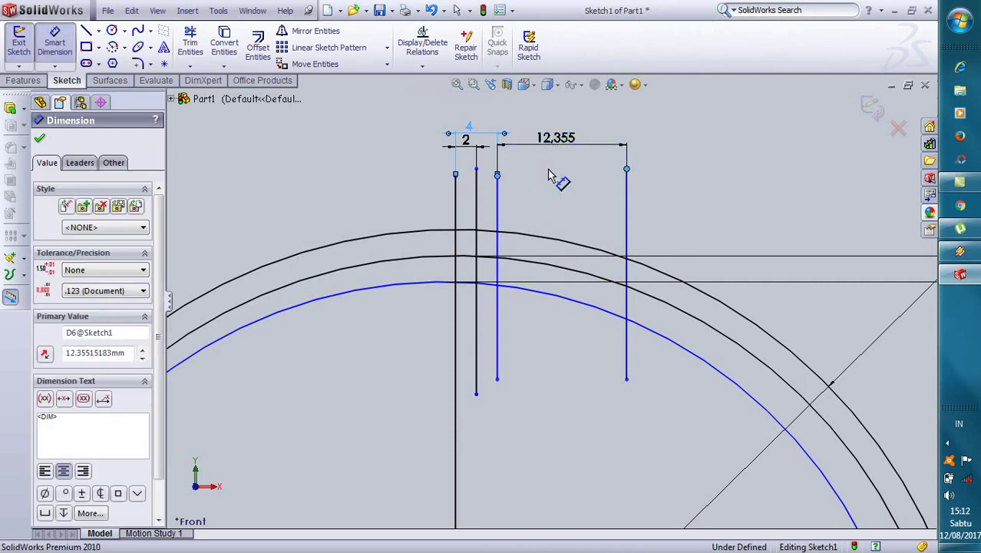
type("5")
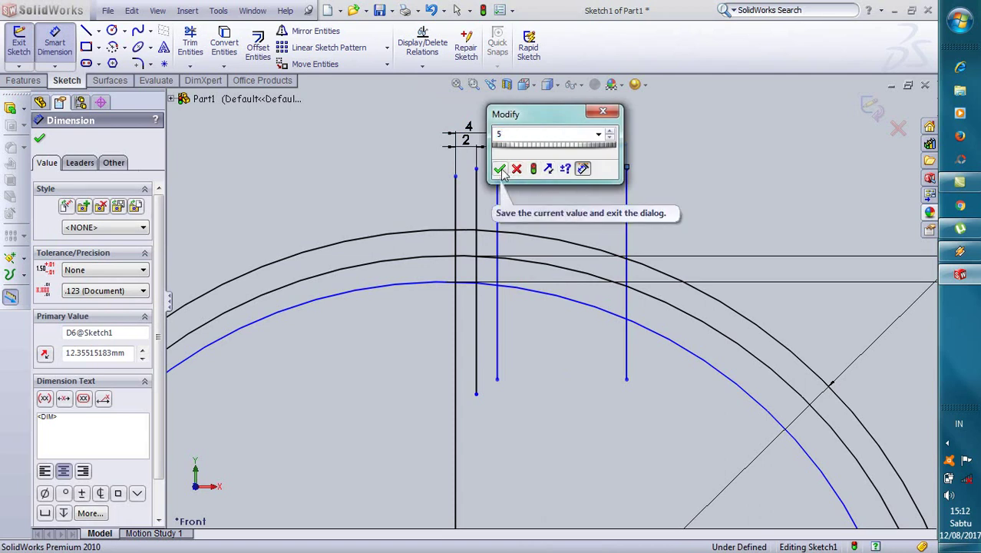
left_click(499, 170)
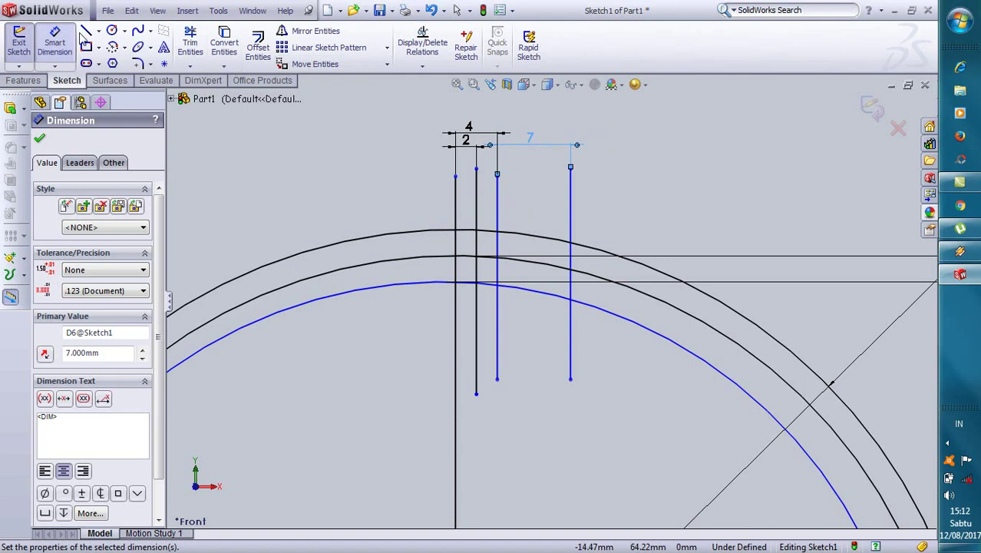
left_click(140, 33)
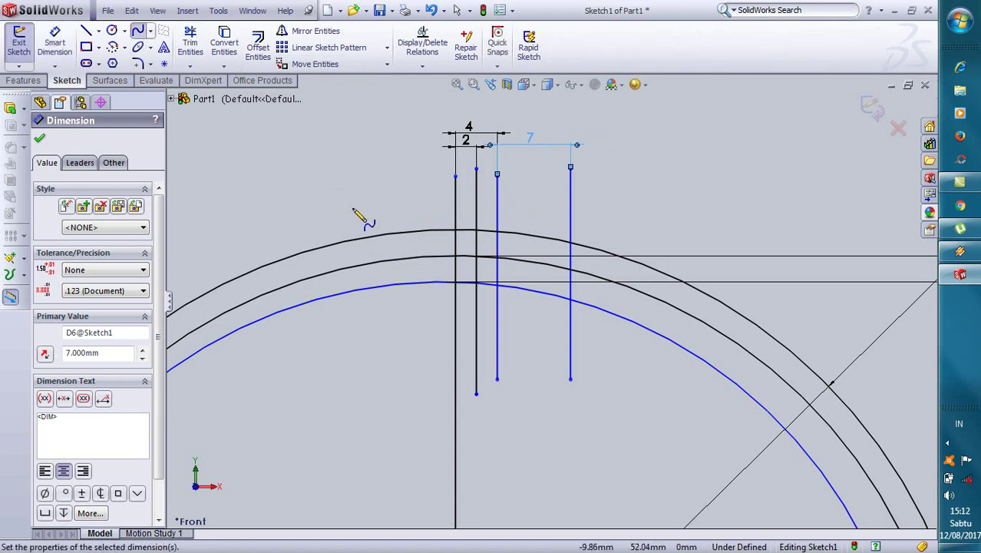
Draw a trial spline across the three circles, then delete it.
left_click(477, 231)
left_click(497, 259)
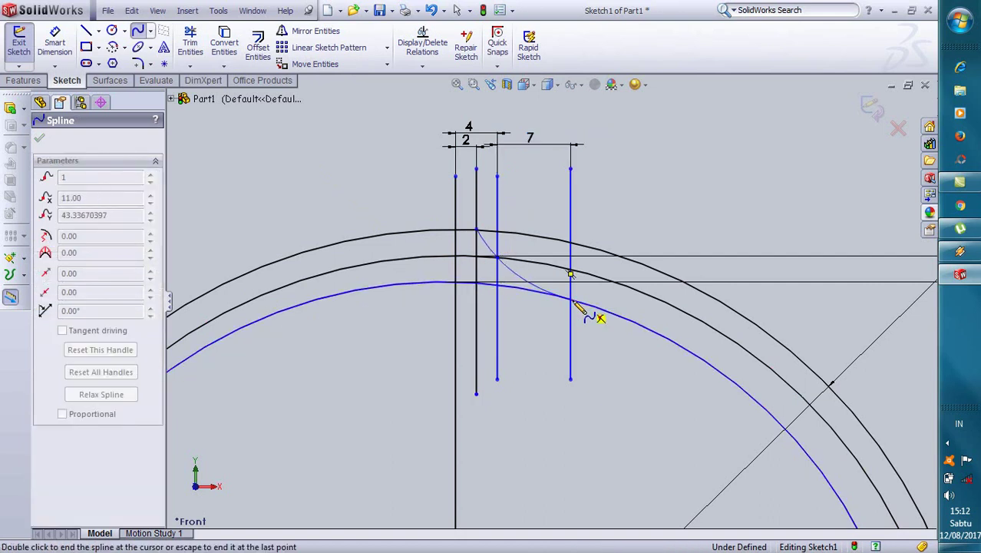
left_click(572, 299)
right_click(572, 301)
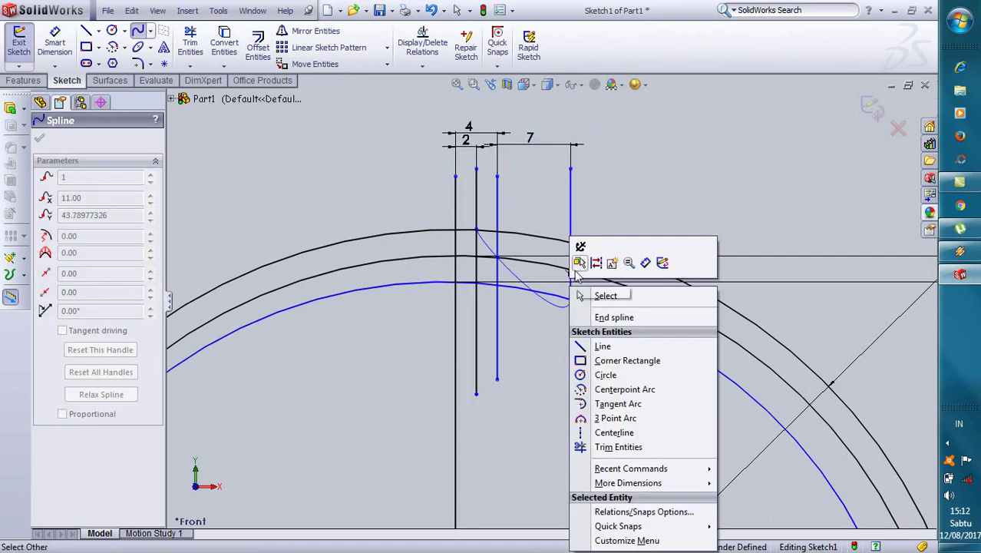
left_click(601, 292)
key("Escape")
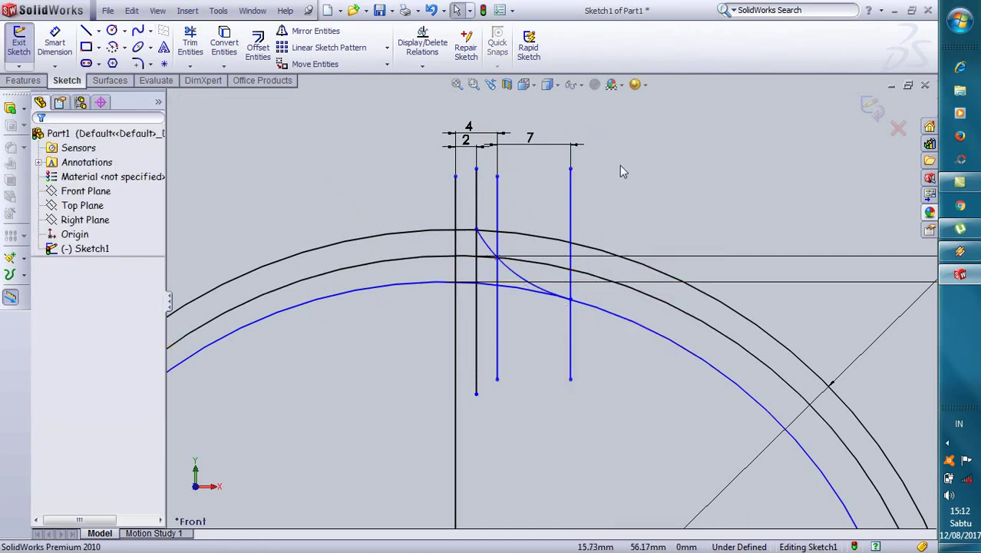
scroll(542, 233, "down", 2)
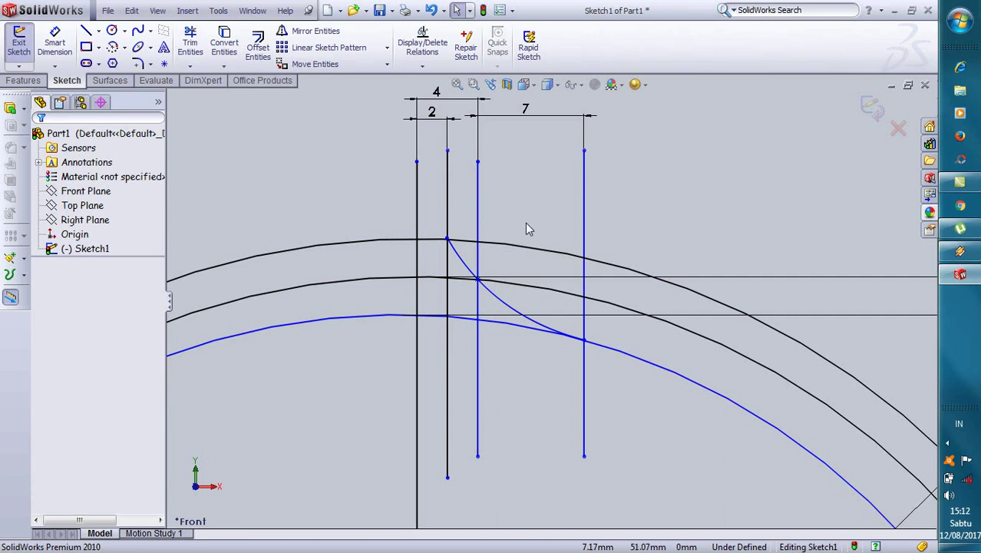
scroll(525, 223, "up", 3)
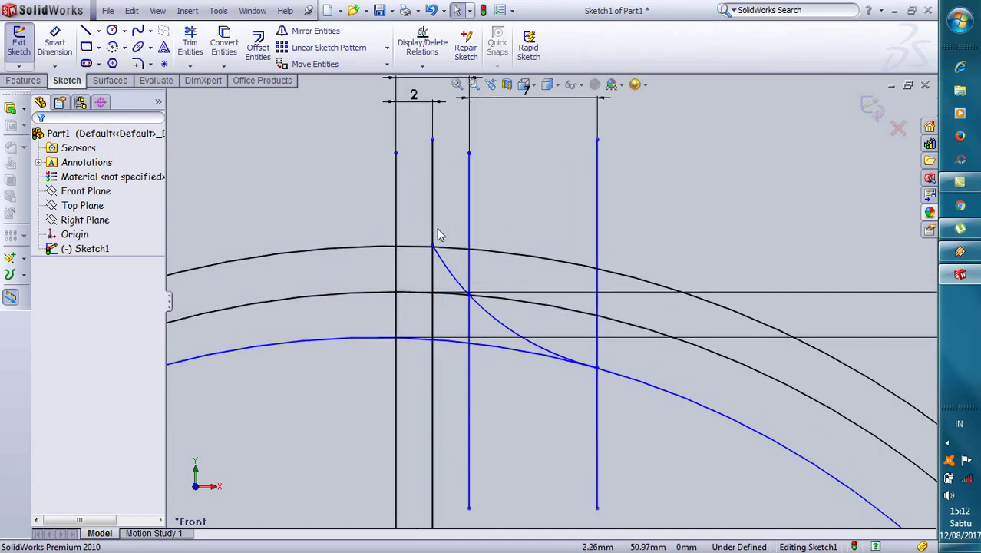
scroll(415, 250, "down", 2)
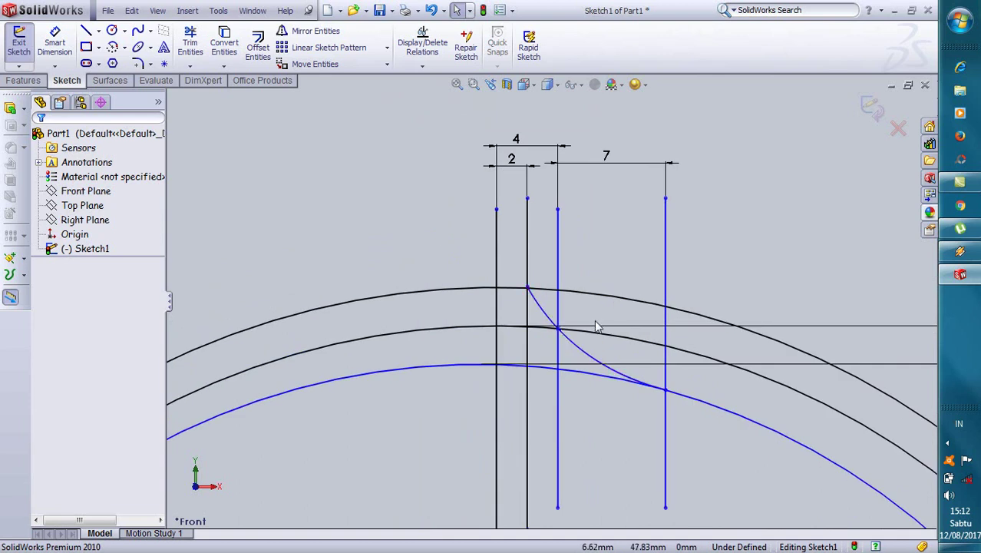
scroll(596, 326, "down", 1)
scroll(577, 338, "down", 1)
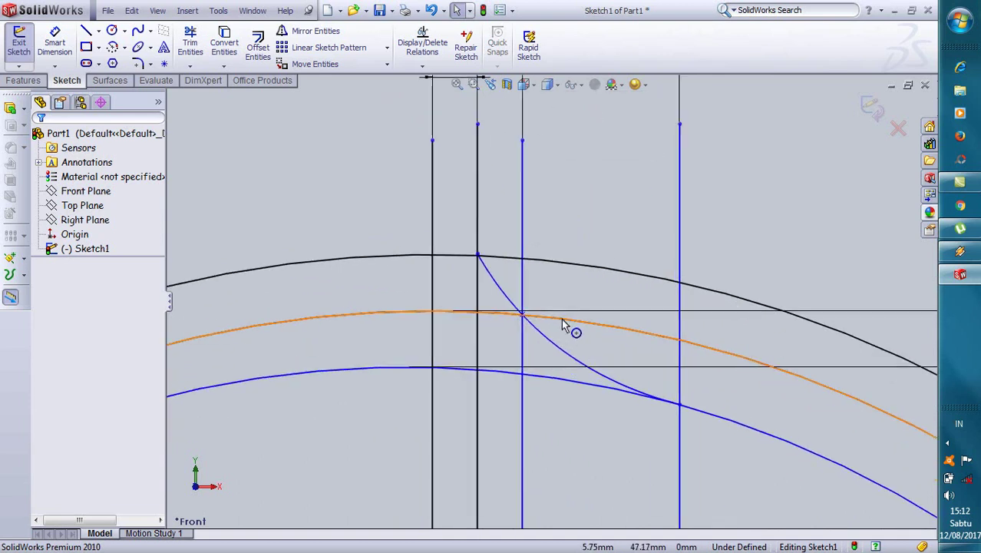
left_click(561, 318)
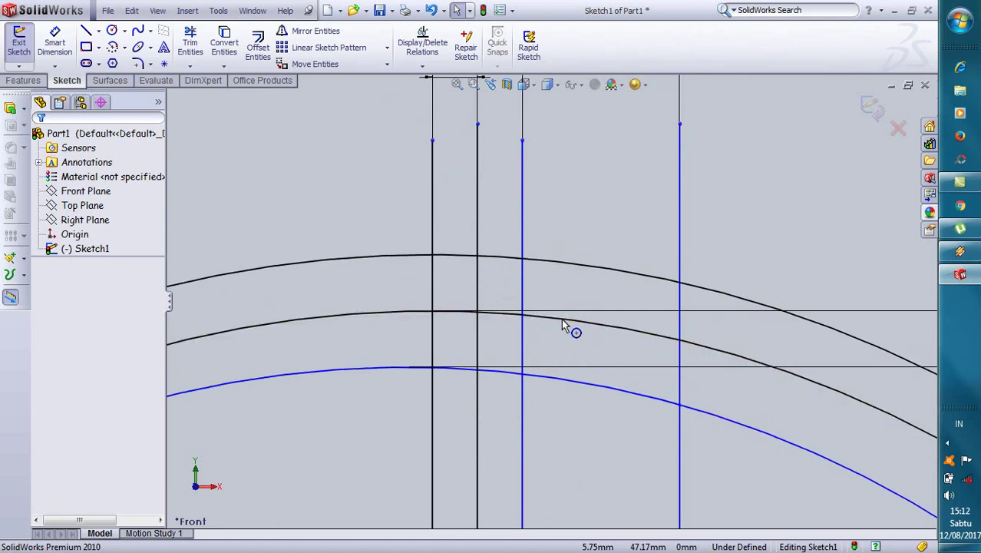
Redraw the tooth flank spline from the outer circle through the middle circle to the base circle.
left_click(139, 32)
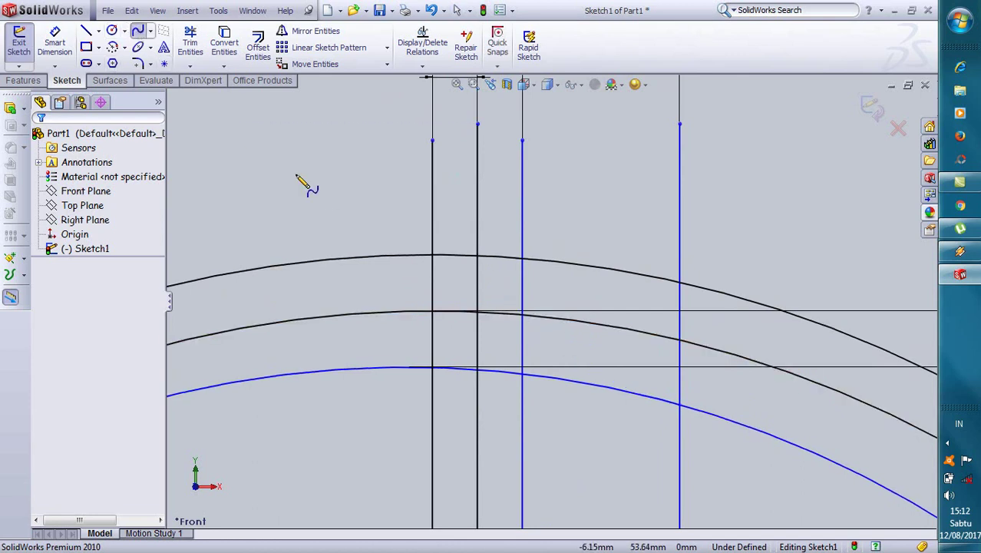
left_click(477, 255)
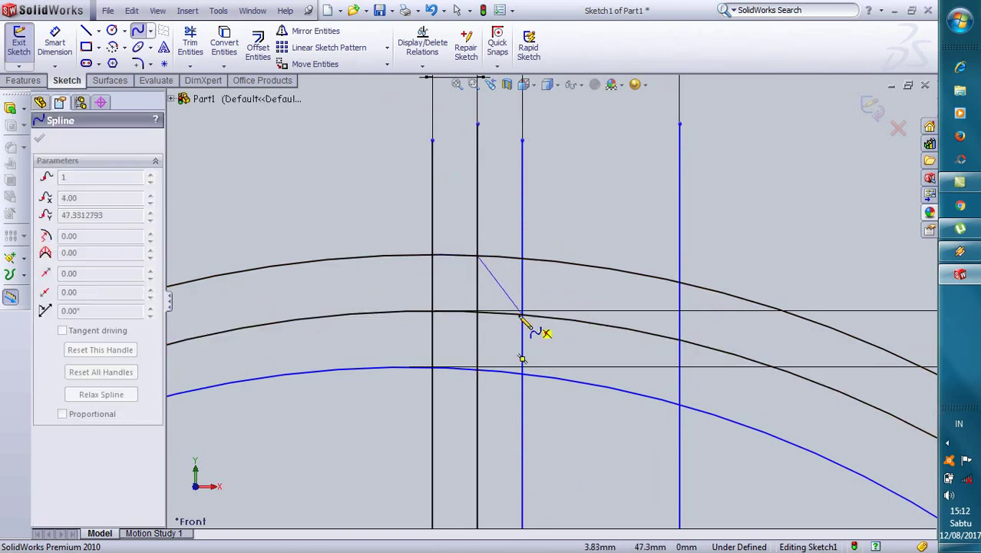
left_click(522, 314)
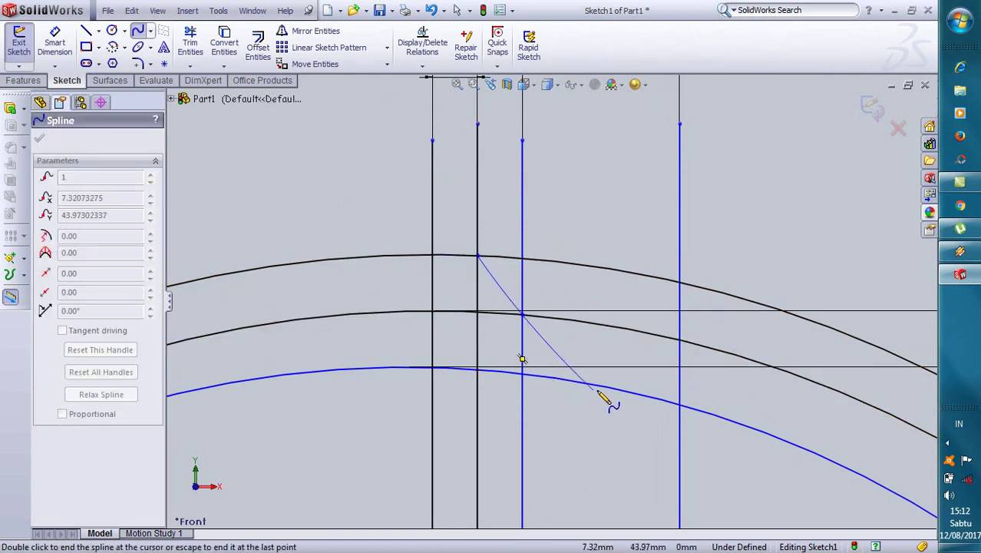
double_click(680, 403)
right_click(286, 175)
left_click(307, 189)
middle_click_drag(591, 329, 565, 311, "ctrl")
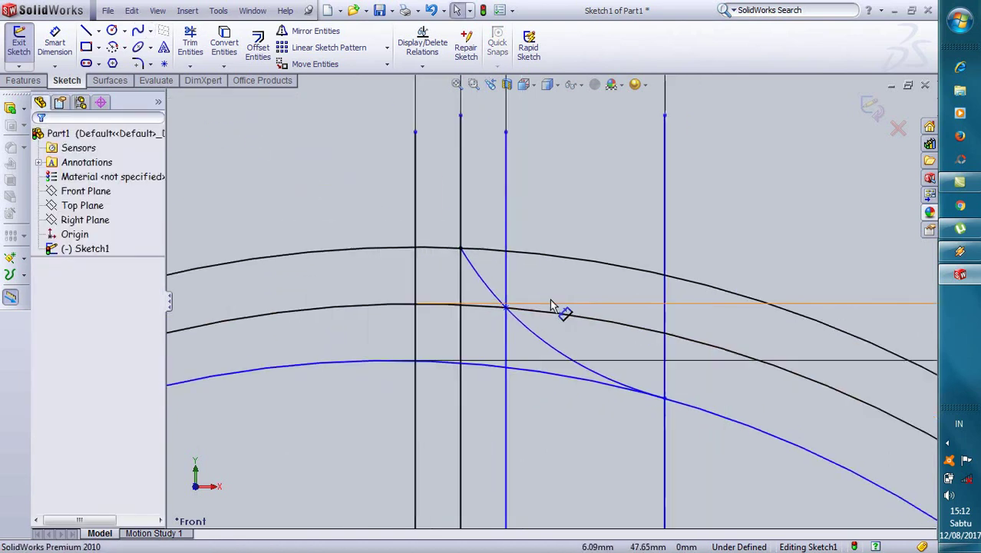
left_click(313, 31)
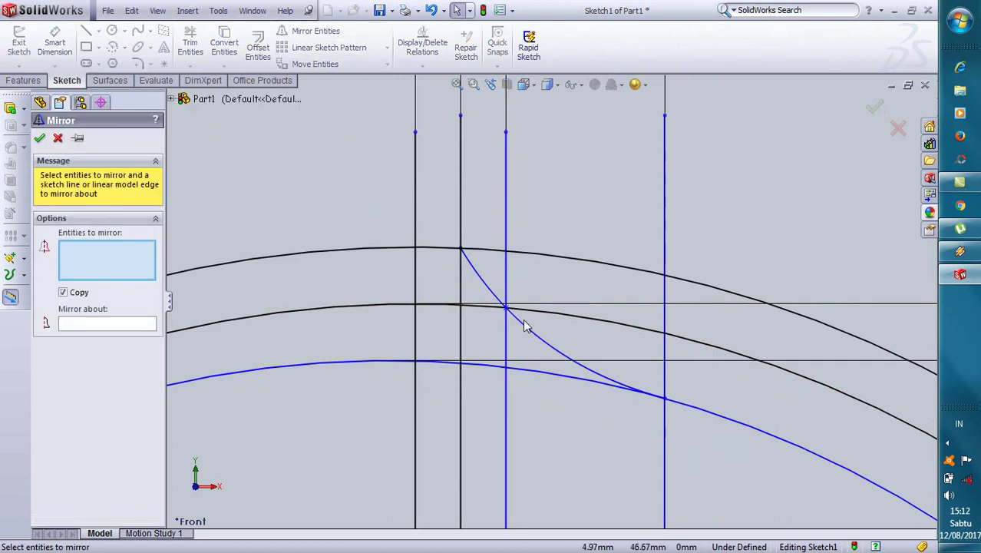
Mirror Spline1 about Line1 to create the left flank of the tooth.
left_click(115, 325)
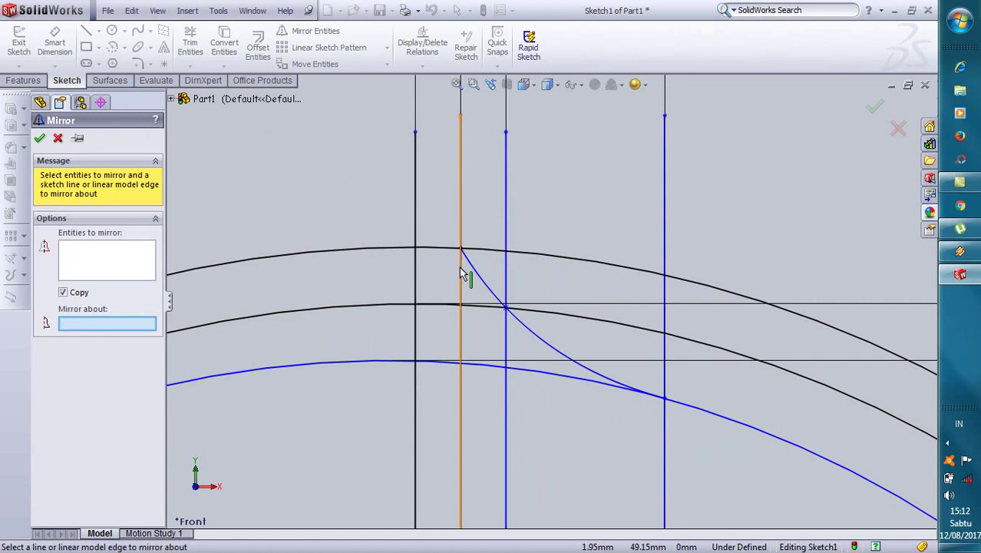
left_click(414, 277)
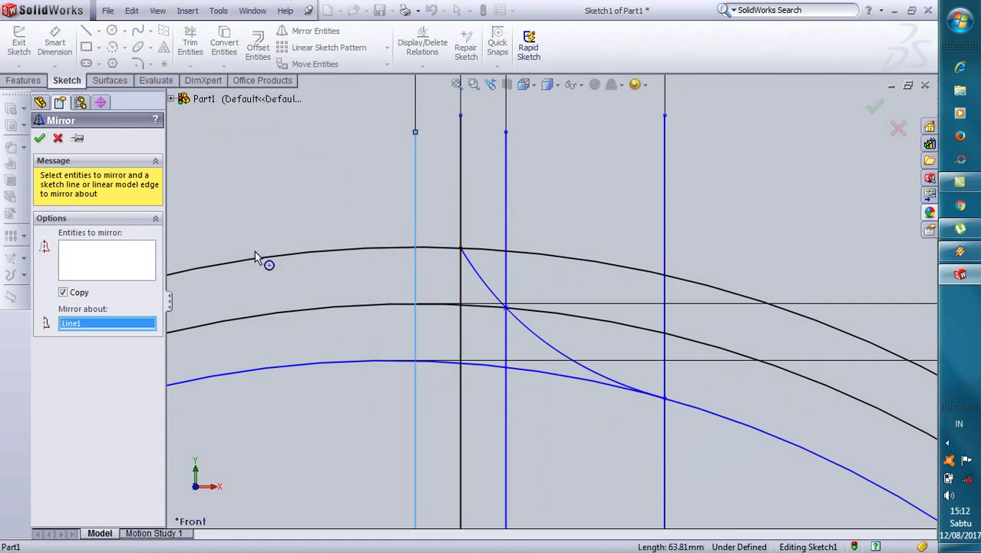
left_click(123, 253)
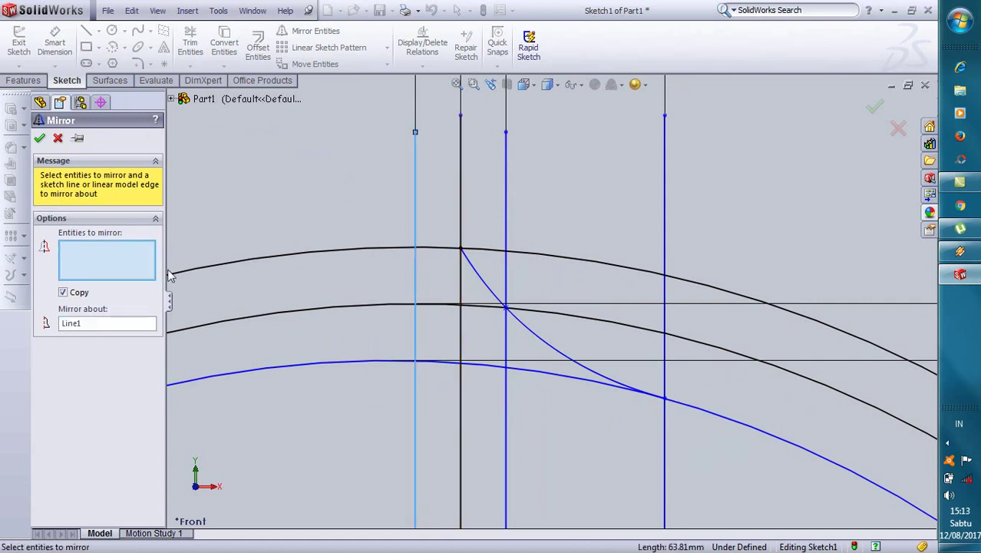
left_click(486, 285)
scroll(351, 243, "down", 1)
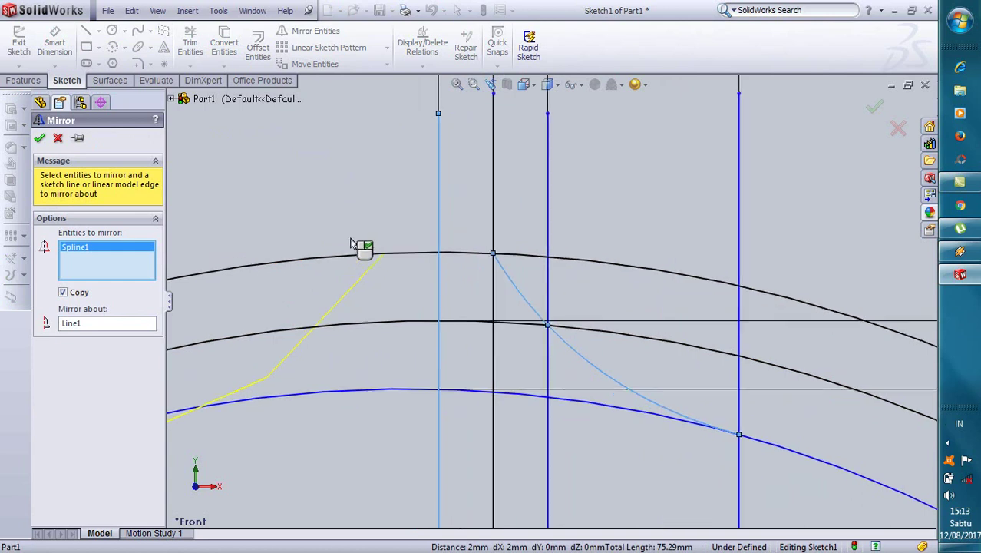
scroll(351, 244, "up", 3)
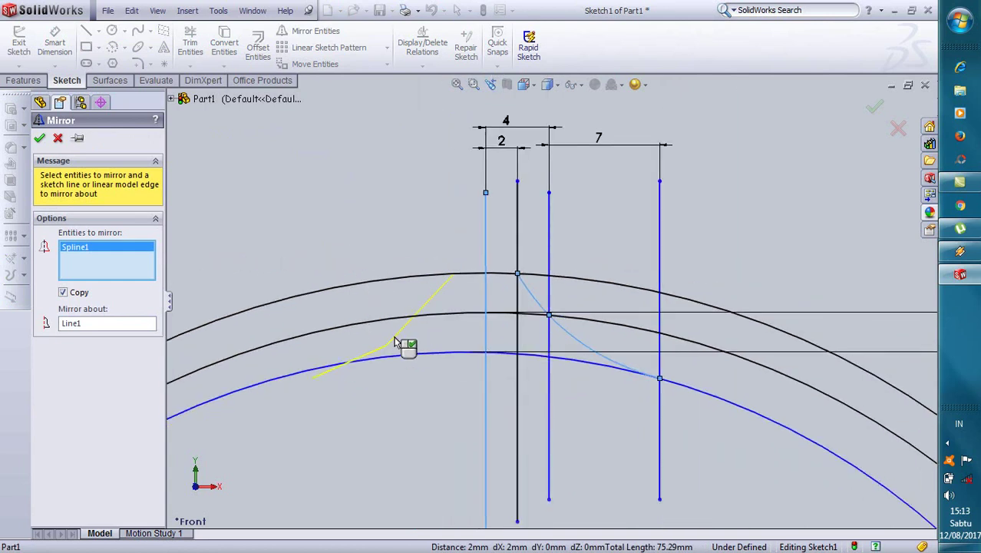
scroll(453, 295, "down", 3)
scroll(461, 287, "down", 2)
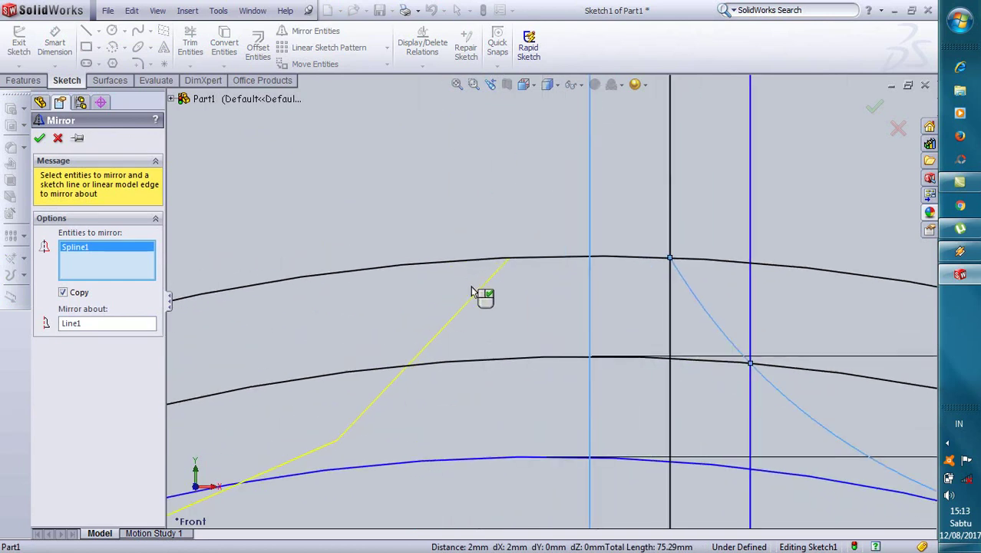
scroll(475, 299, "up", 2)
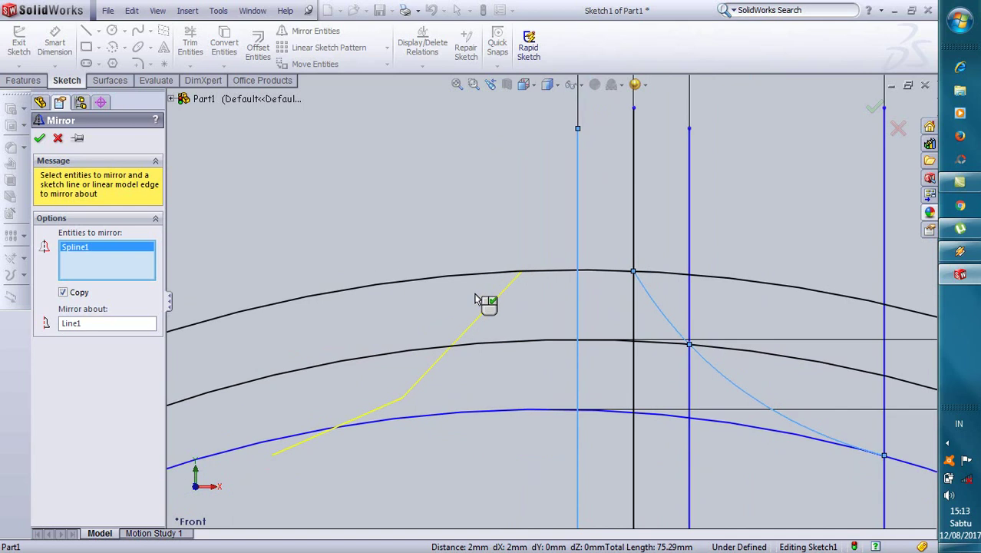
scroll(475, 299, "up", 3)
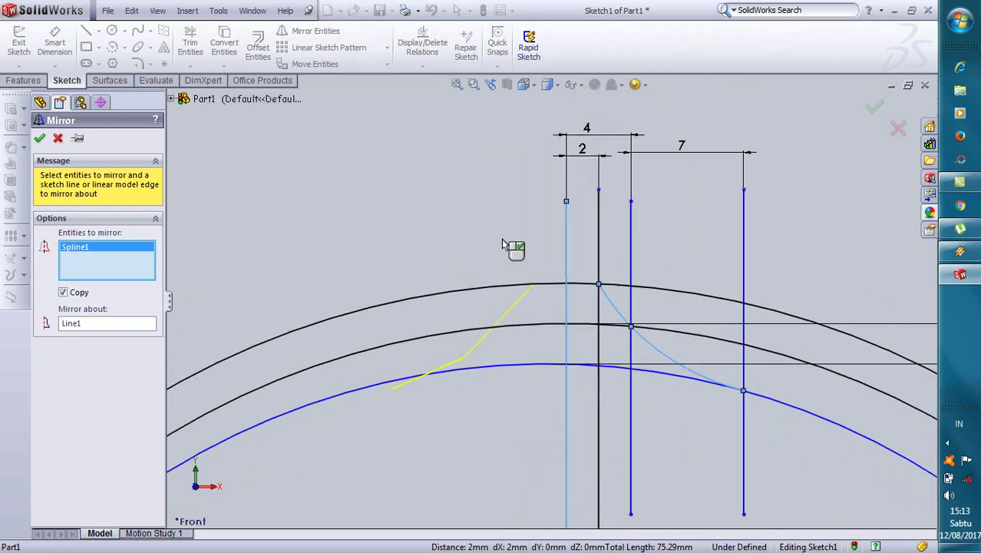
right_click(503, 245)
left_click(516, 292)
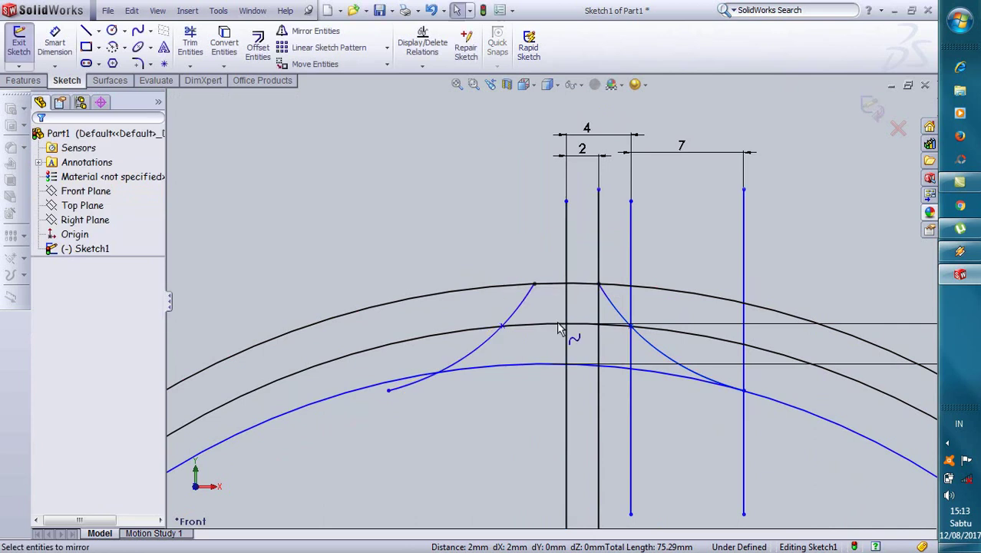
scroll(726, 400, "down", 2)
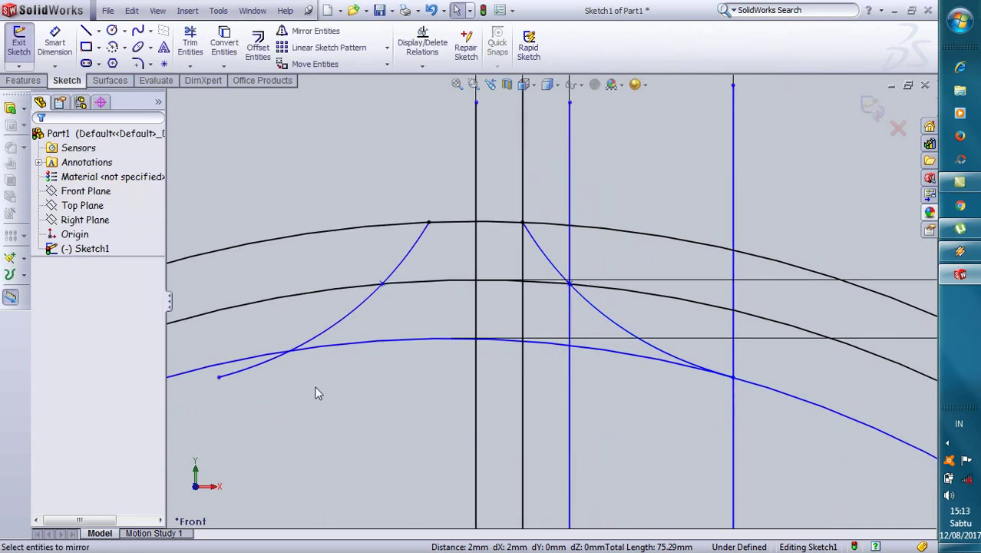
scroll(522, 327, "up", 1)
scroll(526, 331, "up", 2)
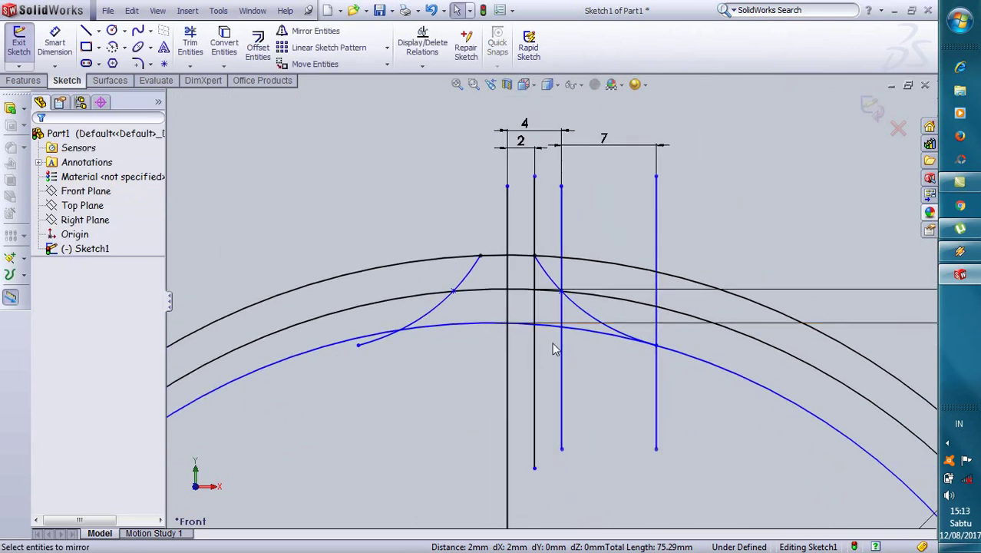
scroll(556, 350, "down", 2)
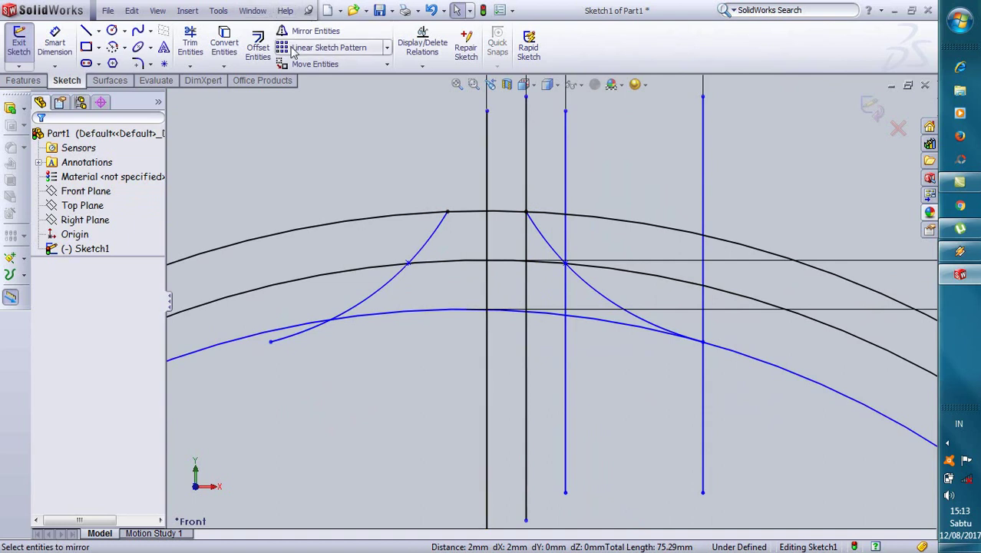
Power-trim the outer arc segments and lines below the tooth, then undo those trims.
left_click(191, 43)
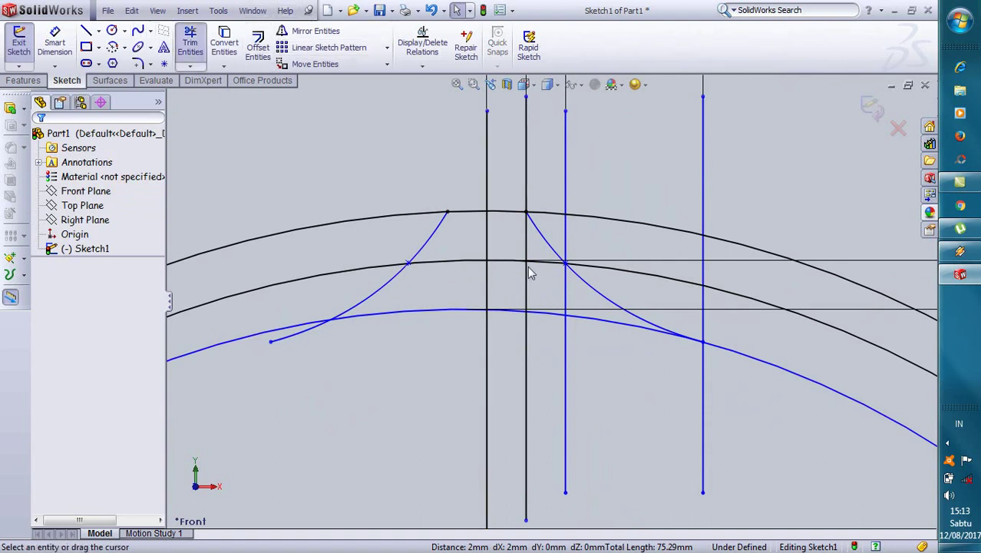
left_click_drag(630, 235, 590, 173)
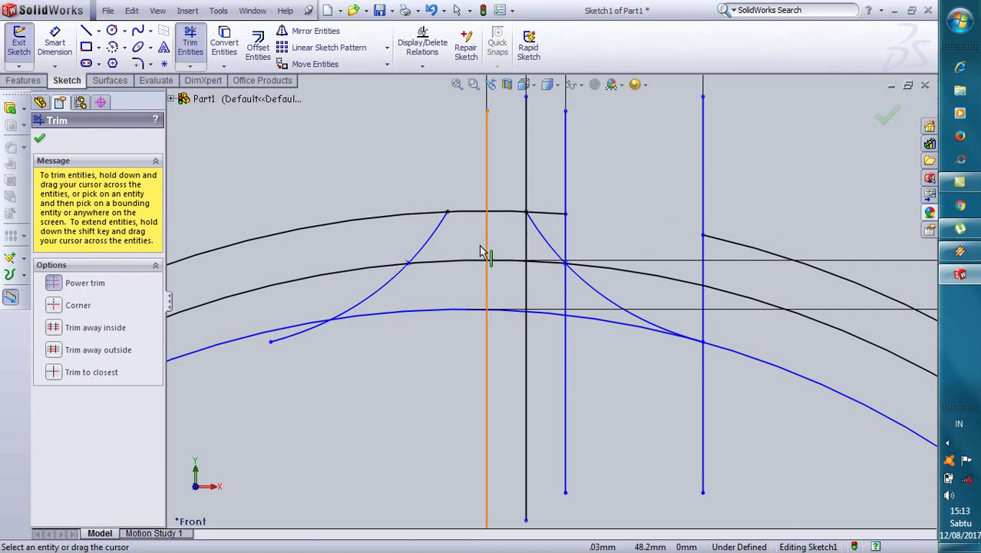
left_click_drag(376, 245, 541, 182)
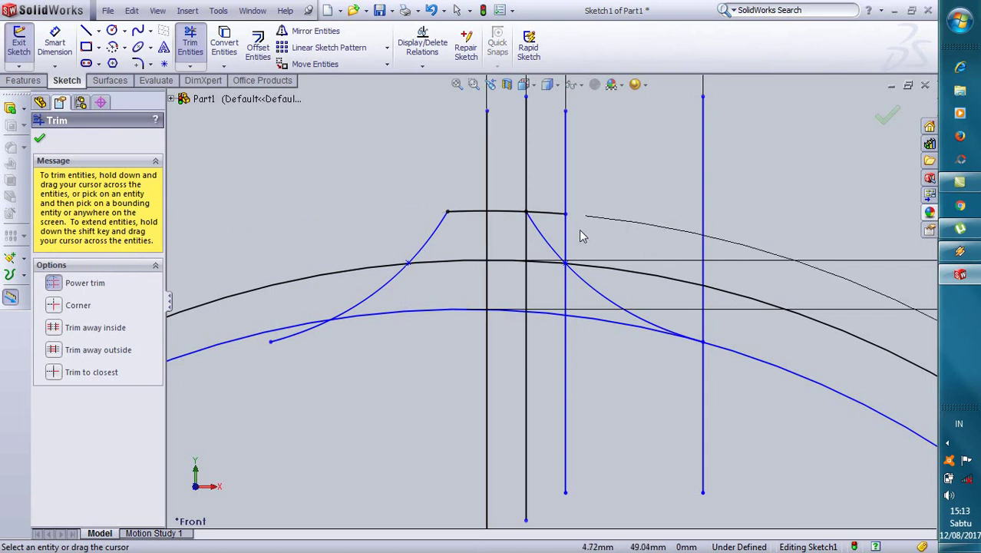
mouse_move(539, 182)
left_mouse_down()
mouse_move(443, 299)
mouse_move(291, 369)
mouse_move(273, 343)
left_mouse_up()
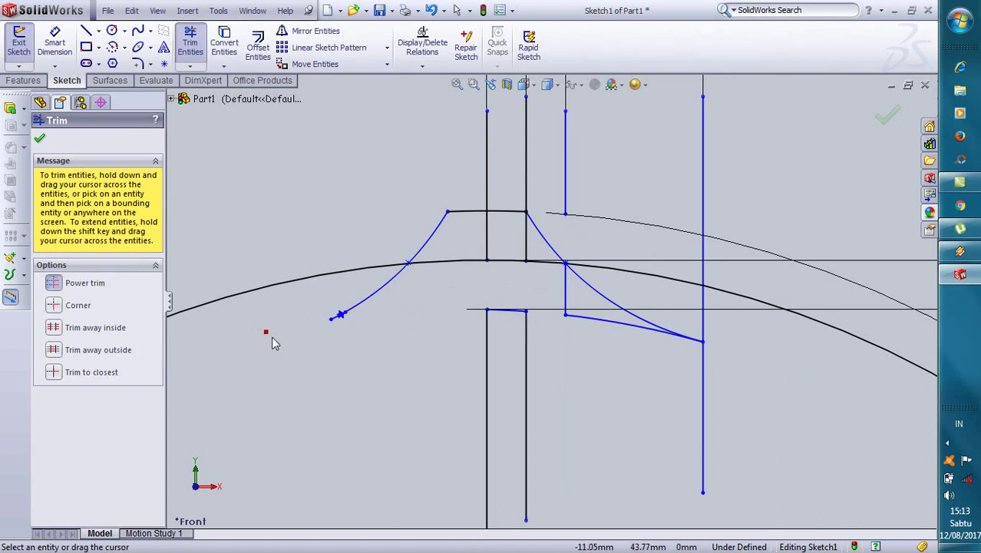
key("Escape")
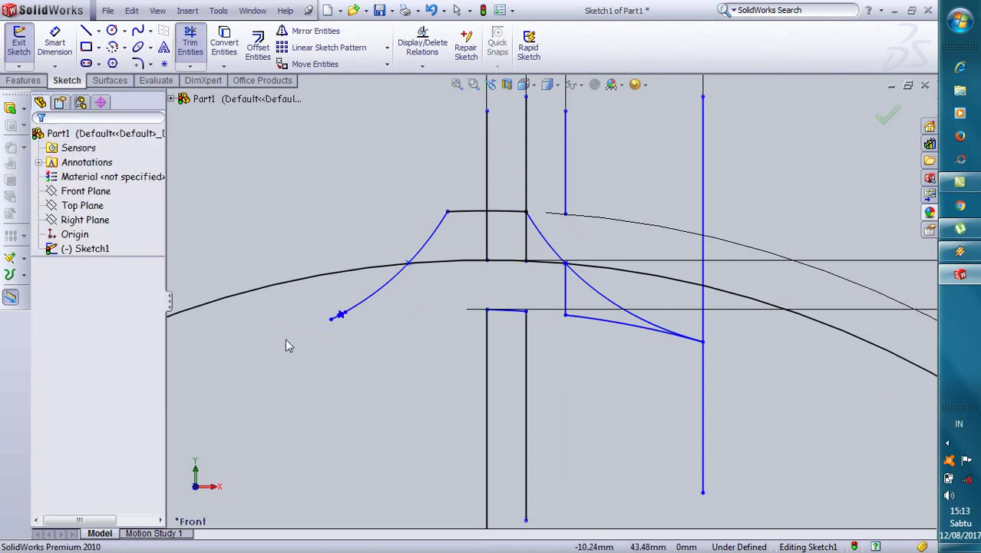
key("ctrl+z")
left_click_drag(634, 342, 570, 306)
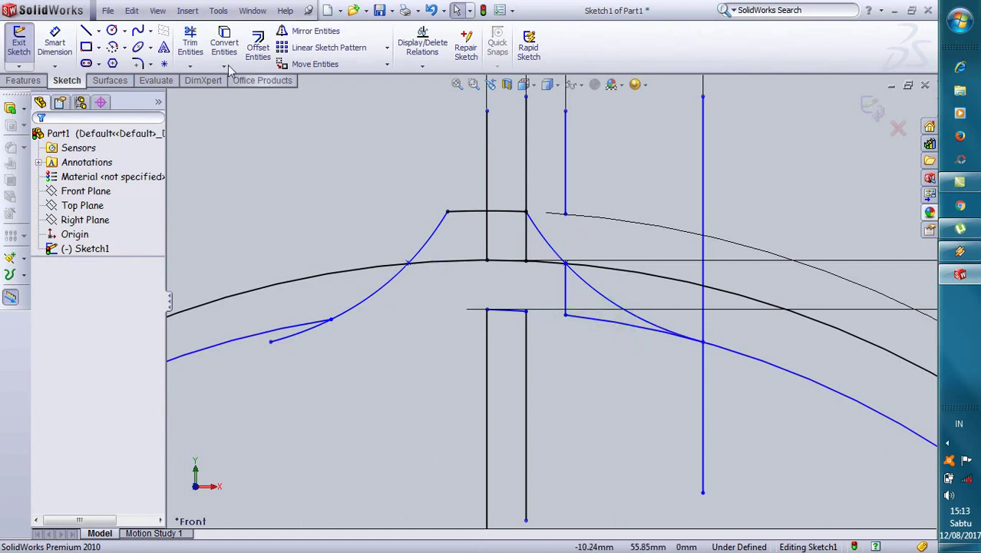
Trim the construction lines below the right tooth flank.
left_click(190, 42)
mouse_move(601, 349)
left_mouse_down()
mouse_move(552, 377)
mouse_move(524, 326)
left_mouse_up()
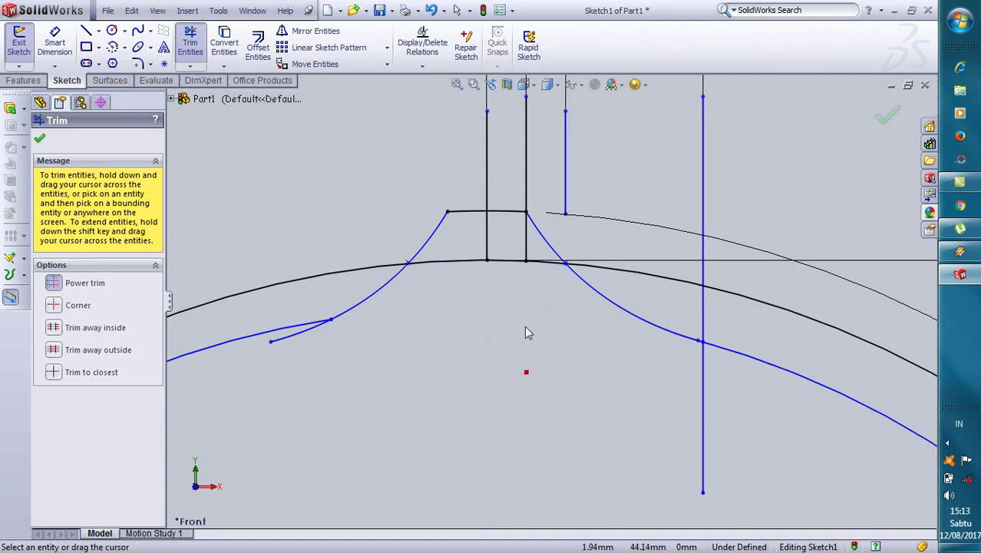
scroll(564, 274, "up", 1)
scroll(565, 285, "down", 1)
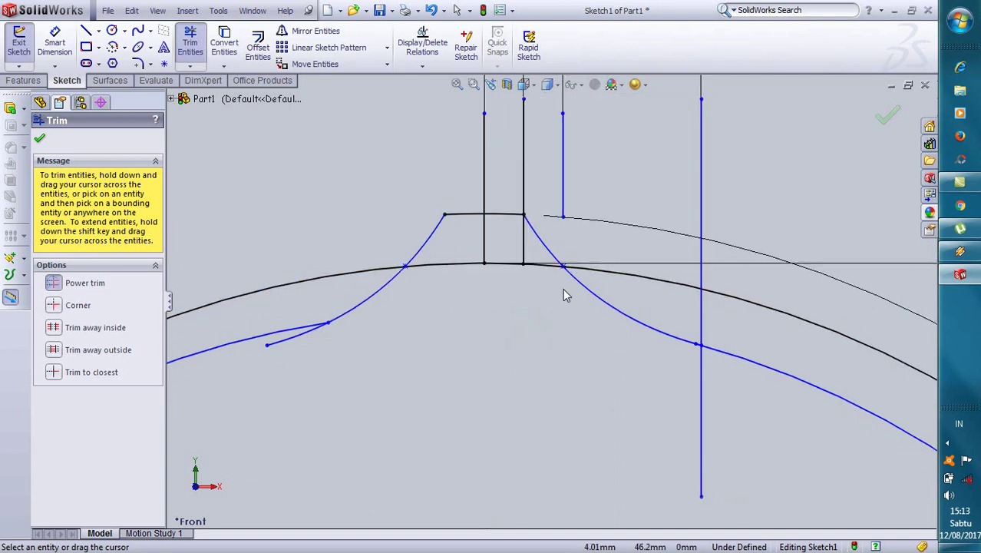
scroll(587, 295, "down", 1)
scroll(707, 364, "up", 1)
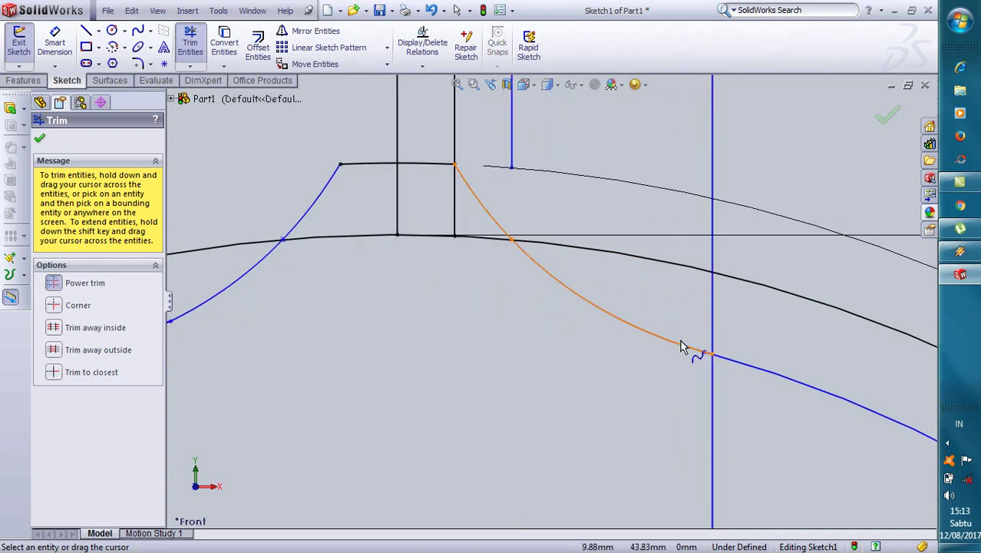
scroll(687, 357, "up", 1)
scroll(294, 337, "down", 1)
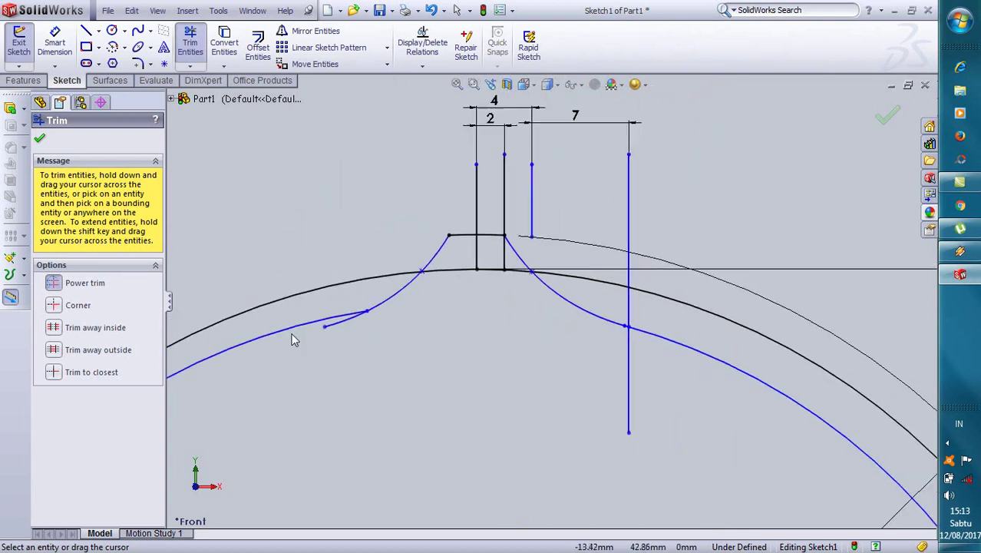
scroll(400, 339, "up", 1)
Trim the dangling curve end, the arc pieces beside the tooth and the guide lines above it.
left_click(359, 317)
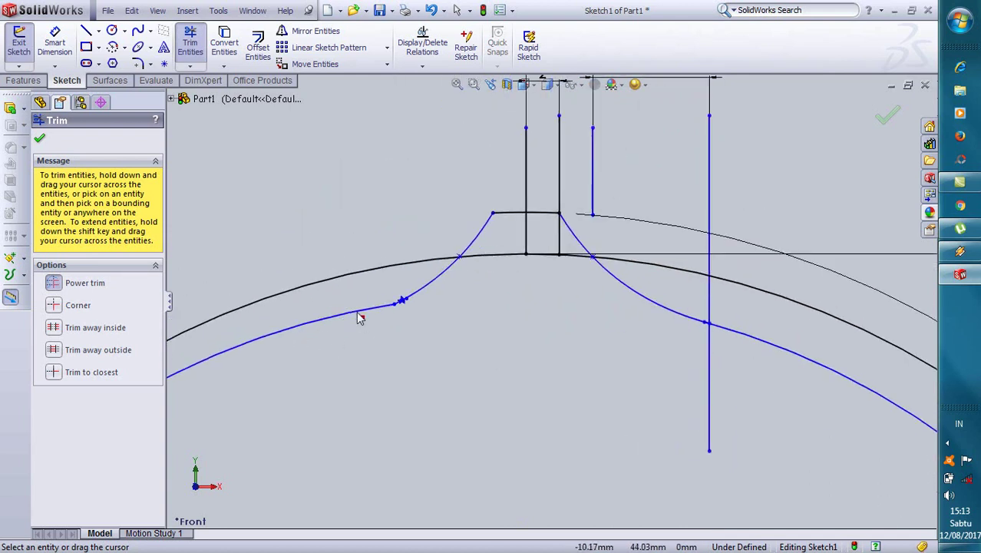
scroll(586, 284, "up", 1)
scroll(589, 268, "down", 1)
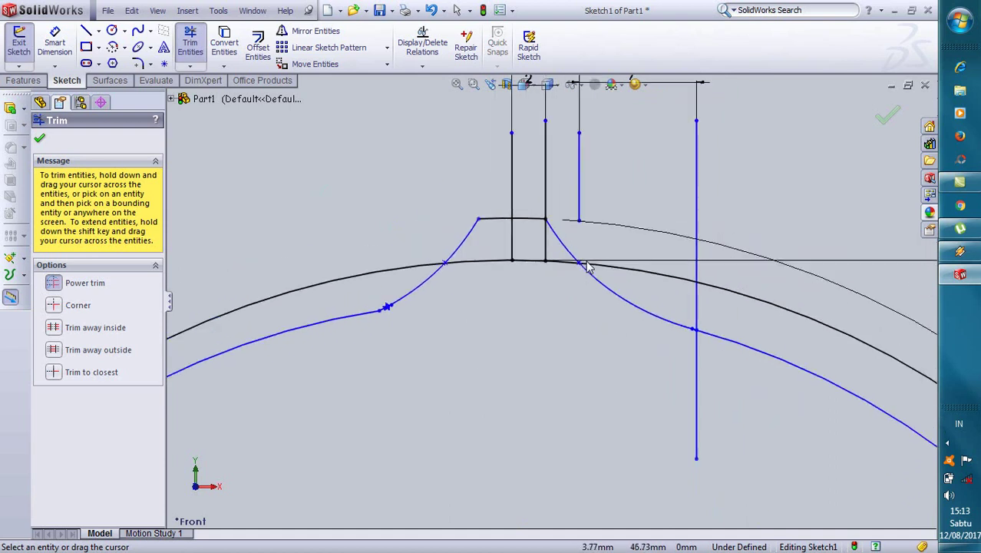
left_click(545, 264)
left_click(491, 262)
left_click(560, 262)
left_click(545, 246)
left_click(512, 182)
left_click(545, 175)
left_click(579, 189)
mouse_move(614, 231)
left_mouse_down()
mouse_move(734, 245)
mouse_move(729, 298)
mouse_move(695, 284)
mouse_move(704, 304)
left_mouse_up()
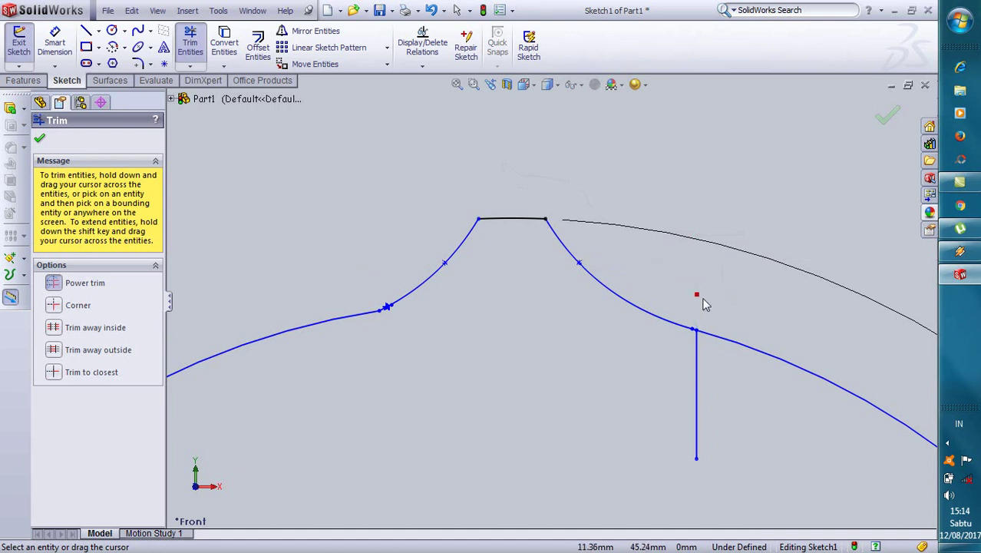
Trim the last vertical line below the tooth flank and zoom out to view the outline.
left_click_drag(703, 397, 668, 366)
scroll(568, 231, "up", 2)
scroll(574, 266, "up", 2)
scroll(588, 335, "up", 2)
scroll(562, 351, "up", 2)
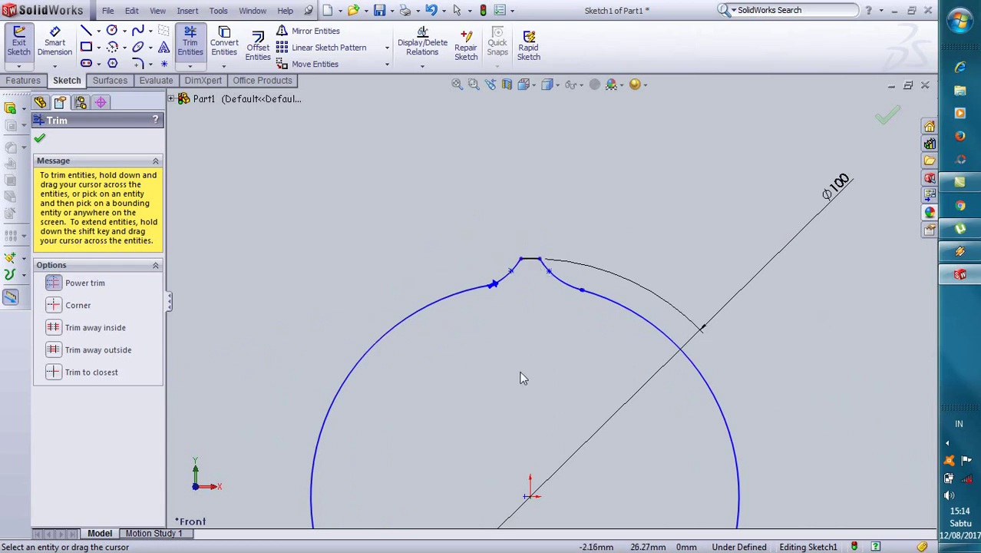
left_click(387, 47)
left_click(340, 77)
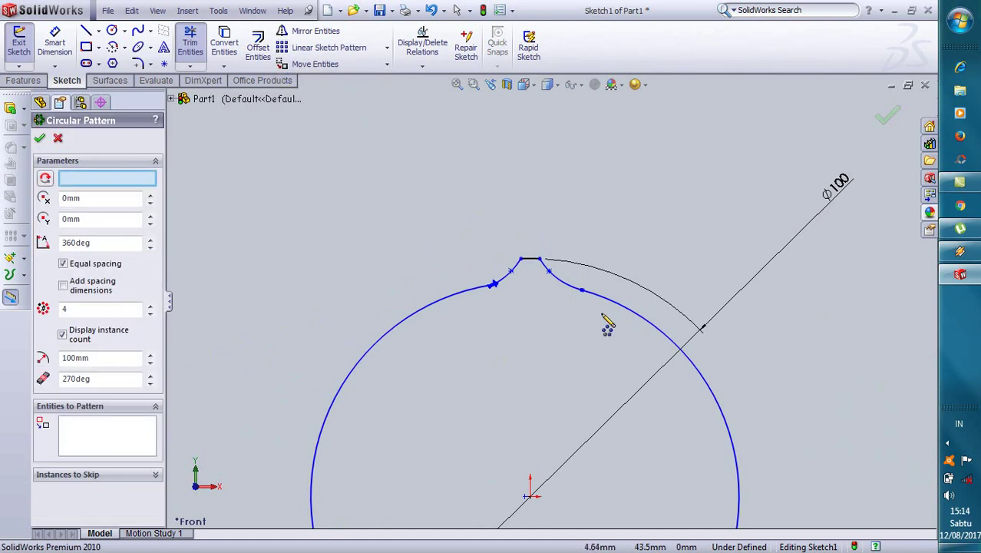
left_click(562, 282)
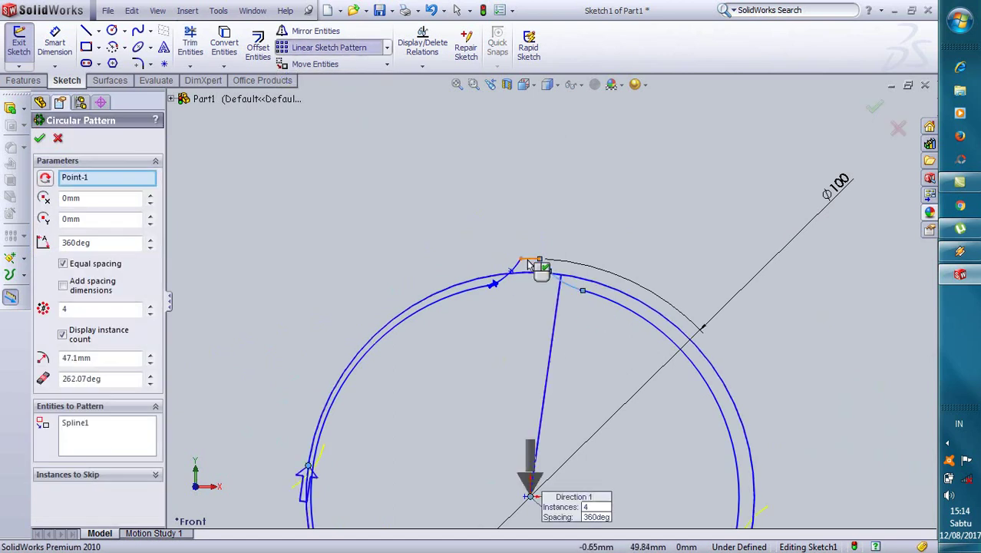
left_click(528, 264)
left_click(524, 274)
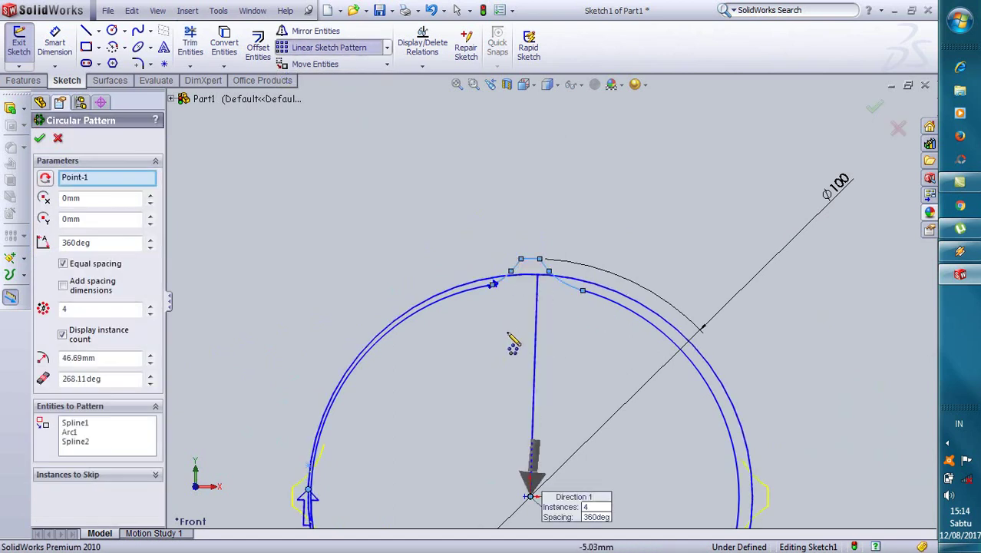
scroll(537, 393, "up", 1)
scroll(536, 402, "up", 1)
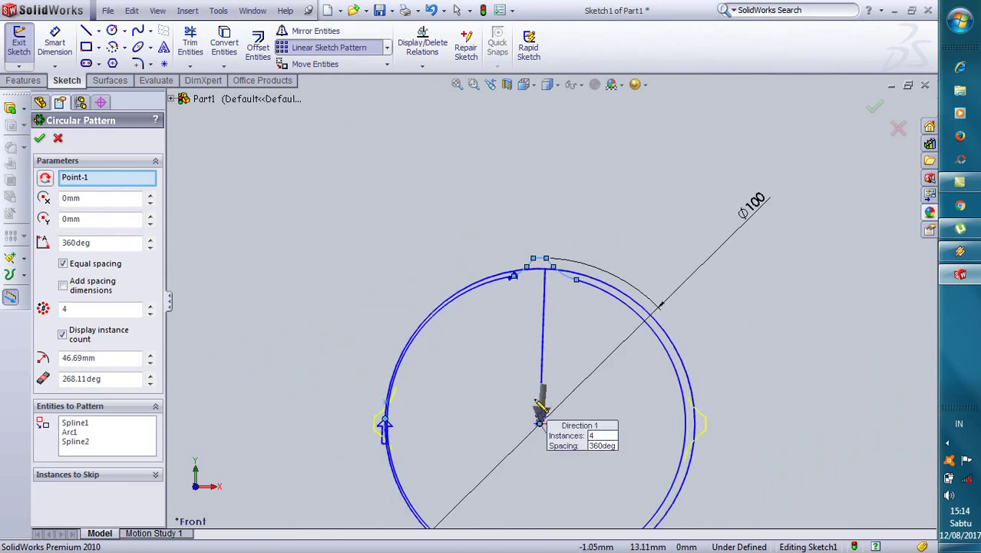
scroll(542, 453, "down", 1)
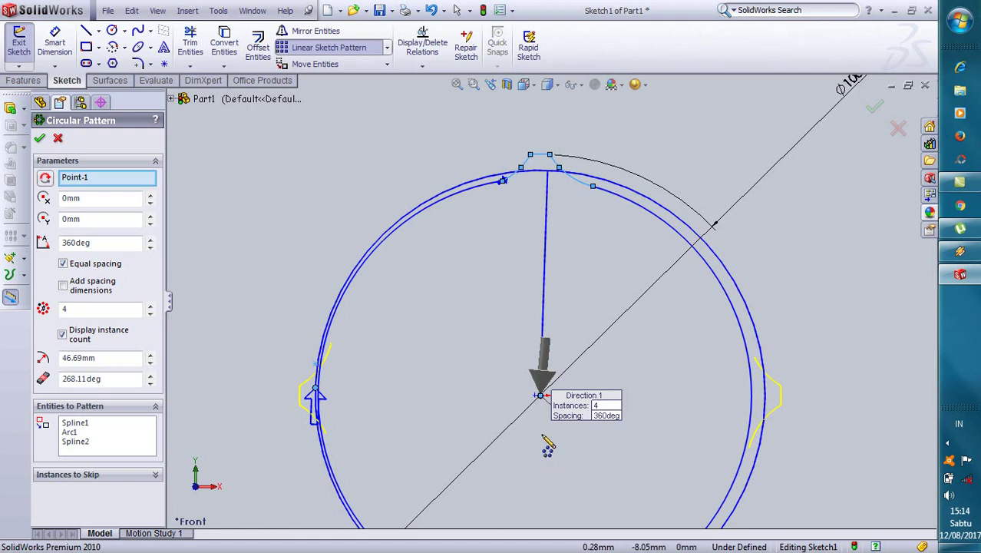
scroll(553, 246, "down", 1)
scroll(476, 152, "down", 1)
scroll(482, 165, "up", 1)
scroll(553, 253, "up", 1)
scroll(577, 301, "up", 1)
scroll(606, 407, "up", 1)
double_click(69, 308)
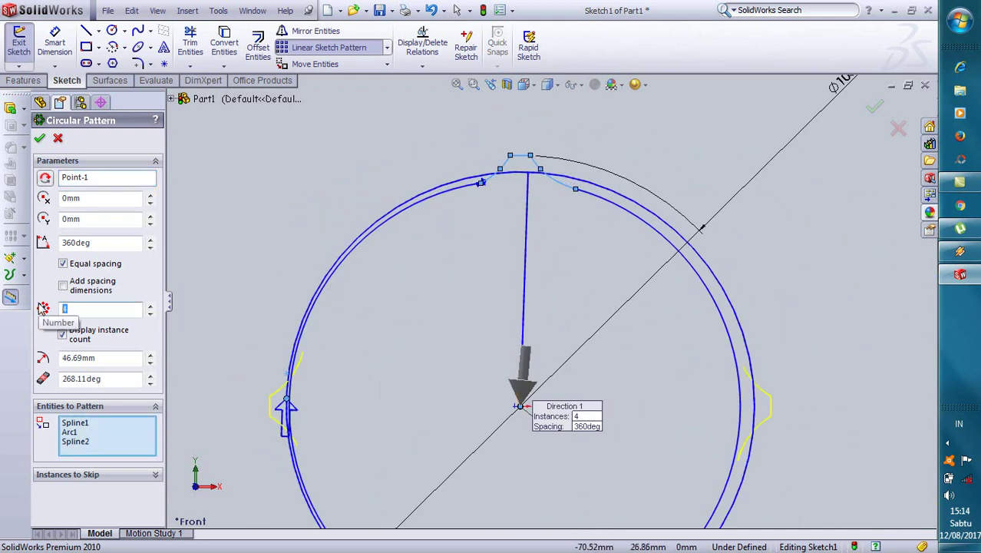
type("25")
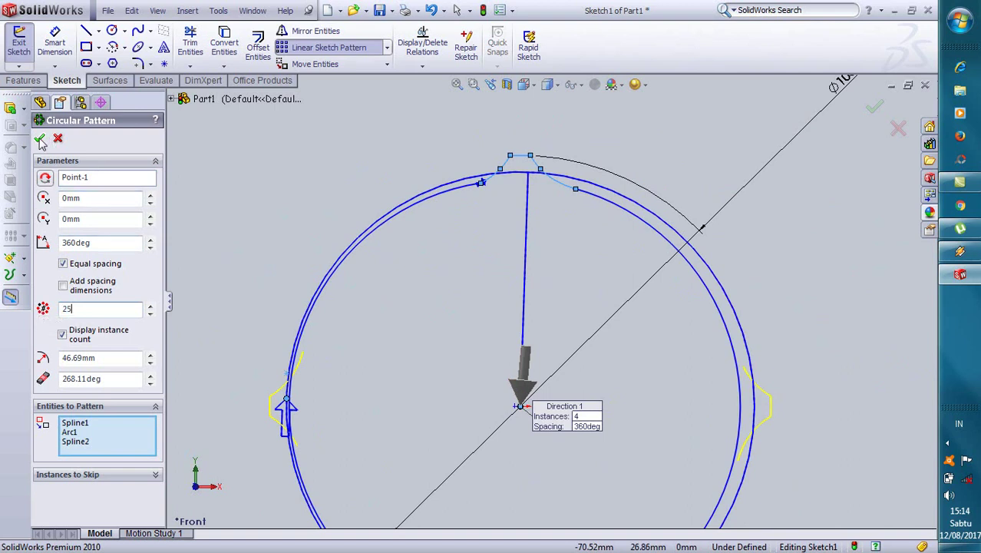
key("Return")
scroll(549, 241, "down", 2)
scroll(550, 241, "down", 1)
scroll(549, 241, "up", 1)
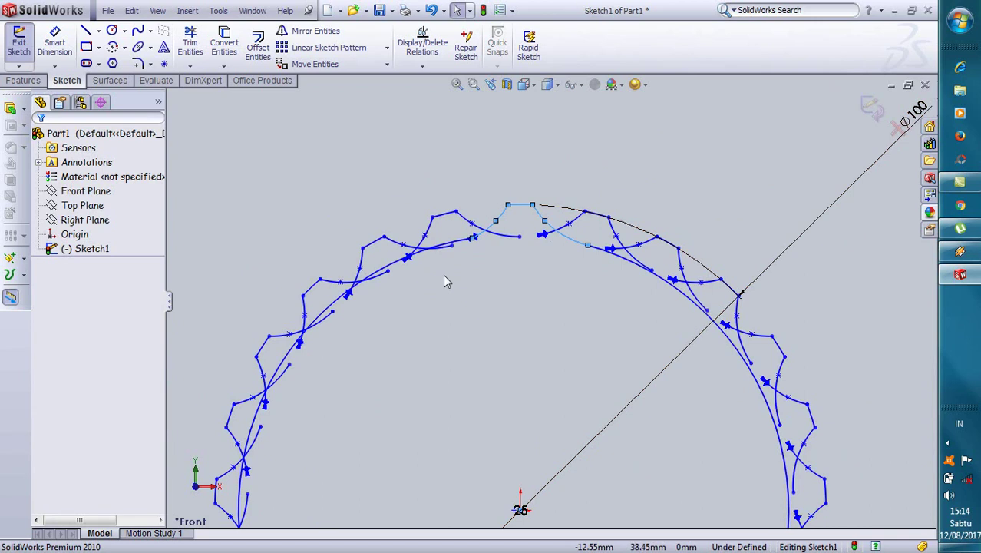
key("ctrl+z")
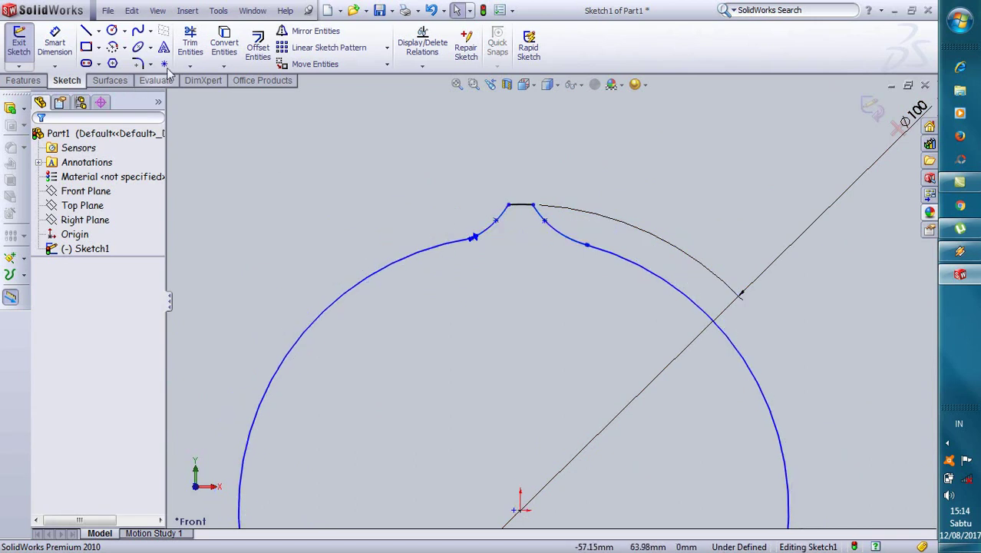
Circular-pattern the two tooth flanks and tip arc 19 times over 360°.
left_click(377, 50)
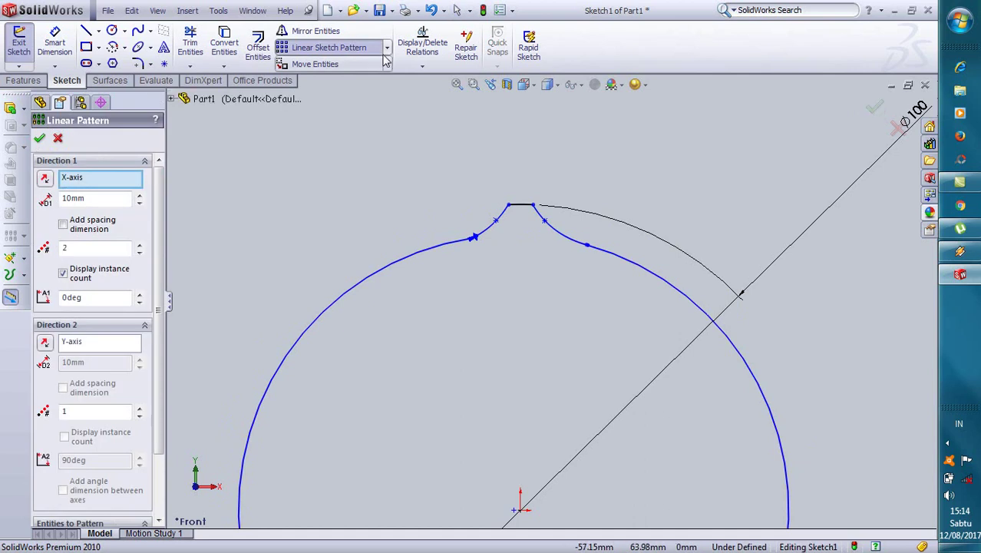
left_click(387, 48)
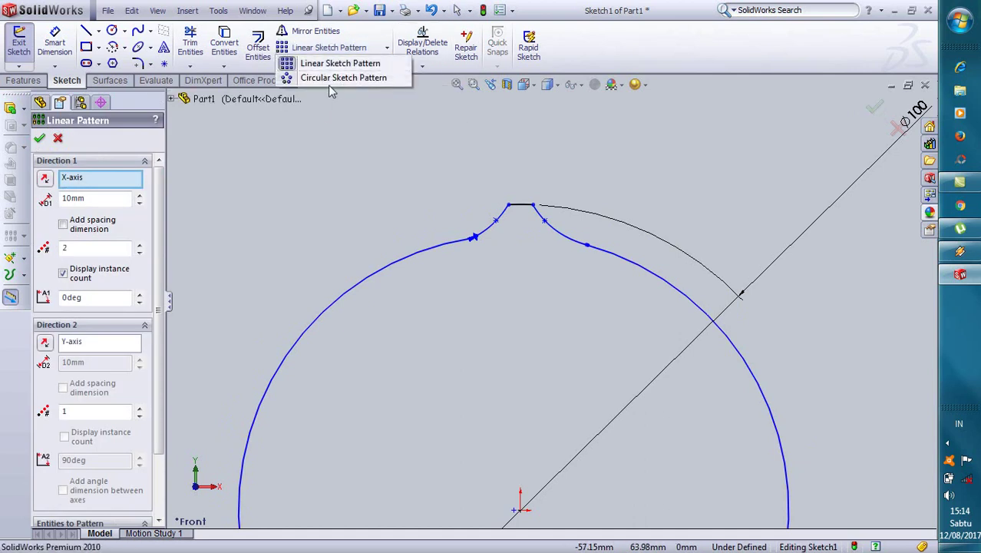
left_click(338, 78)
left_click(505, 222)
left_click(562, 230)
left_click(532, 229)
double_click(79, 309)
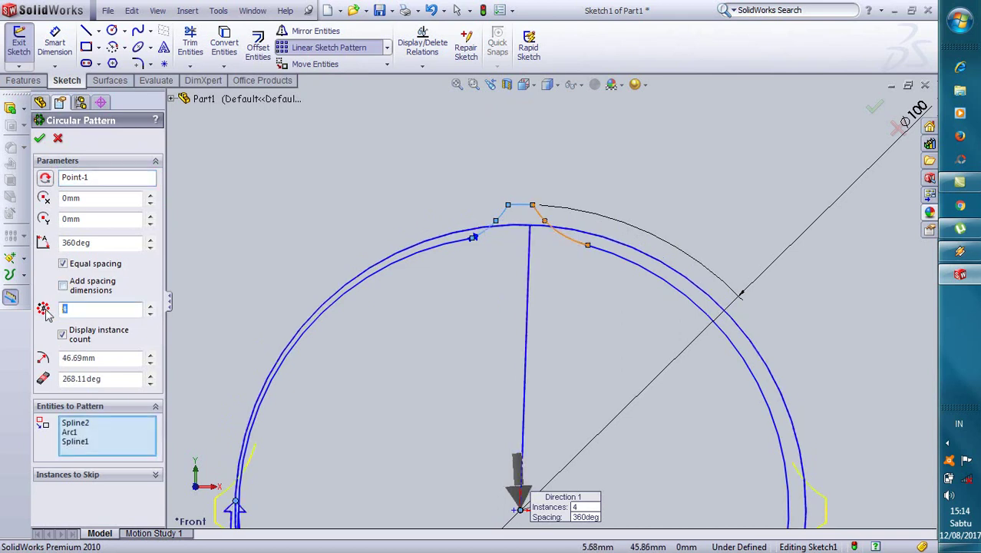
type("20")
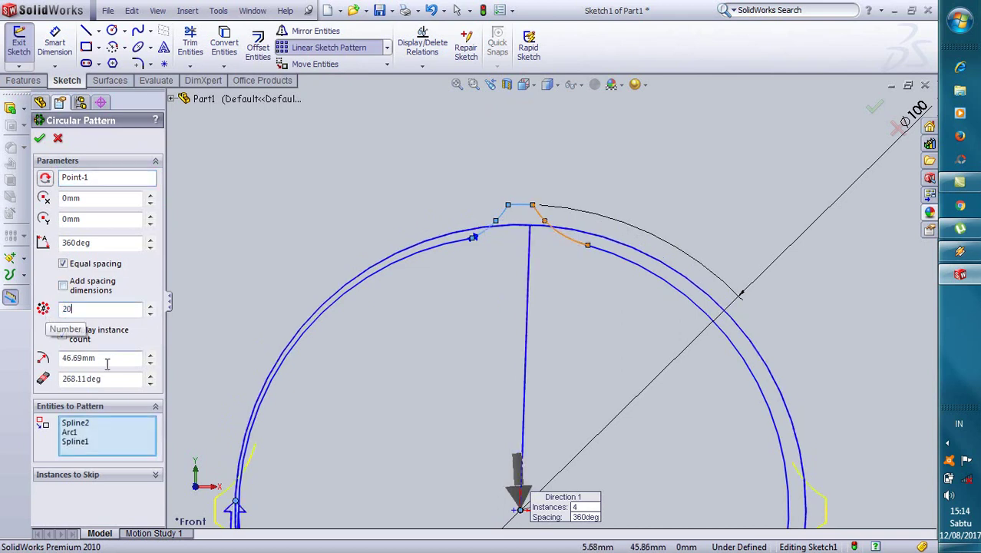
left_click(100, 246)
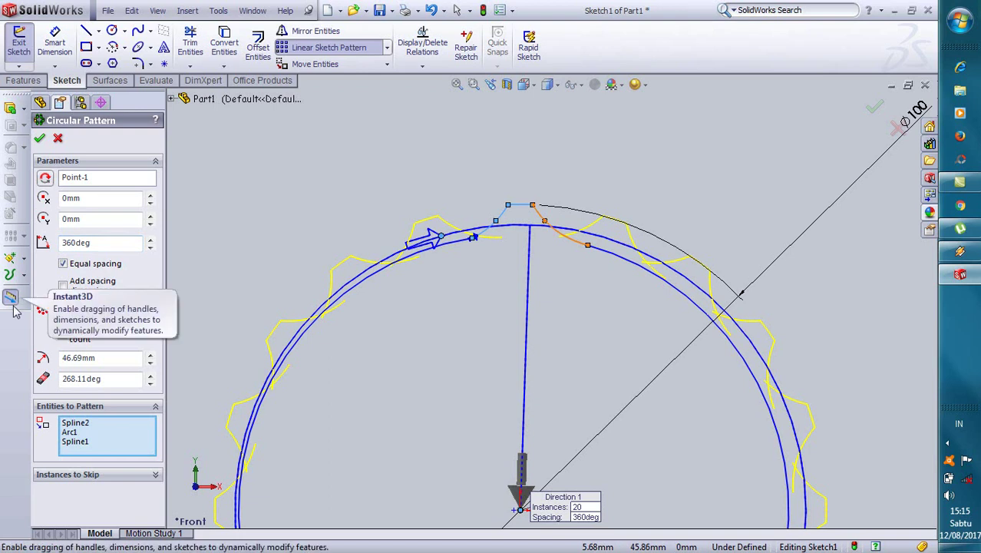
type("19")
left_click(98, 242)
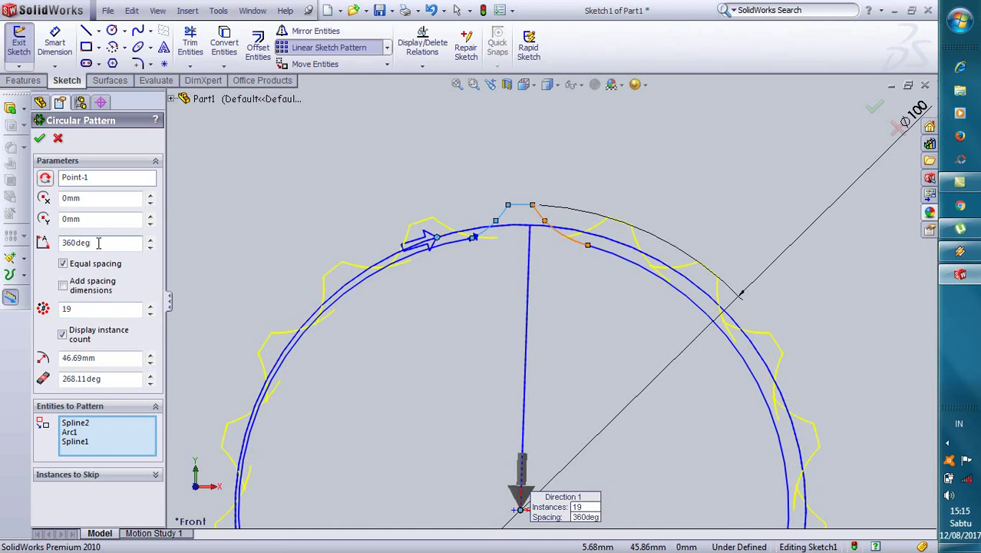
left_click(40, 138)
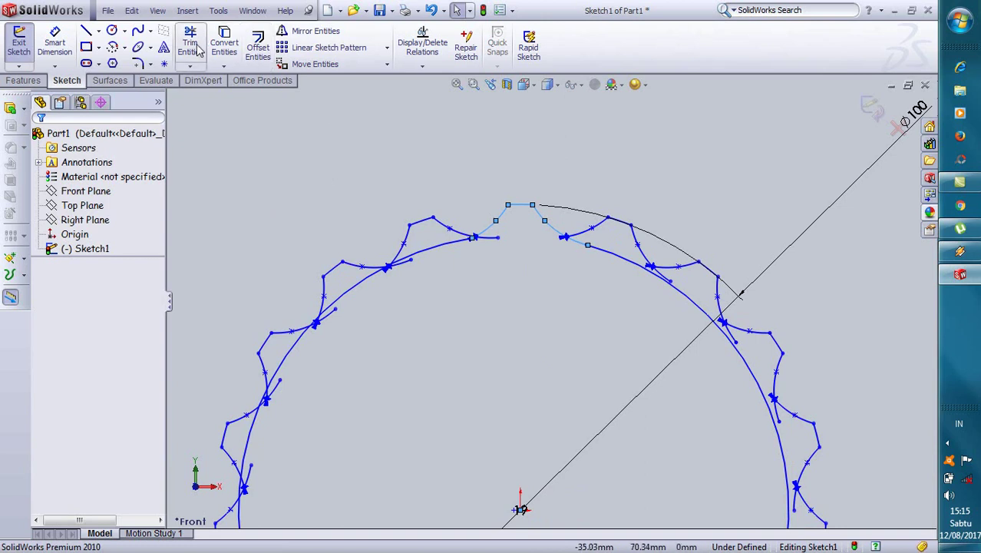
Power-trim the base-circle arcs between the teeth on the gear's left side.
left_click(190, 42)
mouse_move(434, 260)
left_mouse_down()
mouse_move(303, 356)
mouse_move(293, 389)
left_mouse_up()
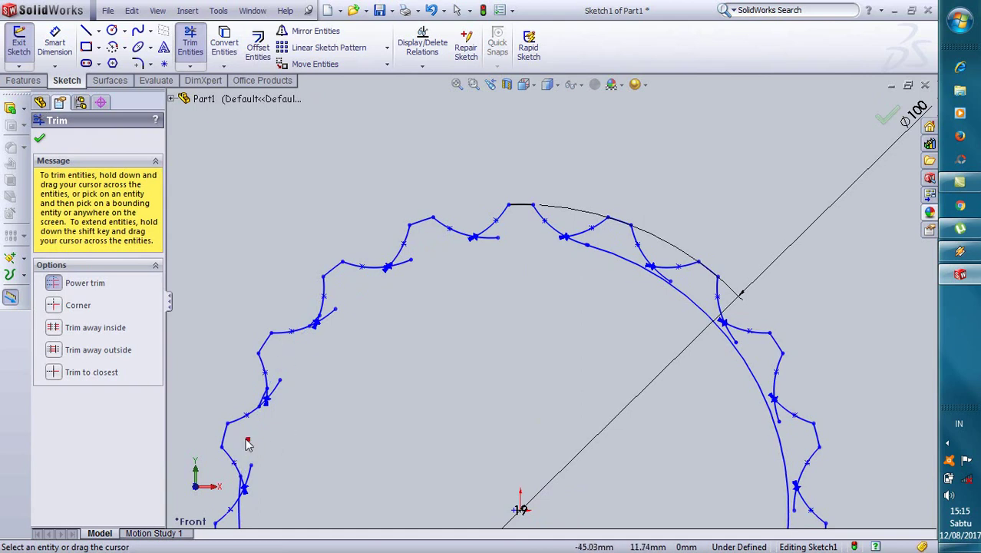
scroll(462, 495, "up", 3)
scroll(453, 502, "down", 3)
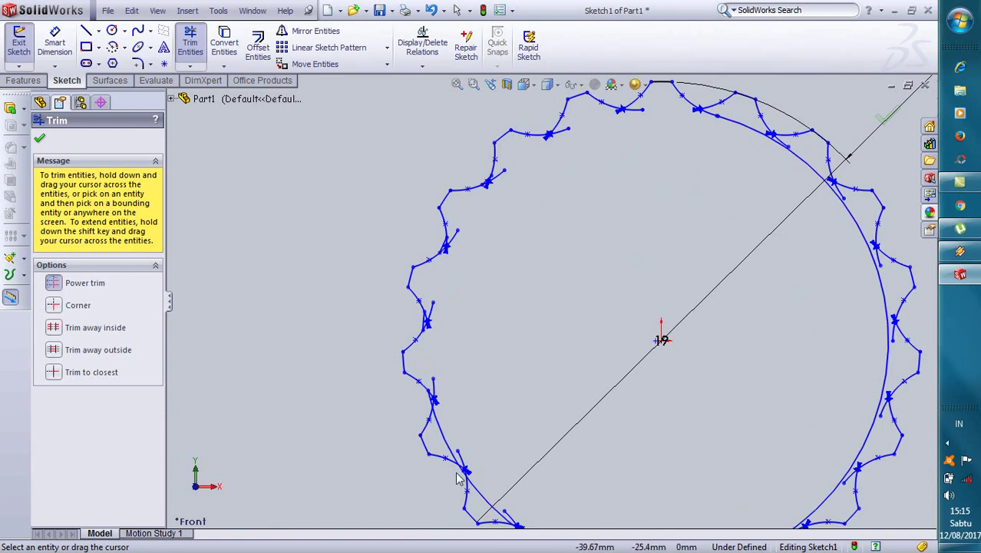
scroll(460, 418, "down", 3)
scroll(468, 394, "up", 4)
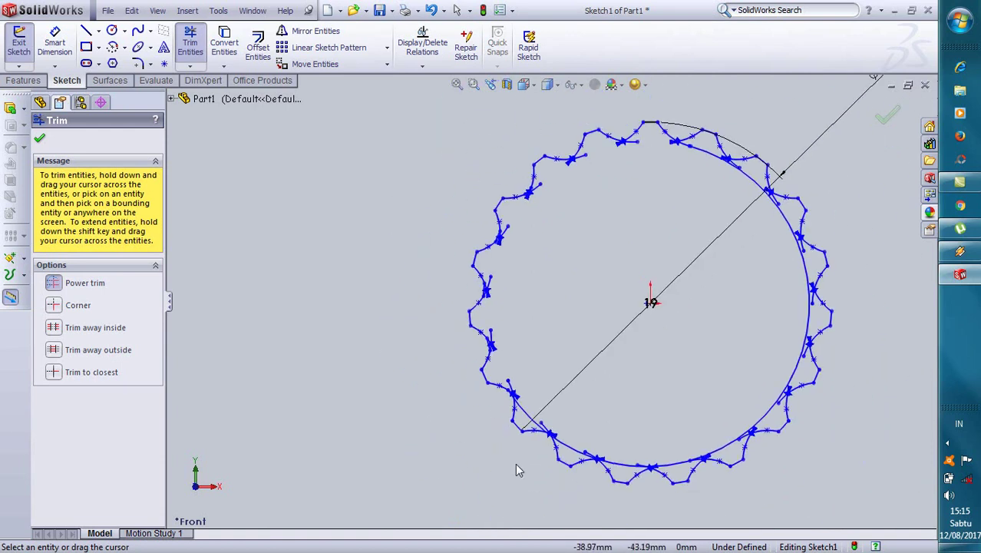
scroll(491, 449, "down", 3)
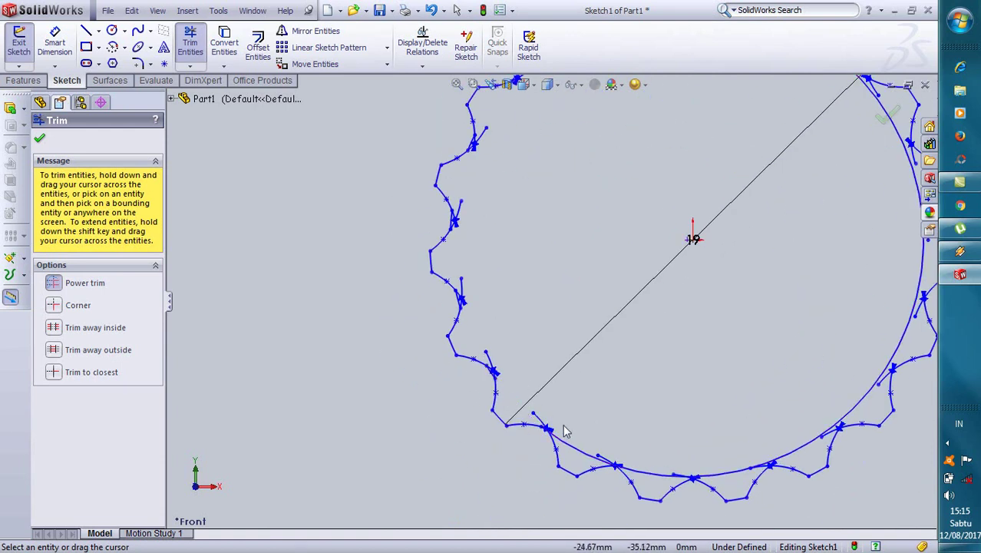
Trim the circle arcs between the bottom and lower-right teeth to finish the outline.
left_click(568, 450)
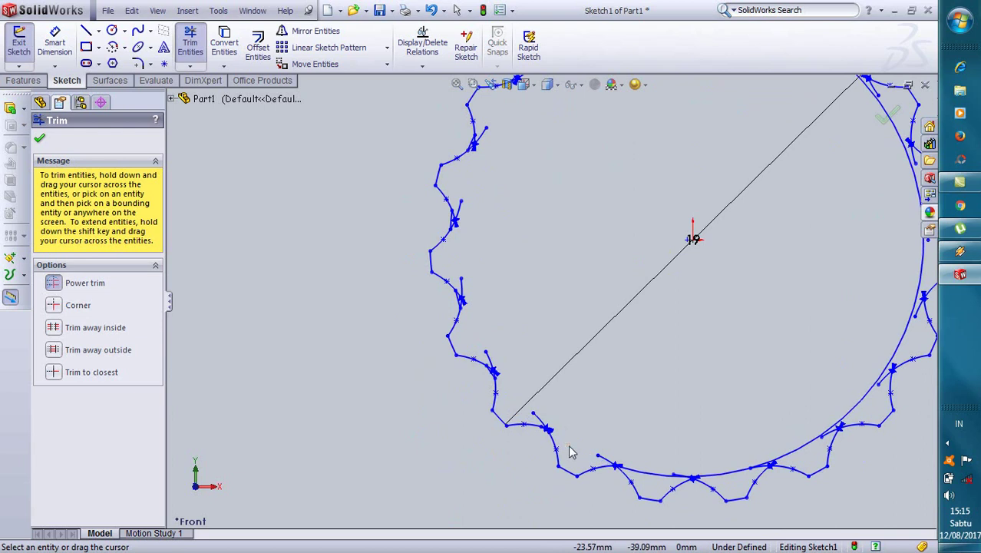
left_click(648, 471)
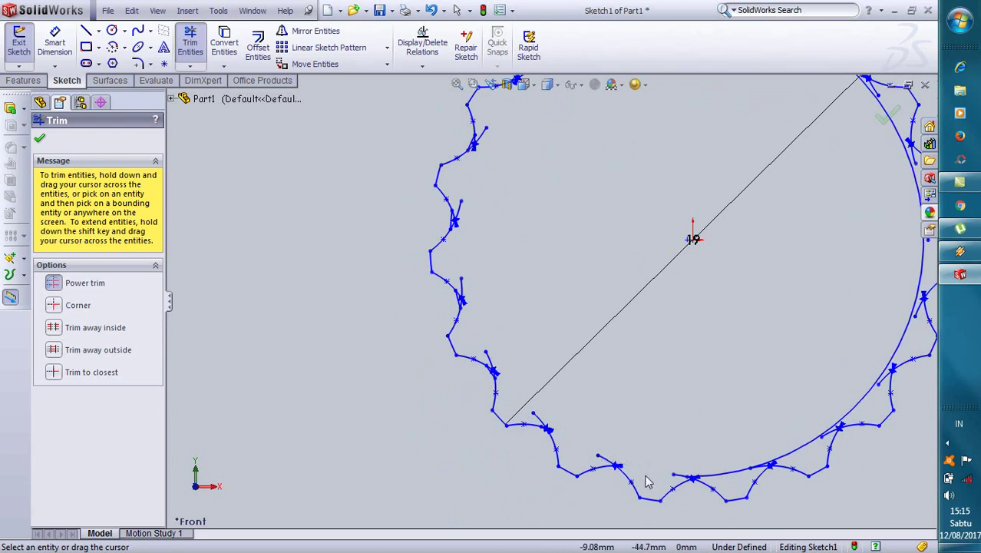
left_click(734, 474)
scroll(592, 401, "down", 1)
scroll(705, 462, "up", 2)
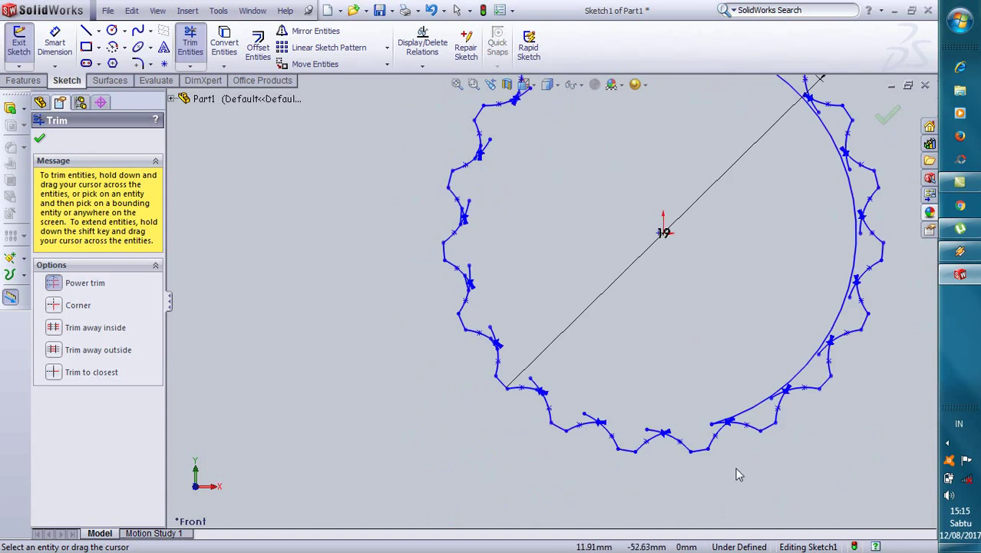
scroll(775, 414, "down", 1)
left_click(723, 380)
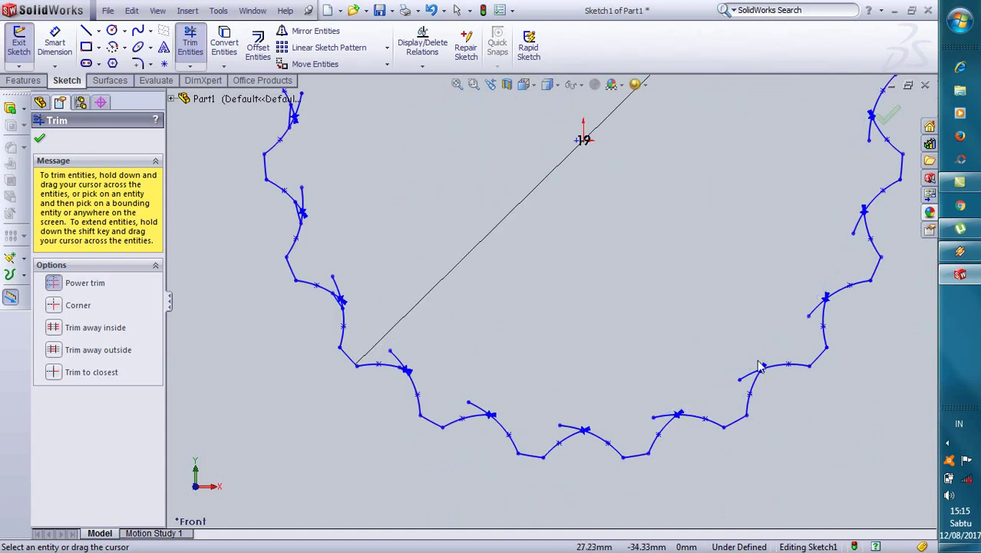
key("ctrl+z")
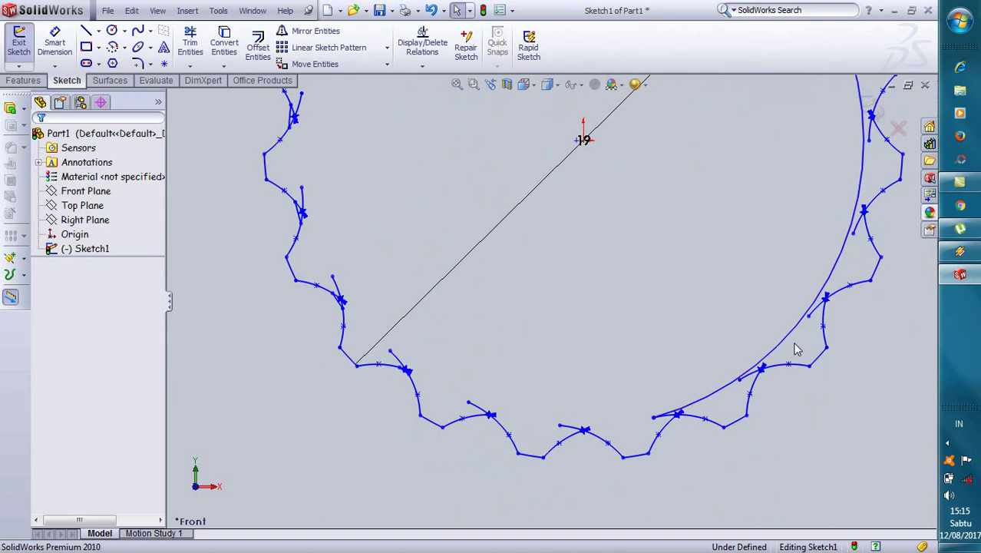
Trim away the leftover large arc and draw a bore circle centred on the origin.
scroll(798, 285, "down", 1)
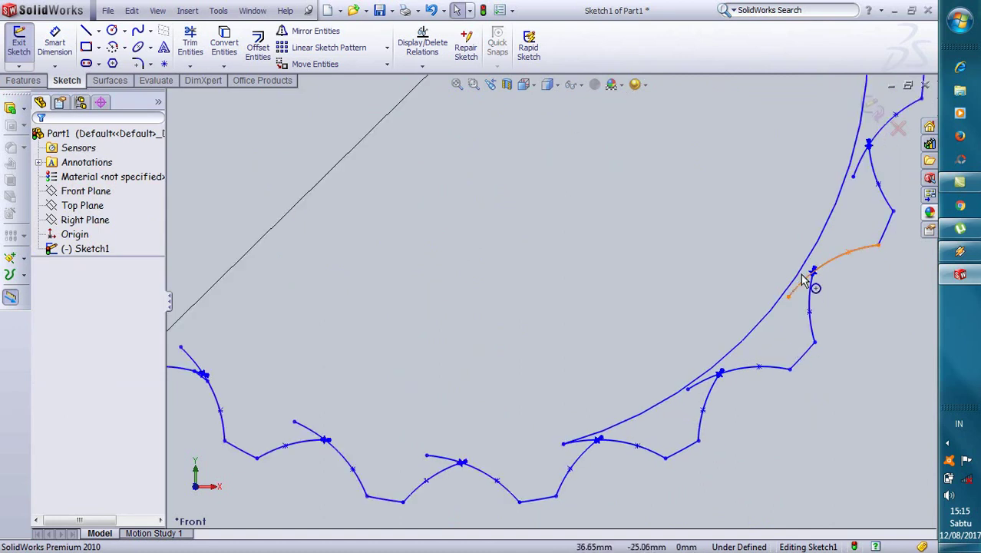
scroll(799, 290, "up", 2)
scroll(668, 159, "up", 1)
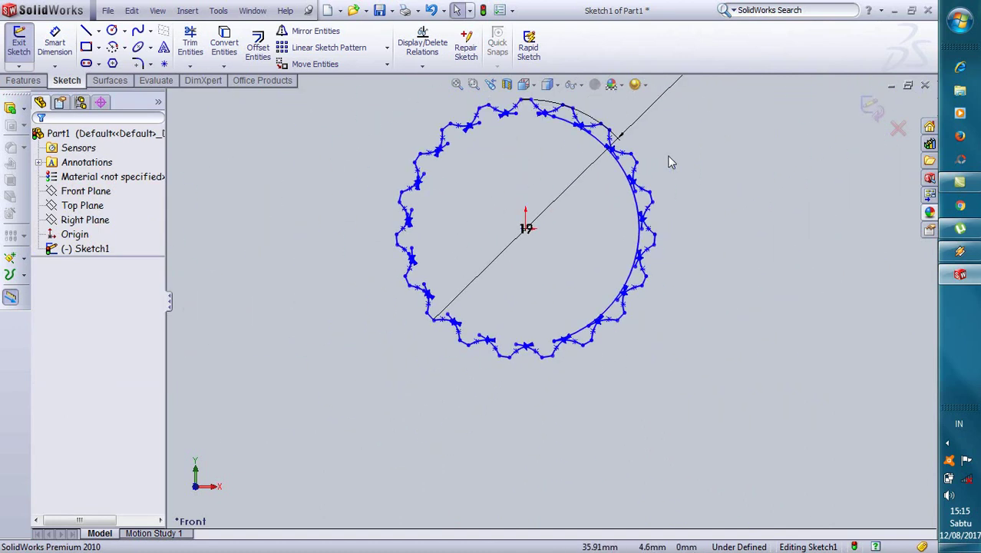
scroll(580, 154, "down", 1)
scroll(571, 153, "down", 3)
scroll(572, 154, "down", 2)
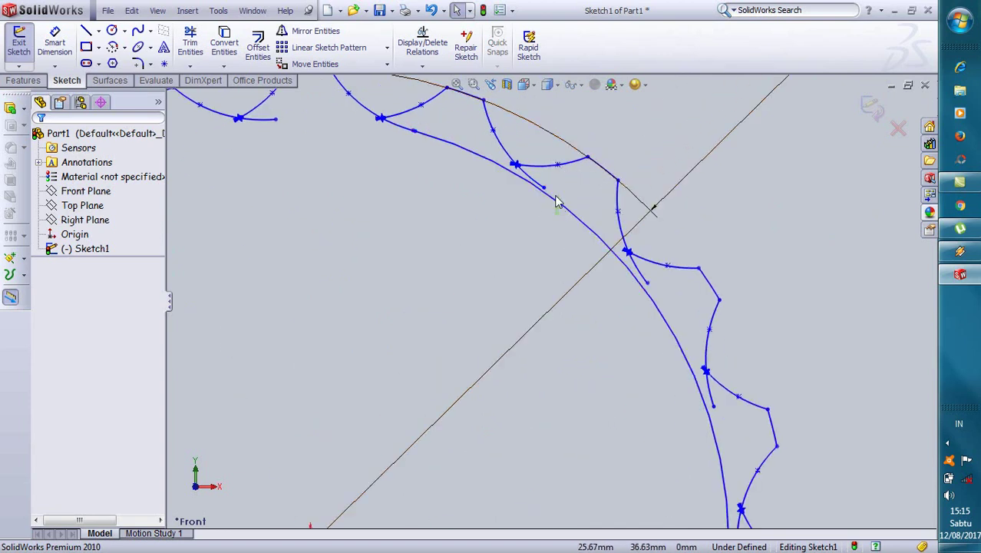
left_click(563, 212)
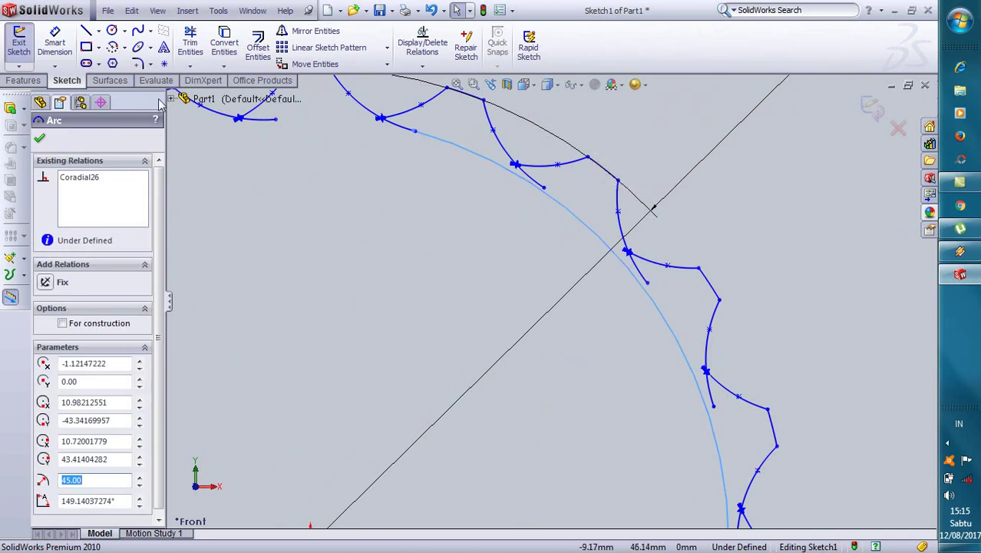
left_click(191, 43)
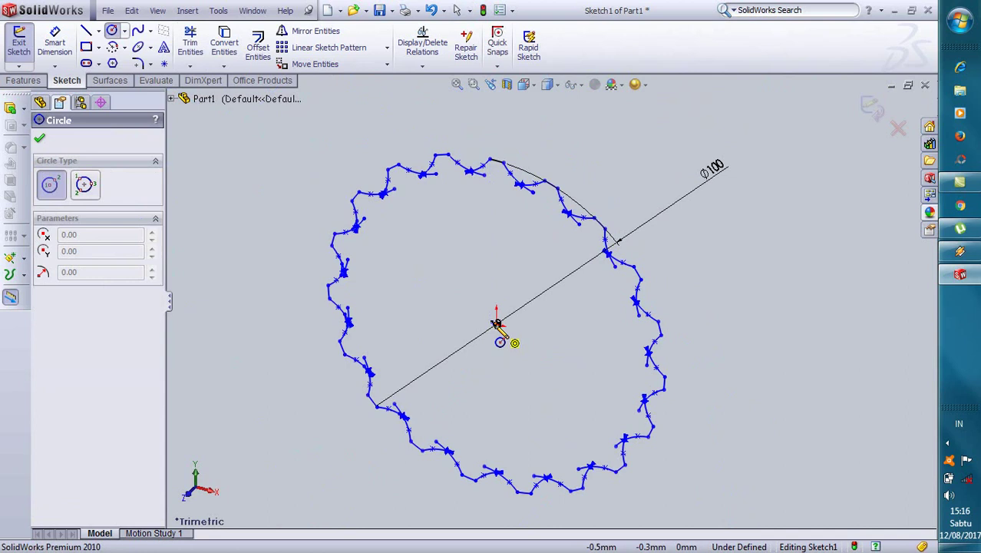
left_click(497, 323)
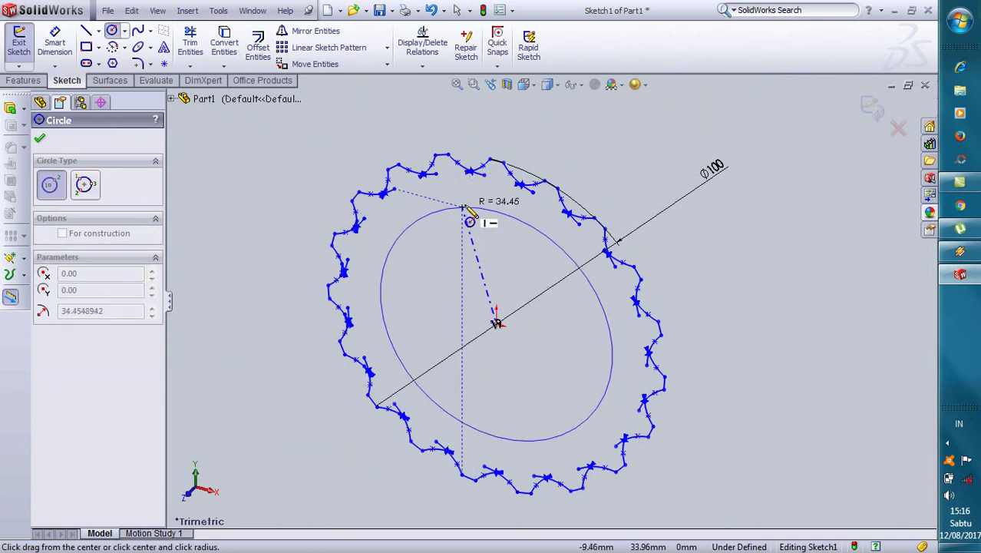
left_click(468, 236)
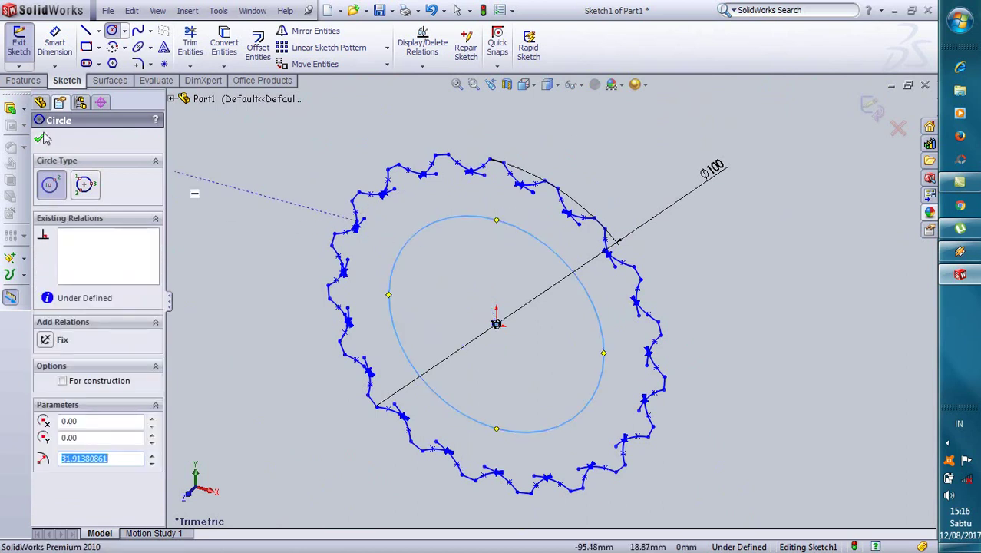
Extrude the ring region between the teeth and the bore 100 mm into the gear body.
left_click(369, 228)
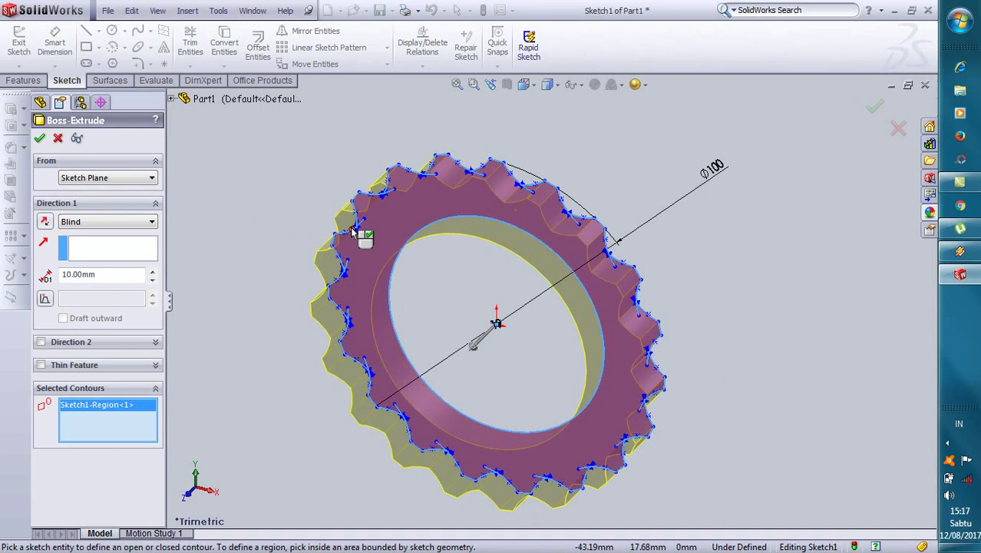
double_click(116, 274)
type("50")
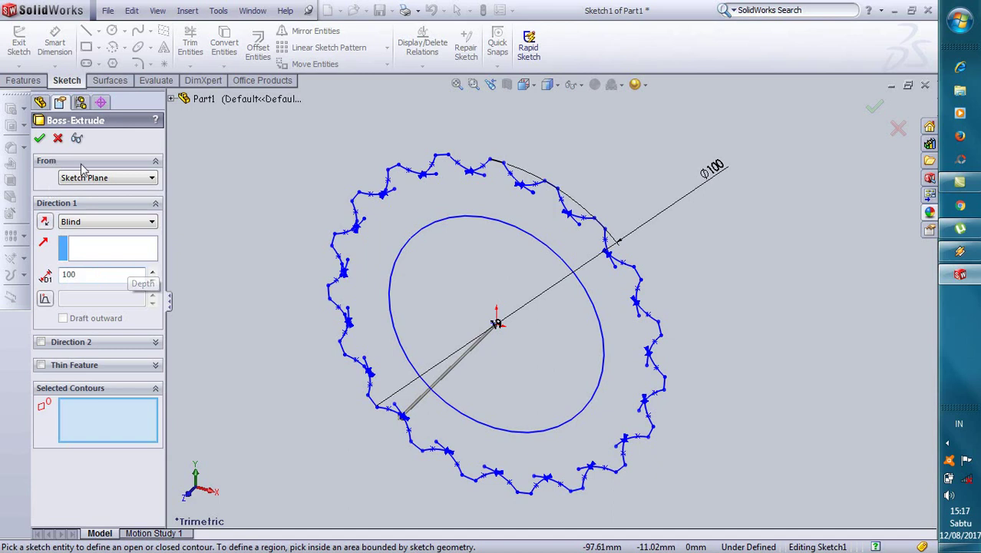
left_click(563, 235)
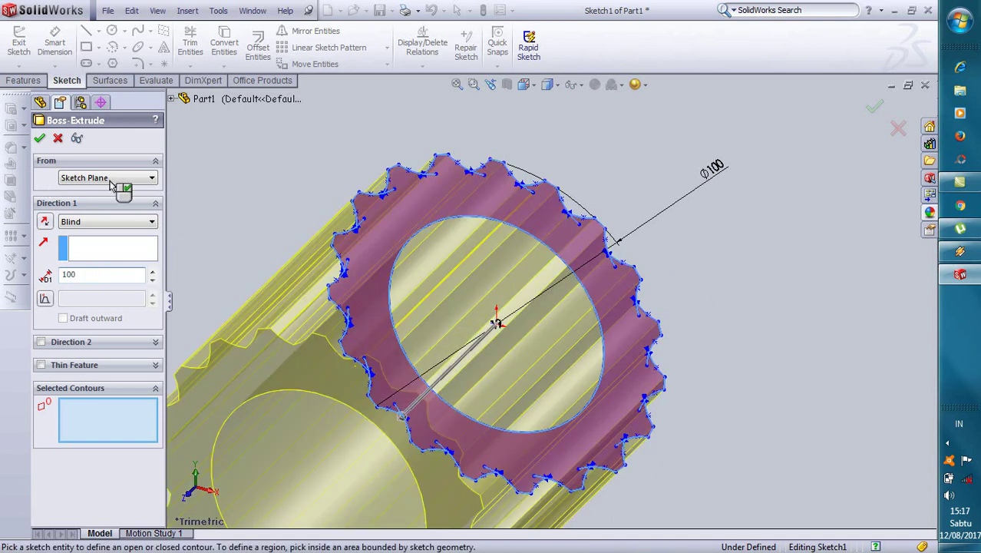
left_click(40, 140)
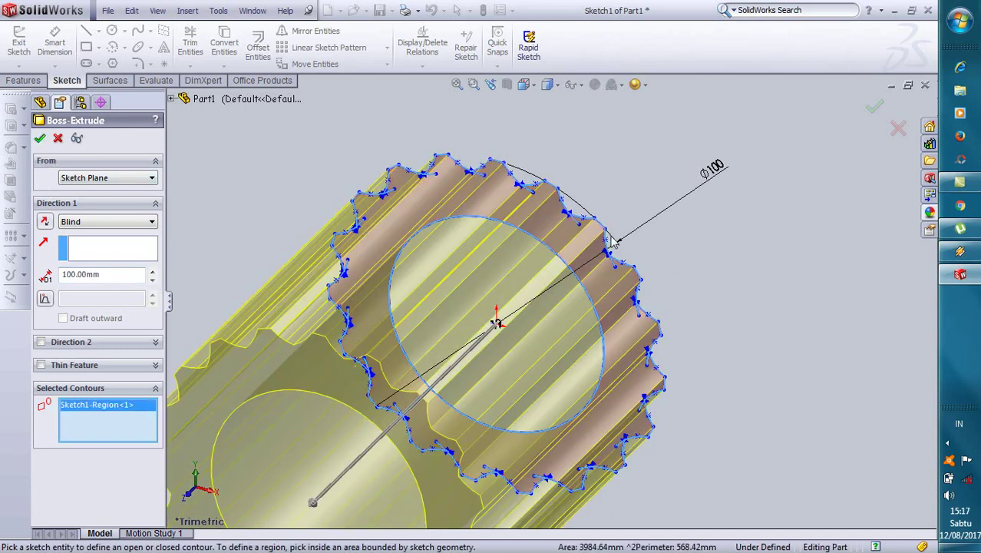
Select the gear's front face for the next sketch.
scroll(606, 263, "down", 2)
scroll(561, 341, "up", 3)
scroll(490, 433, "up", 2)
scroll(496, 406, "down", 3)
left_click(442, 349)
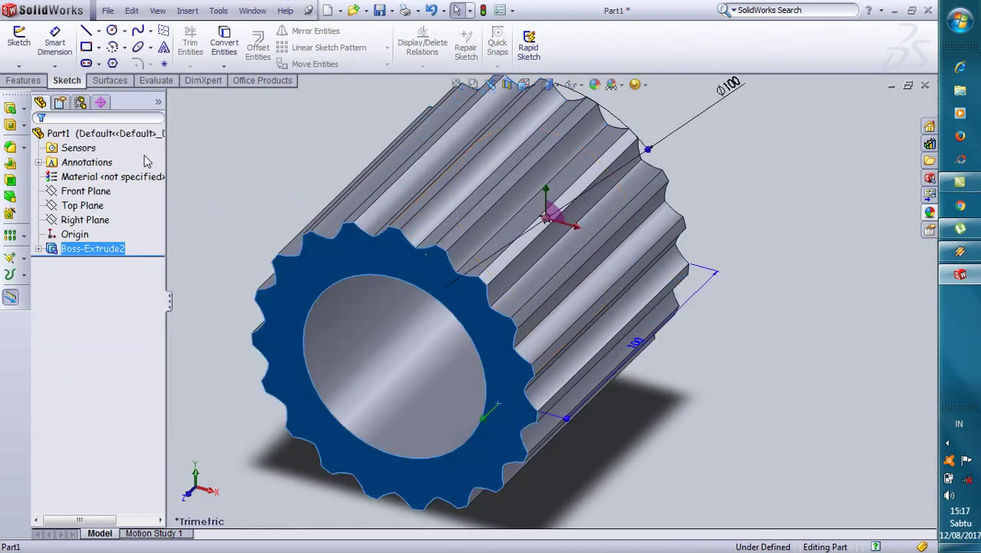
Sketch a circle of about 40.4 mm radius centred on the origin of the gear's front face.
left_click(112, 30)
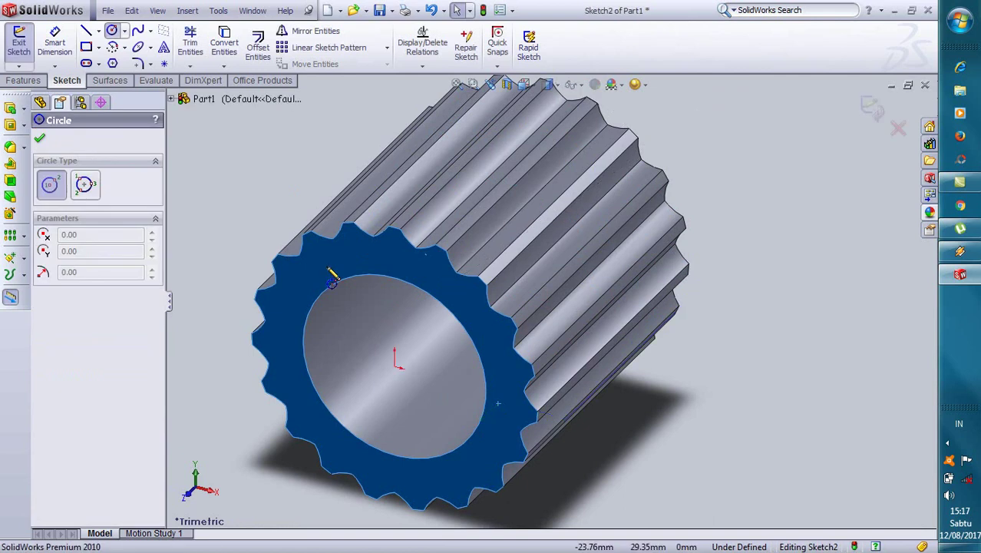
left_click(395, 363)
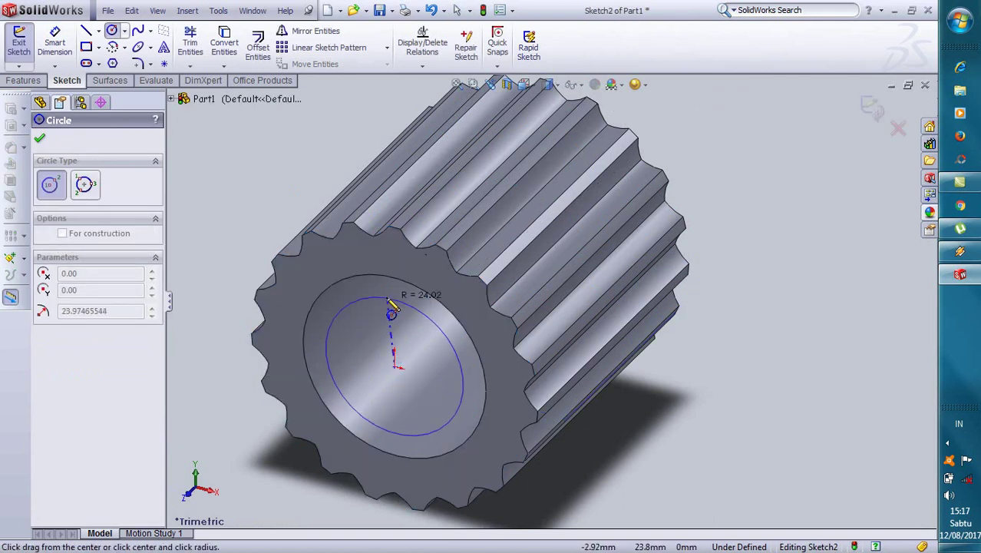
left_click(391, 261)
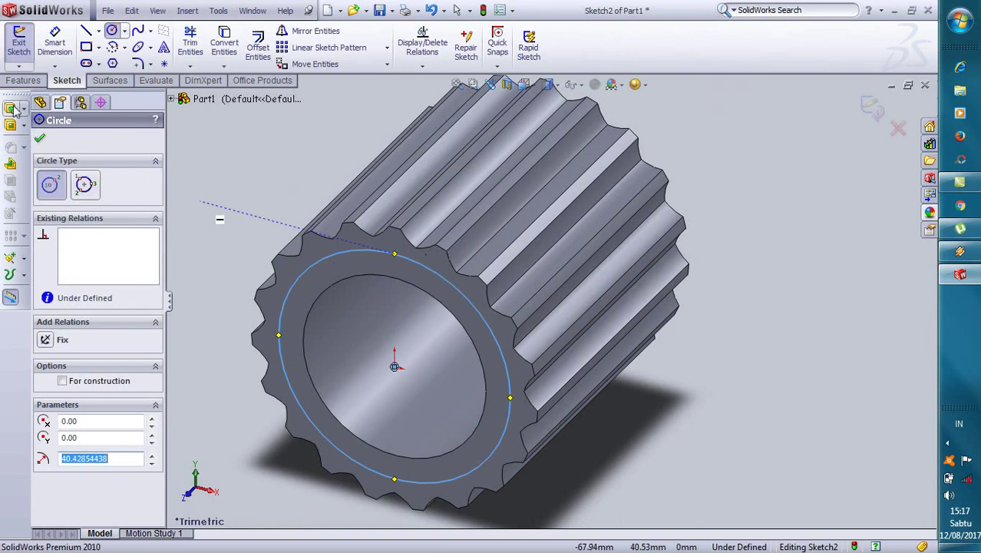
left_click(12, 107)
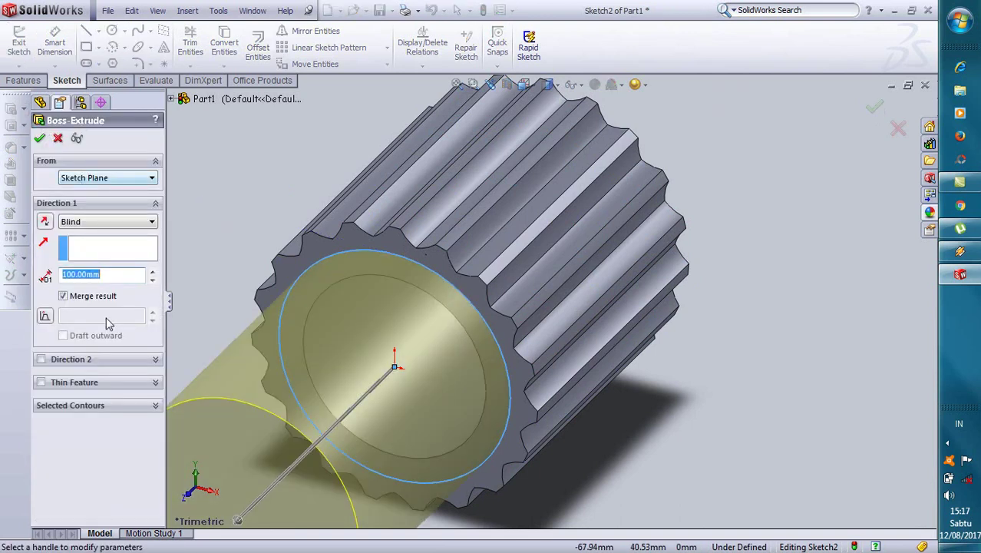
Extrude the 40.4 mm circle into a 5 mm-thick disc on the gear's front face.
type("5")
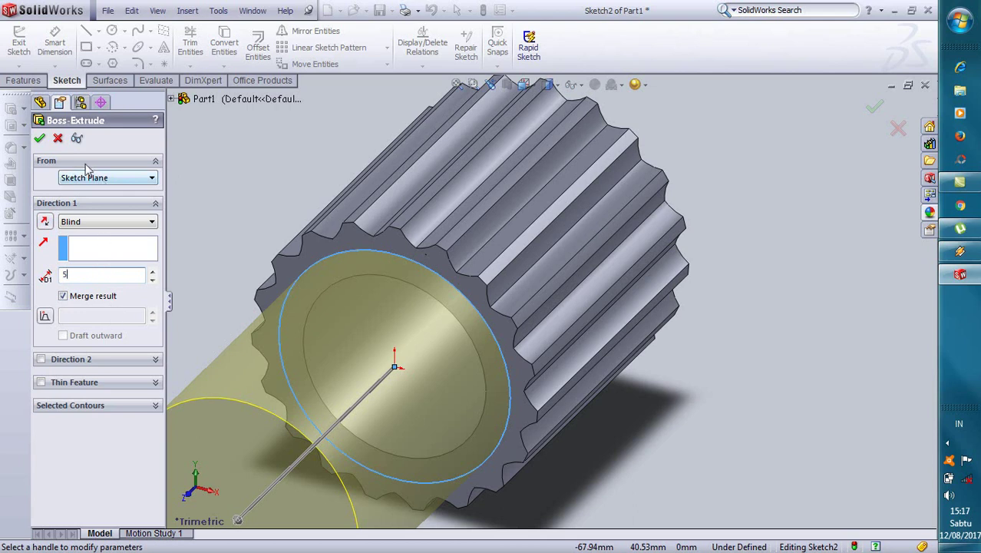
left_click(39, 140)
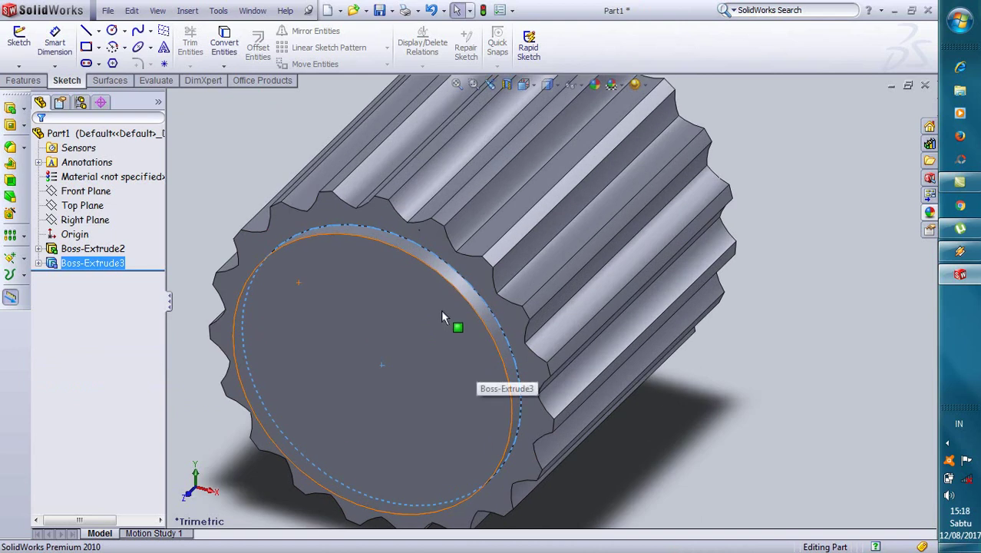
middle_click_drag(475, 364, 421, 314, "ctrl")
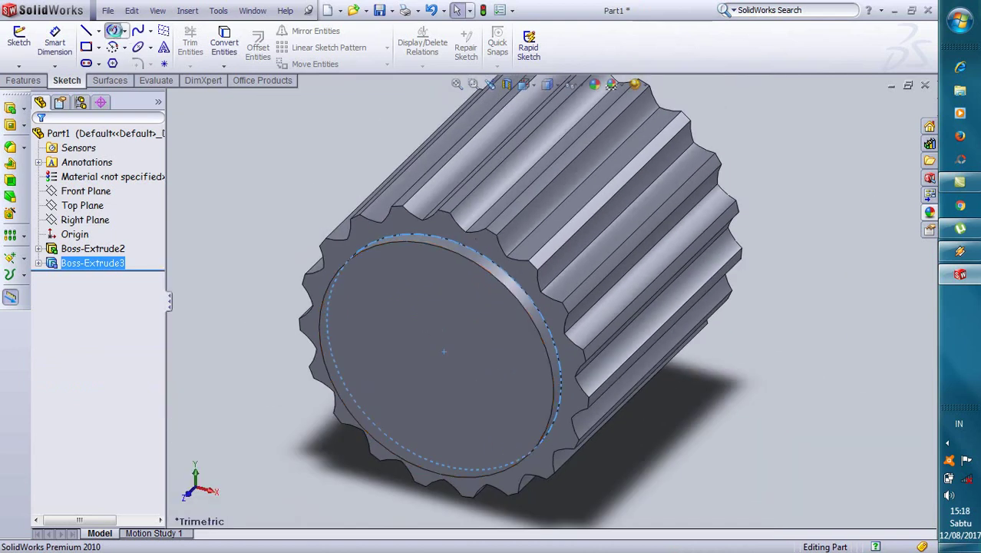
Sketch a 19.6 mm-radius circle at the disc's centre and extrude it 1 mm.
left_click(113, 29)
left_click(433, 371)
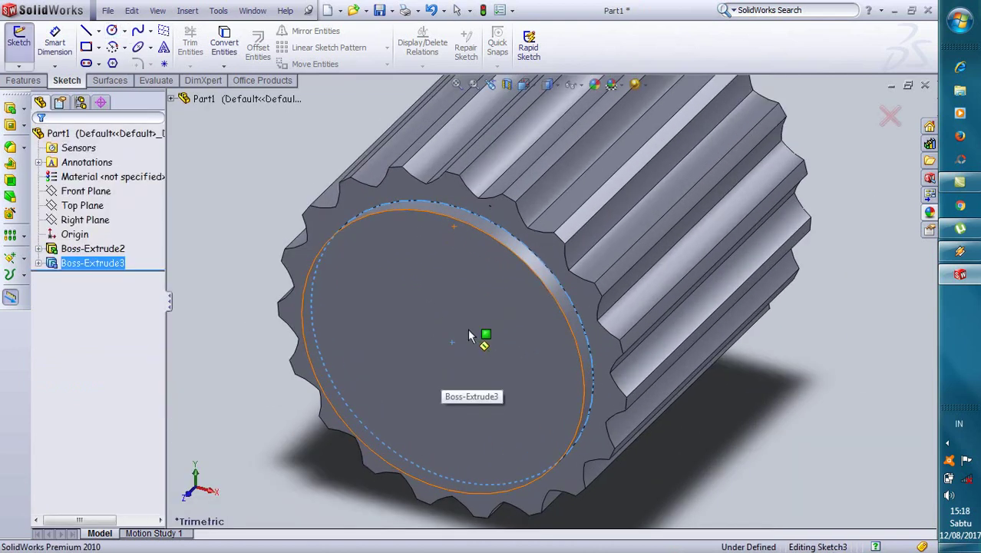
left_click(443, 348)
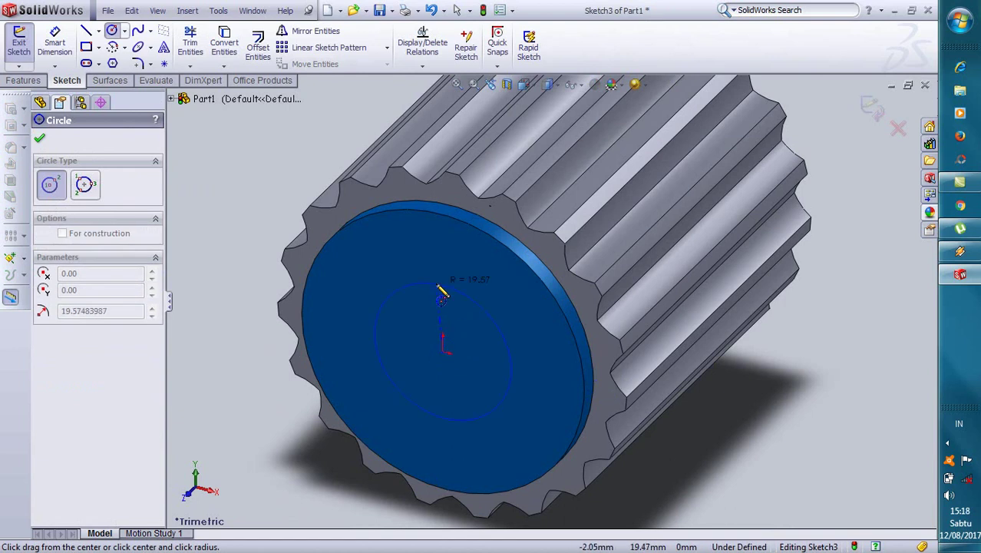
left_click(442, 288)
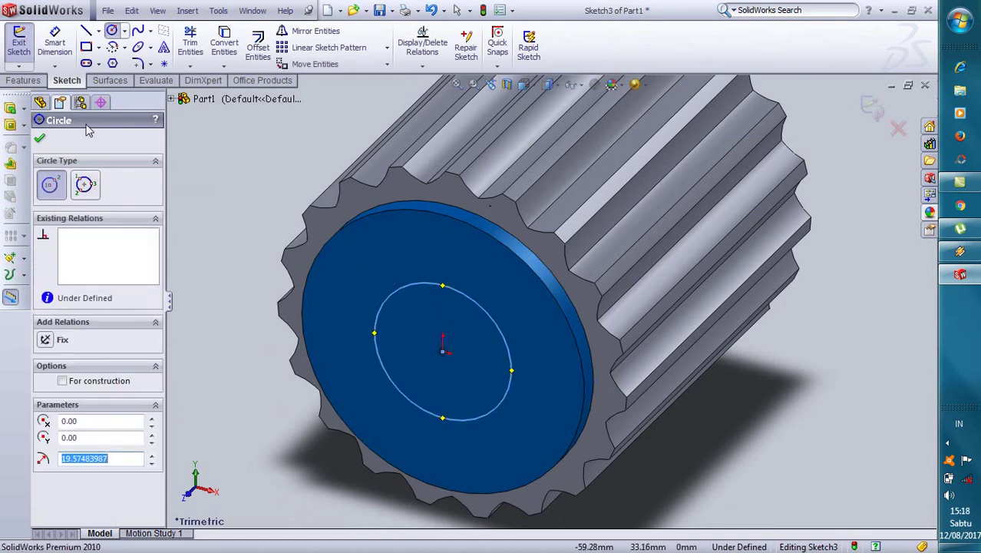
left_click(10, 110)
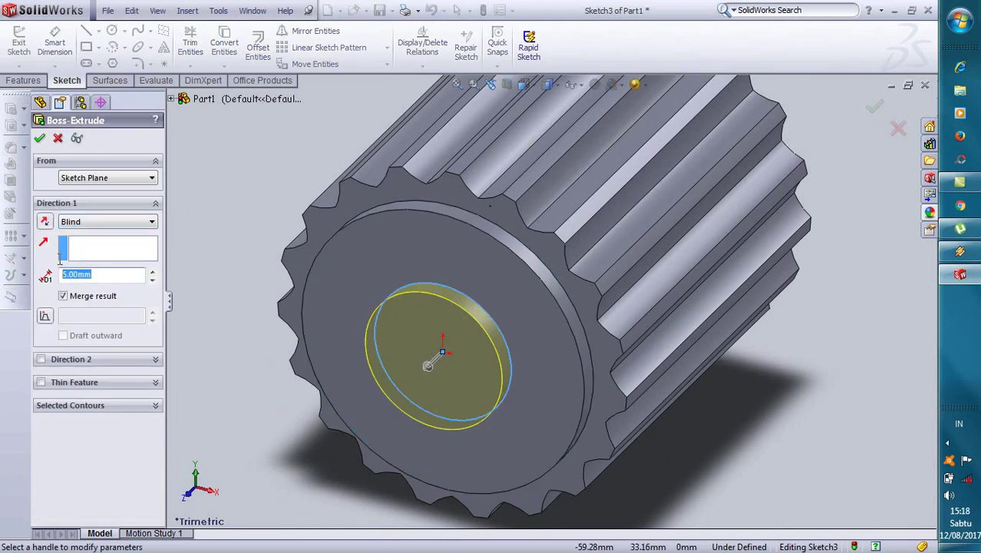
type("1")
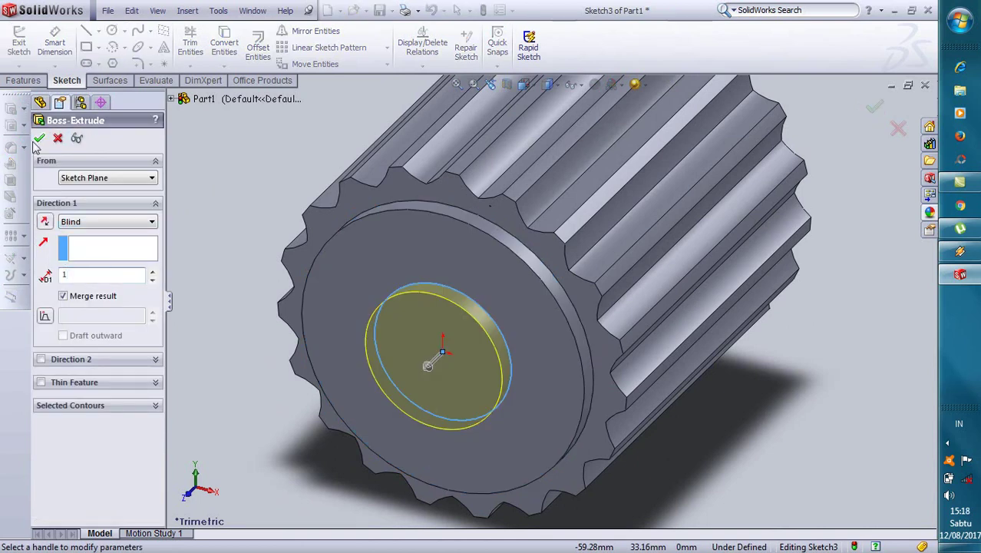
left_click(36, 140)
Sketch a circle centred on the origin of the small boss face.
scroll(547, 417, "down", 2)
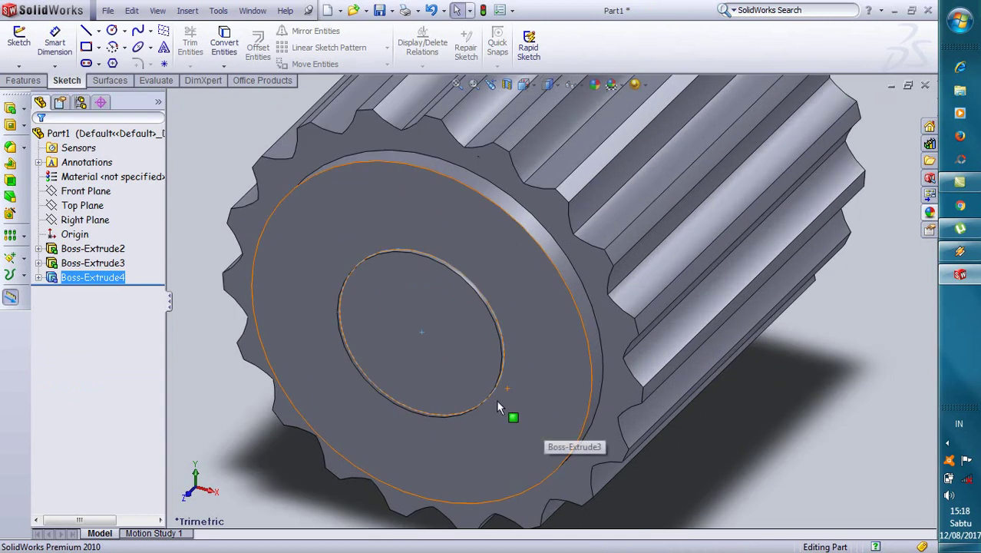
left_click(18, 37)
left_click(508, 388)
key("c")
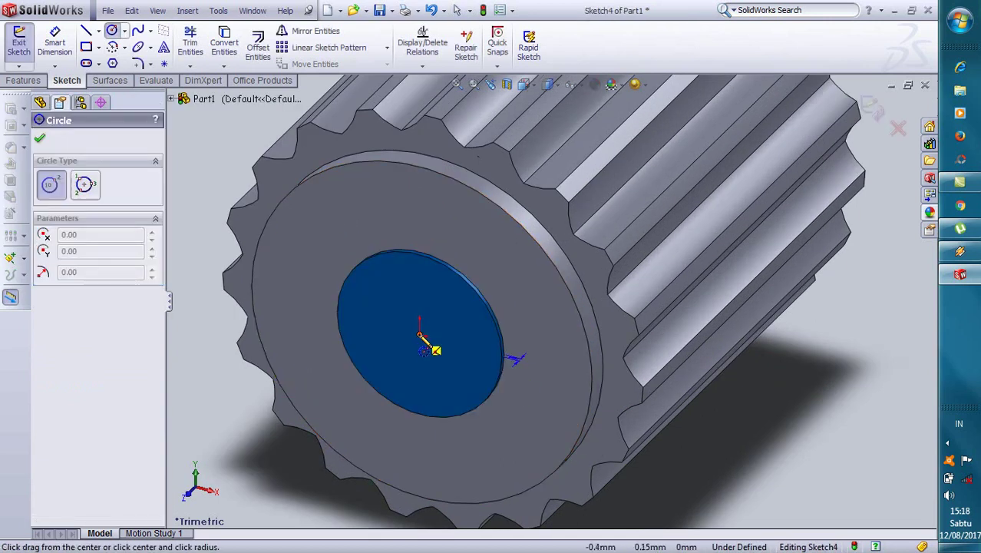
left_click(420, 338)
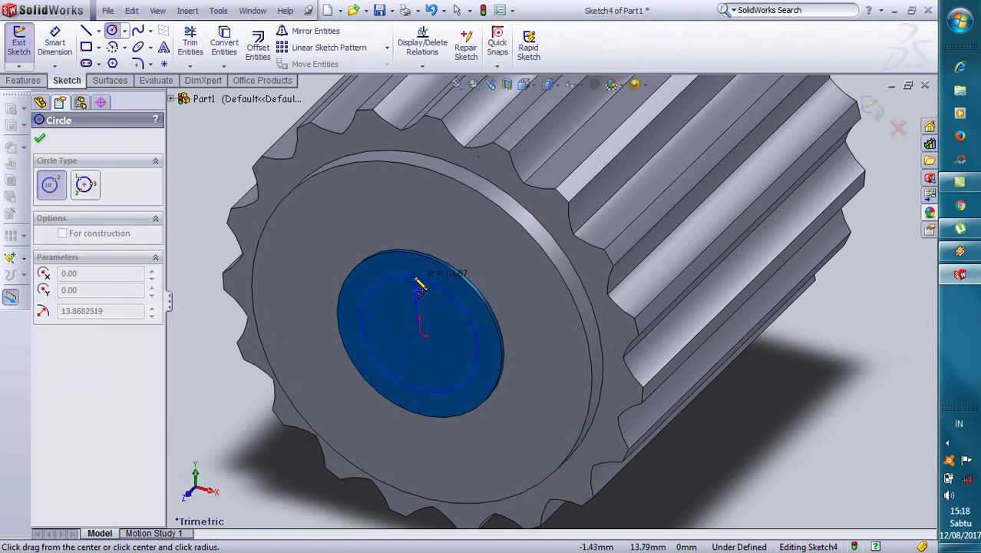
left_click(420, 288)
key("ctrl+Right")
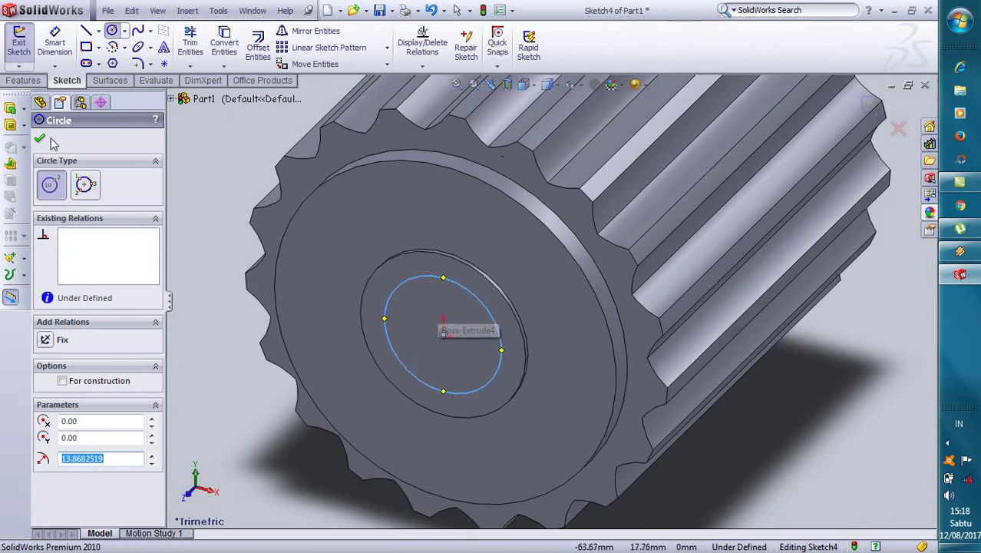
Extrude the circle into a 30 mm cylindrical boss, replacing an initial 10 mm attempt.
left_click(11, 107)
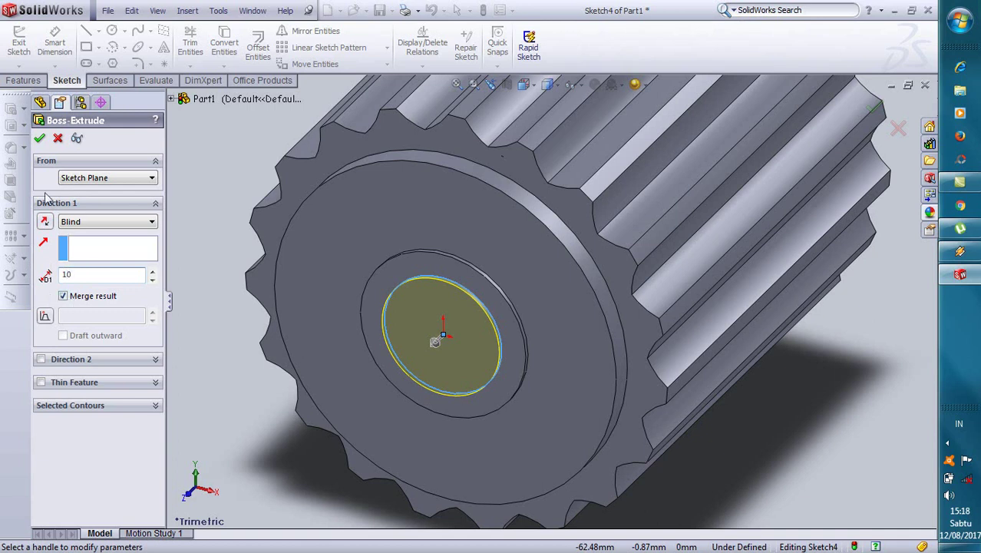
left_click(40, 139)
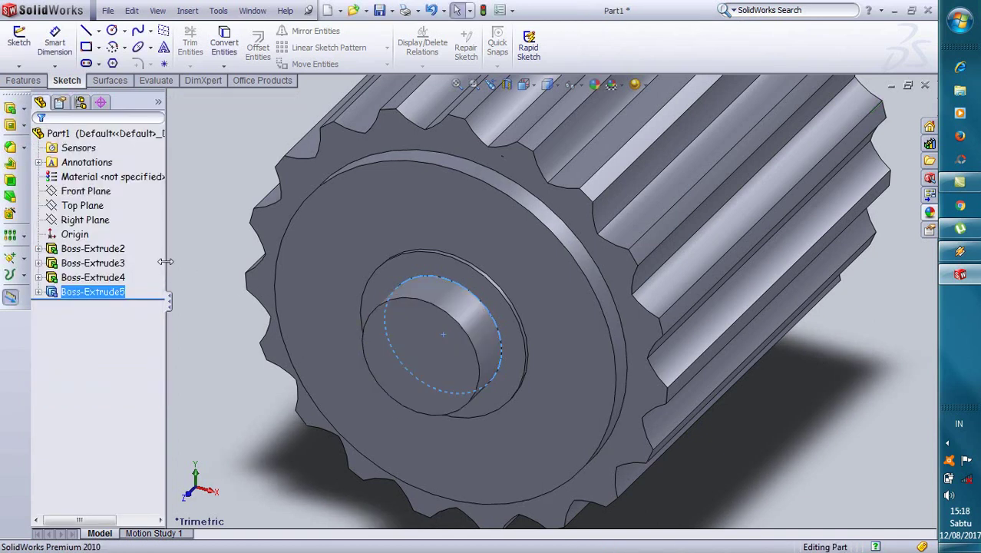
key("ctrl+z")
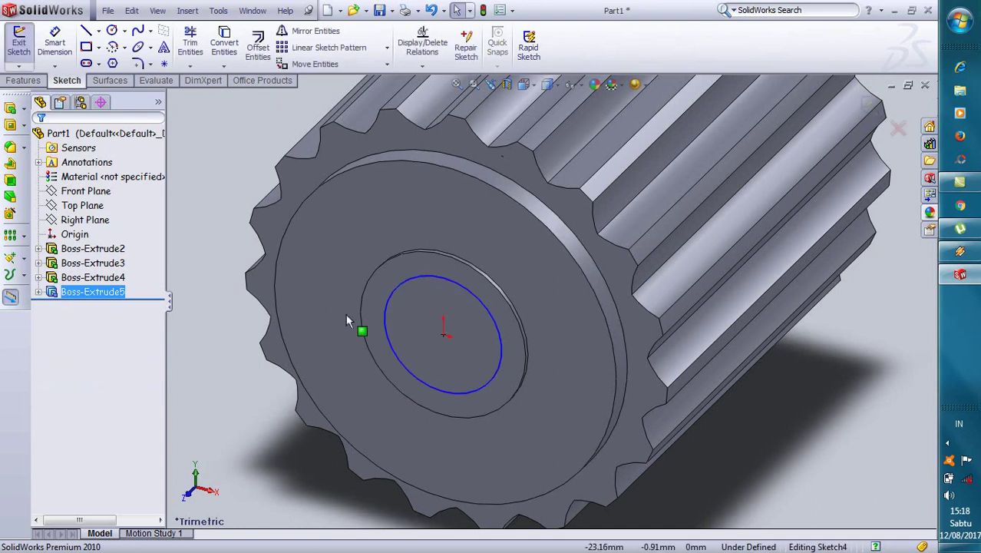
left_click(13, 107)
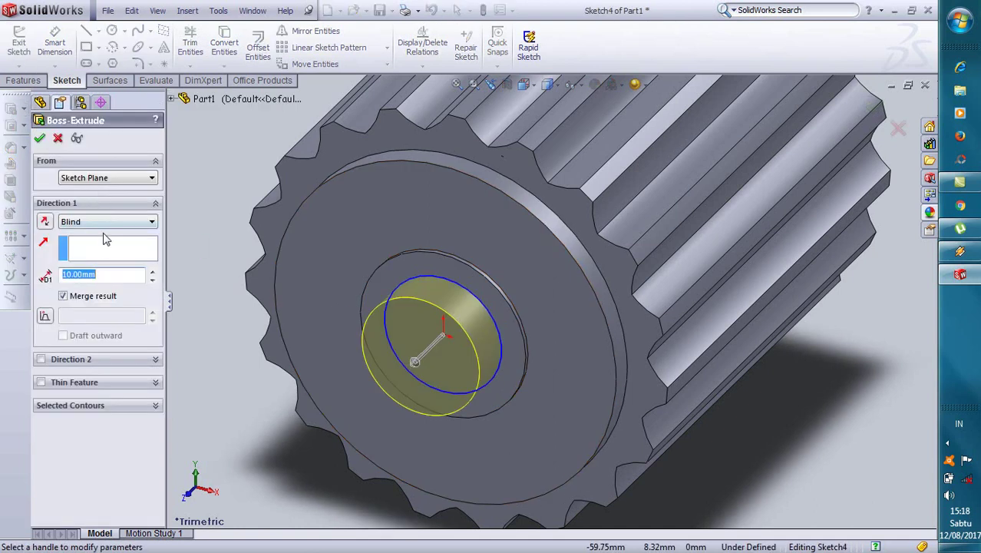
type("30")
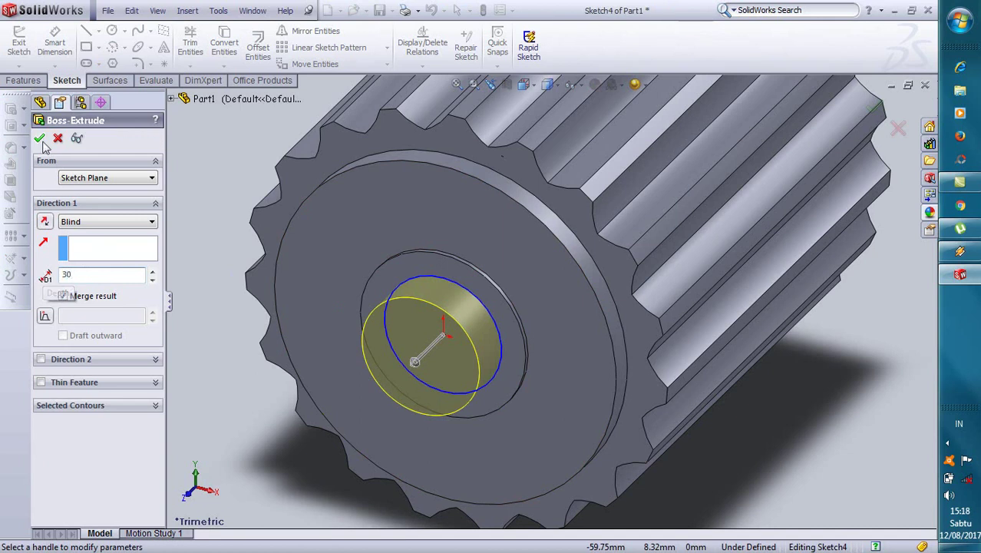
left_click(41, 139)
left_click(111, 30)
Sketch a circle of about 10.75 radius on the boss end and extrude it as a narrower shaft.
left_click(376, 417)
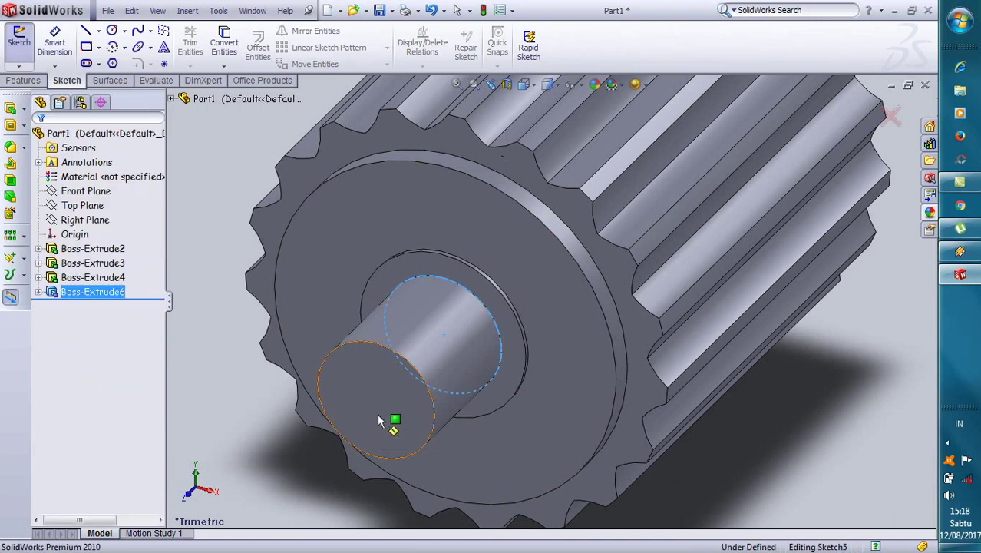
left_click(380, 393)
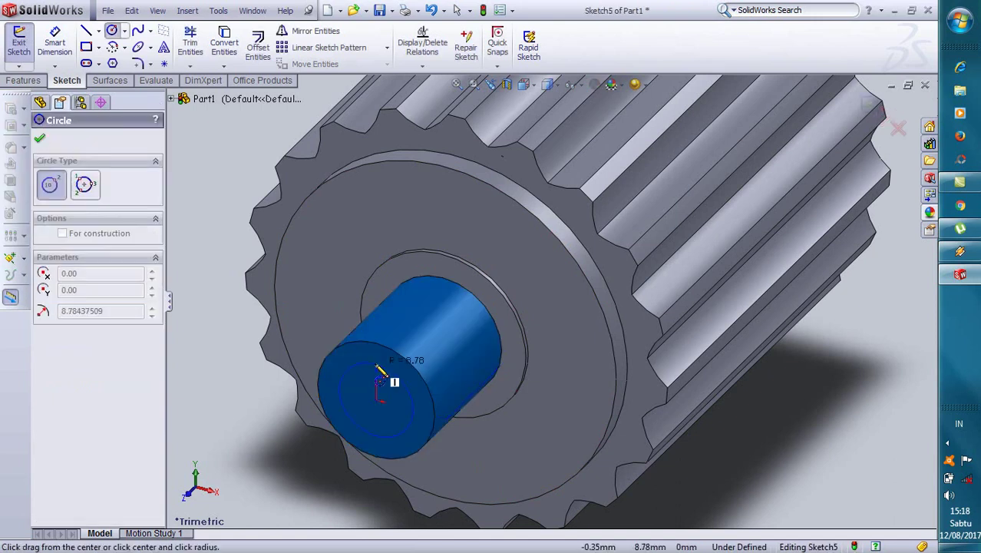
left_click(382, 369)
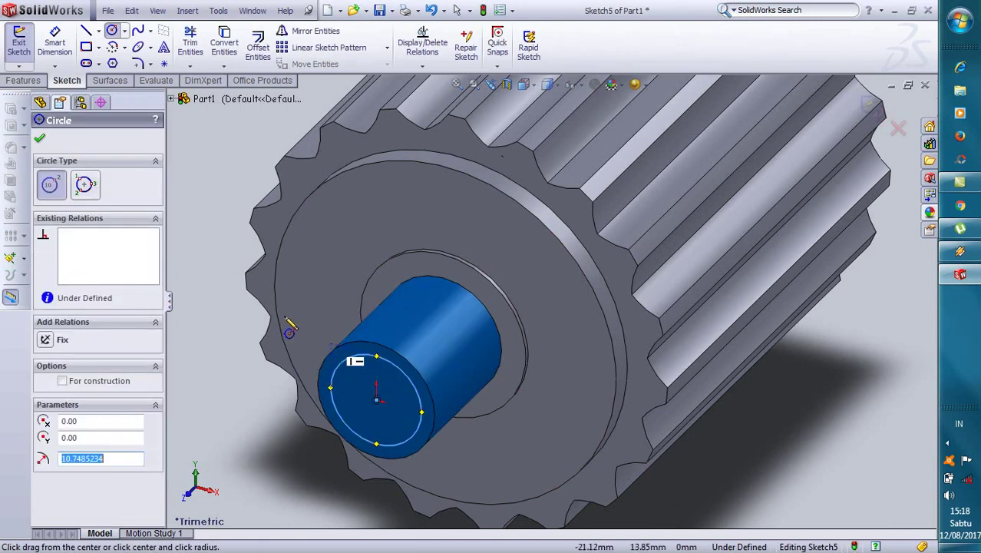
left_click(11, 107)
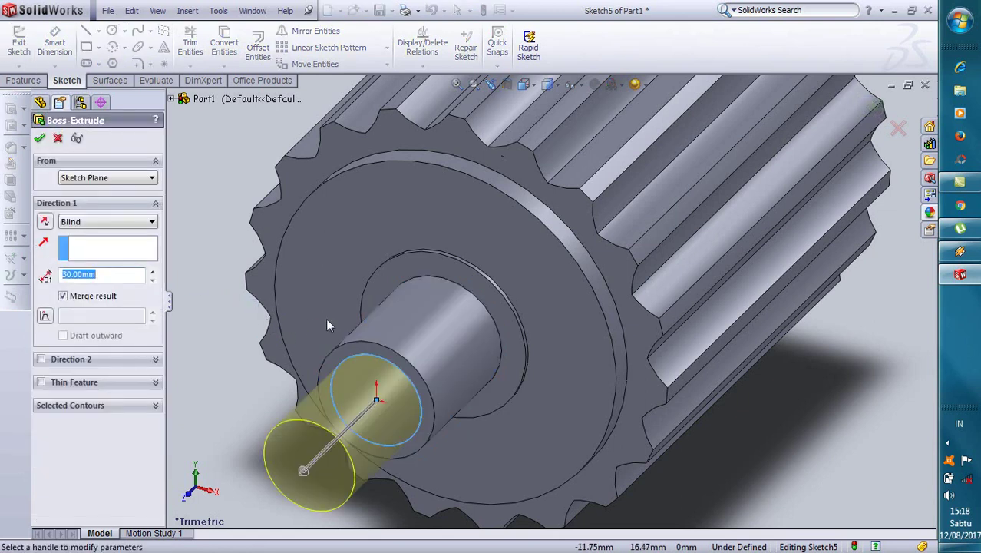
key("z")
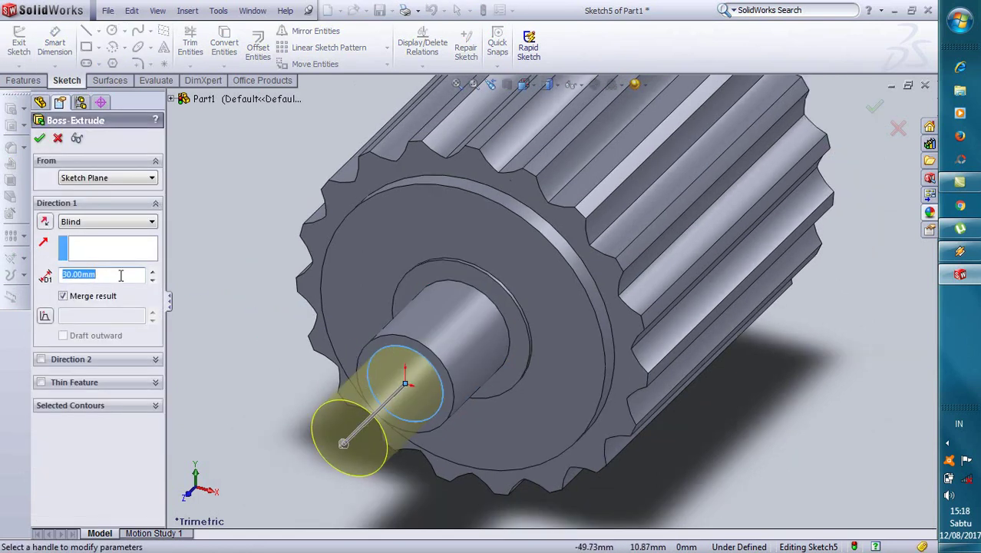
type("50")
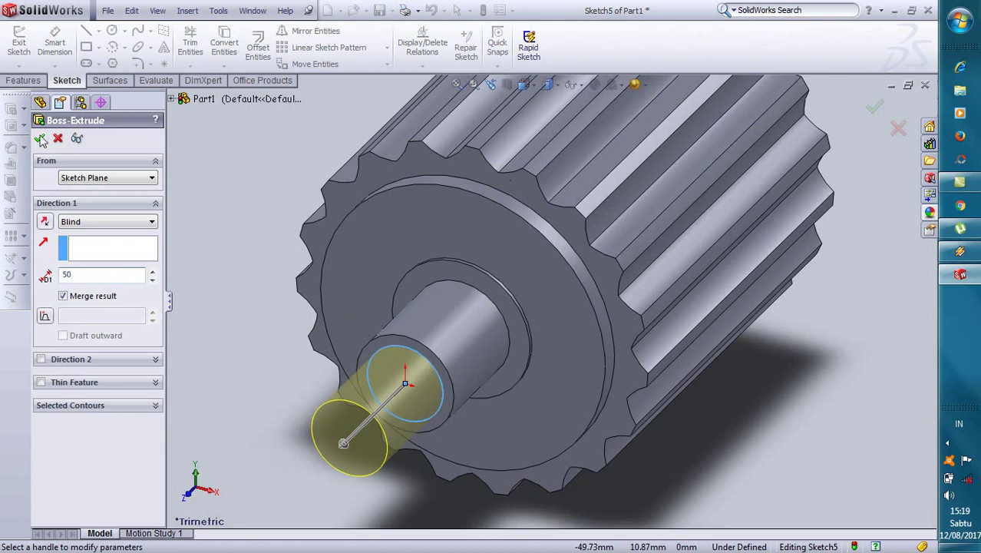
left_click(40, 139)
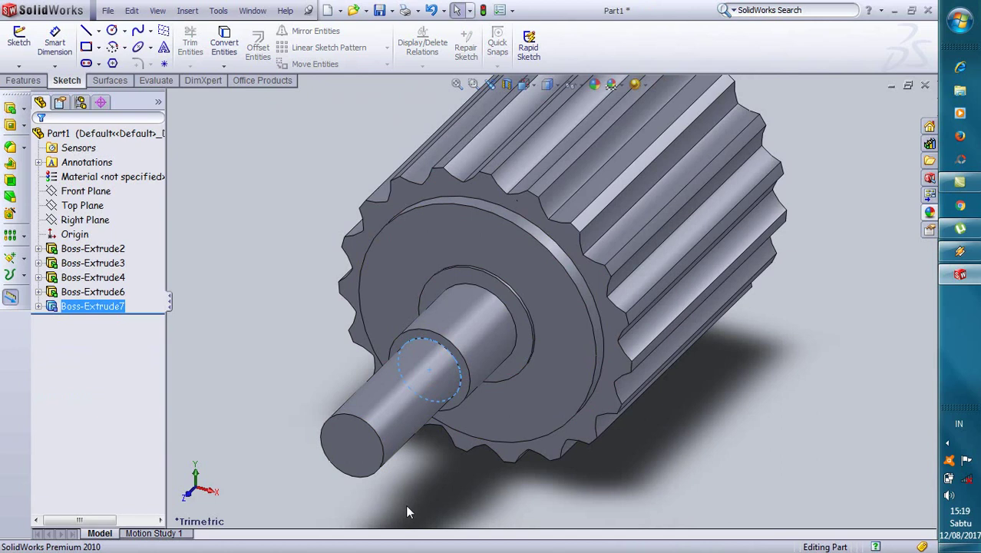
scroll(406, 507, "down", 2)
scroll(416, 410, "down", 1)
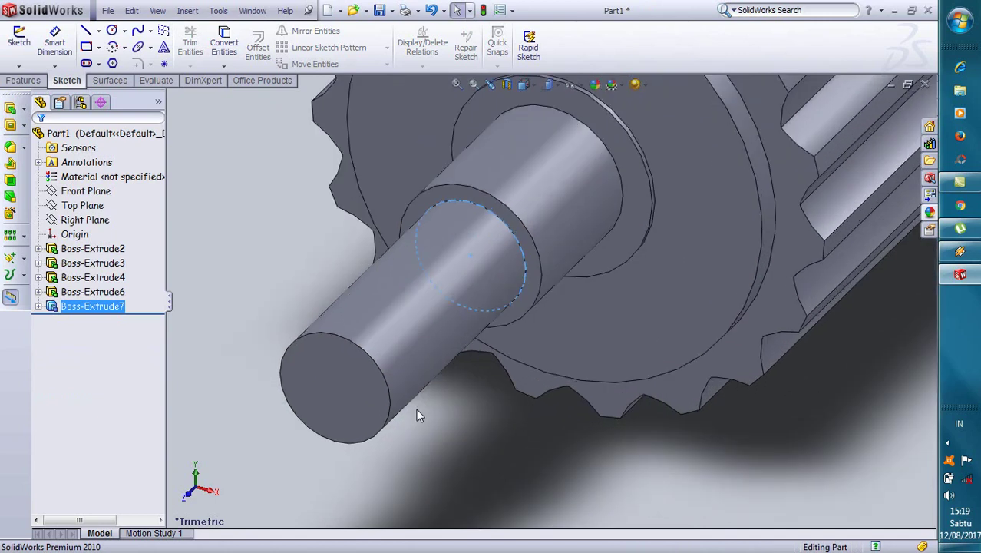
scroll(380, 329, "up", 1)
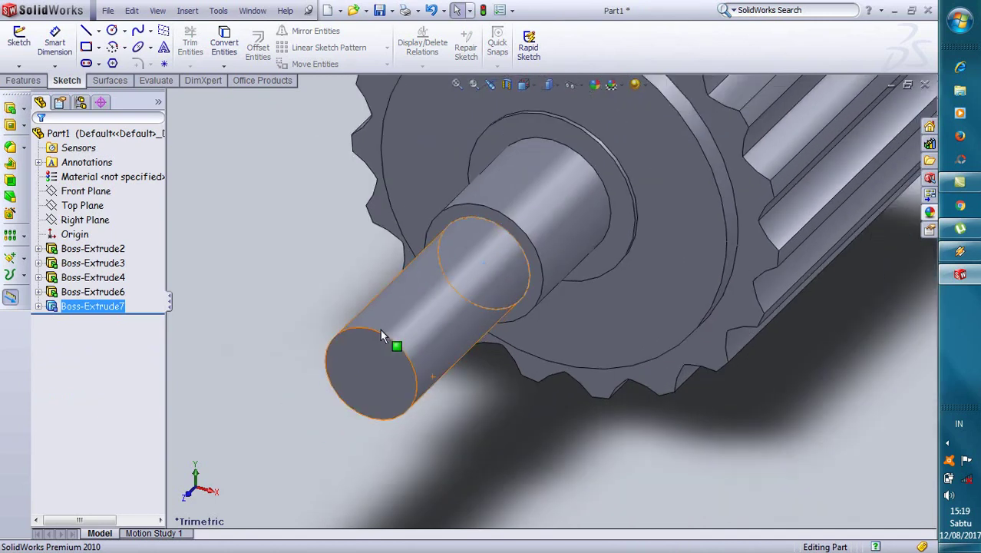
scroll(382, 328, "up", 1)
scroll(406, 322, "down", 1)
scroll(788, 207, "up", 2)
scroll(768, 223, "down", 1)
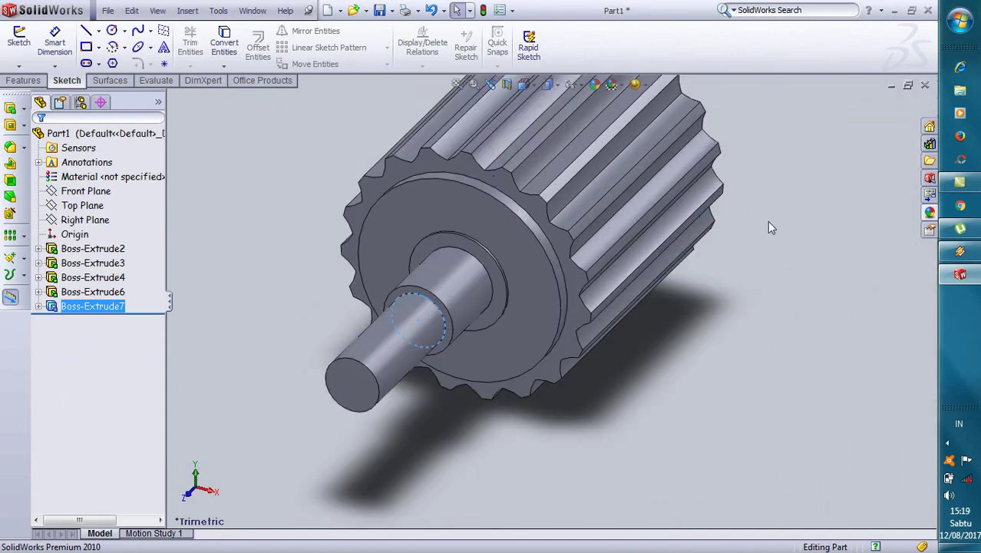
scroll(387, 396, "down", 1)
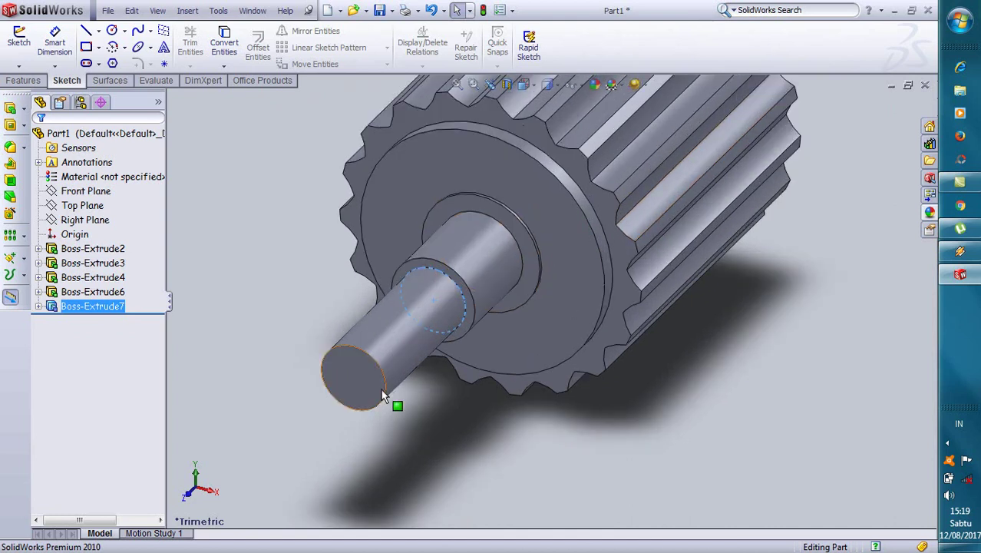
scroll(413, 330, "down", 1)
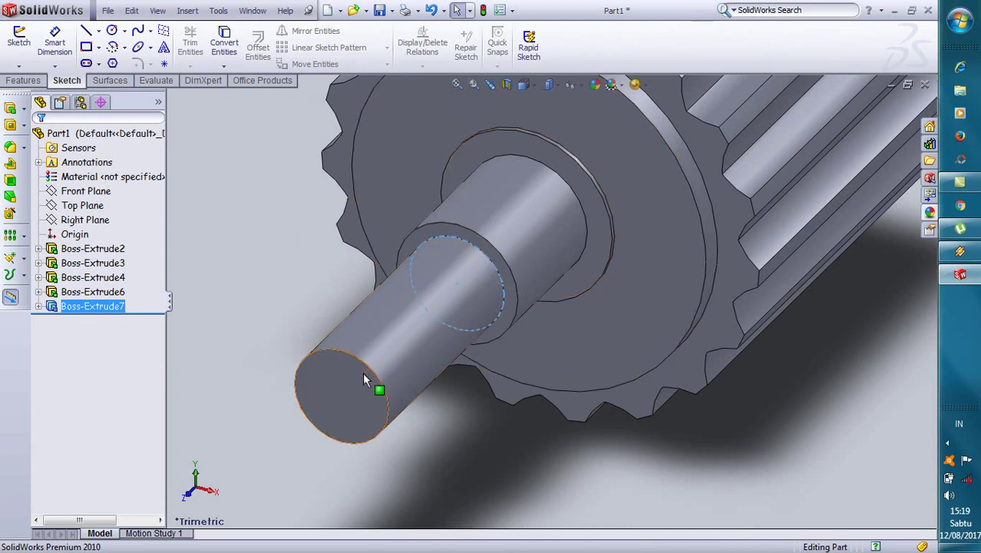
left_click(362, 373)
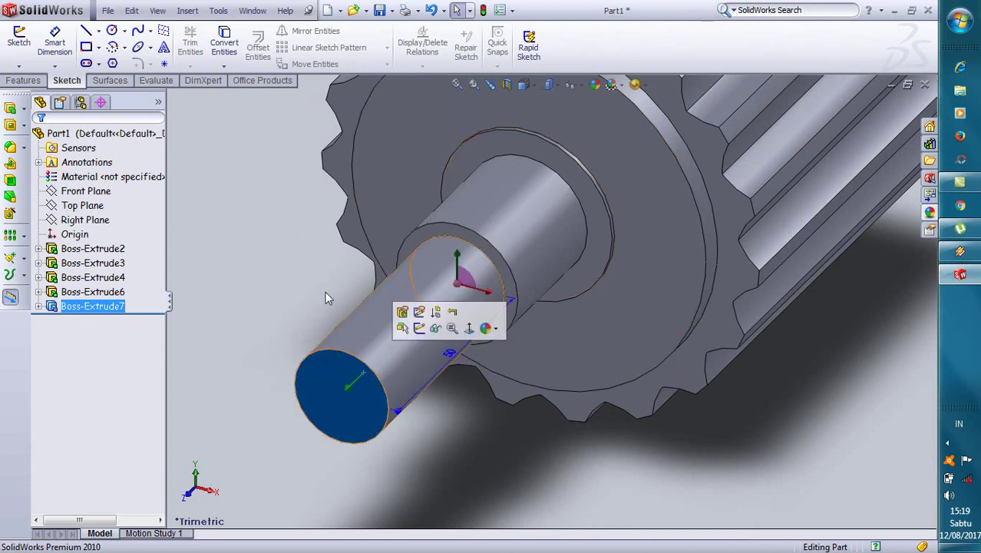
View the Front Plane normal-to and begin a line sketch on the shaft's end face.
left_click(96, 193)
left_click(154, 168)
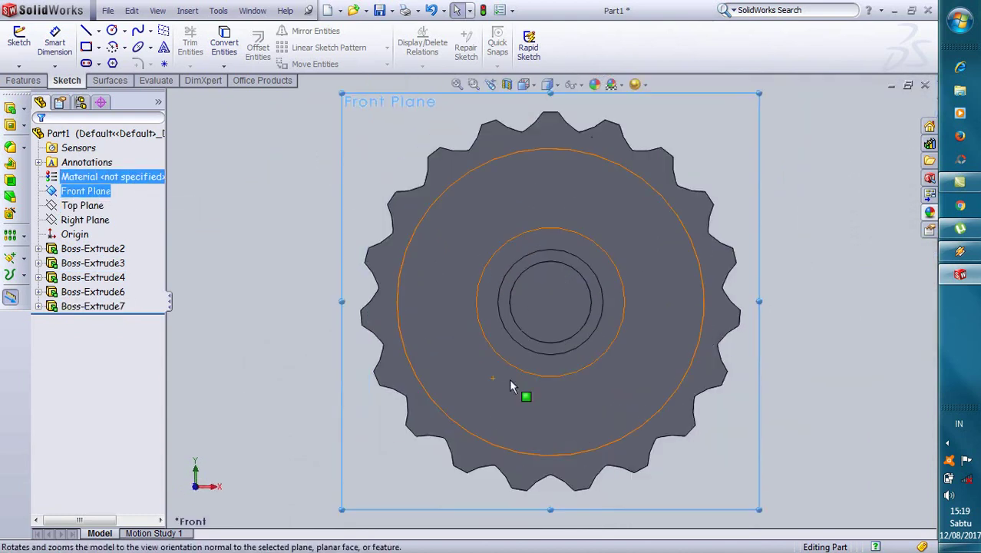
left_click(531, 316)
scroll(566, 309, "down", 3)
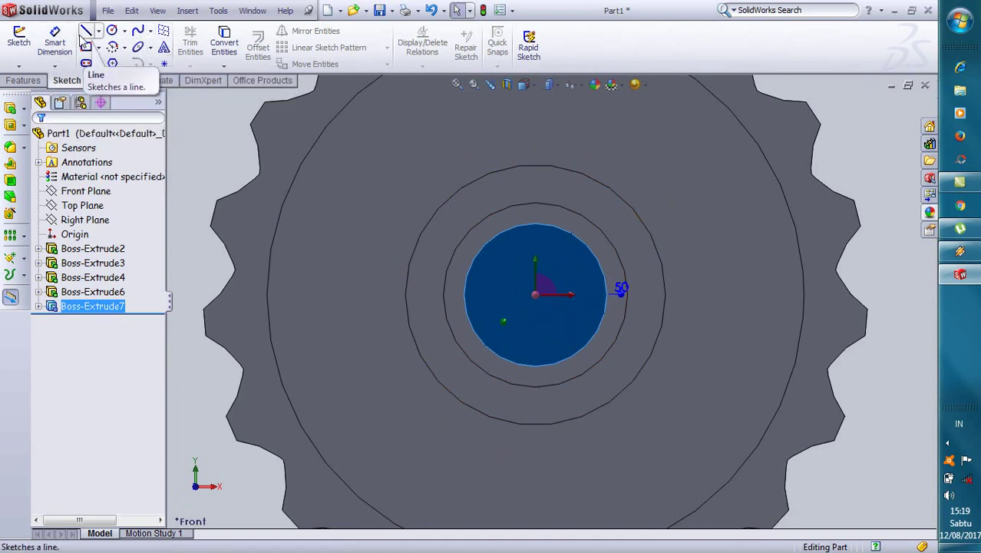
scroll(494, 225, "down", 3)
scroll(541, 248, "down", 2)
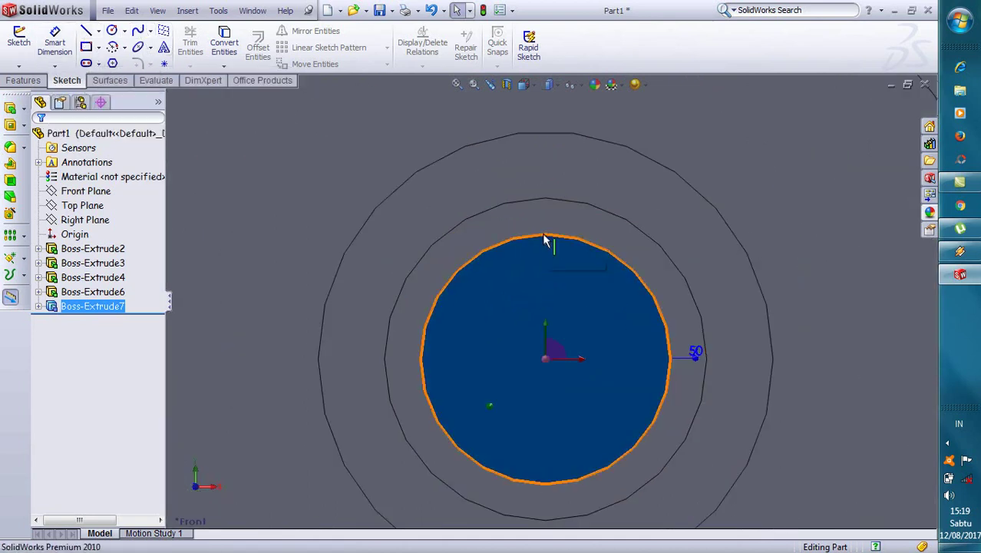
left_click(547, 358)
key("l")
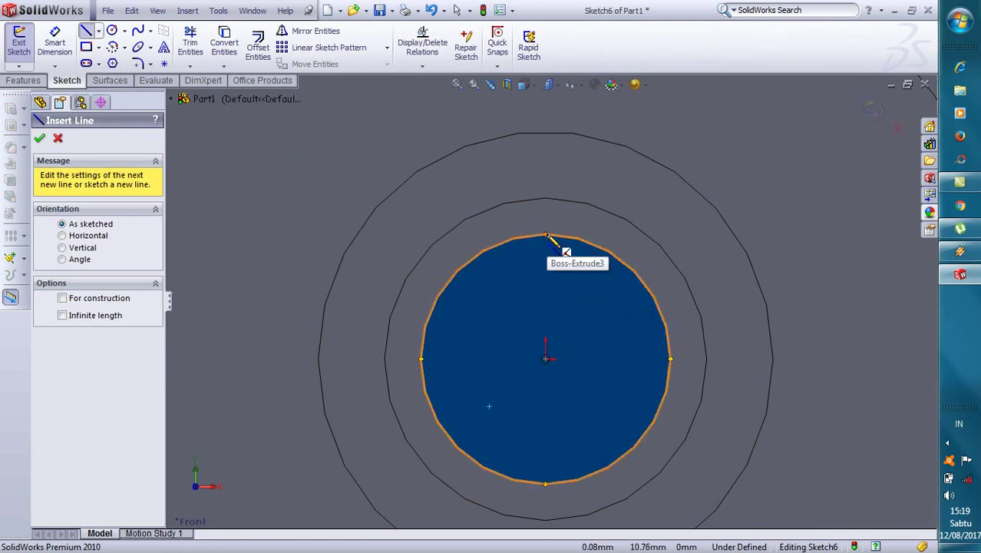
Draw the keyway outline lines down from the top of the shaft circle.
left_click(545, 235)
scroll(551, 257, "down", 1)
scroll(551, 261, "down", 1)
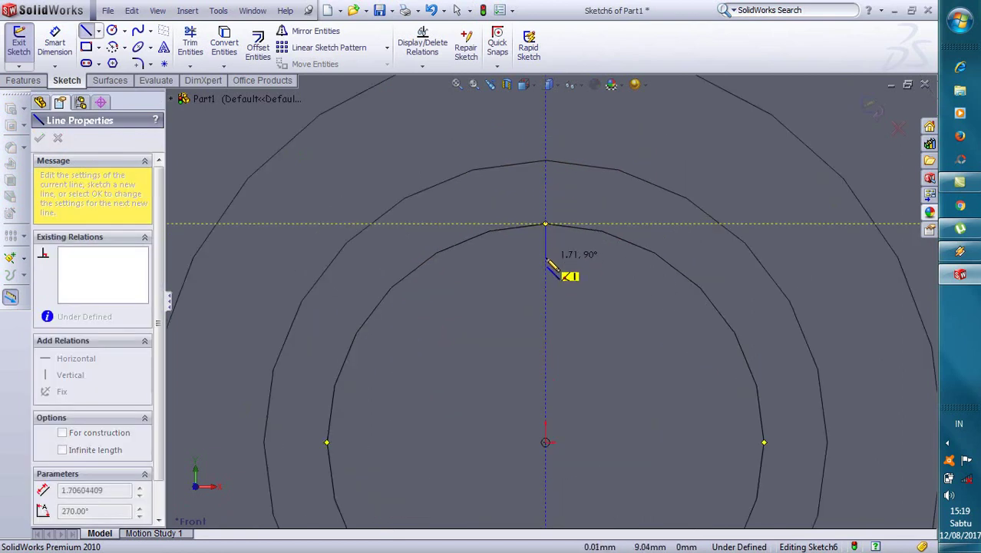
scroll(549, 264, "up", 2)
scroll(551, 276, "down", 3)
scroll(554, 289, "down", 2)
left_click(550, 280)
left_click(588, 280)
left_click(587, 235)
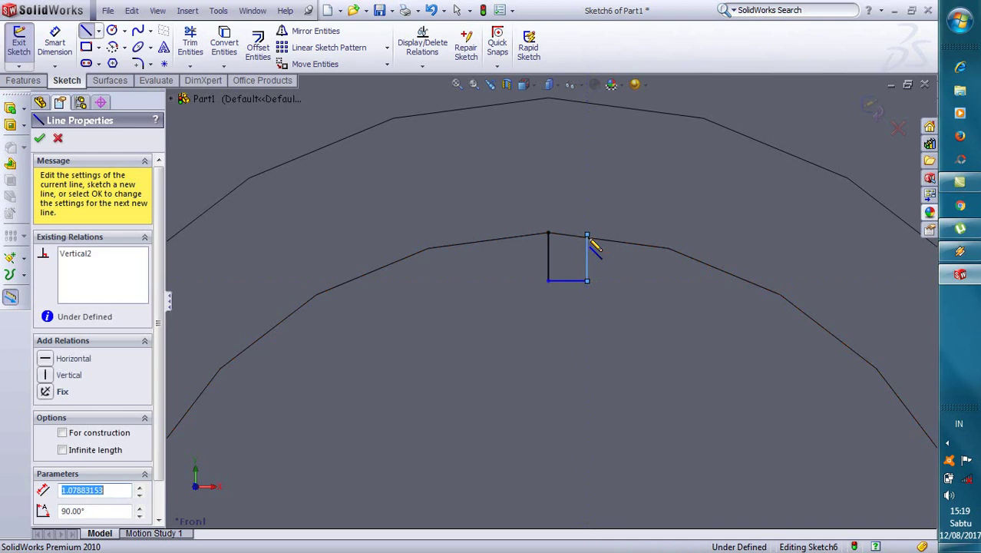
left_click(548, 280)
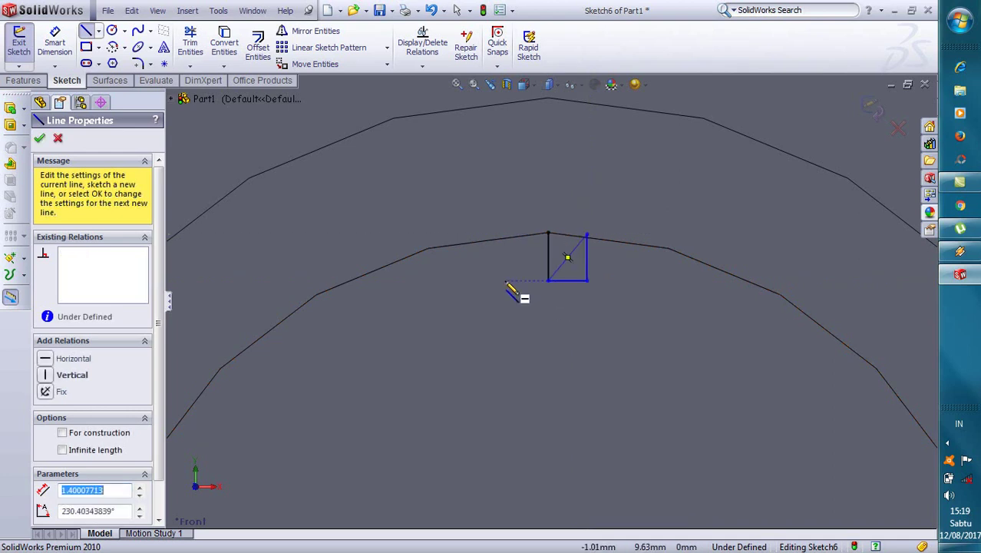
right_click(507, 283)
left_click(519, 290)
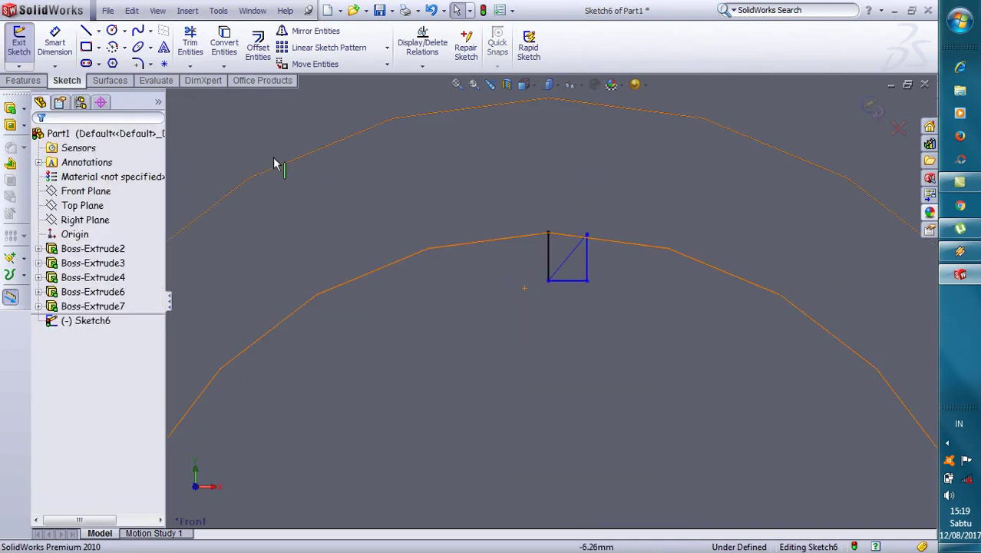
Trim the diagonal line and add the opposite side line up to the circle.
left_click(190, 42)
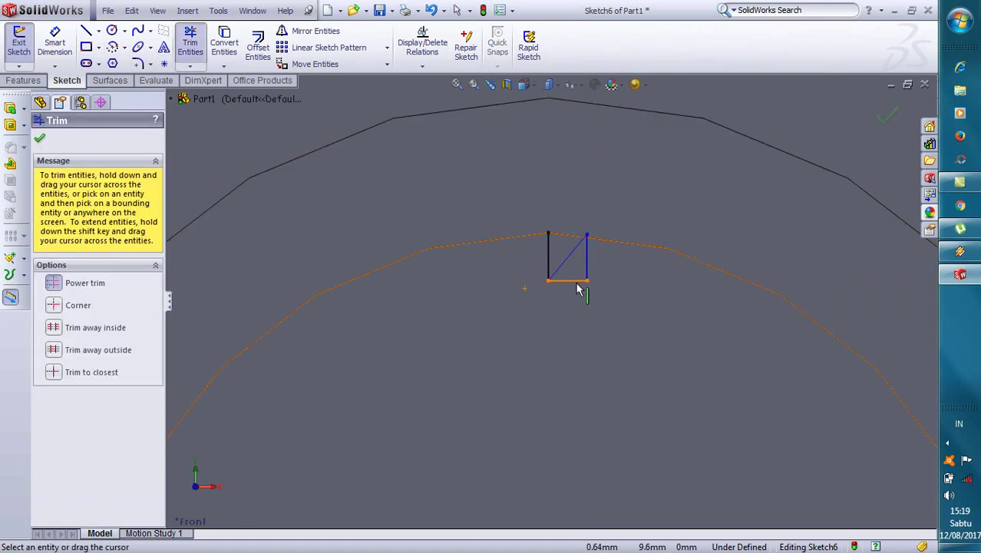
left_click(562, 260)
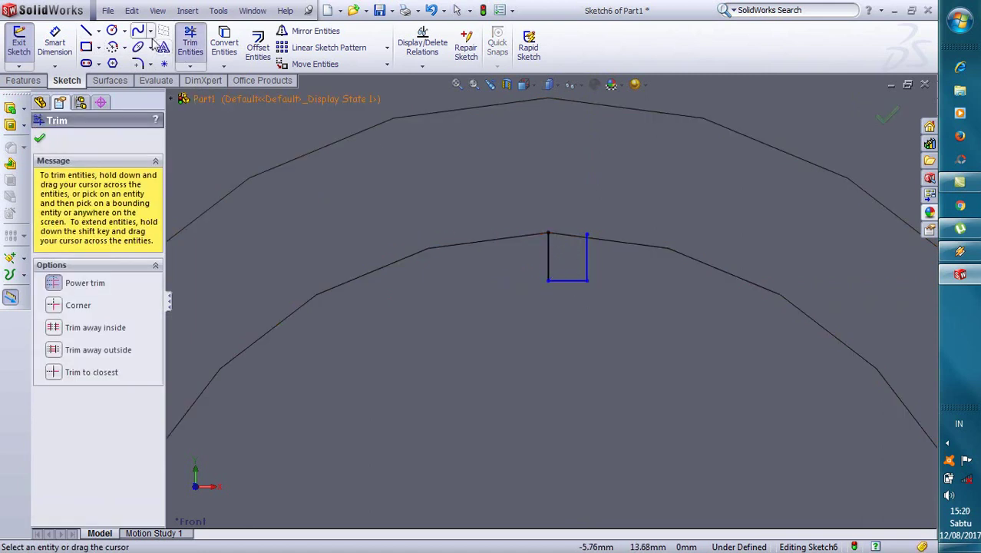
left_click(85, 31)
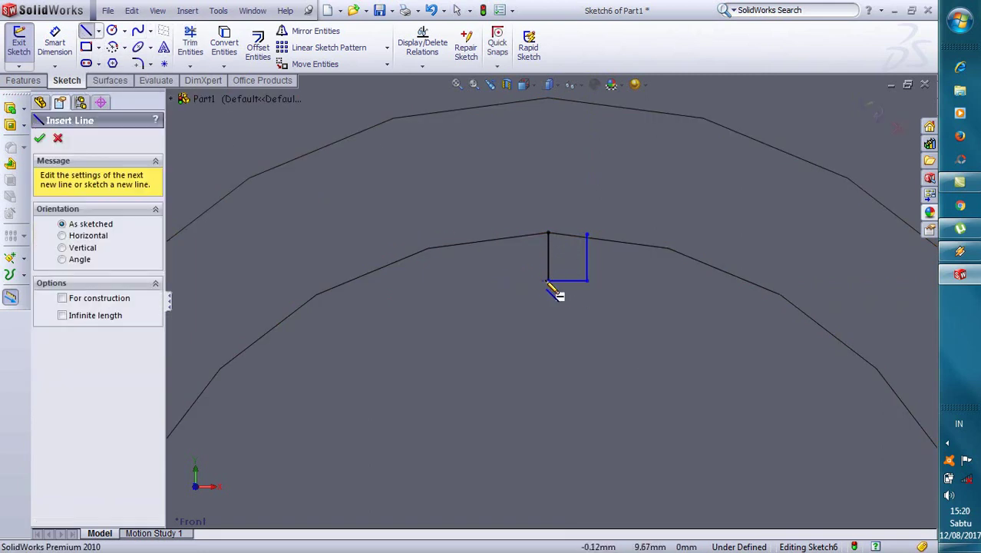
left_click(549, 281)
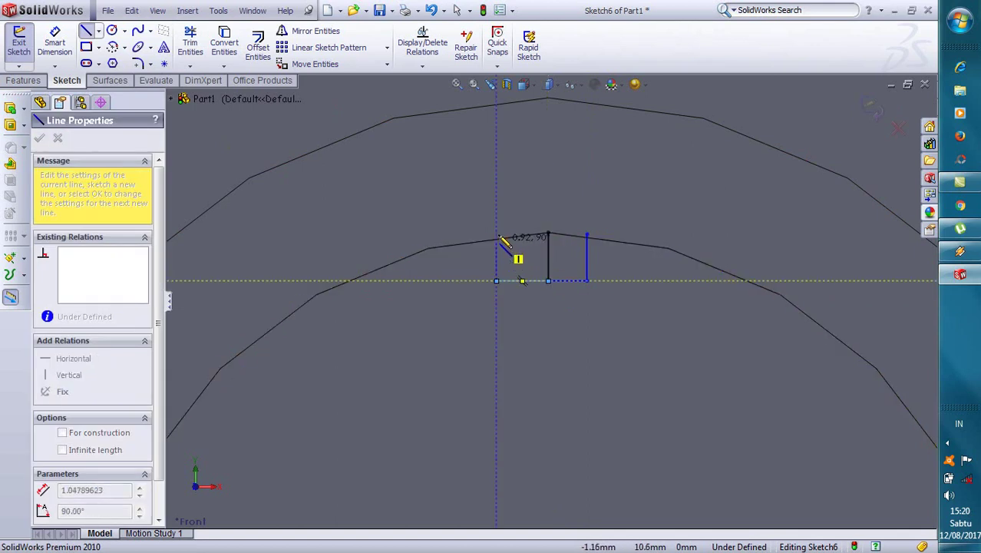
left_click(499, 238)
right_click(499, 235)
left_click(513, 244)
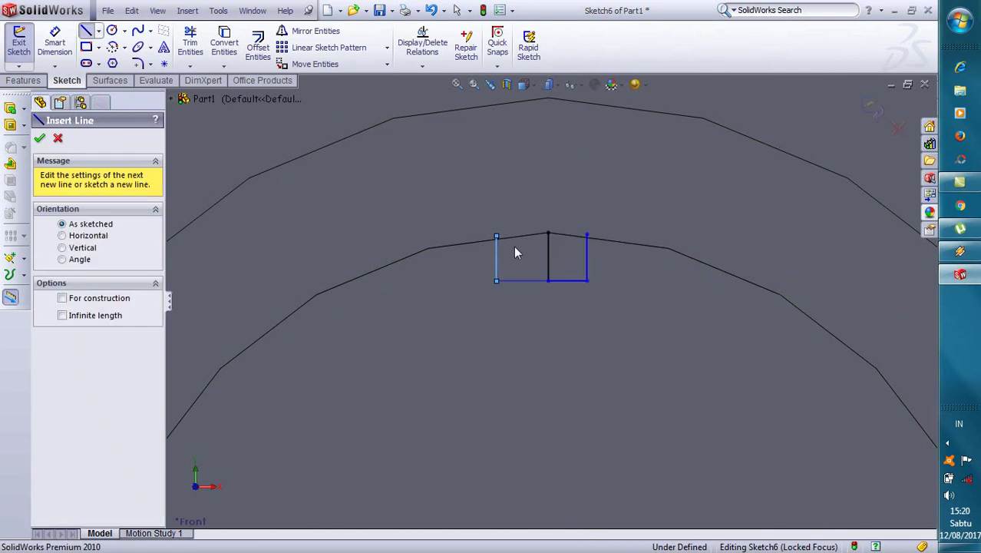
scroll(517, 245, "down", 2)
scroll(700, 238, "down", 1)
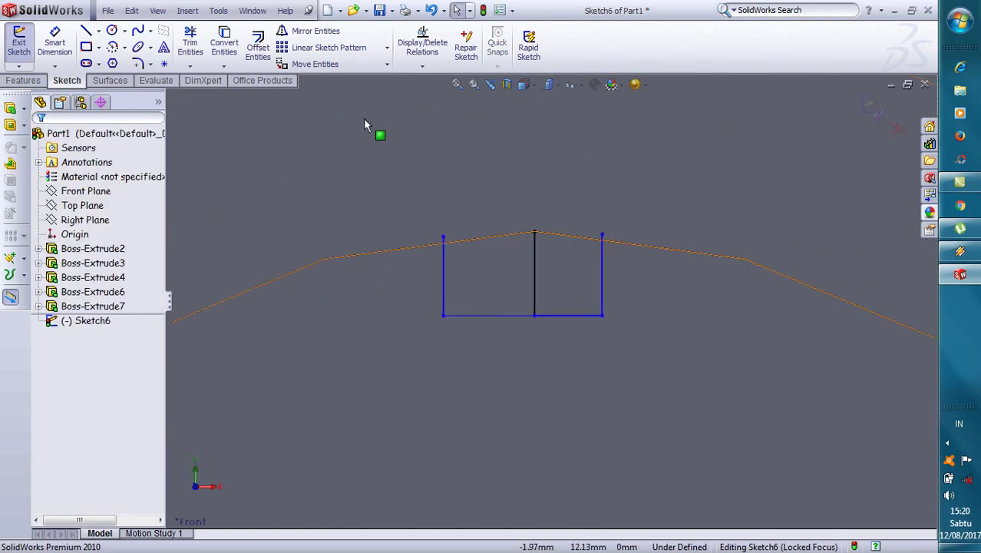
Dimension the left half of the keyway's top edge to 1 mm.
left_click(190, 43)
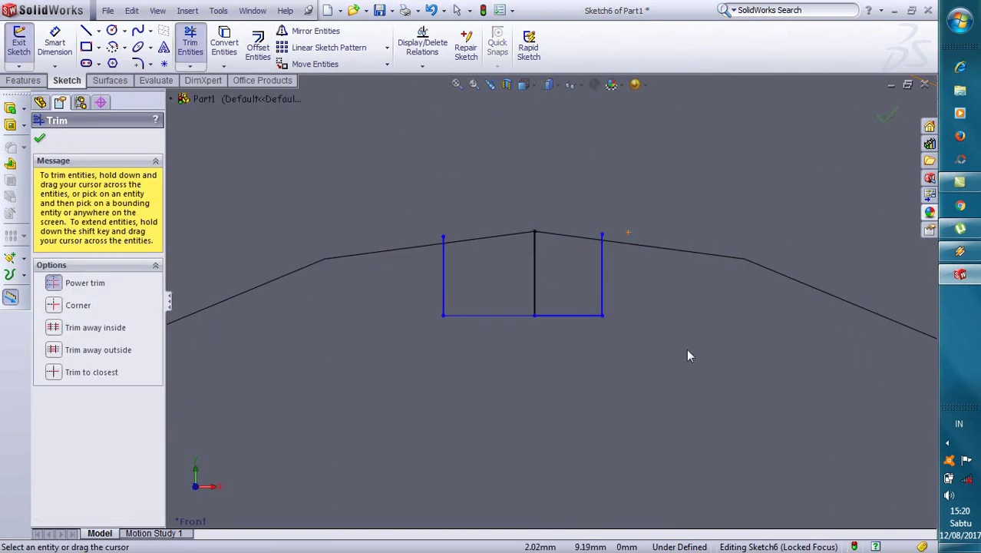
left_click(54, 42)
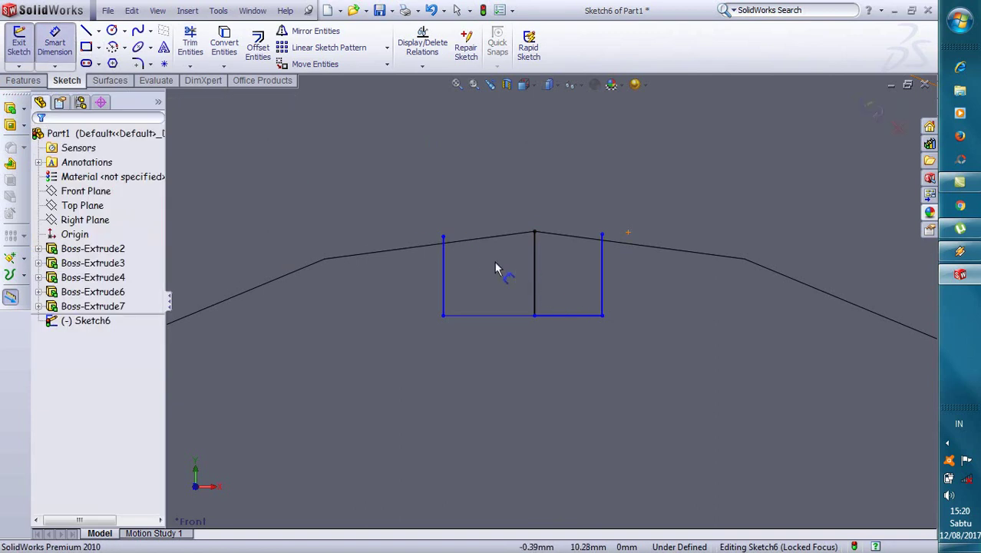
left_click(443, 236)
left_click(535, 232)
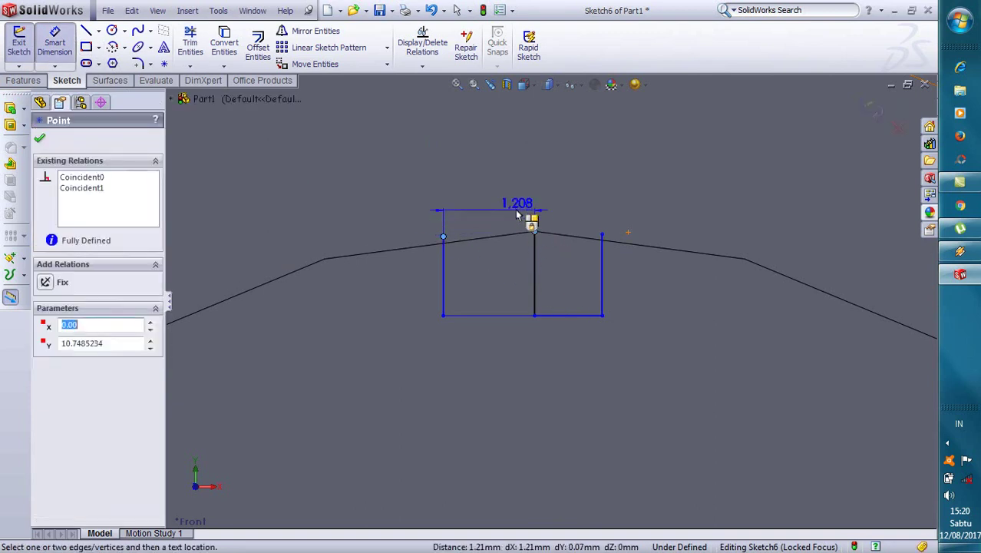
left_click(500, 188)
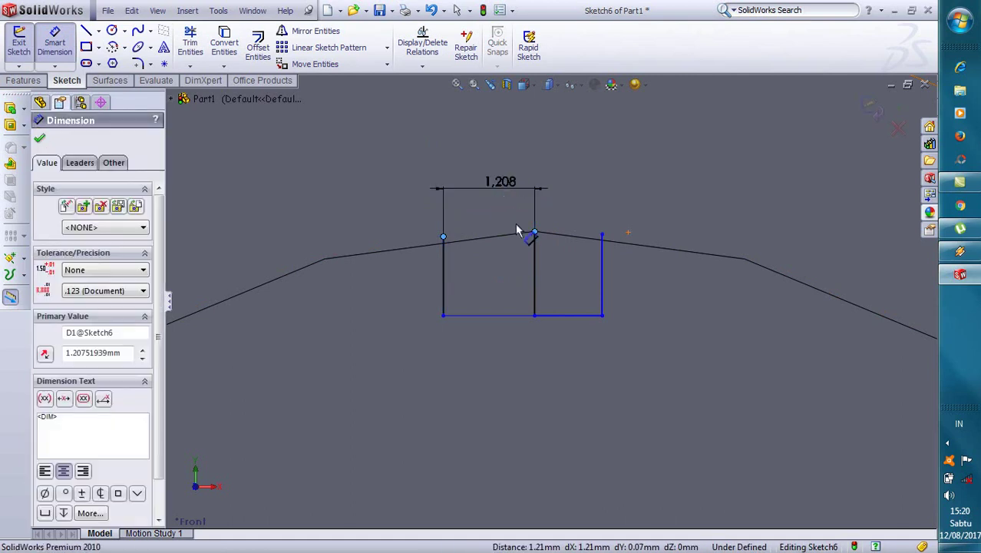
type("1")
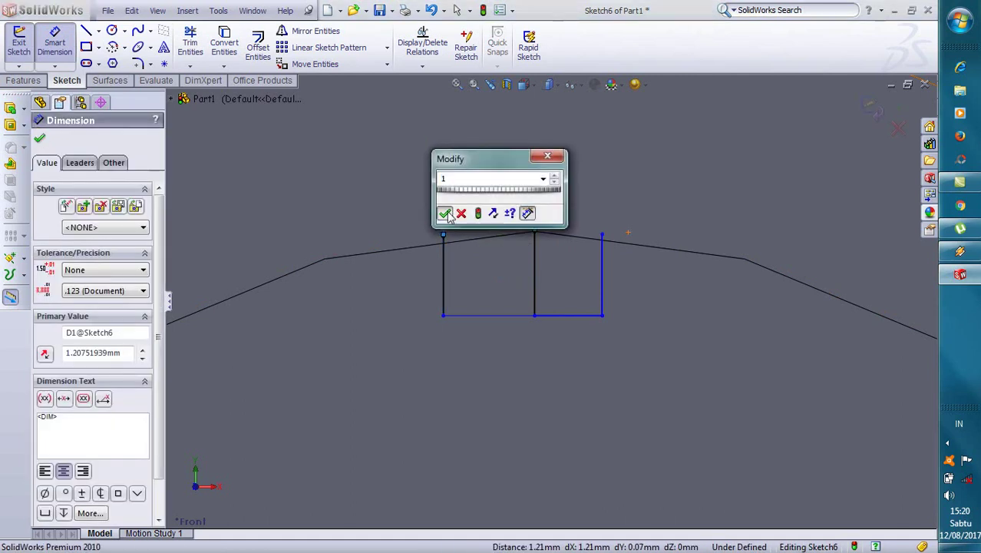
left_click(446, 215)
Dimension the right half of the keyway's top edge to 1 mm.
left_click(602, 235)
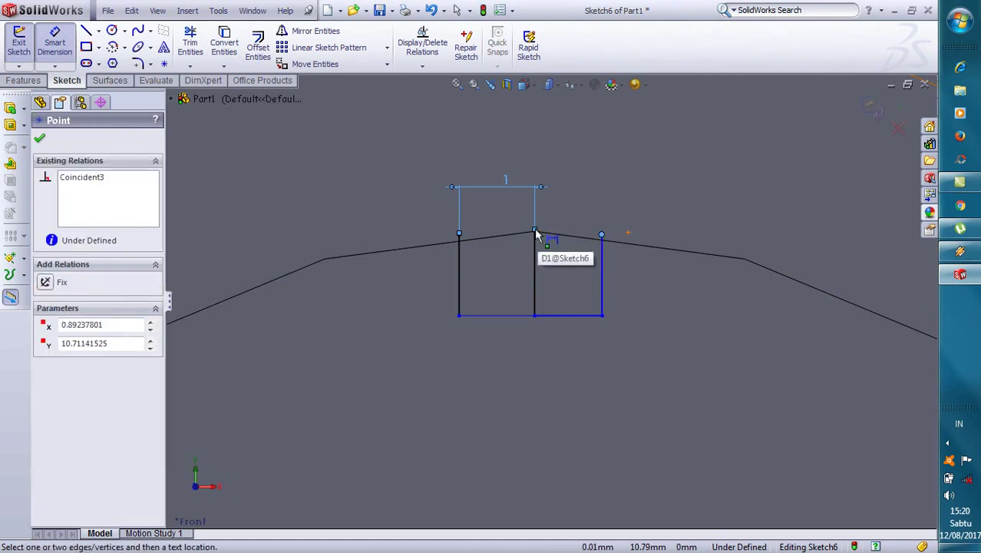
scroll(541, 249, "down", 2)
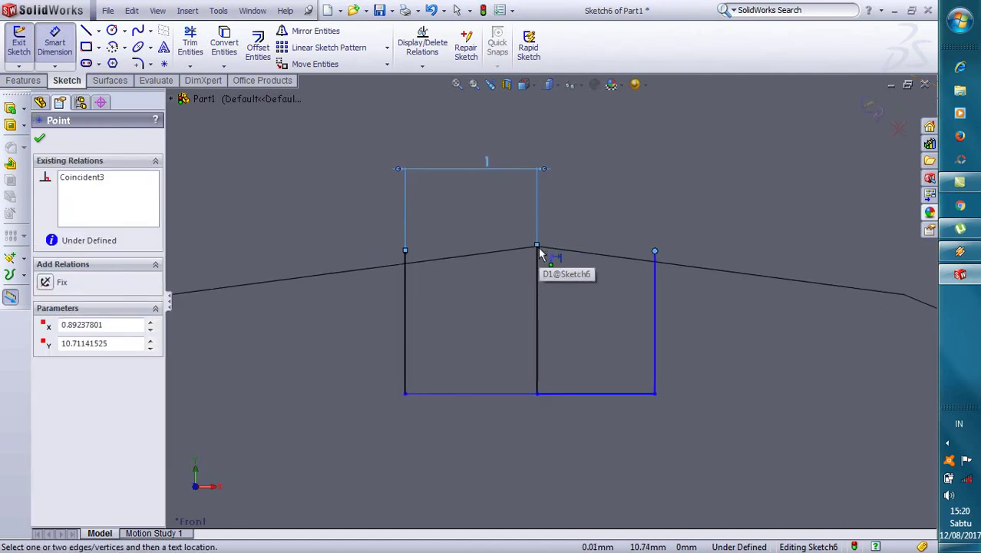
left_click(538, 247)
left_click(601, 191)
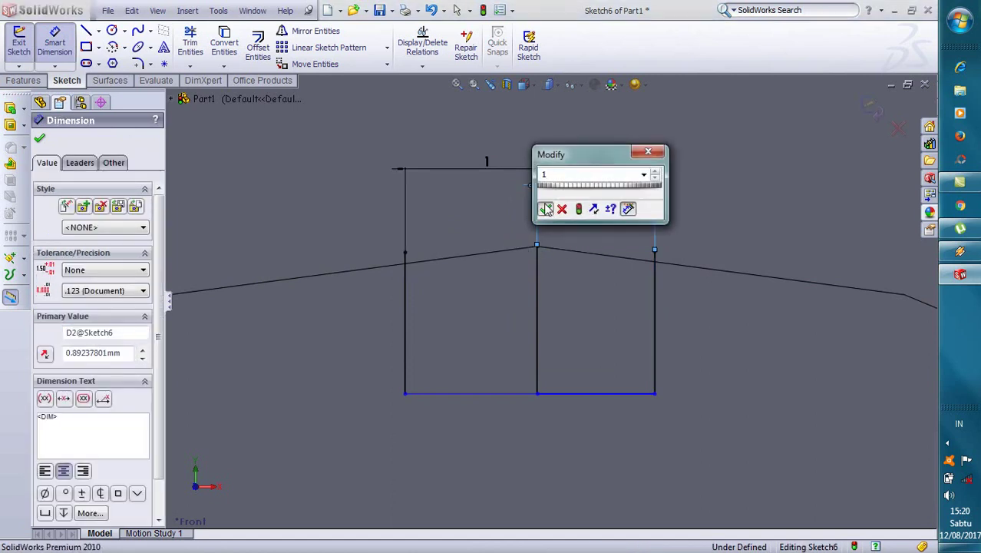
left_click(546, 209)
scroll(549, 226, "down", 1)
scroll(554, 247, "up", 1)
scroll(564, 267, "up", 1)
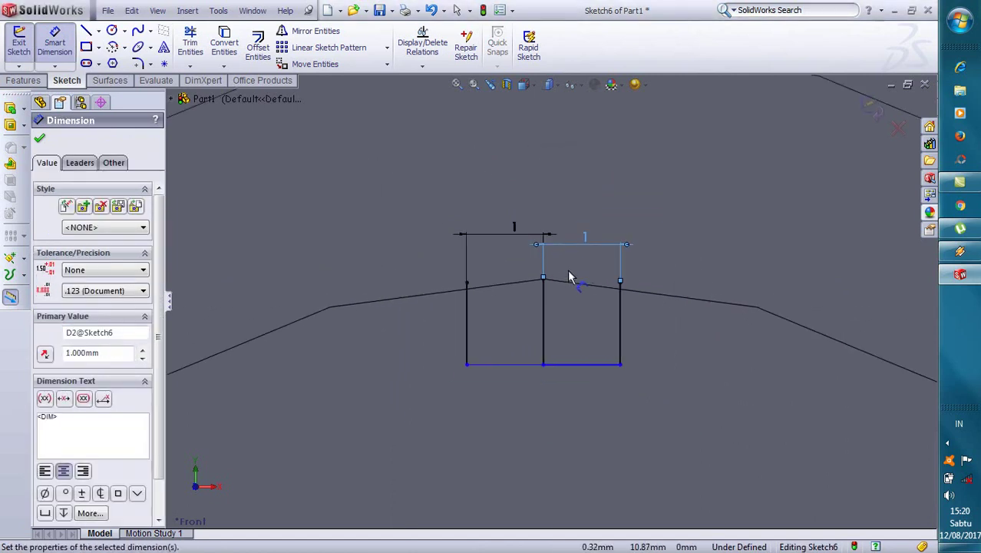
Exit Smart Dimension, close the dimension properties, and choose a view orientation.
left_click(571, 281)
right_click(568, 281)
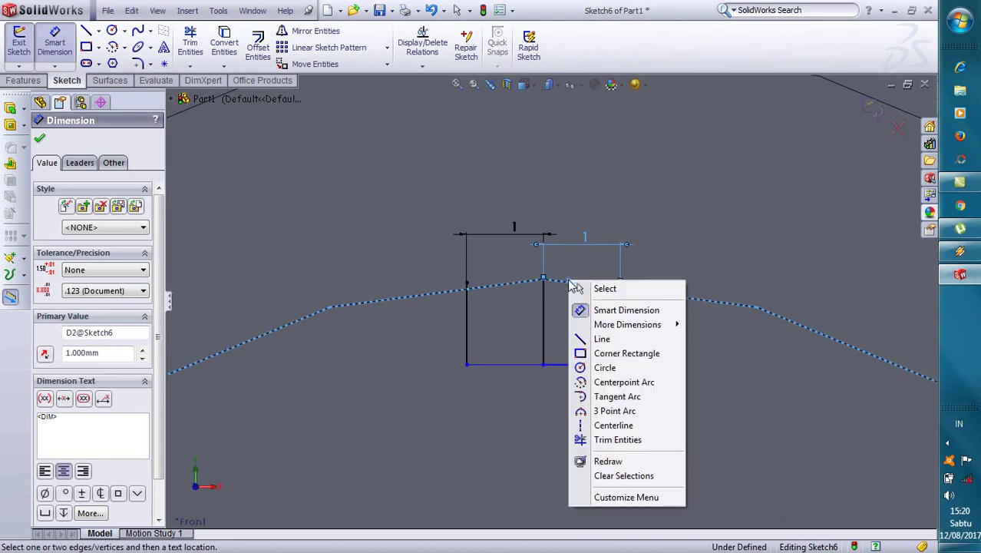
left_click(47, 140)
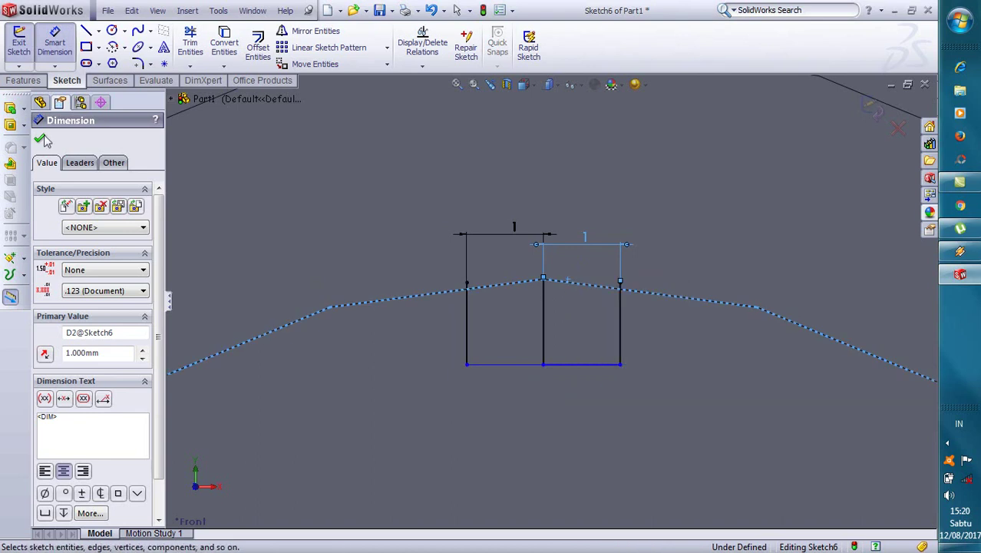
left_click(39, 138)
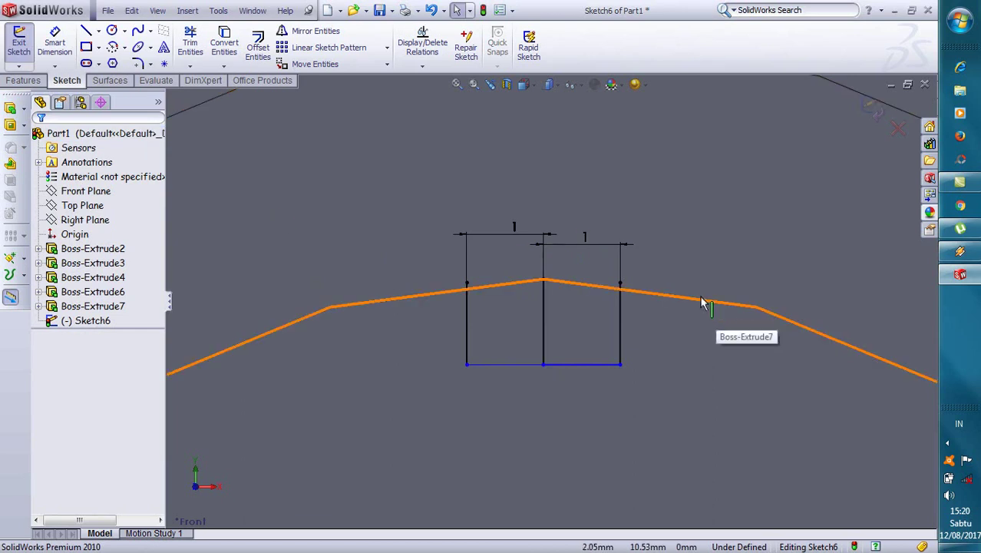
left_click(548, 85)
In isometric view, extrude-cut both keyway sketch regions Blind 15 mm deep along the shaft.
left_click(560, 119)
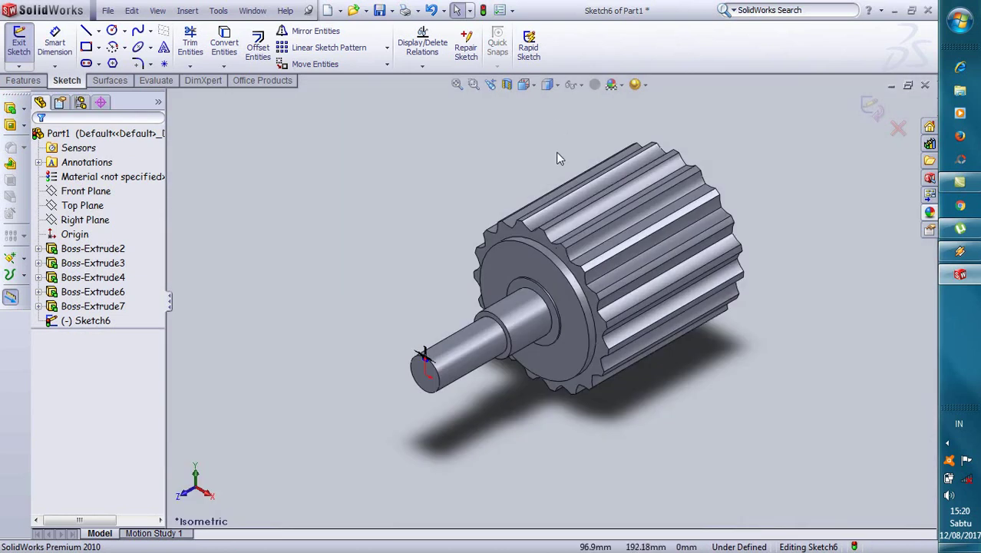
scroll(461, 361, "down", 2)
scroll(504, 347, "down", 3)
scroll(475, 330, "down", 3)
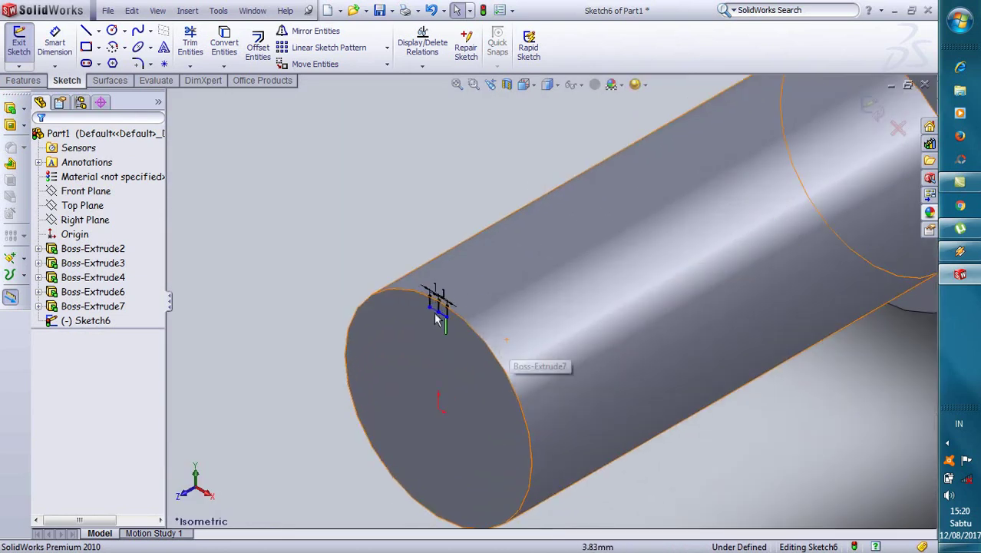
scroll(442, 311, "down", 2)
left_click(12, 127)
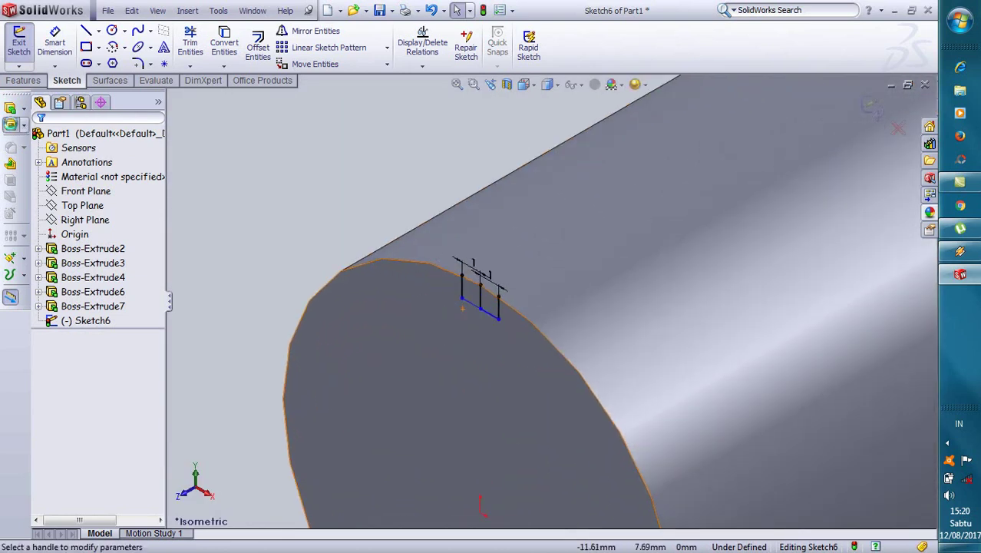
left_click(466, 301)
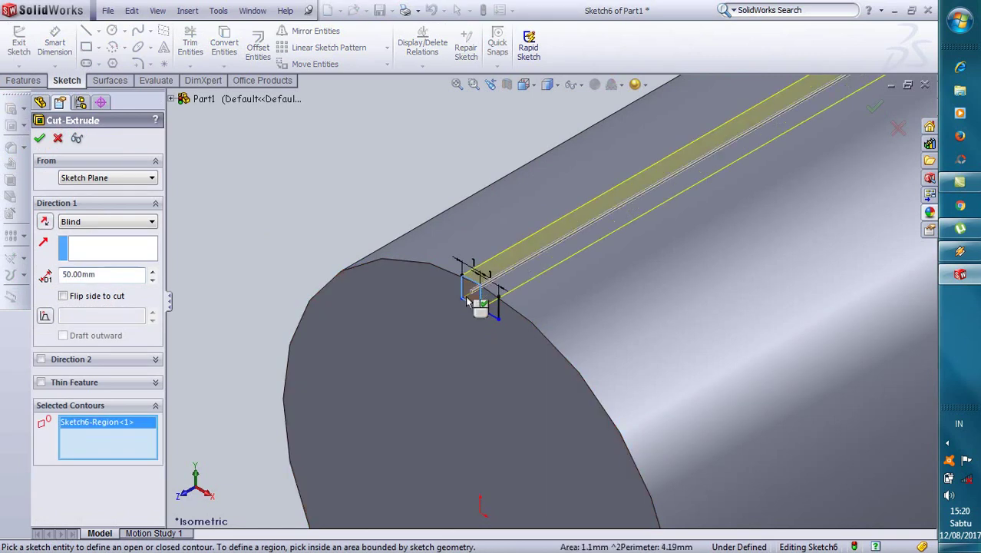
left_click(495, 307)
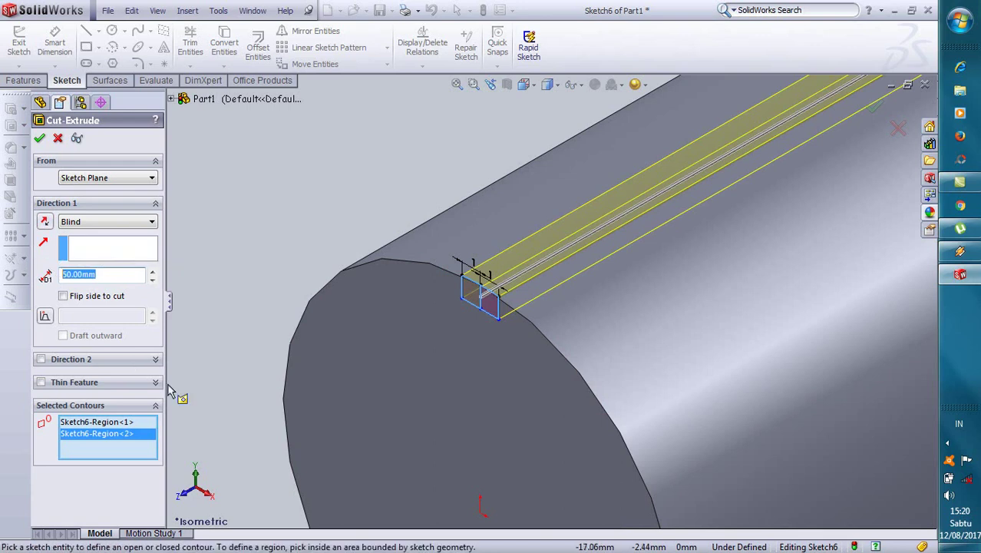
type("15")
left_click(39, 139)
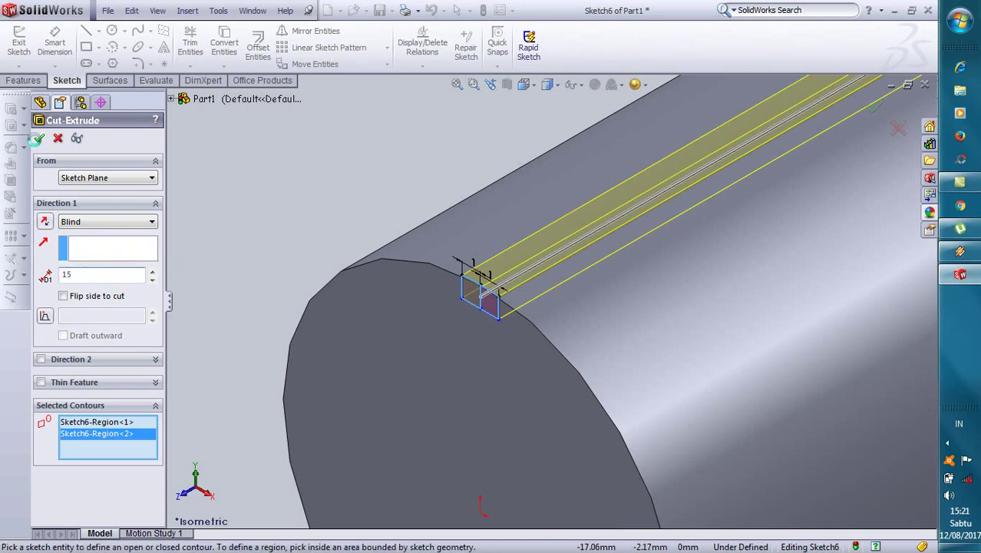
scroll(400, 204, "up", 2)
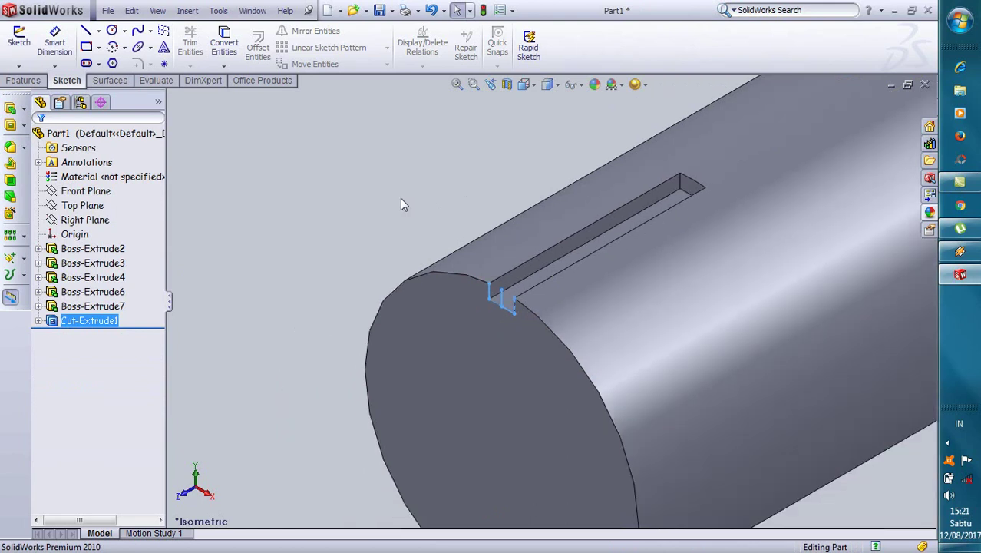
scroll(400, 204, "up", 2)
scroll(400, 204, "down", 1)
scroll(479, 230, "down", 2)
scroll(479, 228, "up", 2)
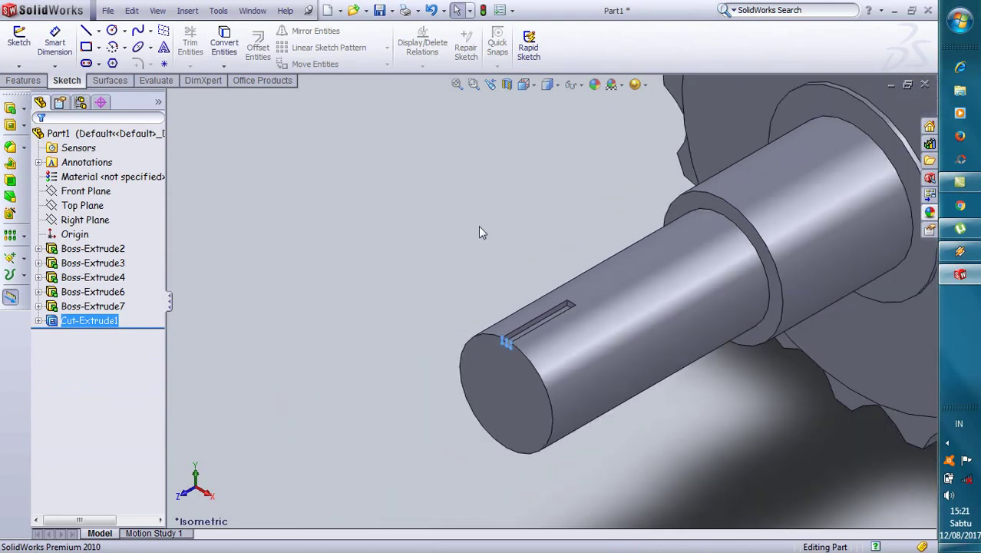
scroll(616, 232, "up", 1)
scroll(616, 232, "down", 2)
scroll(515, 212, "down", 1)
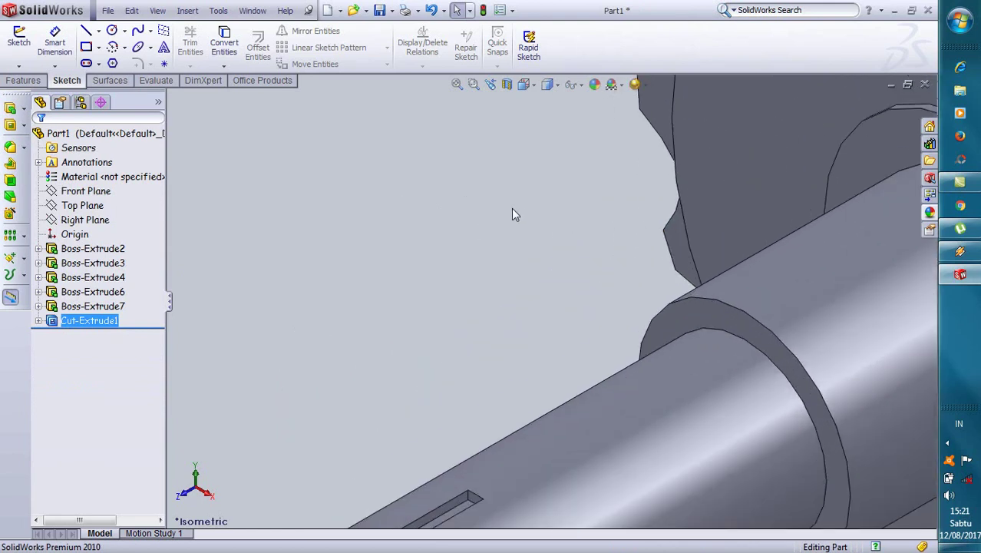
scroll(513, 215, "up", 2)
scroll(457, 474, "down", 2)
scroll(453, 461, "down", 1)
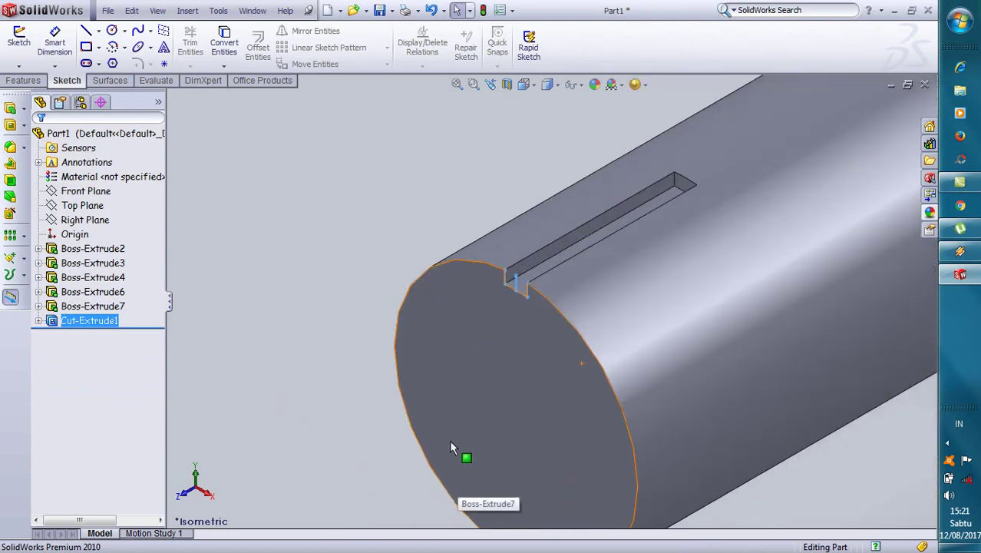
scroll(441, 353, "down", 1)
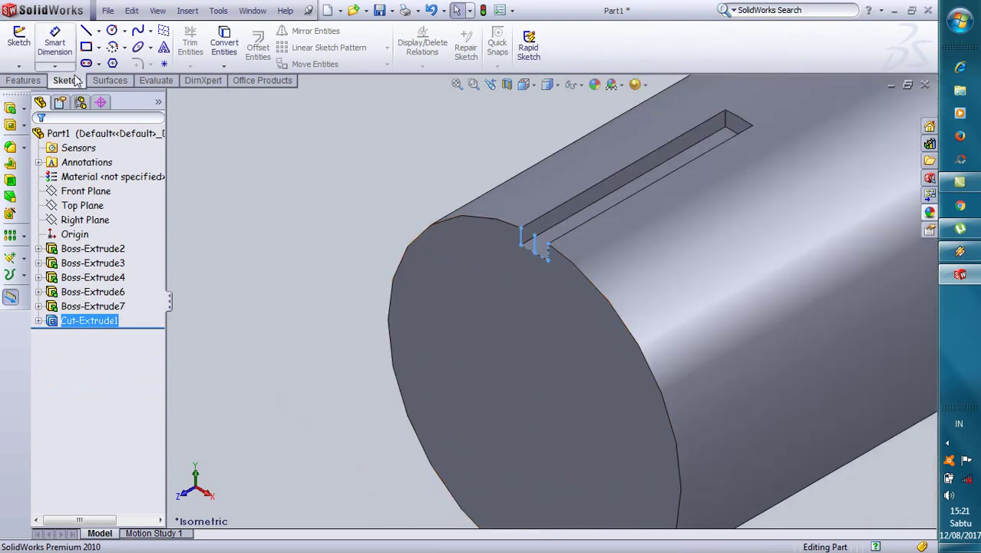
left_click(496, 225)
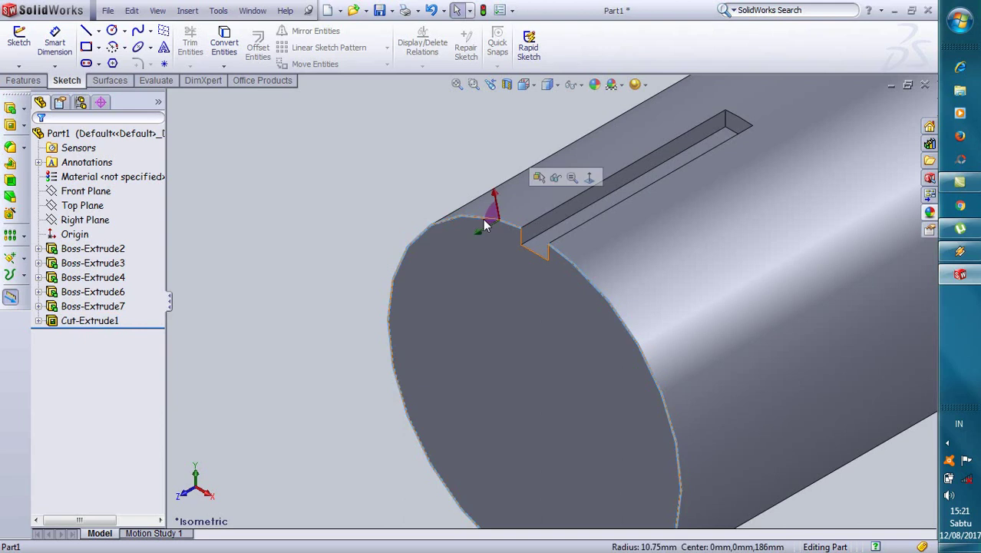
left_click(590, 178)
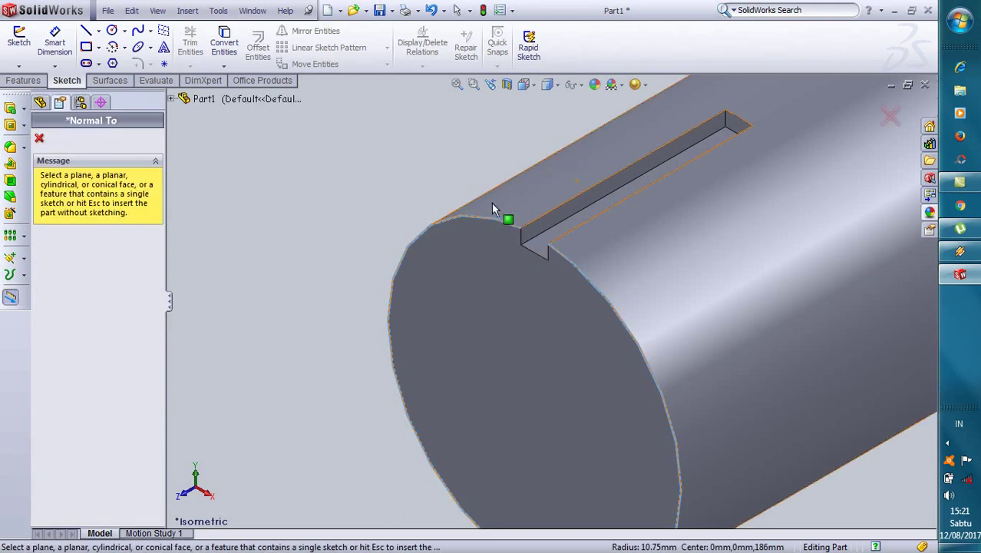
left_click(41, 136)
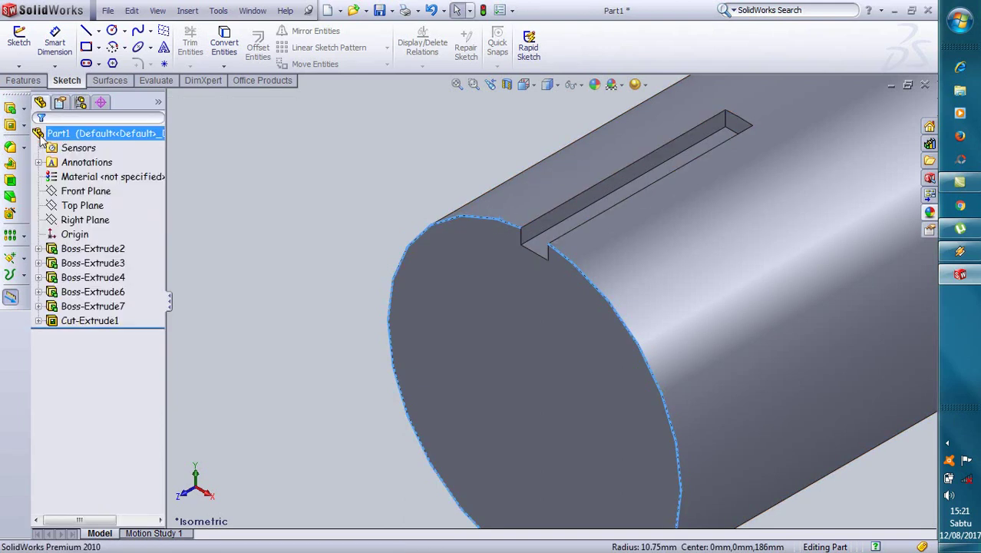
left_click(71, 205)
left_click(300, 228)
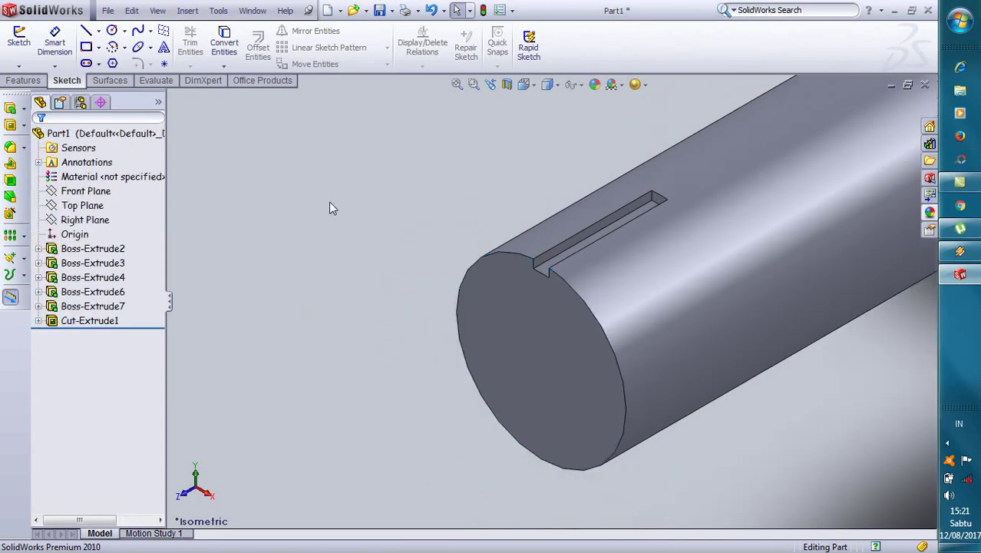
scroll(331, 244, "up", 2)
scroll(474, 304, "up", 3)
scroll(474, 303, "up", 3)
scroll(761, 258, "down", 2)
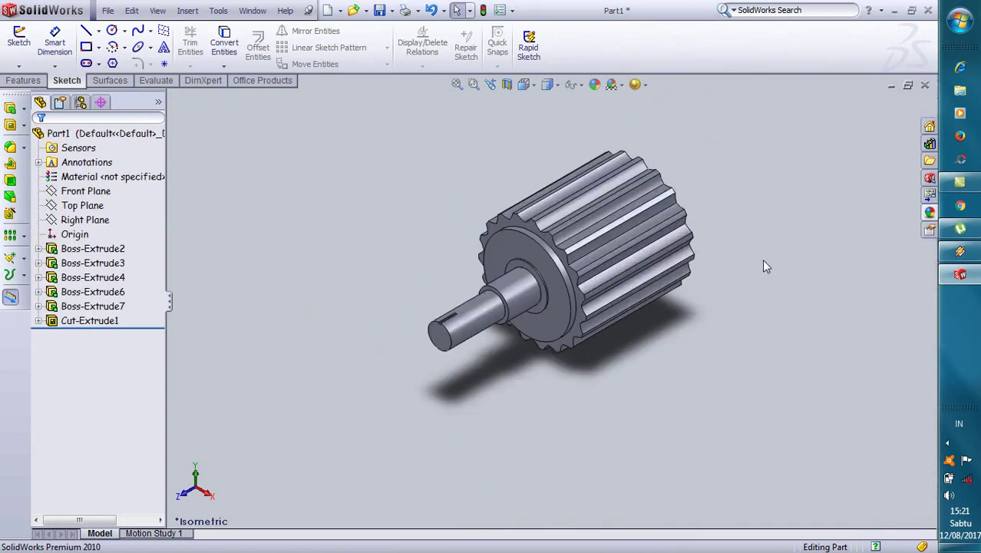
scroll(691, 238, "down", 2)
mouse_move(663, 212)
middle_mouse_down()
mouse_move(449, 466)
mouse_move(466, 403)
mouse_move(479, 404)
middle_mouse_up()
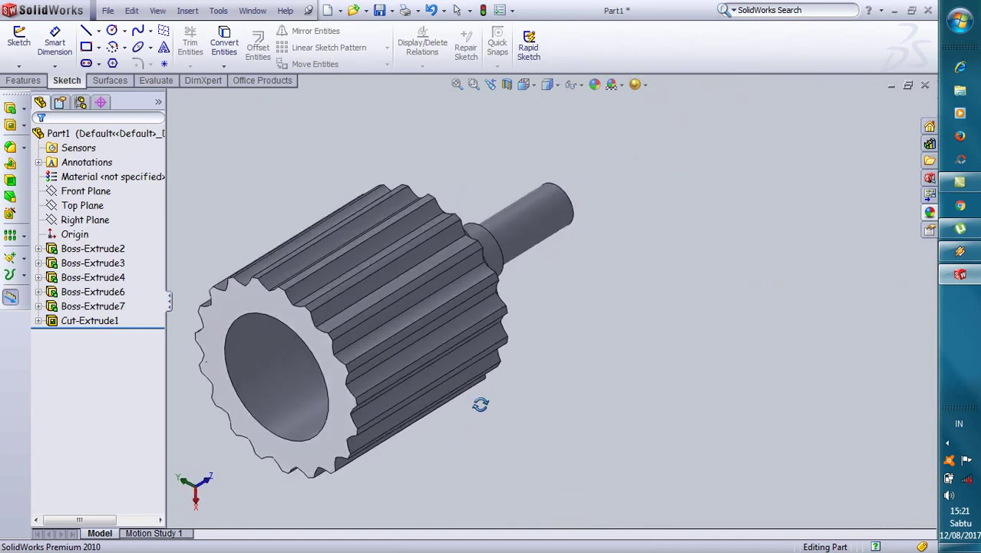
scroll(389, 284, "down", 2)
scroll(399, 322, "up", 3)
scroll(394, 338, "down", 3)
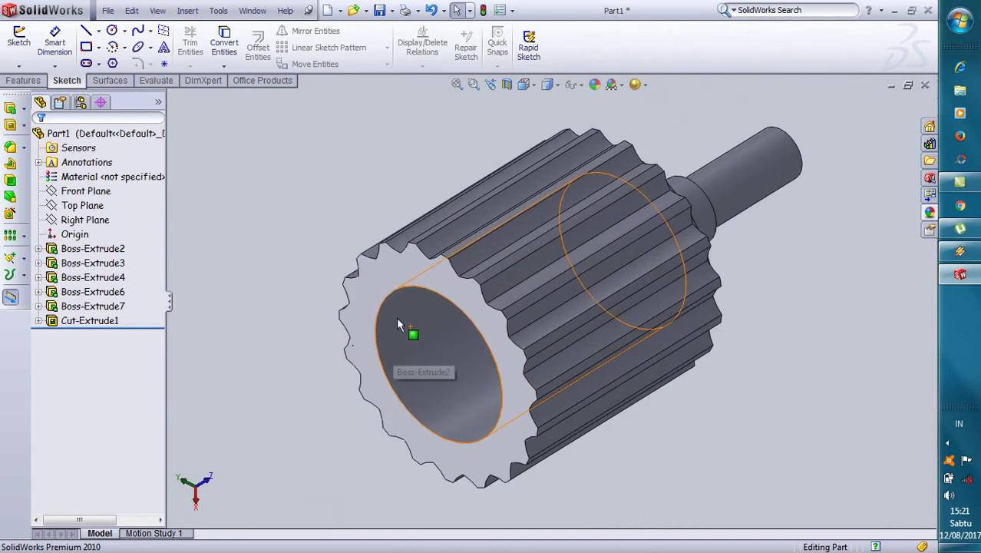
Sketch a circle centred on the origin on the gear's end face, just beyond the teeth.
left_click(411, 271)
scroll(591, 472, "down", 2)
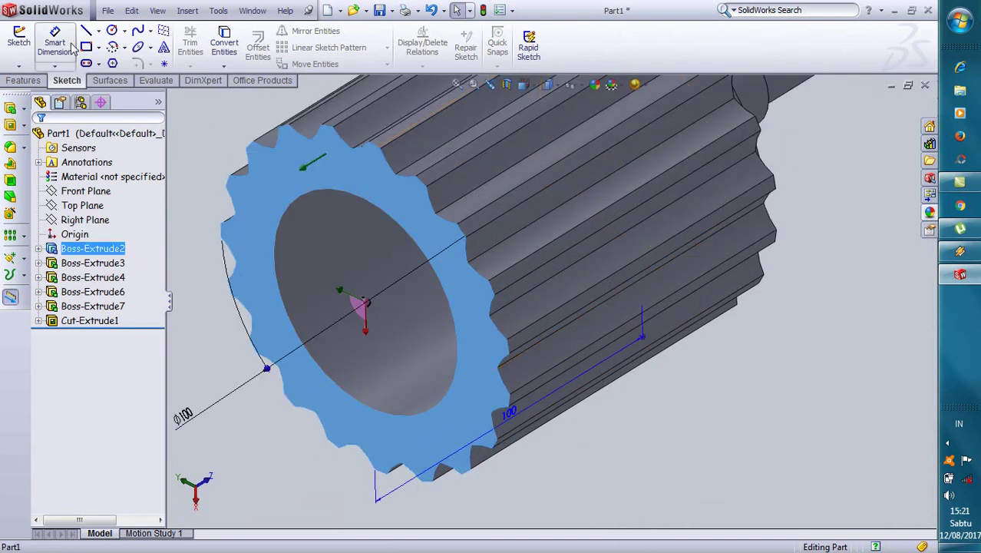
left_click(111, 31)
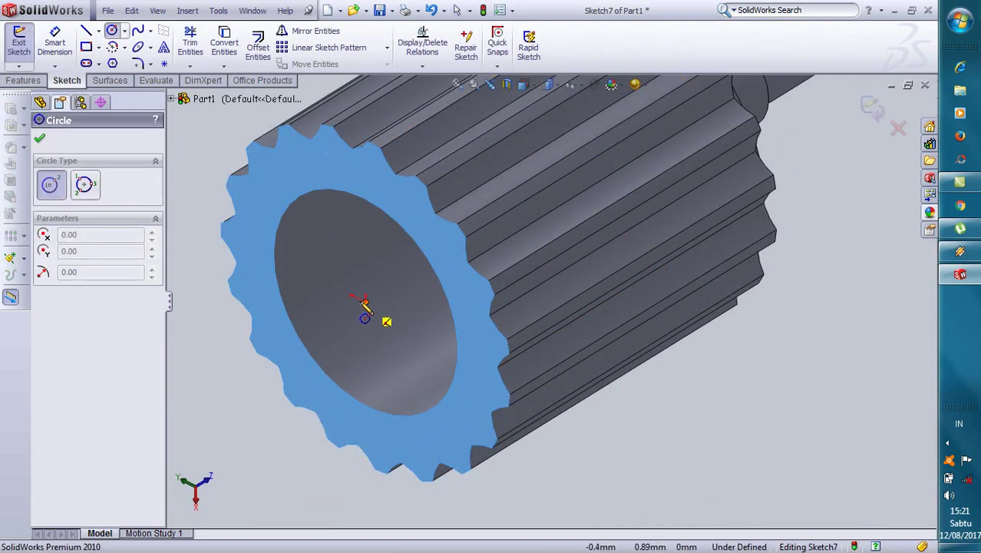
left_click(365, 300)
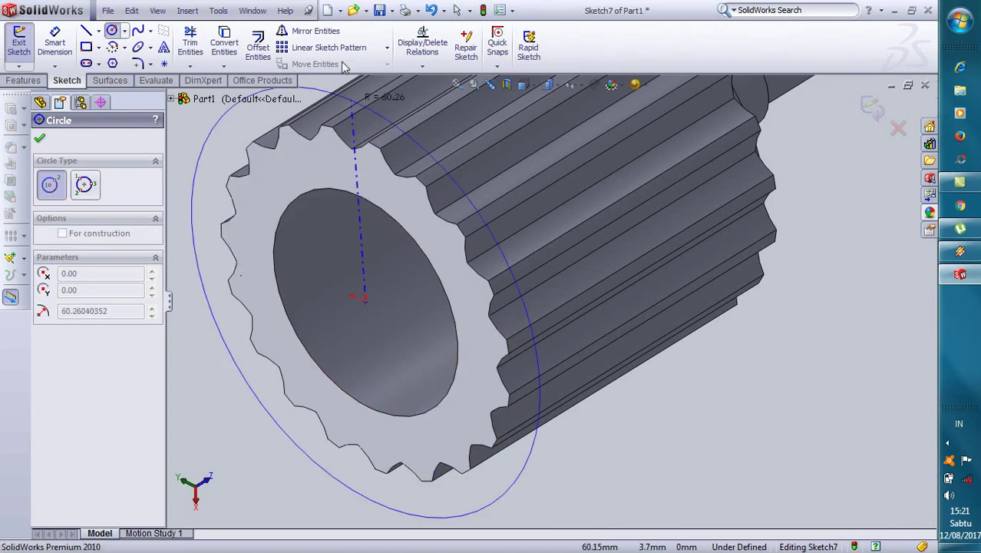
left_click(344, 115)
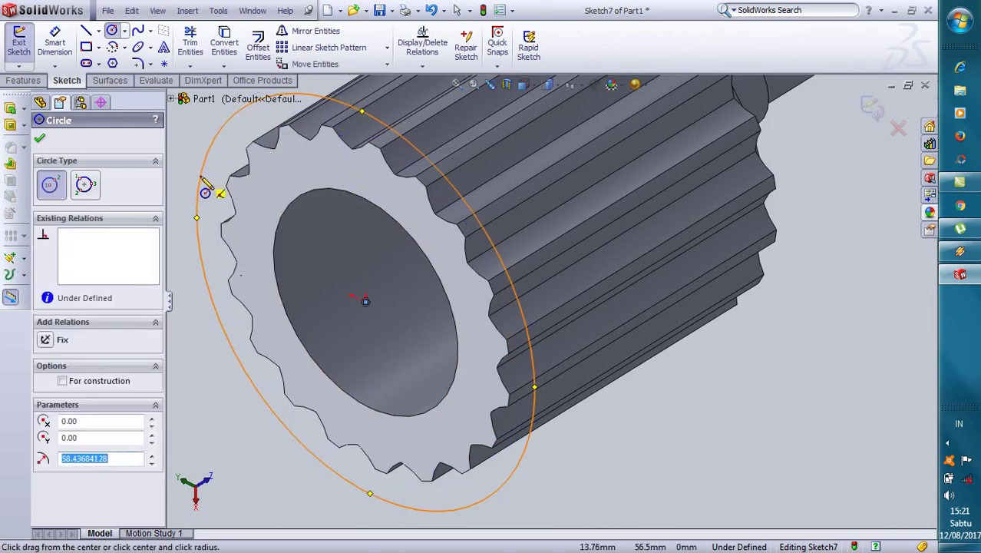
Extrude the circle as a 50 mm boss instead of a cut.
left_click(10, 126)
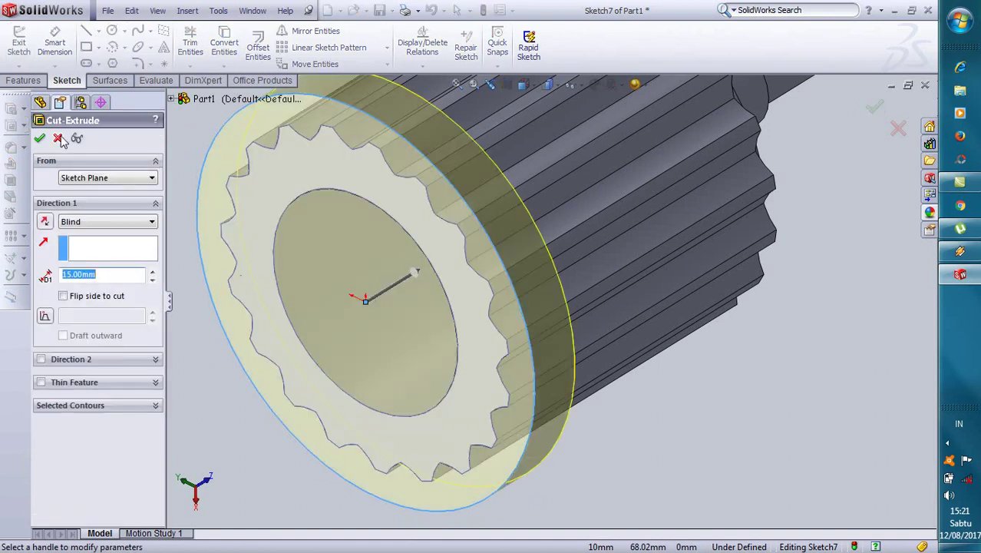
left_click(59, 139)
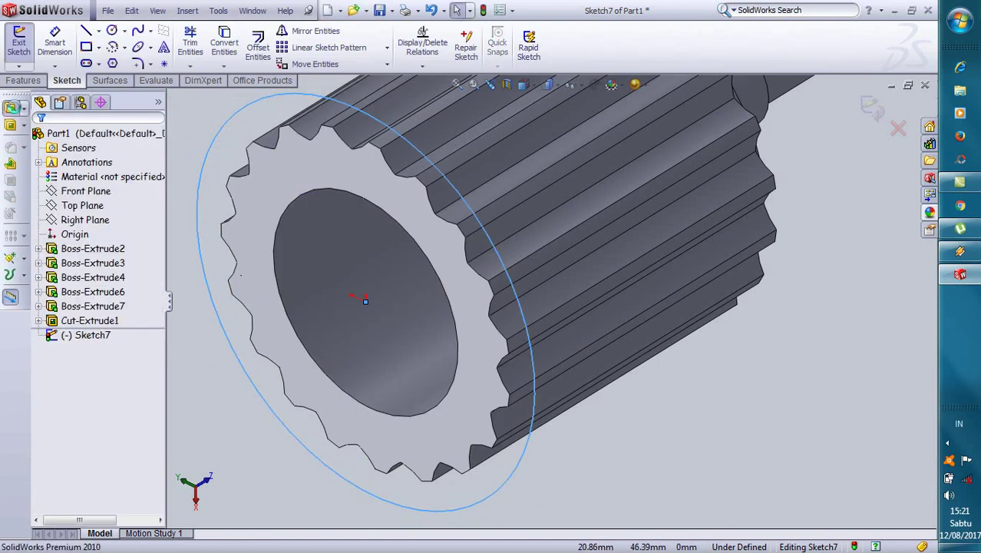
left_click(11, 107)
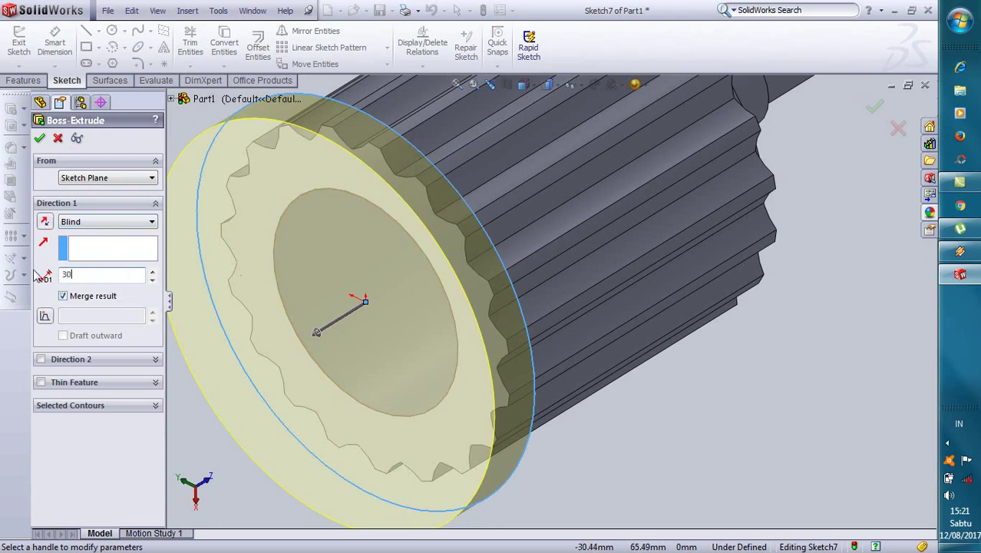
key("Return")
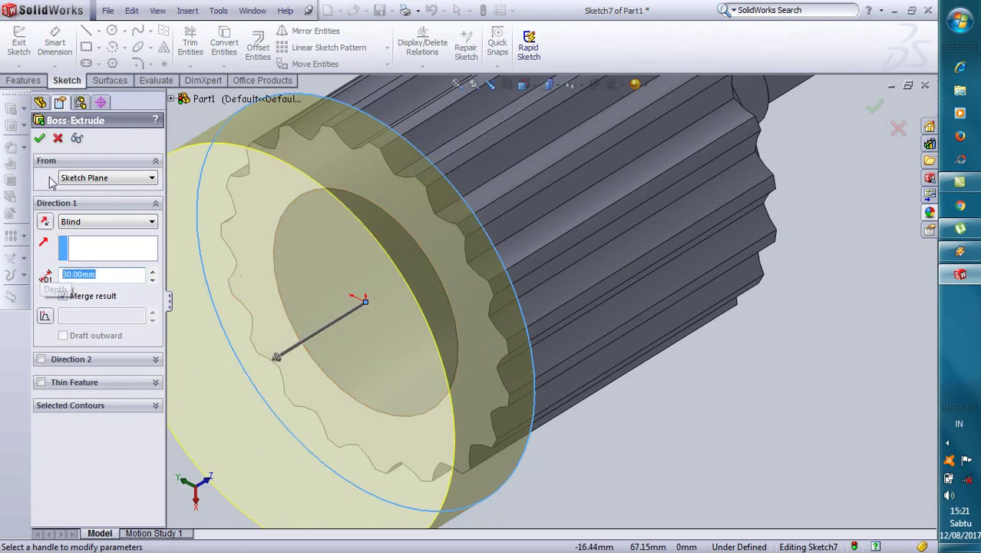
left_click(42, 138)
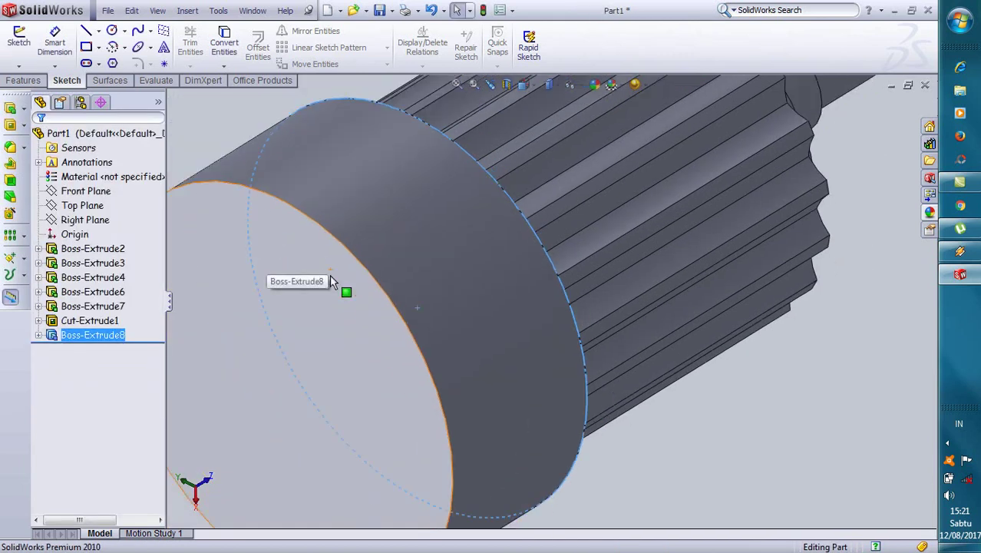
scroll(473, 303, "down", 2)
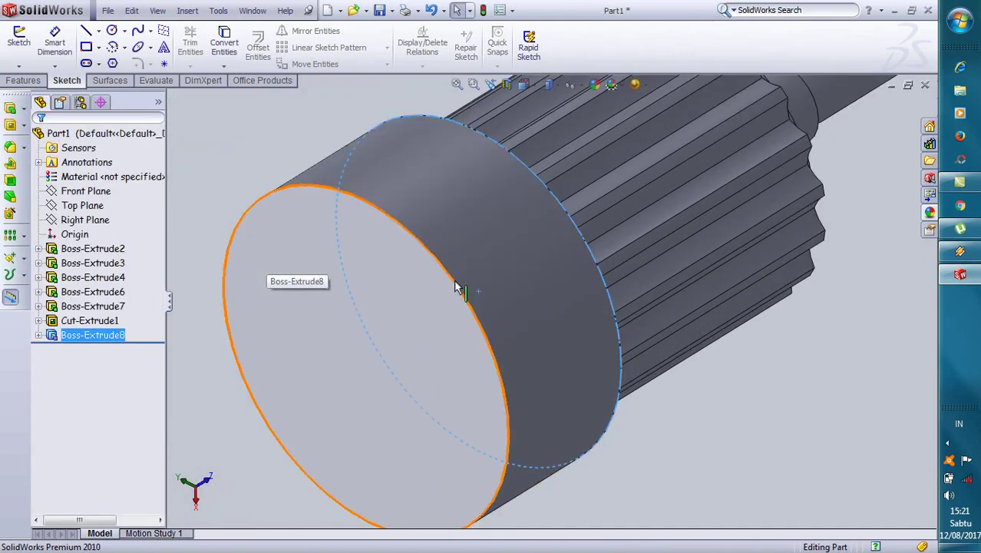
left_click(457, 288)
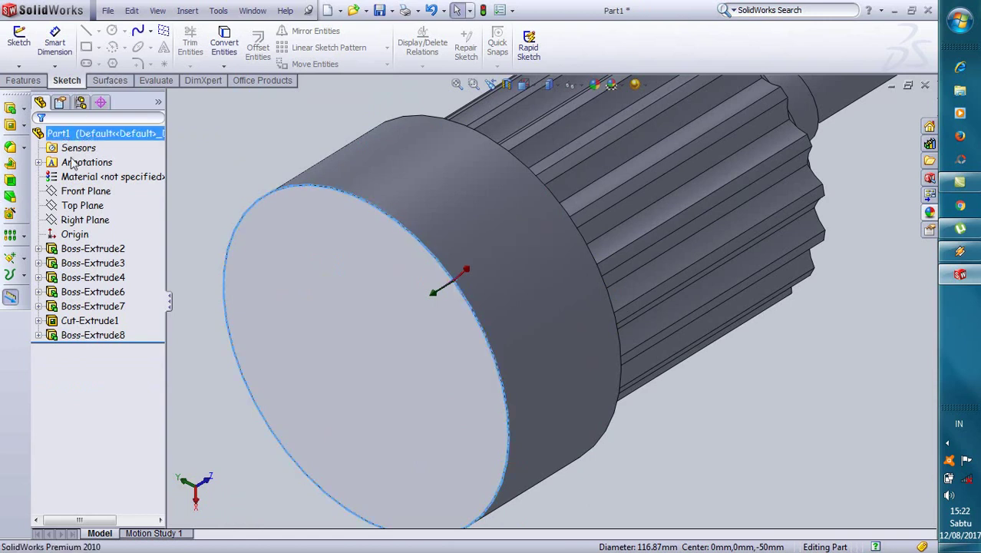
right_click(237, 184)
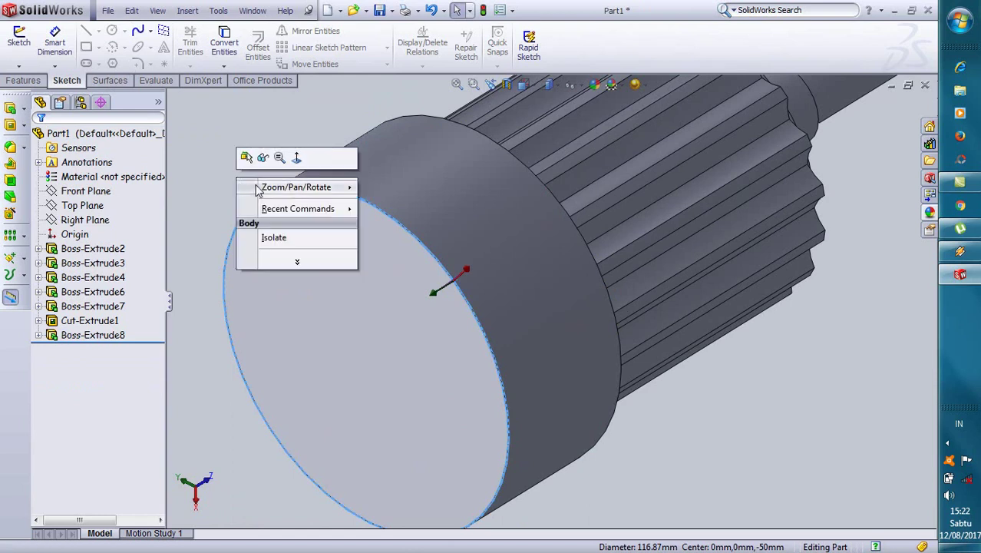
left_click(245, 158)
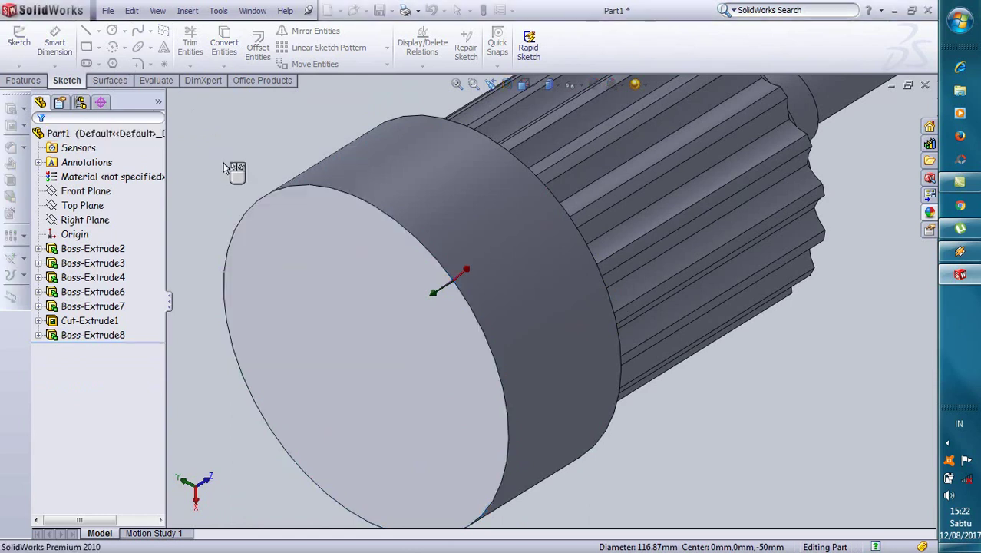
Sketch a circle on the disc's end face from the origin to its outer edge.
left_click(350, 309)
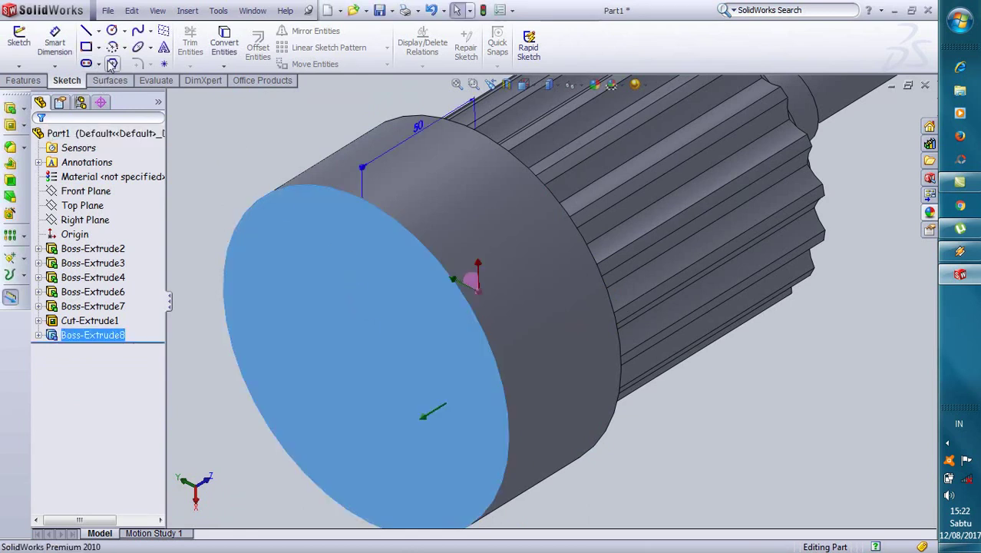
left_click(121, 30)
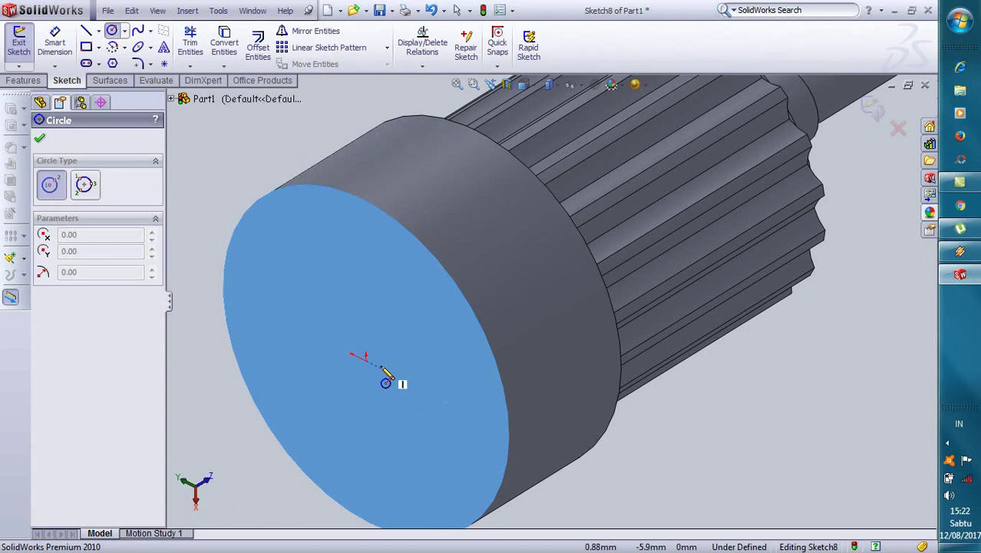
left_click(367, 360)
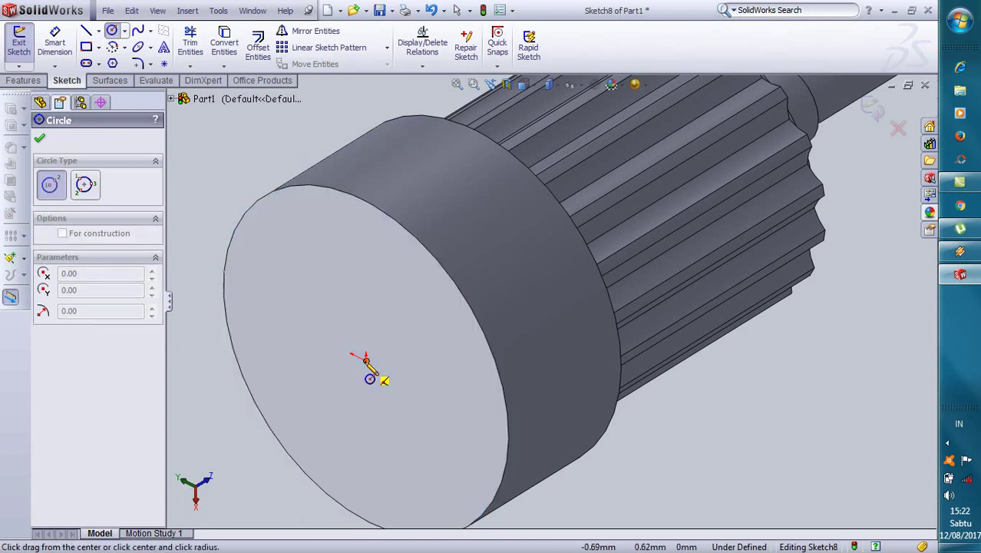
left_click(374, 208)
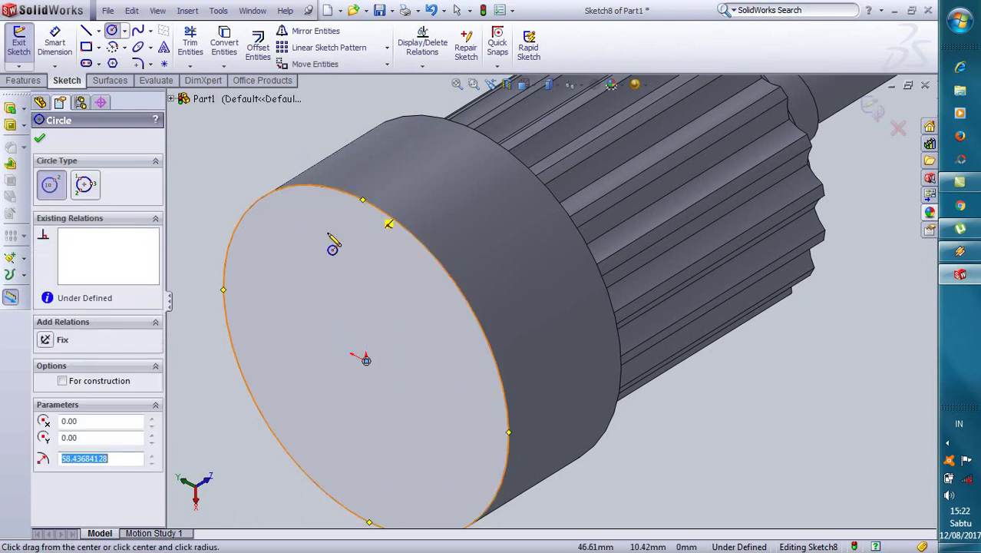
Start an extruded cut from the circle with draft enabled, entering a 45° draft angle.
left_click(20, 126)
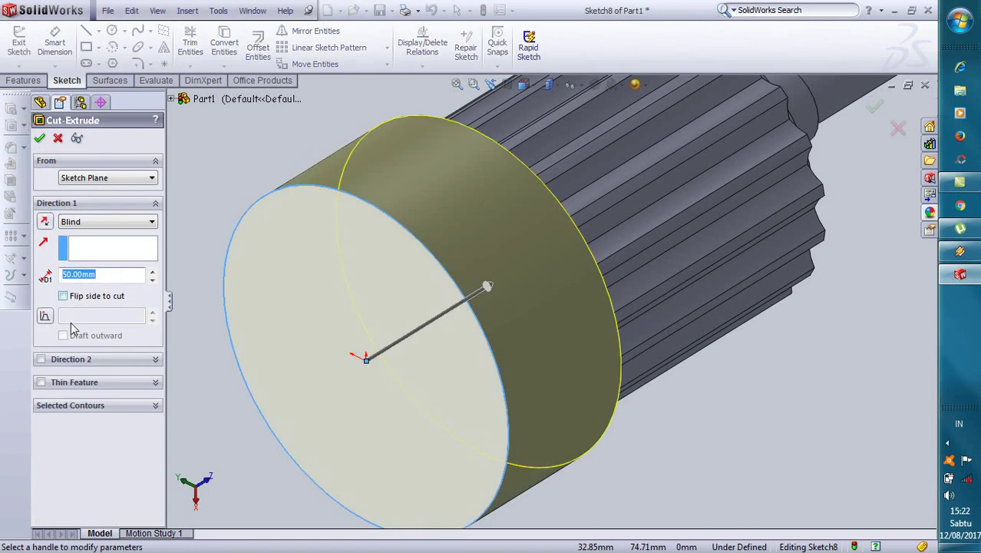
left_click(47, 315)
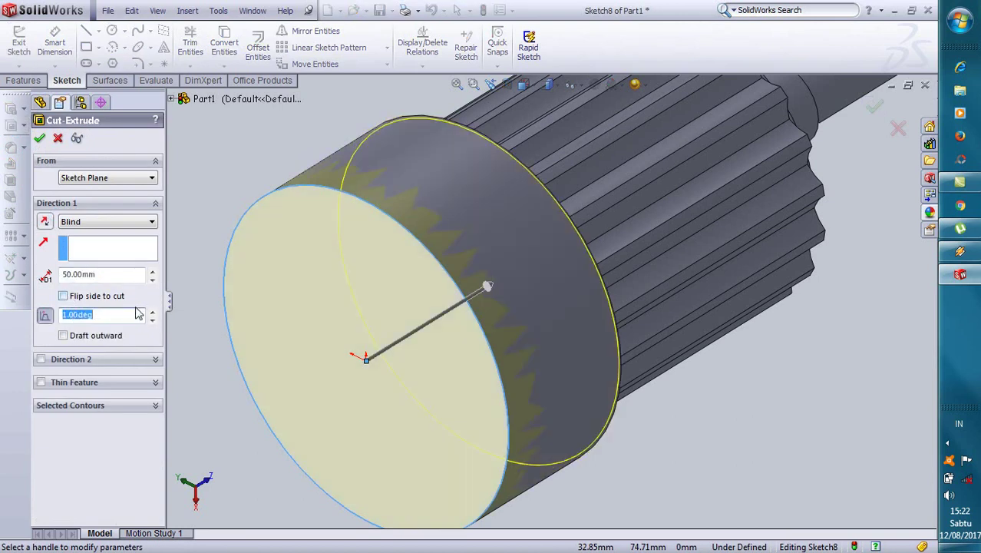
left_click(157, 281)
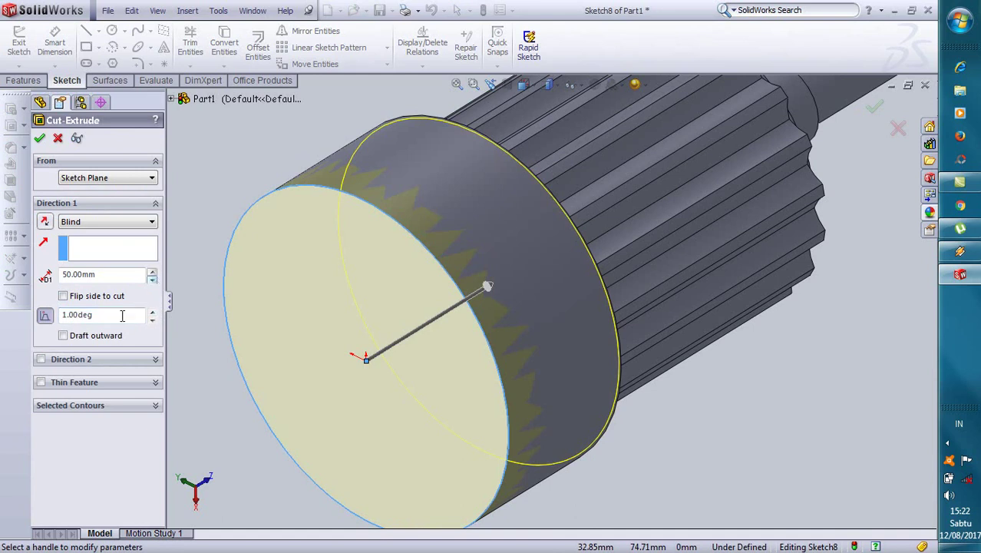
left_click(47, 316)
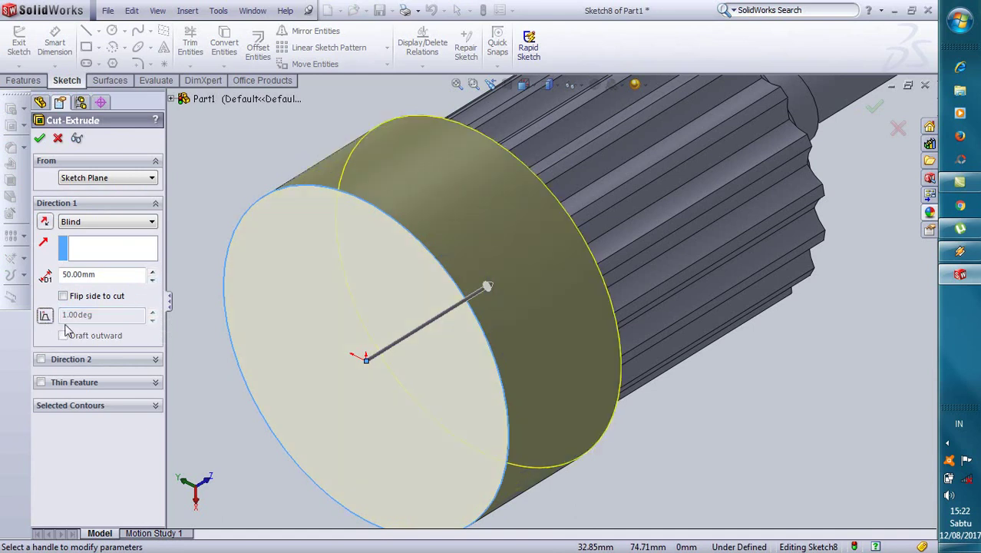
left_click(46, 317)
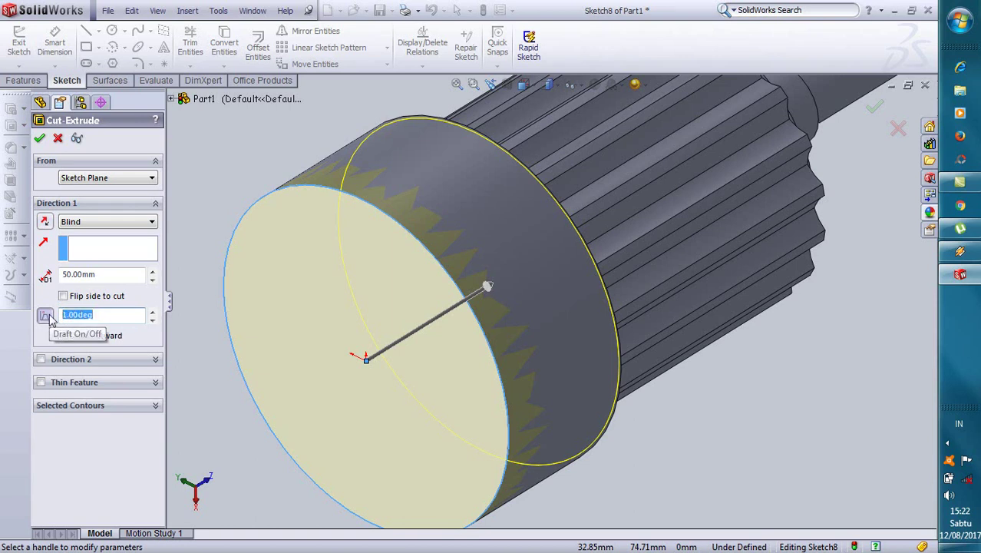
type("50")
left_click(111, 274)
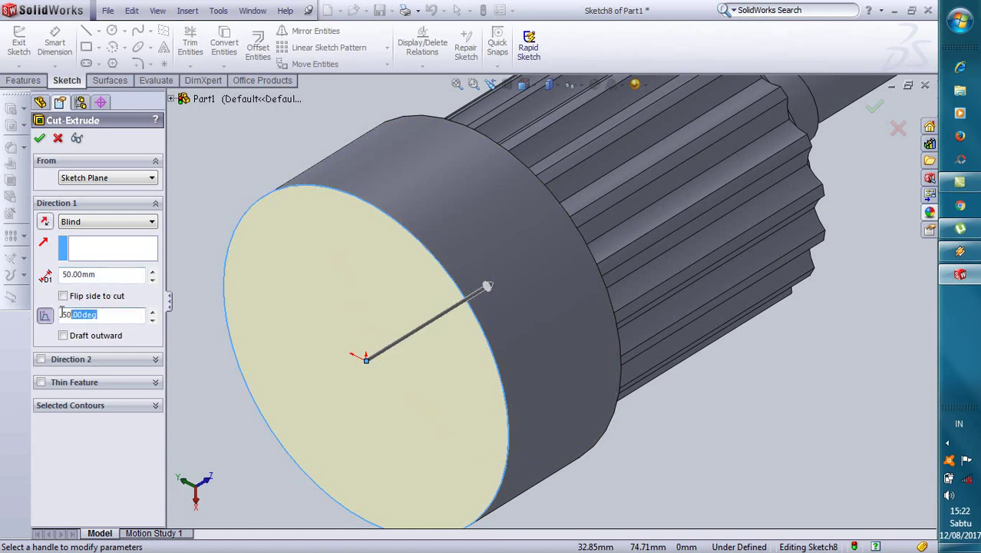
type("45")
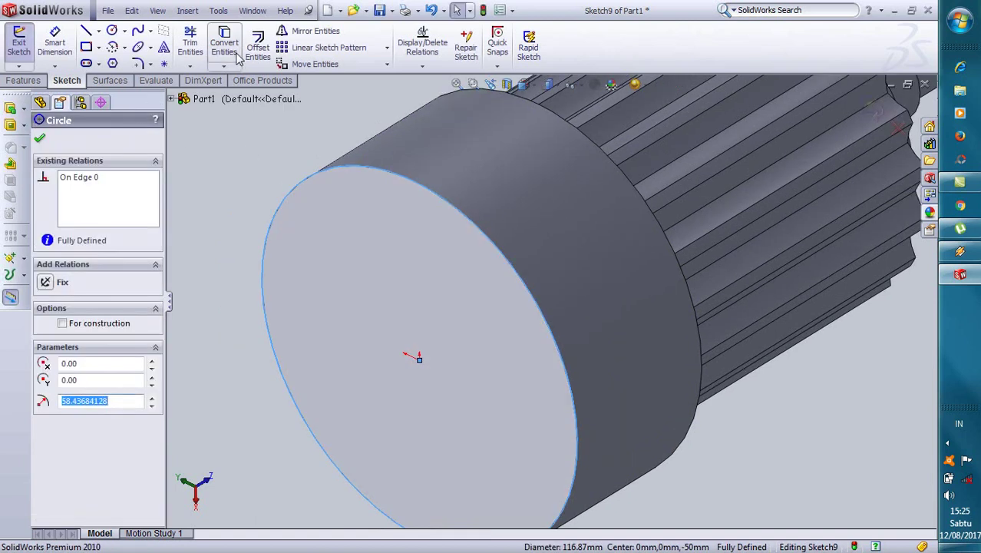
Offset the disc's face edge 5 mm inward to create an inner circle.
left_click(258, 46)
left_click(407, 176)
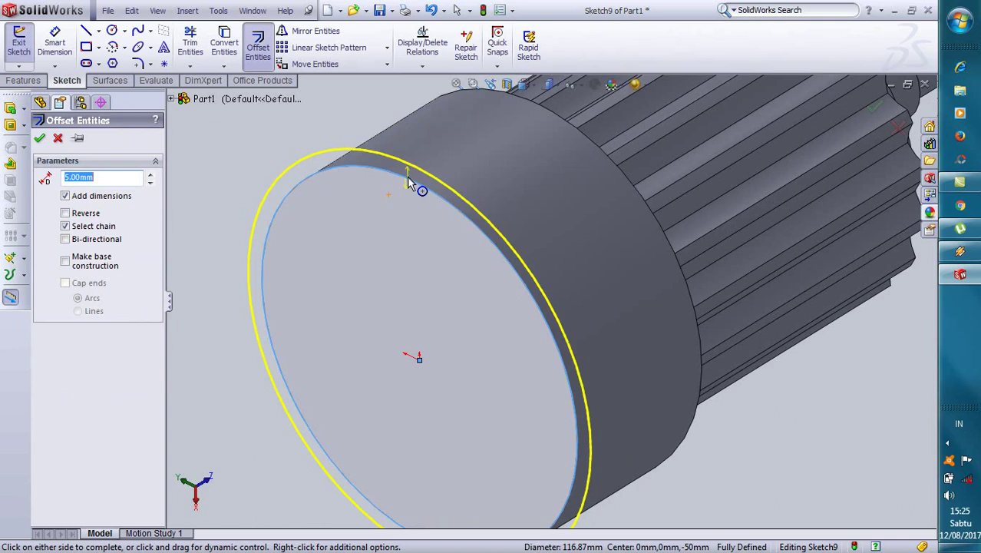
left_click(65, 213)
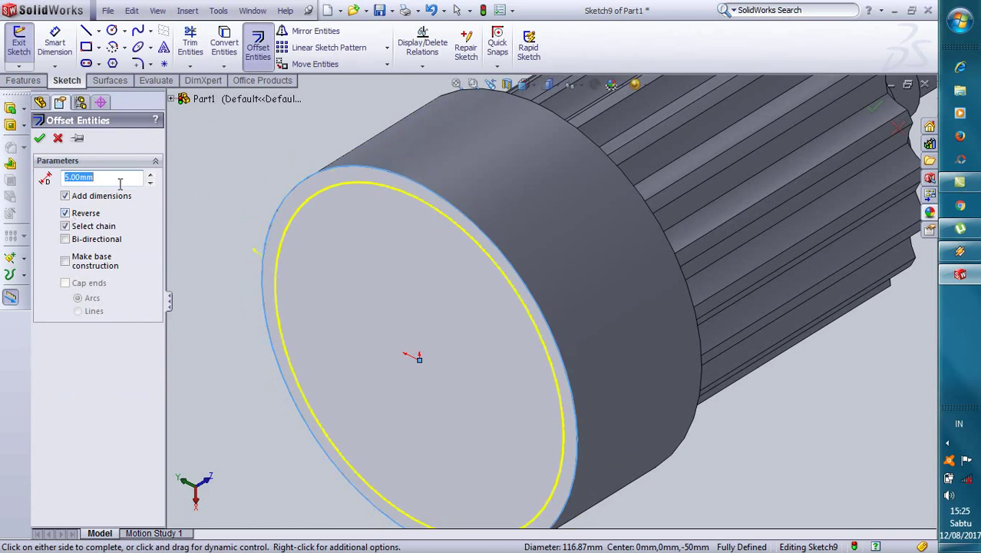
left_click(57, 139)
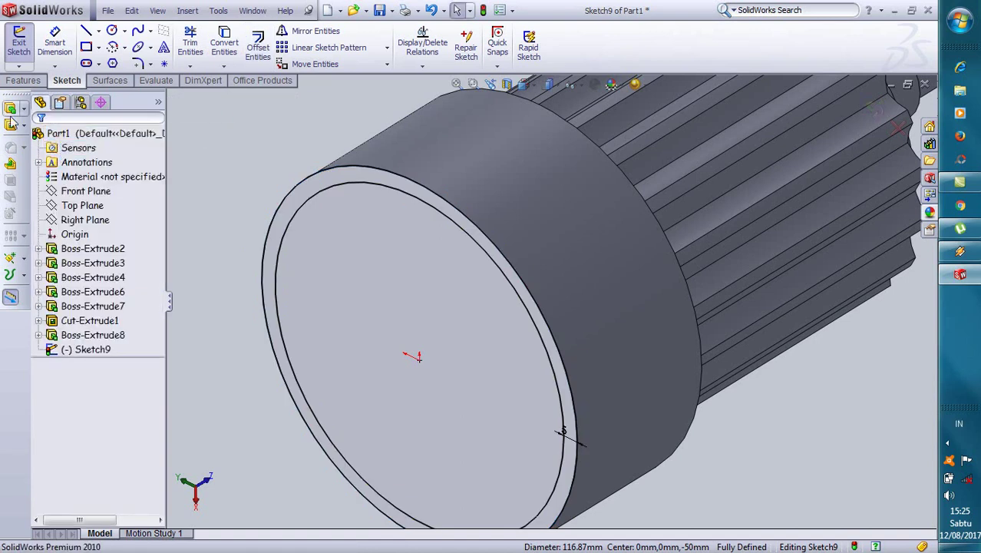
Extrude-cut the offset sketch 5 mm deep.
left_click(10, 125)
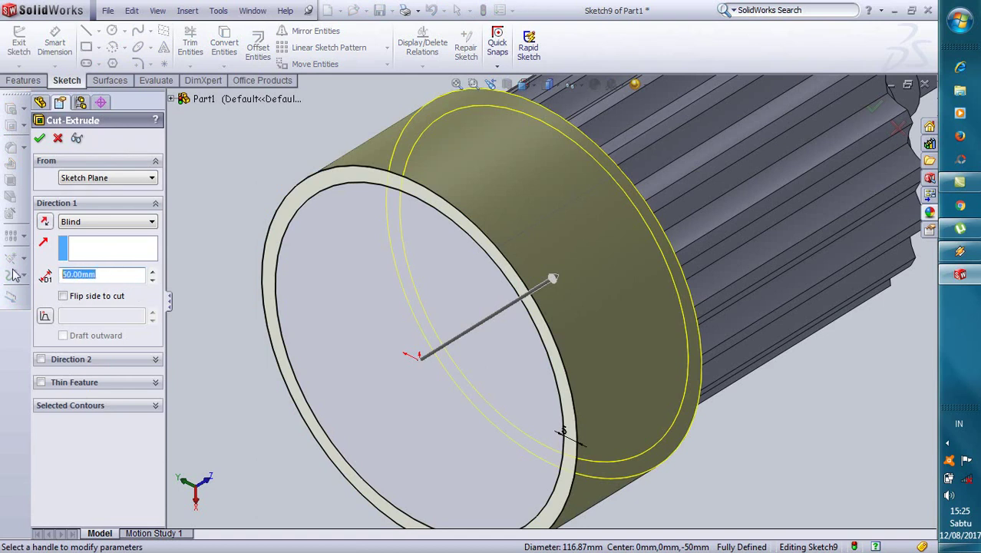
type("5")
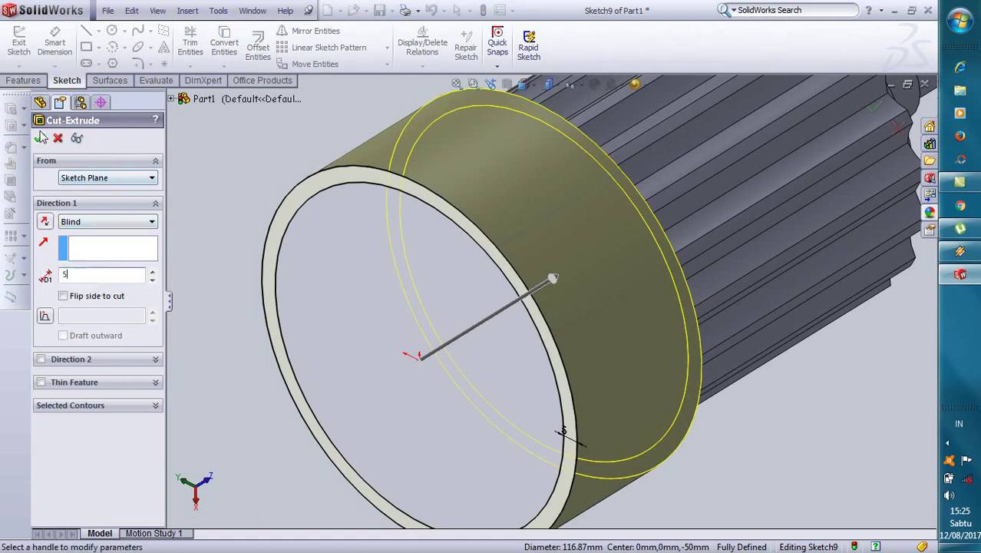
left_click(41, 137)
scroll(341, 125, "down", 2)
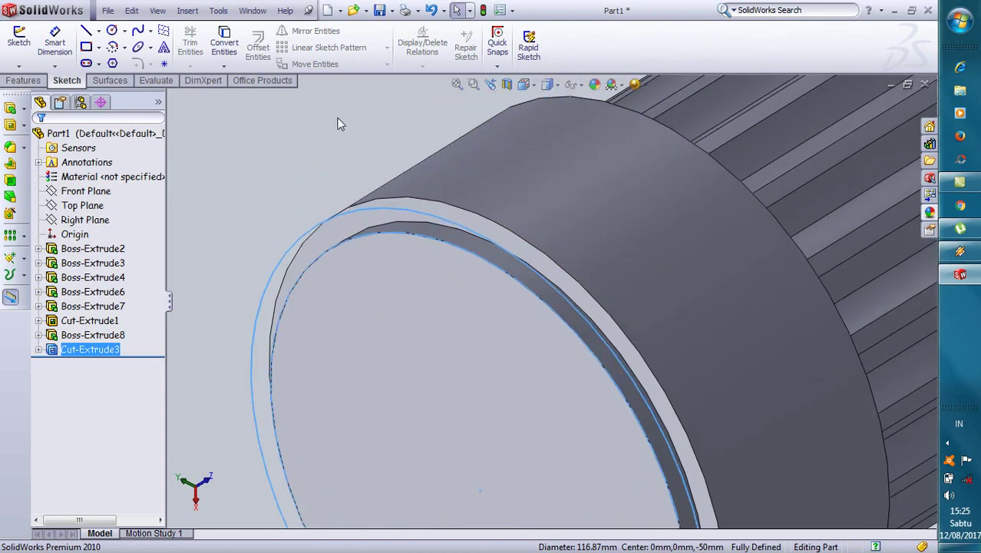
scroll(457, 251, "up", 3)
scroll(516, 350, "down", 2)
scroll(435, 280, "down", 1)
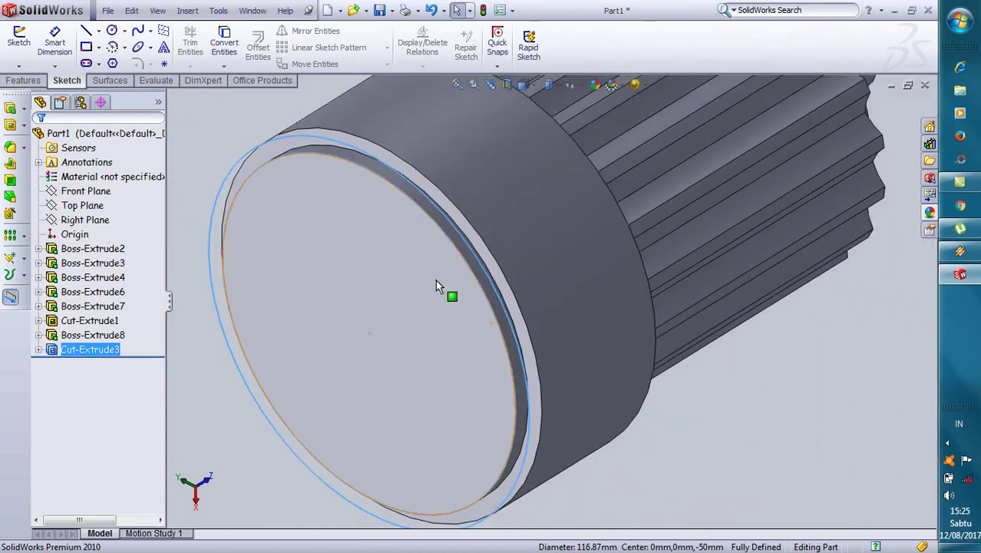
scroll(460, 245, "up", 2)
scroll(484, 216, "down", 3)
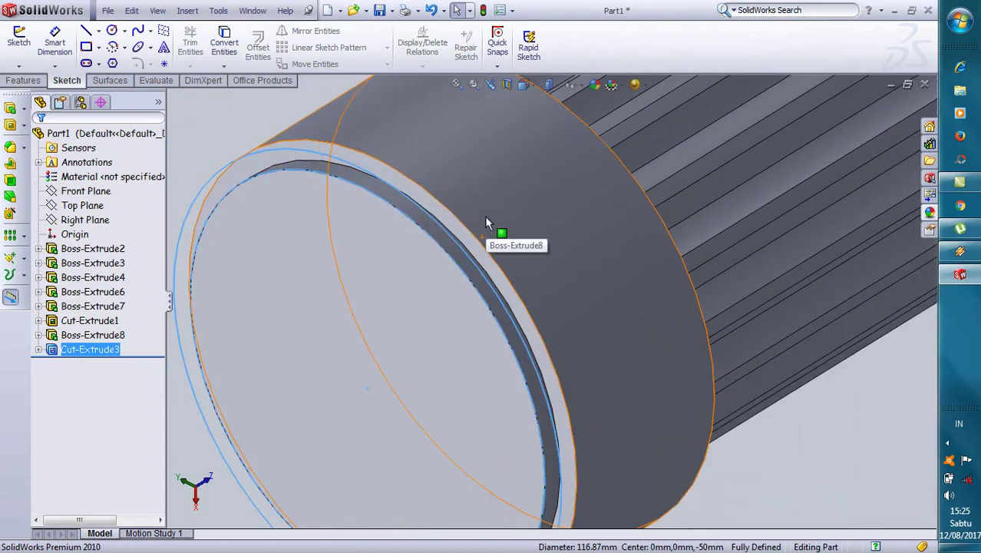
scroll(484, 216, "up", 2)
mouse_move(649, 300)
middle_mouse_down()
mouse_move(585, 390)
mouse_move(635, 373)
mouse_move(672, 304)
mouse_move(661, 278)
middle_mouse_up()
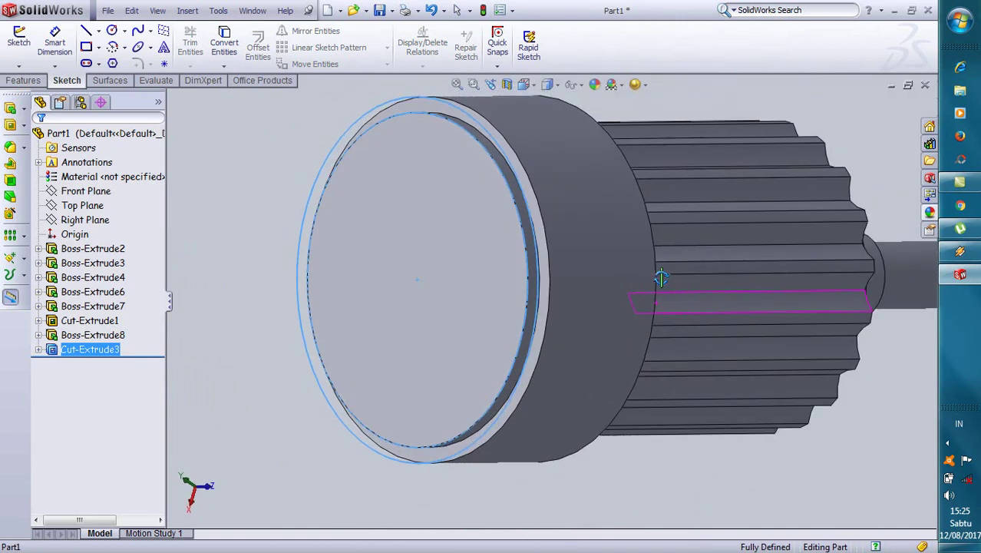
scroll(533, 276, "down", 1)
scroll(534, 268, "up", 3)
scroll(537, 271, "up", 1)
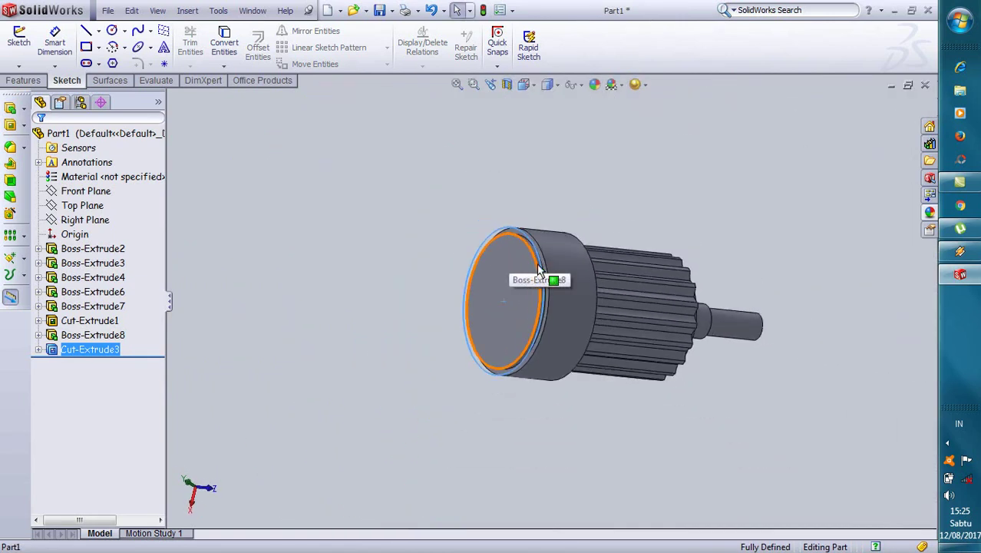
scroll(823, 288, "down", 2)
mouse_move(765, 457)
middle_mouse_down()
mouse_move(600, 475)
mouse_move(537, 409)
mouse_move(574, 427)
mouse_move(572, 438)
middle_mouse_up()
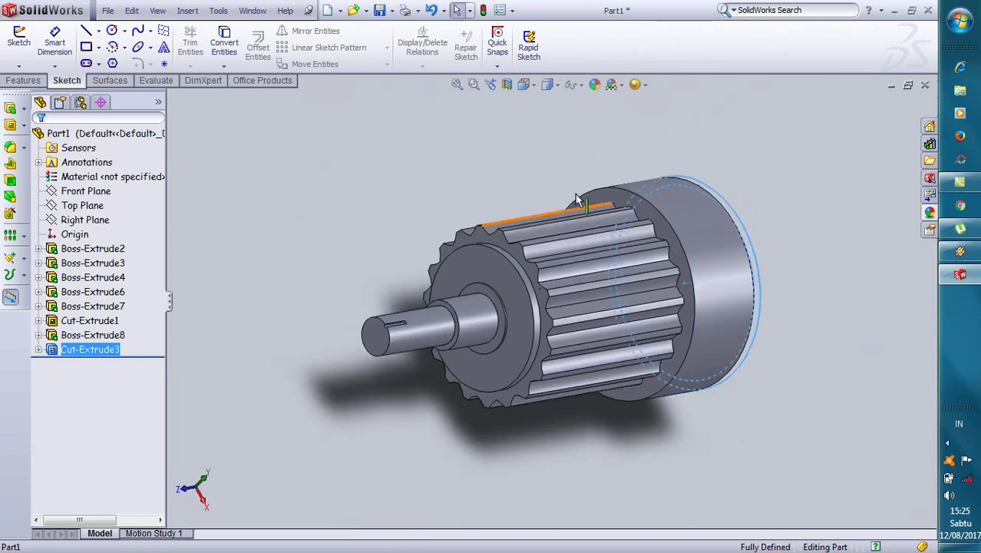
left_click(585, 281)
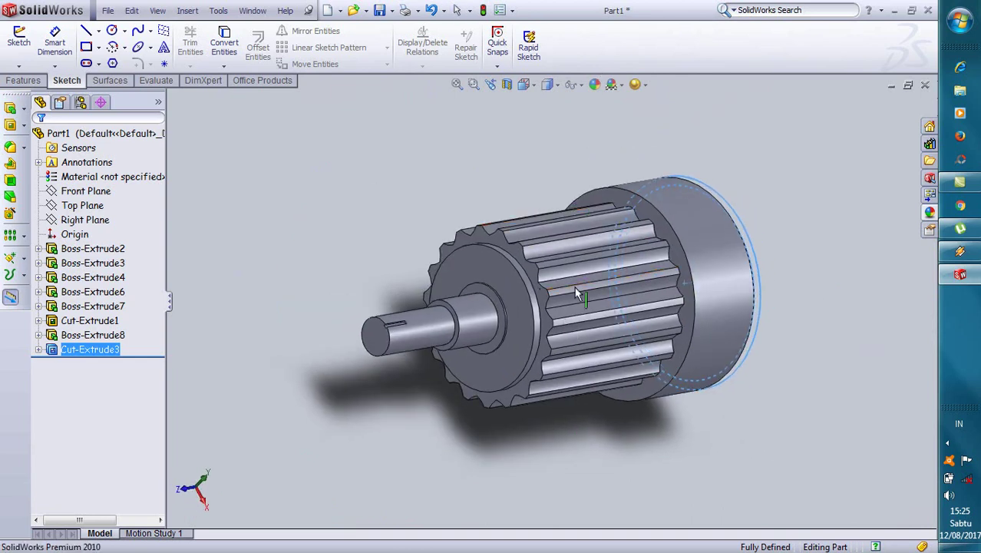
left_click(525, 84)
left_click(533, 85)
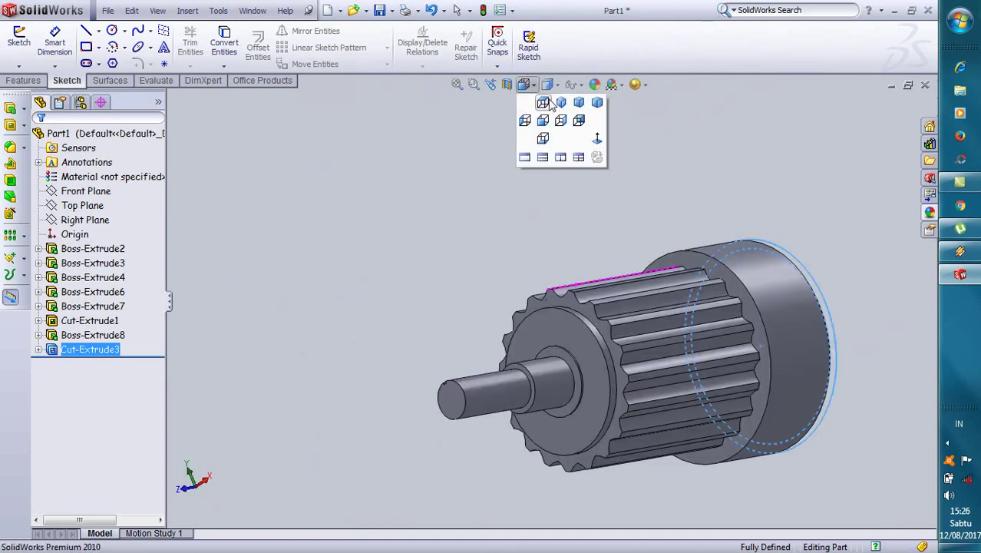
left_click(558, 107)
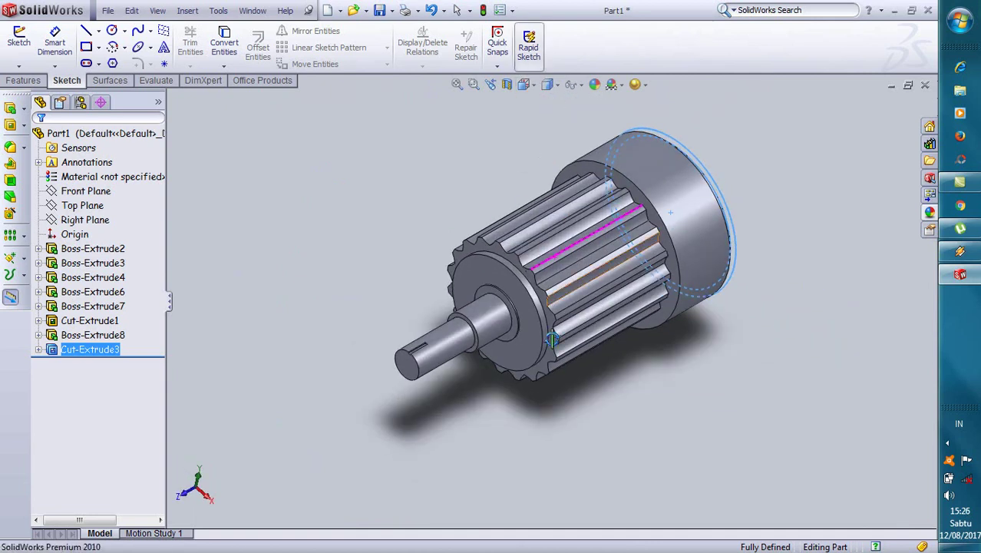
scroll(491, 345, "up", 3)
scroll(379, 157, "down", 2)
scroll(493, 199, "up", 4)
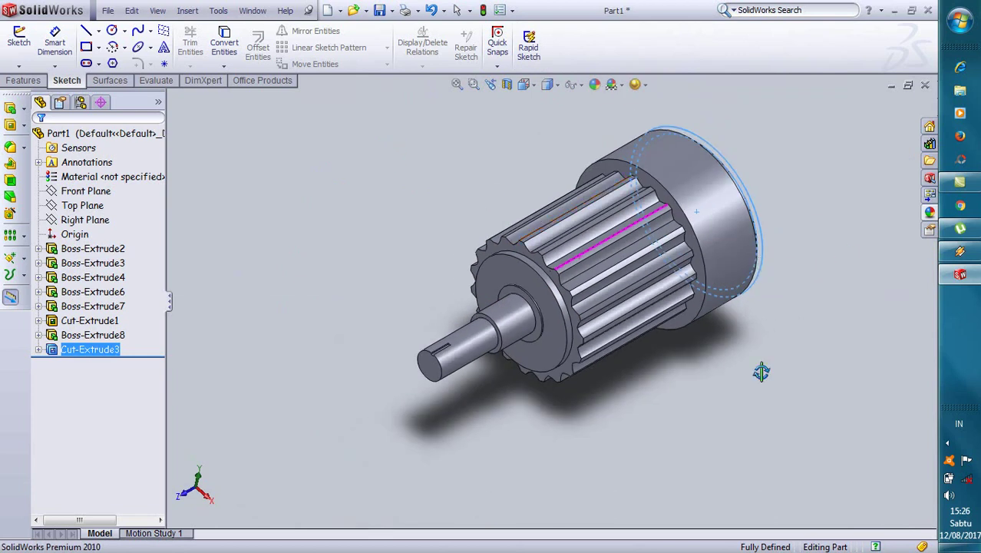
scroll(760, 370, "down", 3)
scroll(682, 327, "up", 2)
scroll(436, 134, "down", 2)
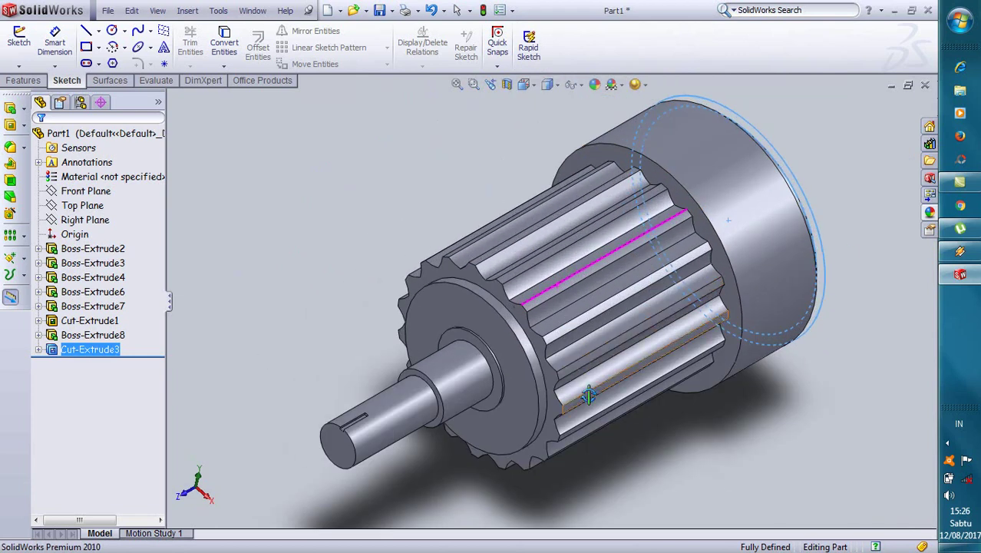
scroll(518, 213, "down", 2)
scroll(505, 203, "down", 2)
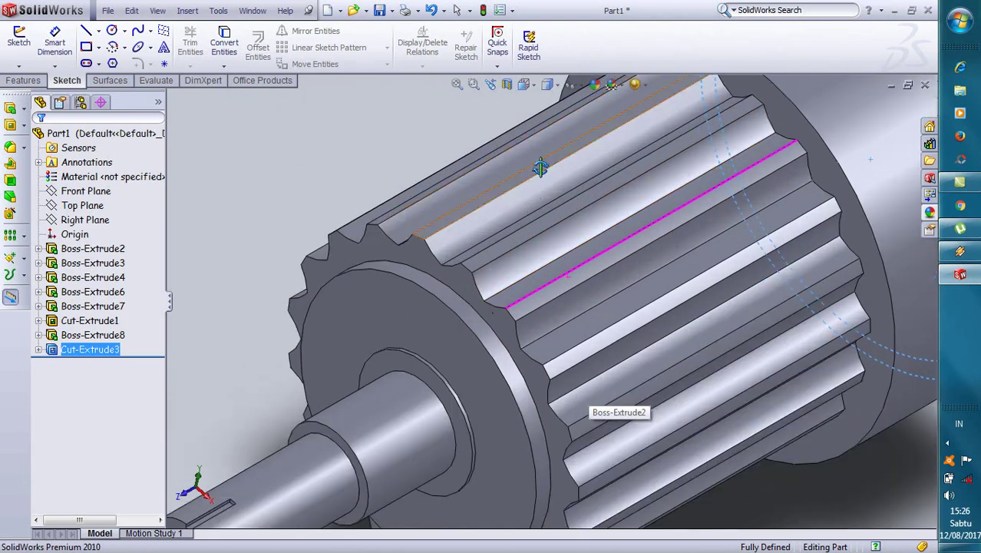
left_click(454, 311)
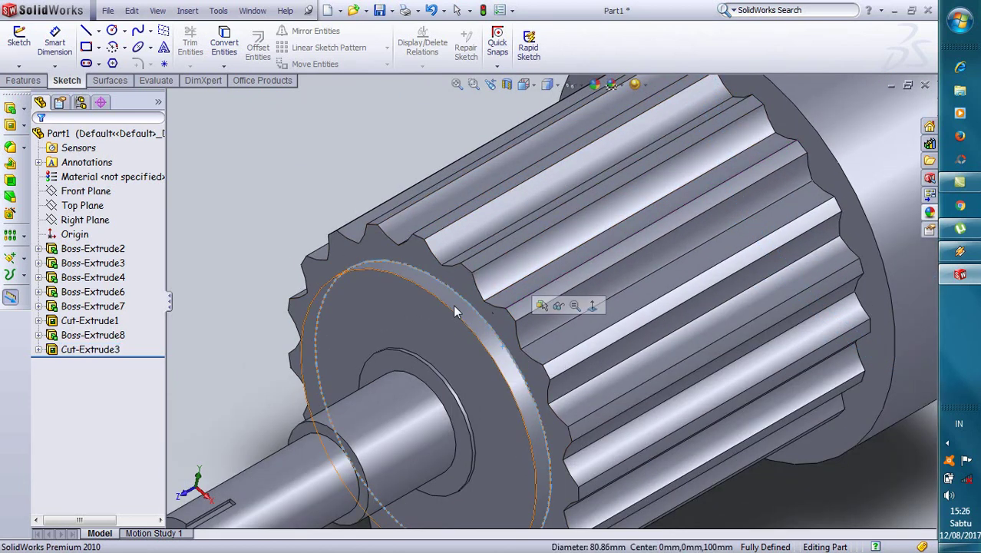
Use Select Other to pick the disc face, sketch on it, and cut 5 mm deep.
right_click(213, 110)
left_click(238, 110)
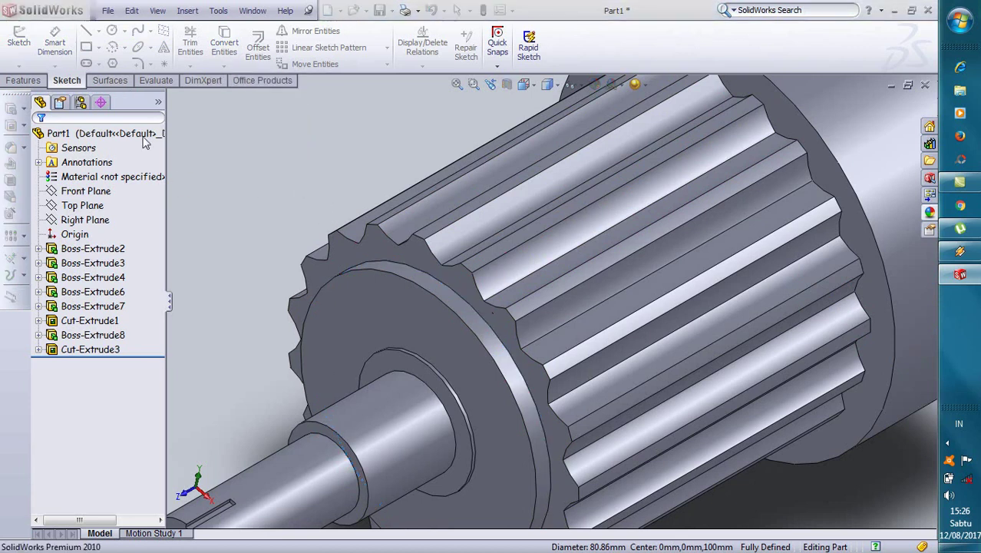
left_click(382, 333)
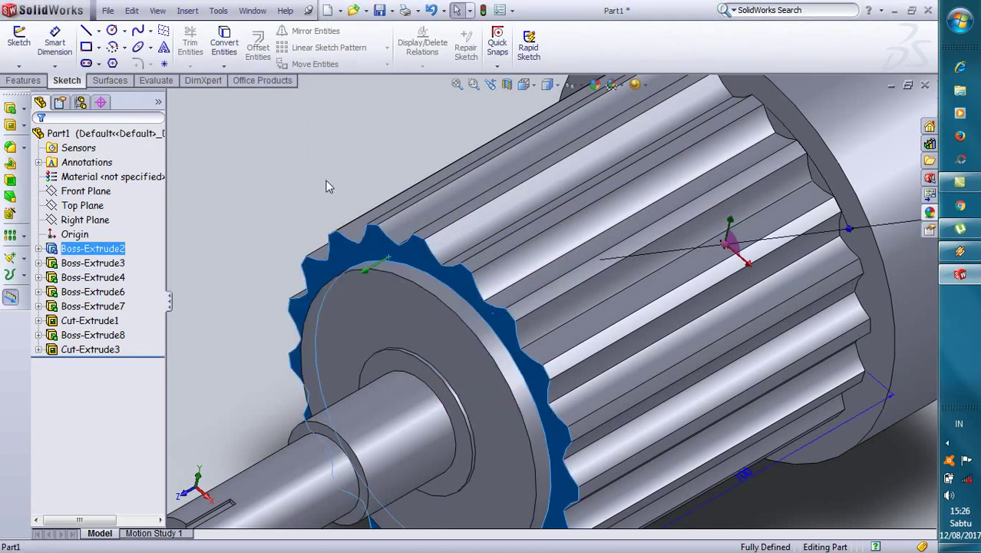
left_click(359, 308)
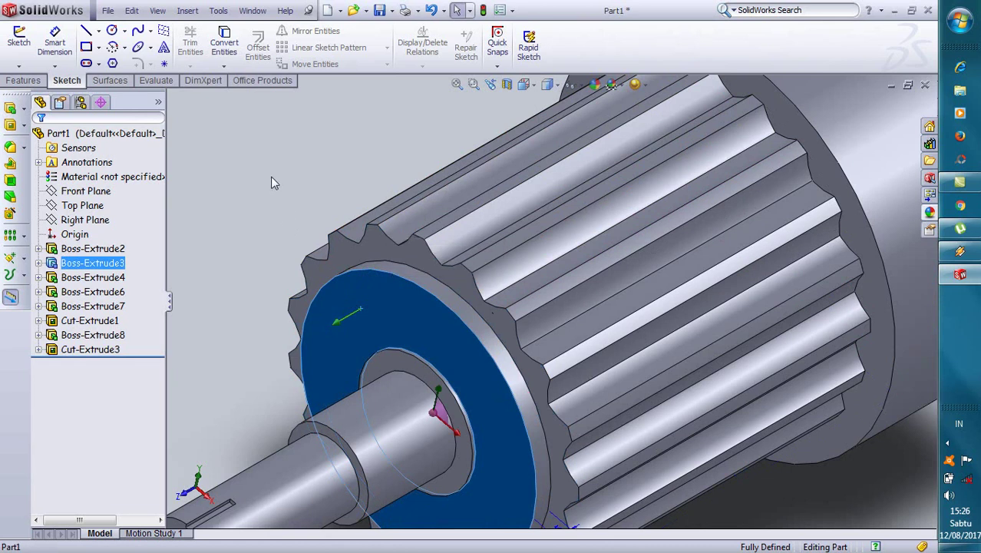
left_click(362, 210)
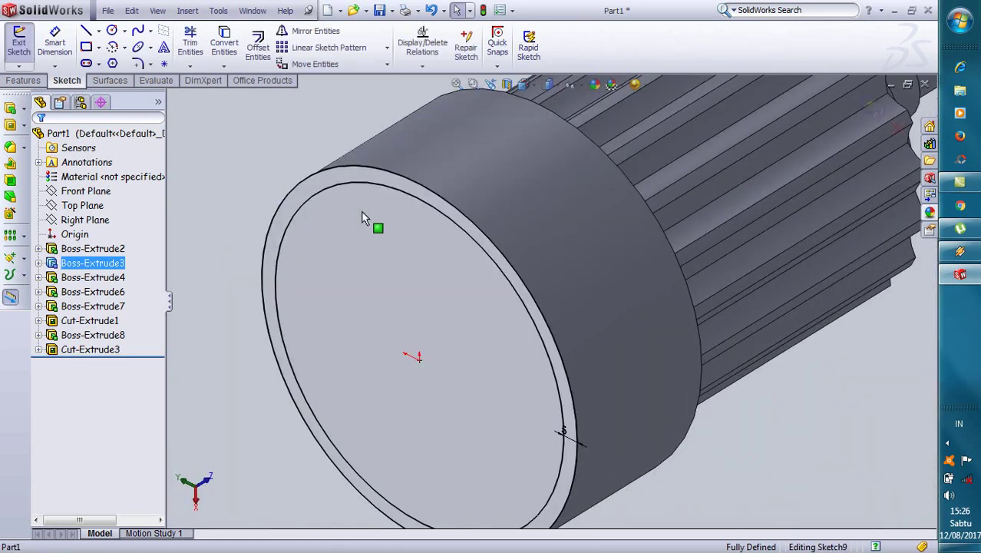
left_click(8, 126)
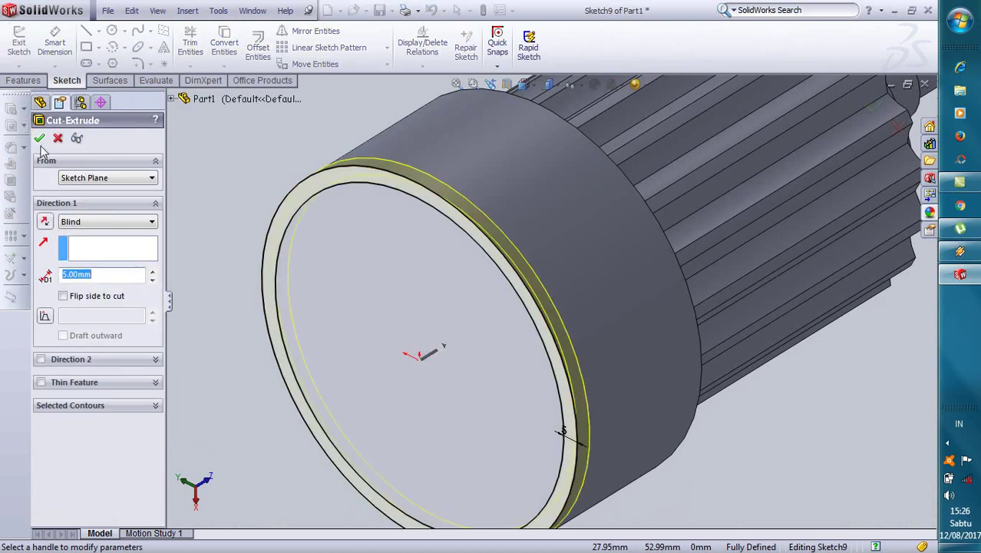
left_click(39, 139)
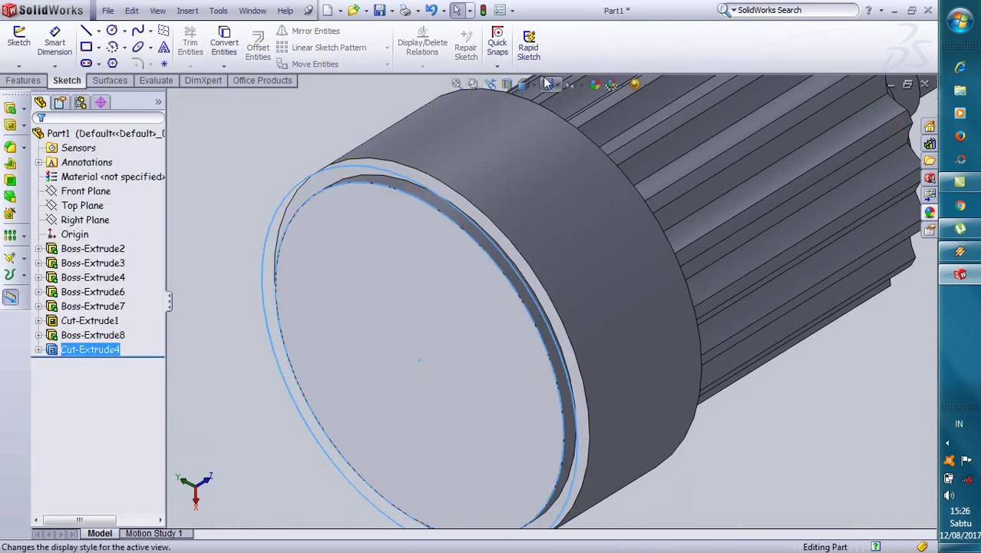
left_click(530, 116)
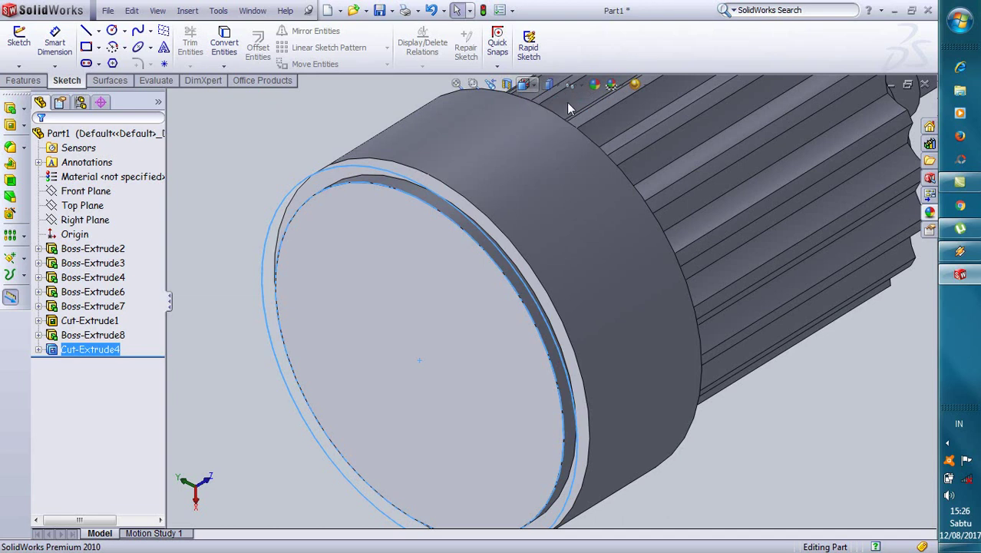
scroll(509, 311, "up", 2)
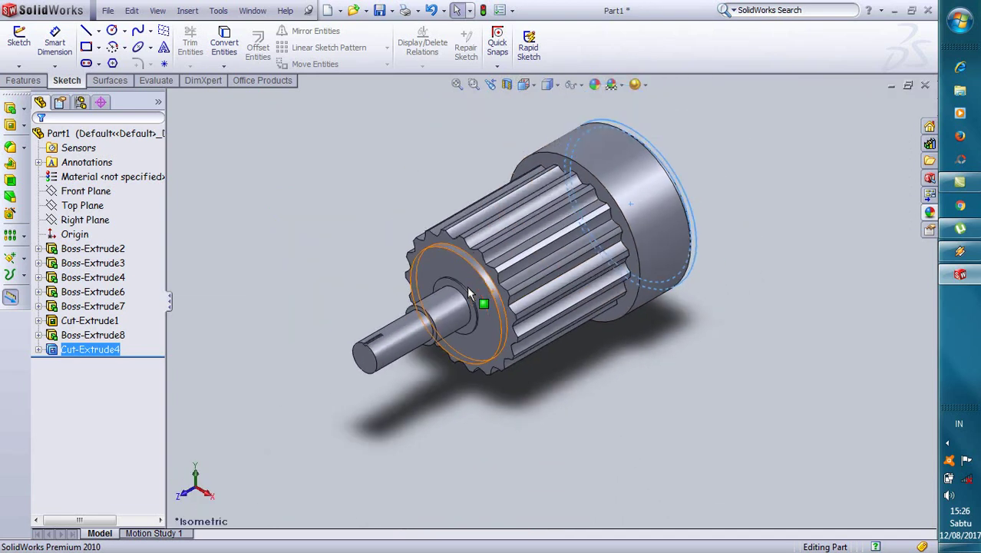
scroll(473, 304, "up", 1)
scroll(473, 281, "down", 2)
scroll(509, 304, "down", 2)
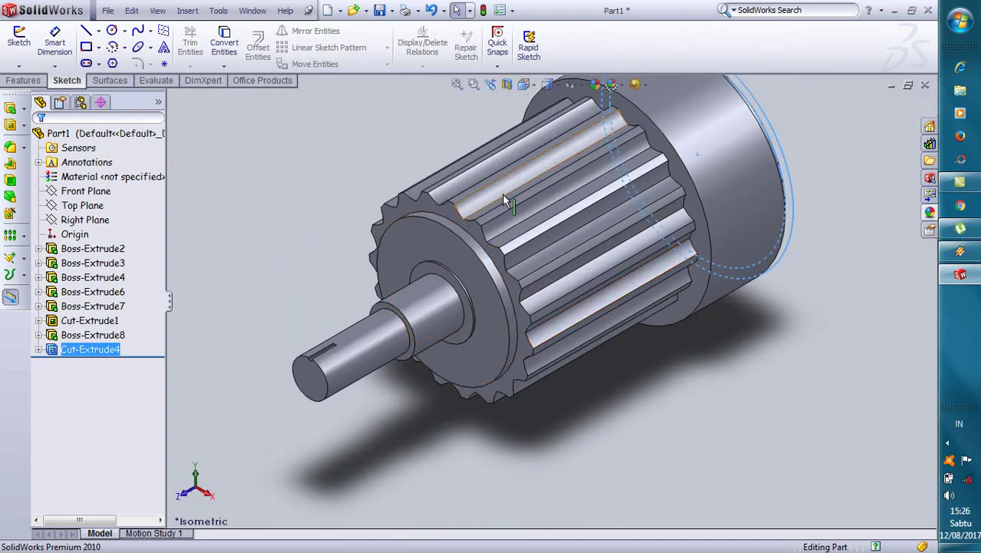
scroll(495, 107, "down", 2)
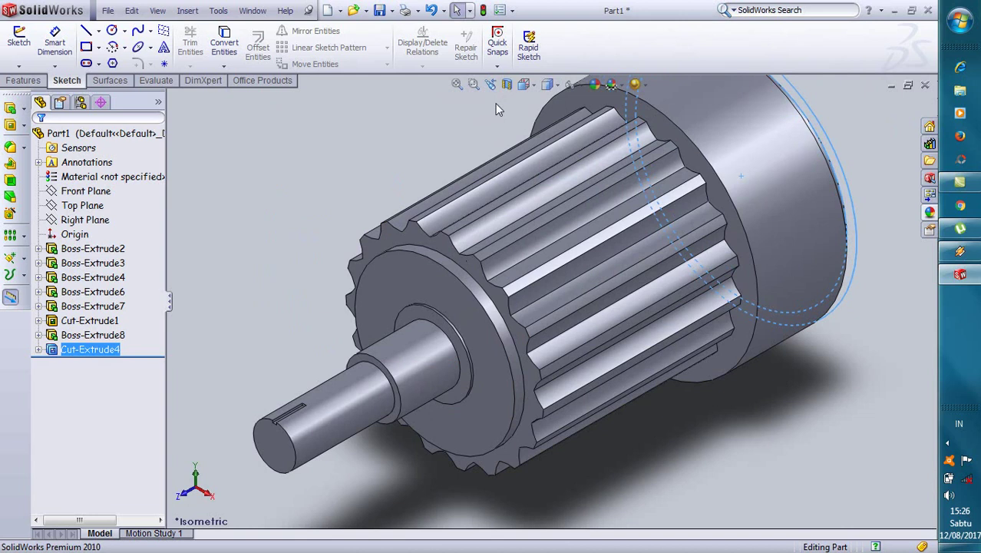
scroll(495, 108, "down", 1)
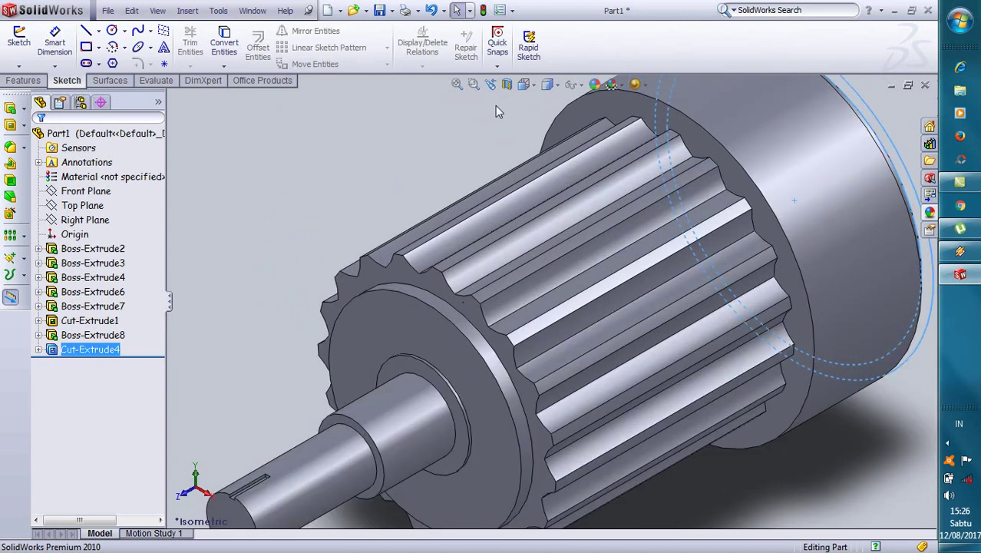
scroll(495, 105, "up", 1)
scroll(495, 105, "up", 1)
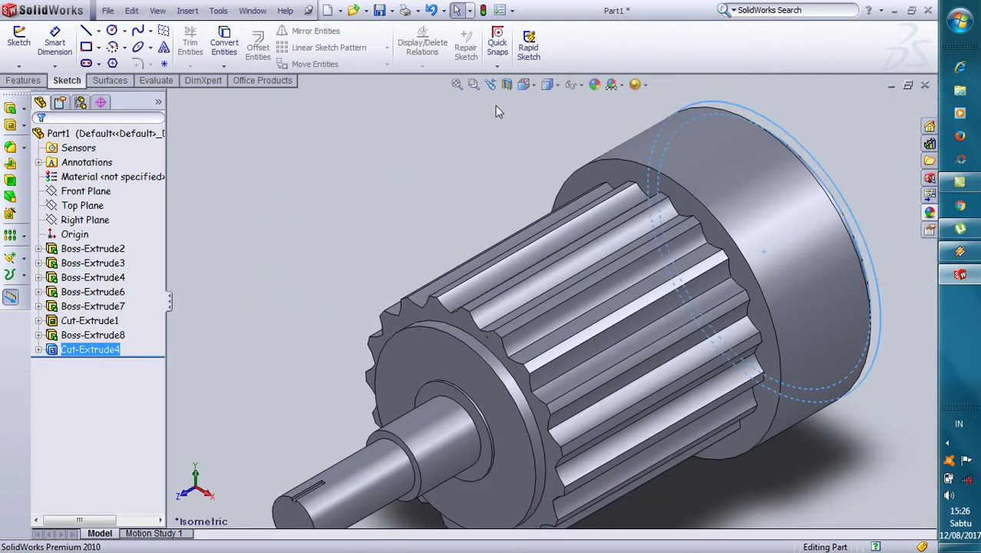
scroll(503, 122, "up", 1)
scroll(561, 210, "down", 1)
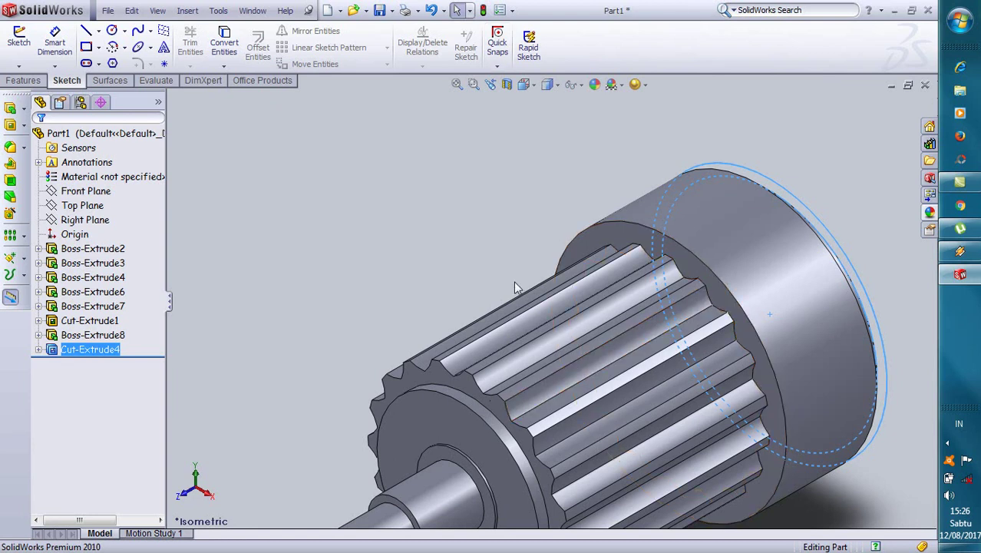
Select the Top Plane and turn the view normal to it, facing the finned body.
scroll(513, 281, "down", 3)
scroll(580, 351, "up", 4)
scroll(580, 351, "down", 2)
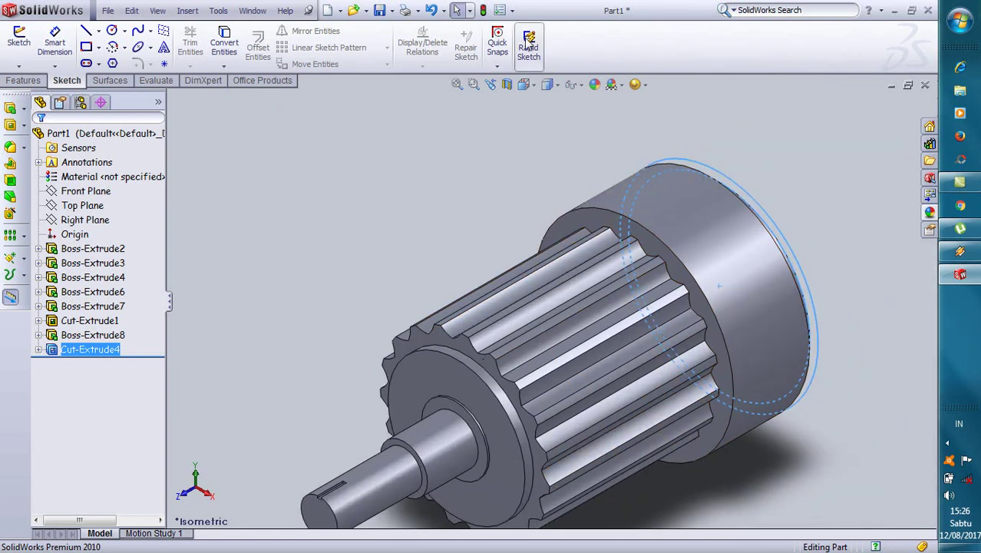
left_click(86, 206)
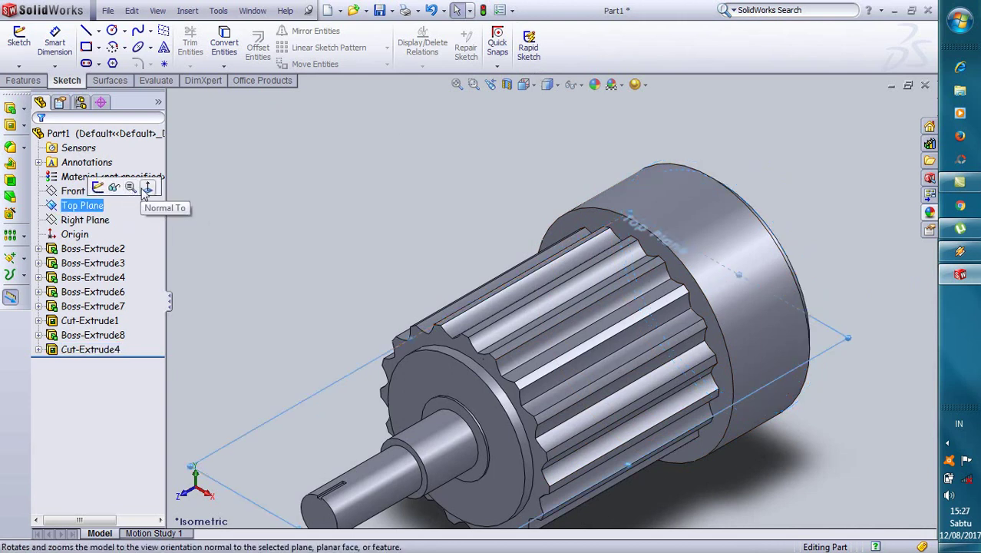
left_click(141, 188)
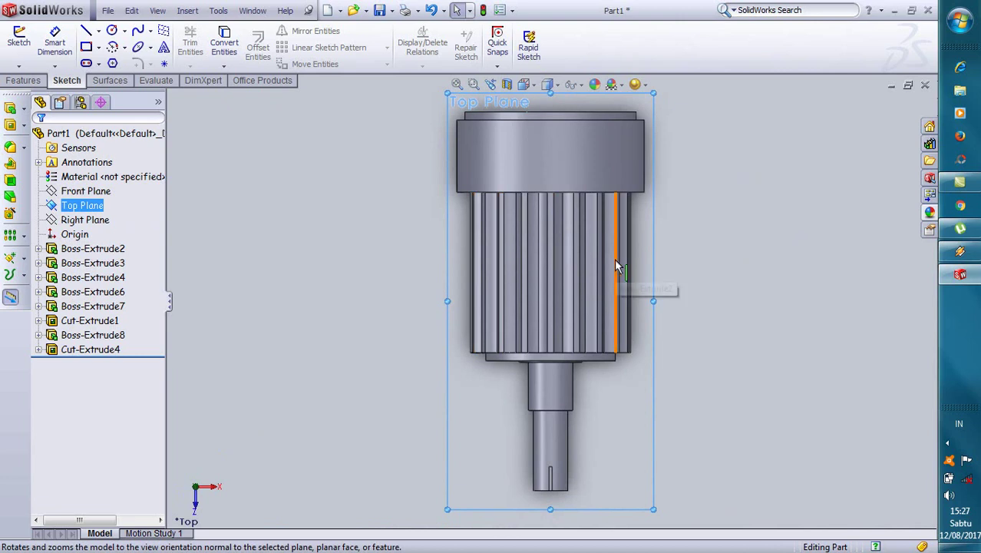
scroll(614, 258, "down", 1)
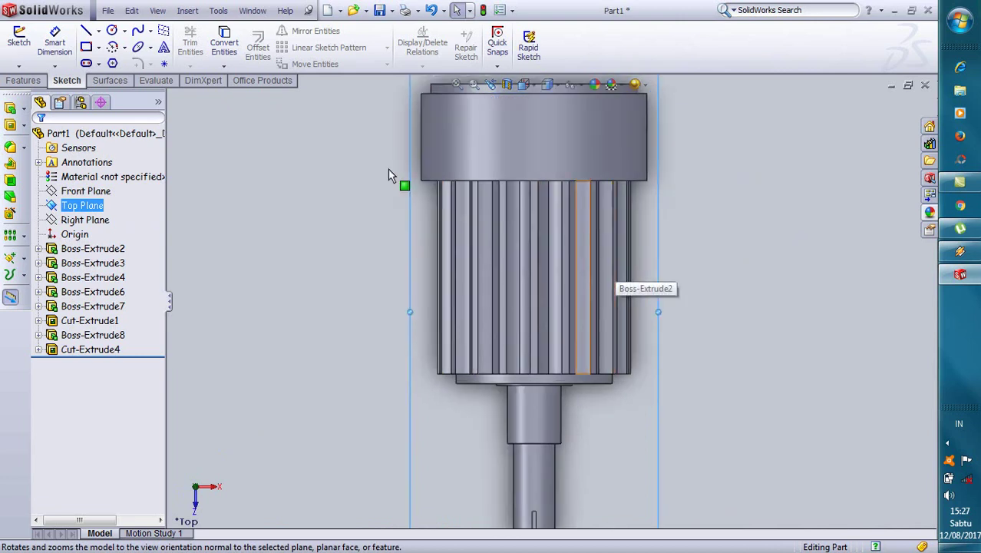
Start Sketch10 with a trial rectangle drawn across the fins.
left_click(87, 48)
scroll(536, 223, "down", 2)
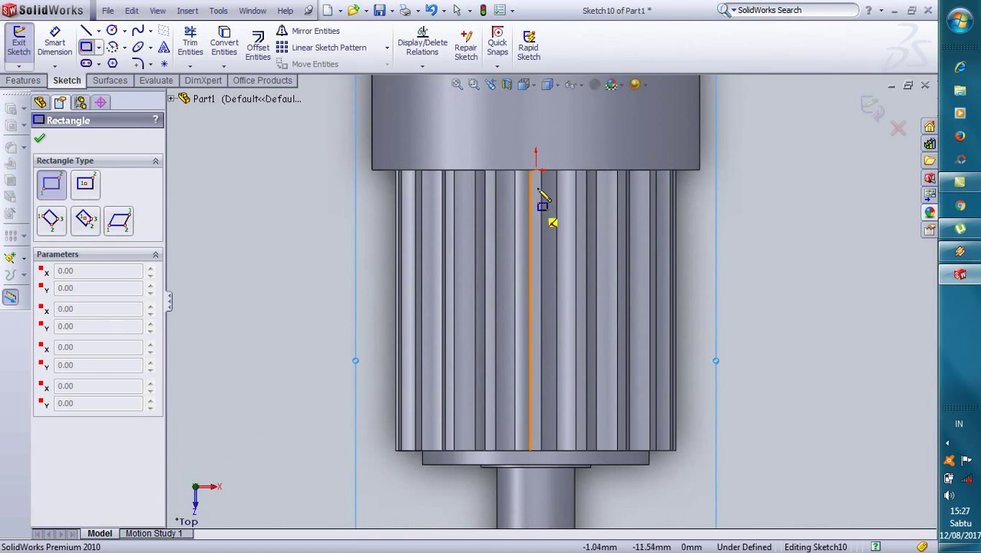
left_click(537, 231)
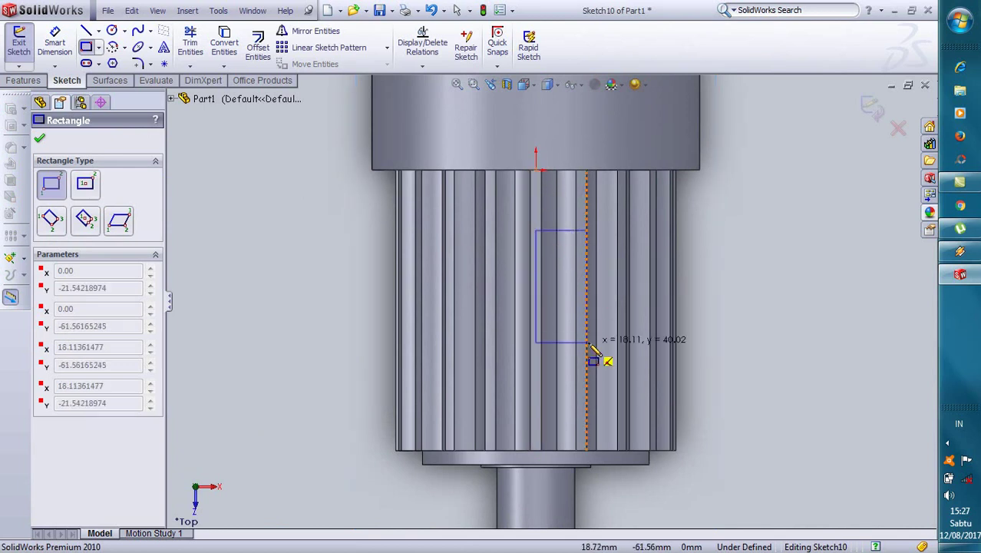
left_click(618, 363)
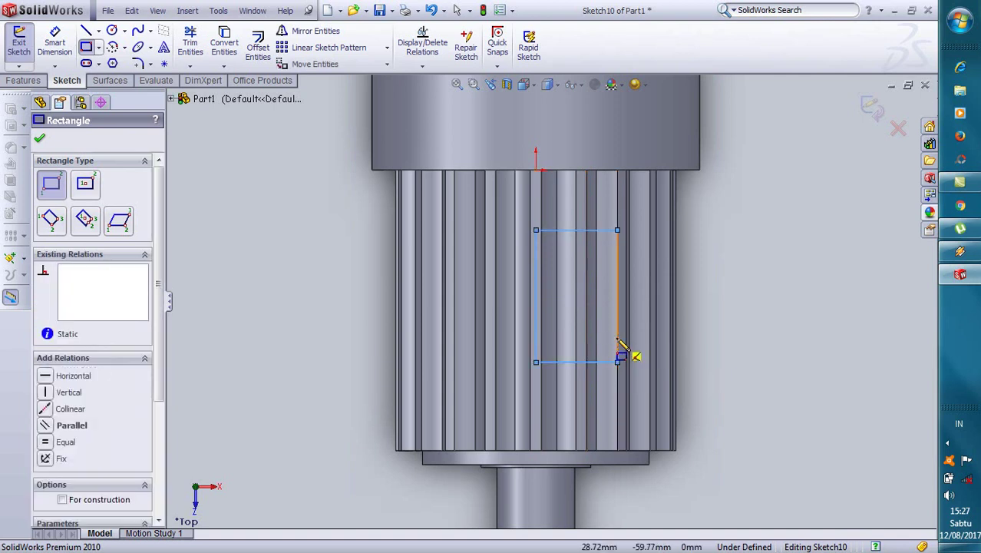
scroll(633, 331, "down", 1)
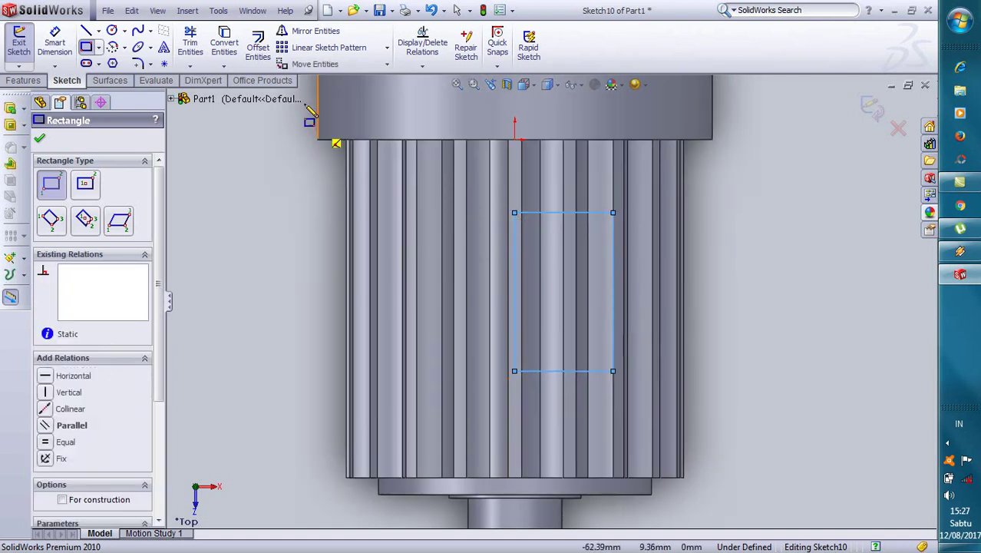
Try a line, then undo the trial rectangle from the sketch.
left_click(86, 31)
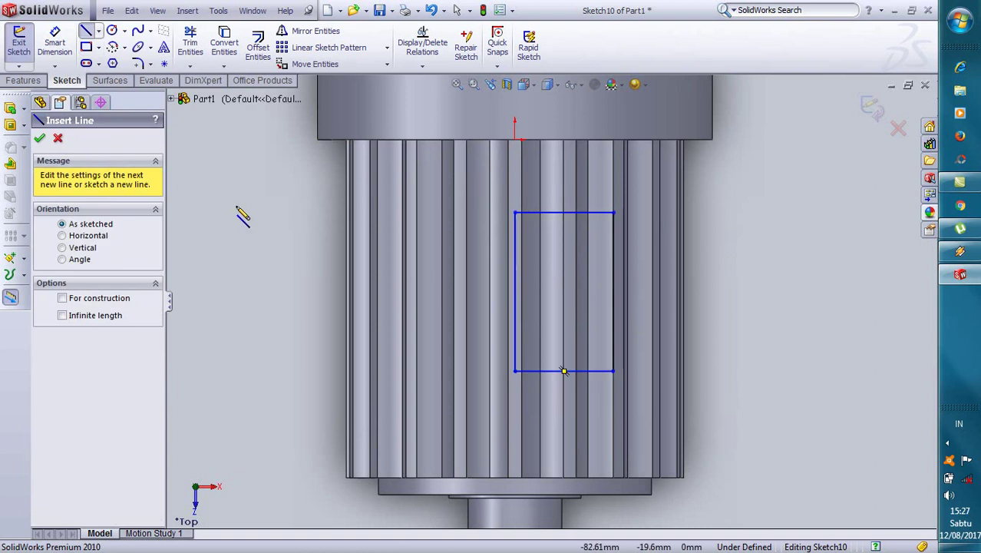
left_click(237, 205)
right_click(240, 201)
left_click(284, 235)
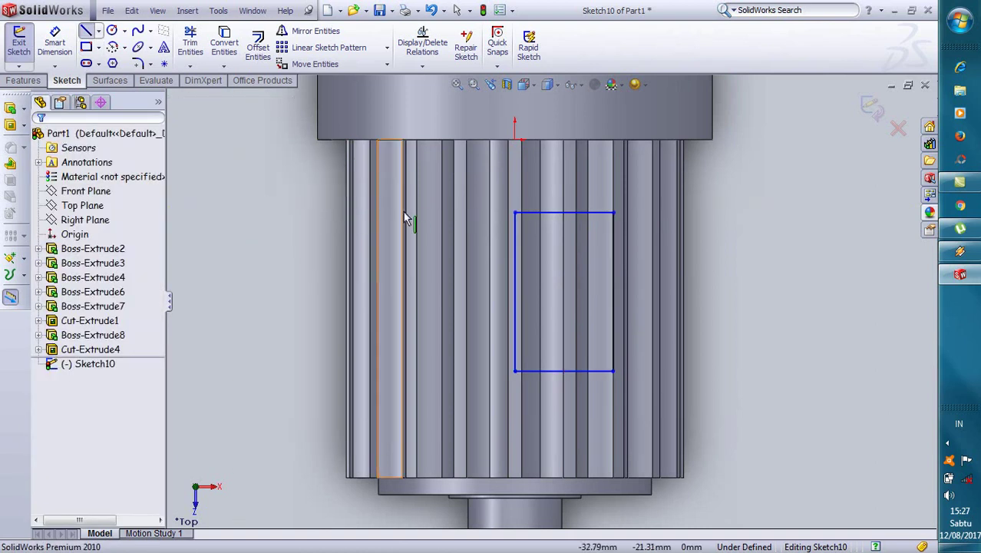
left_click(515, 215)
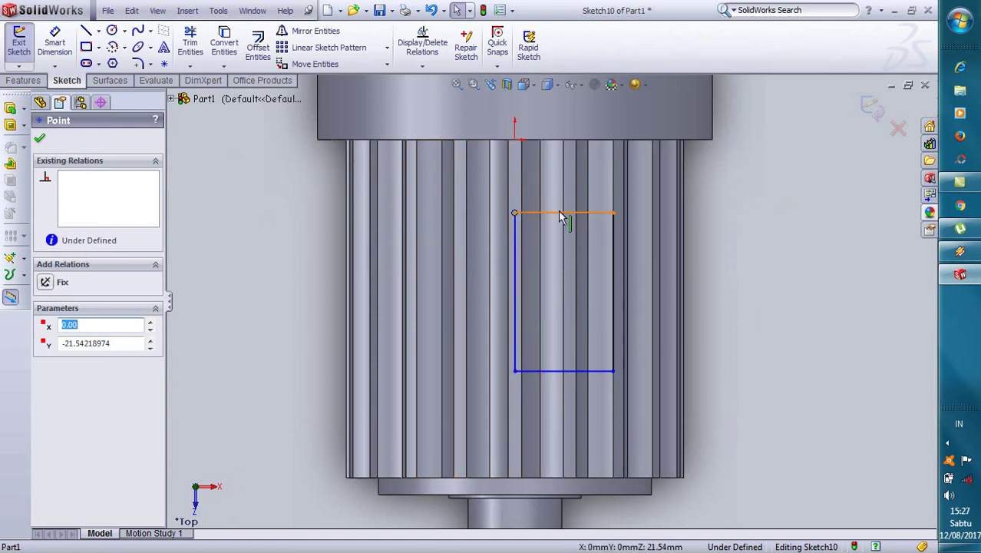
left_click(614, 214)
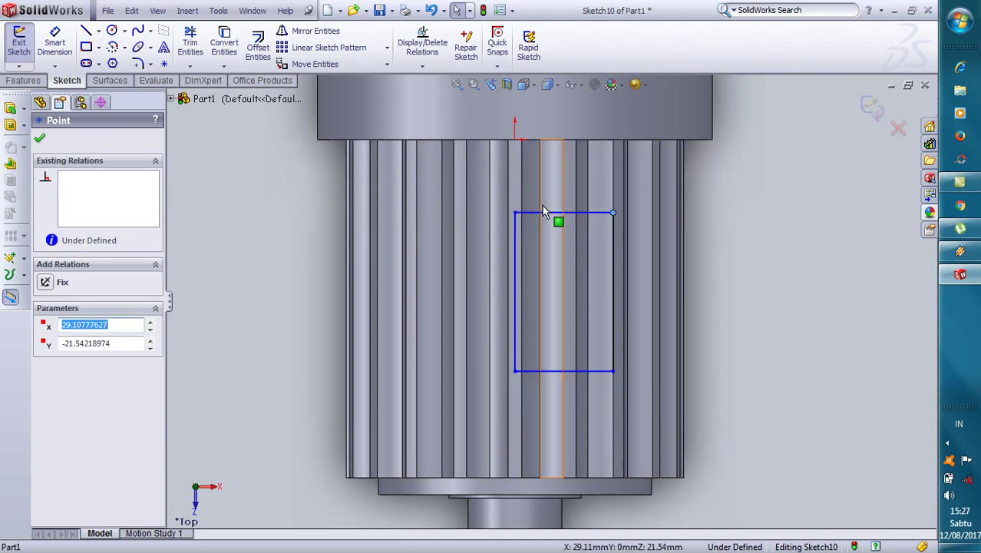
key("ctrl+z")
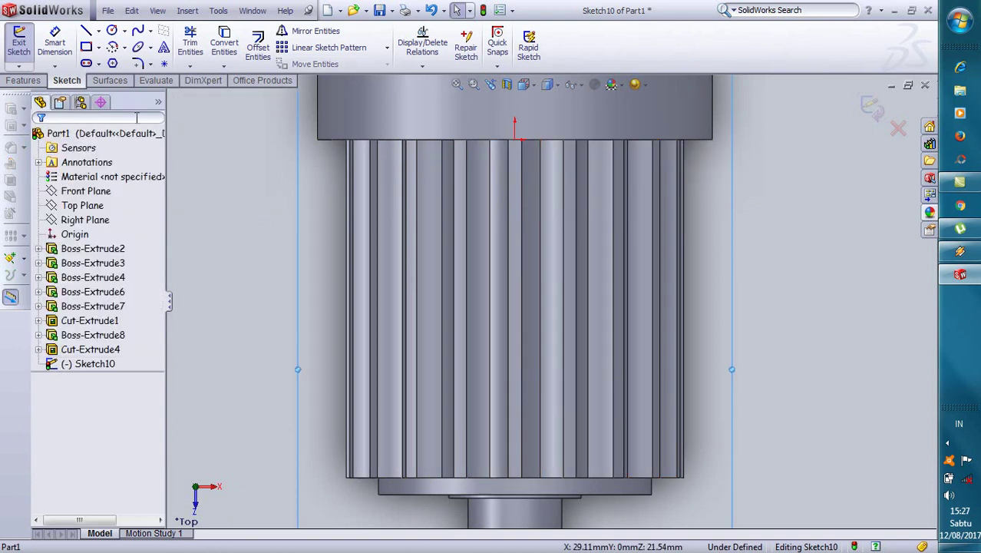
Draw four connected lines outlining a rectangle on the fins below the end cap.
left_click(98, 31)
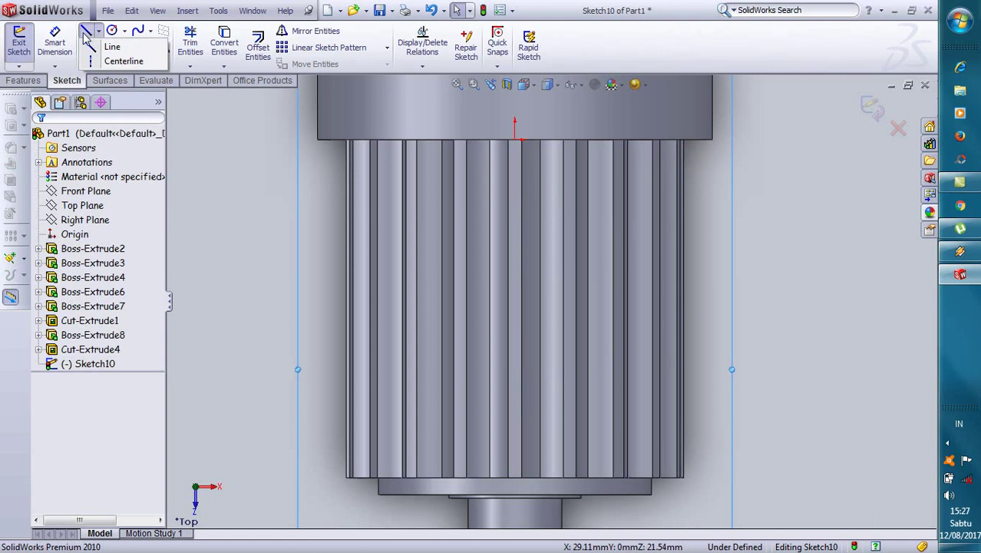
left_click(109, 47)
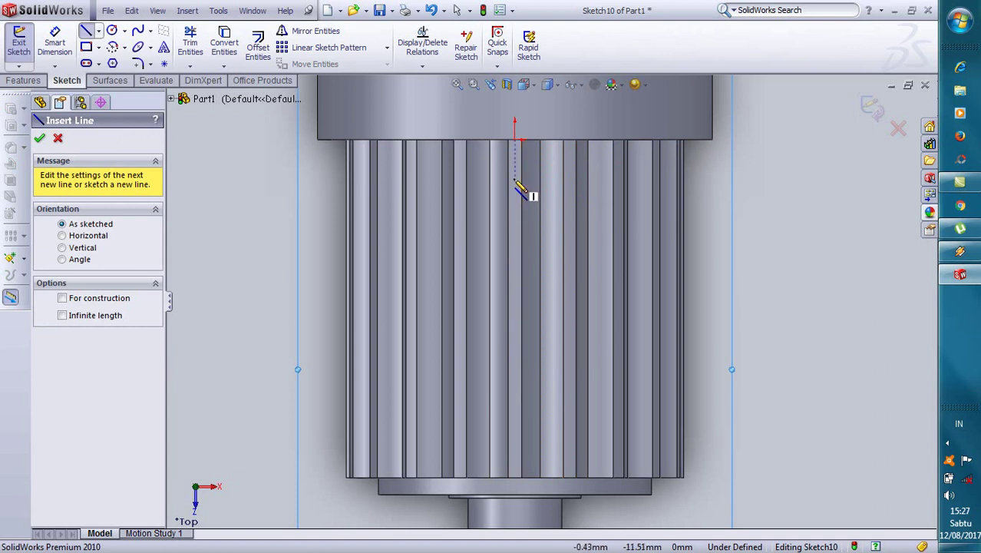
left_click(514, 181)
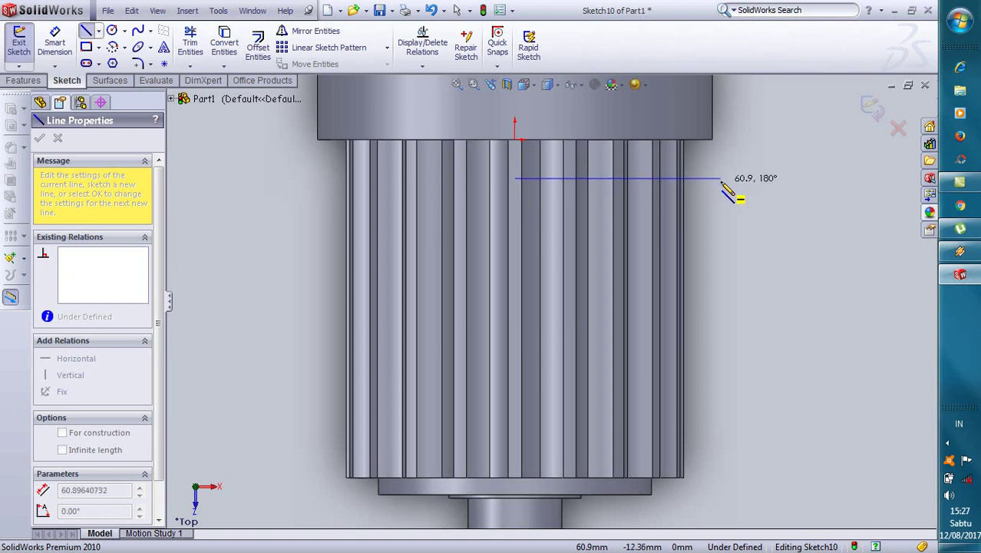
left_click(634, 178)
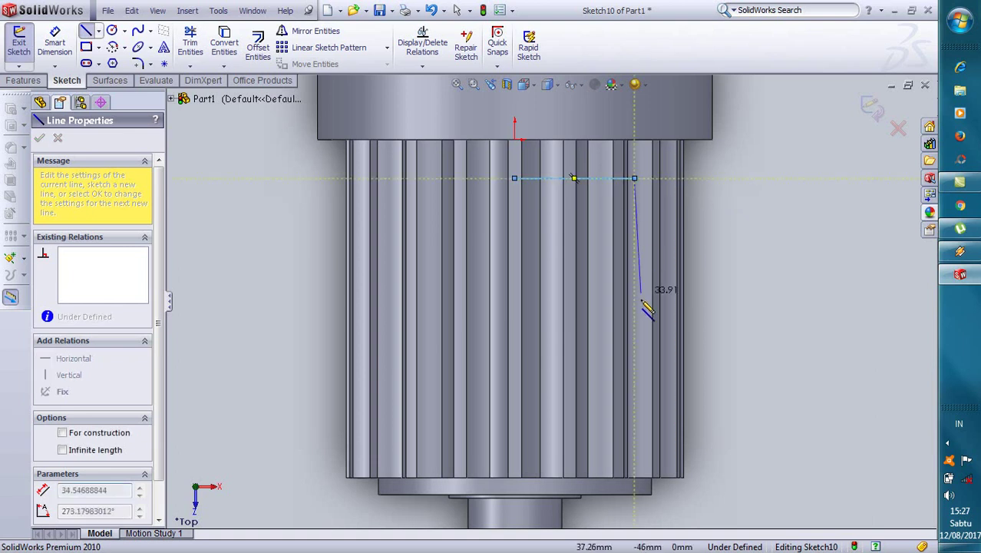
left_click(634, 422)
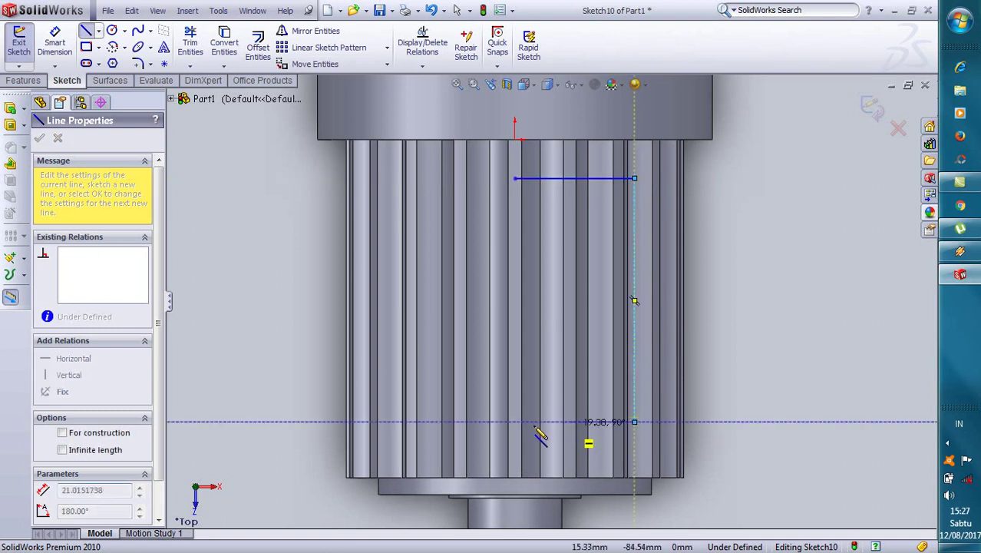
left_click(405, 422)
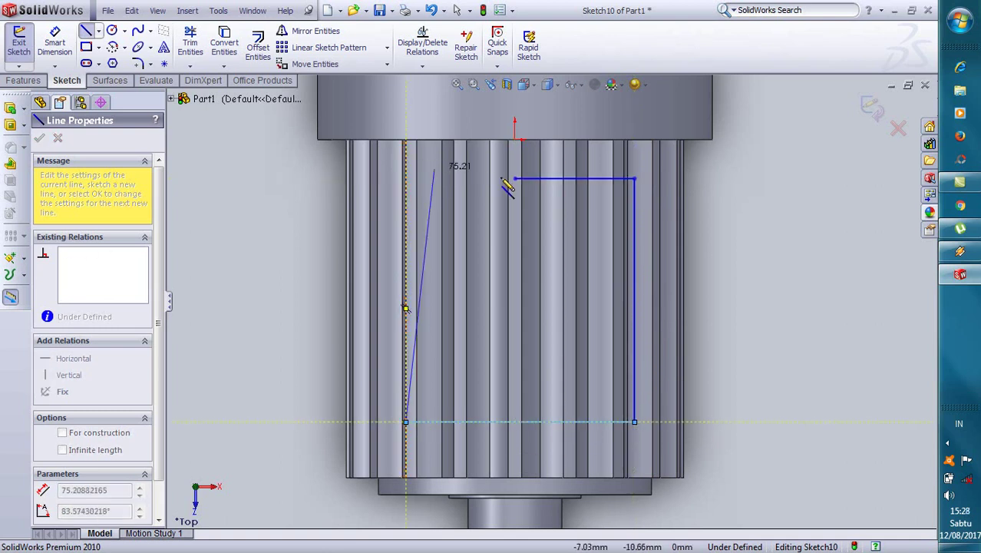
left_click(406, 172)
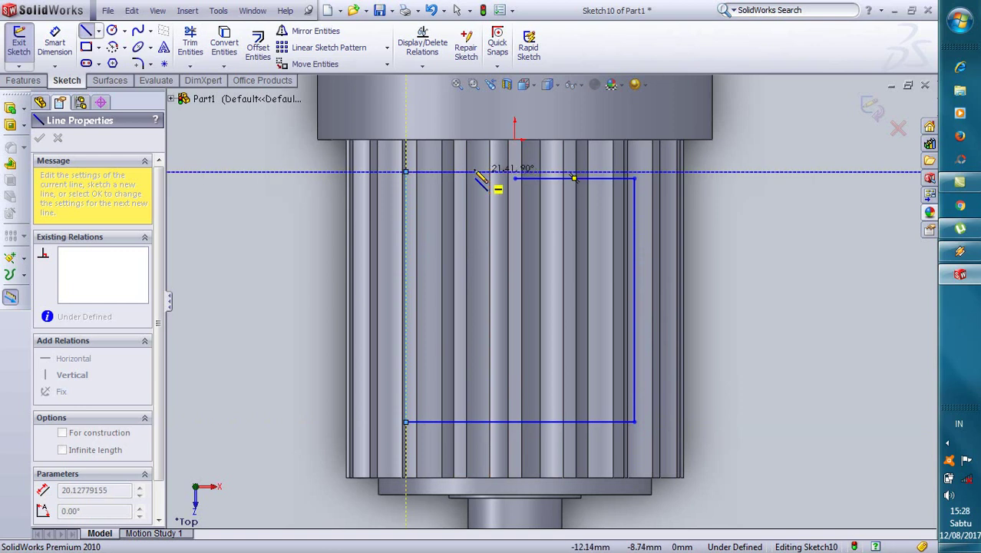
right_click(487, 184)
left_click(489, 181)
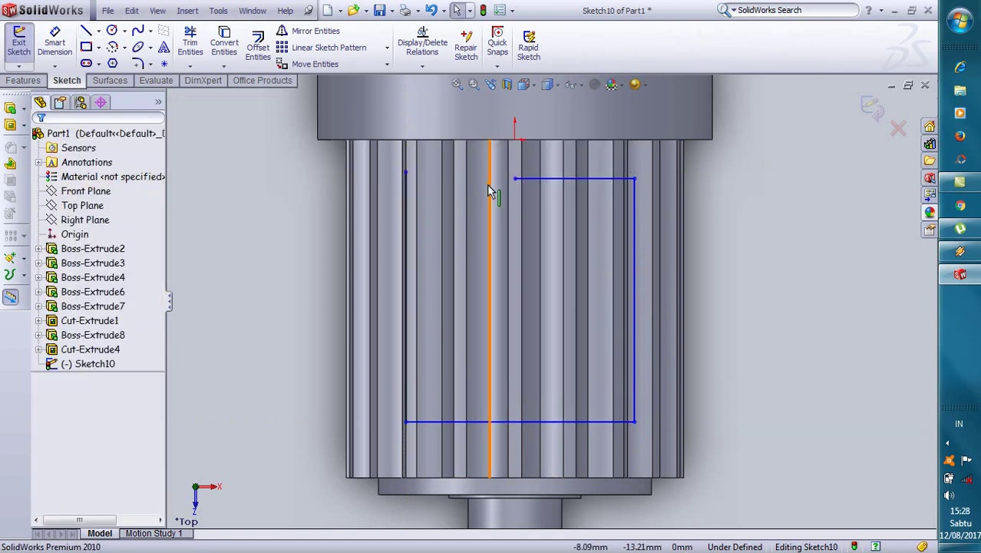
Add a horizontal line closing the outline's top edge at the left corner.
scroll(479, 169, "down", 1)
key("Return")
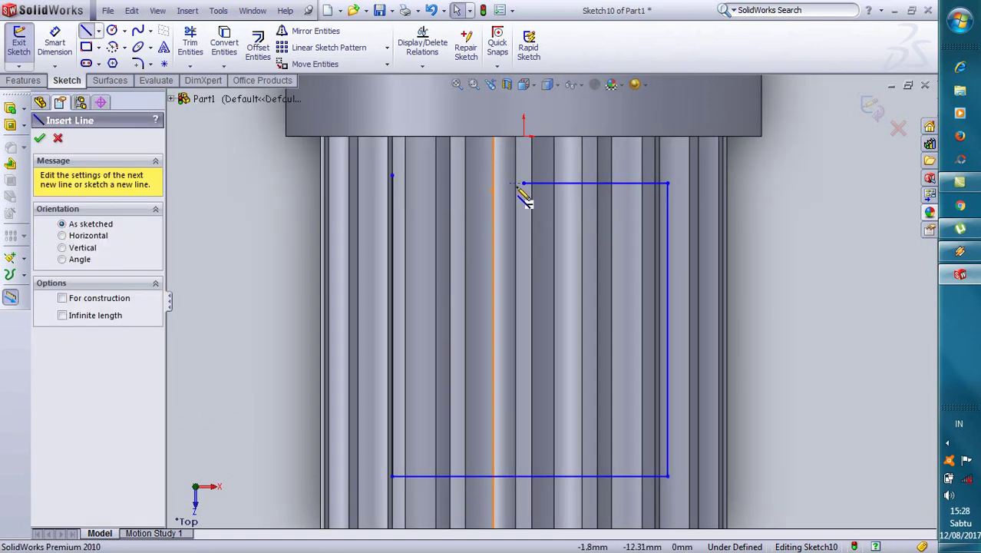
left_click(524, 182)
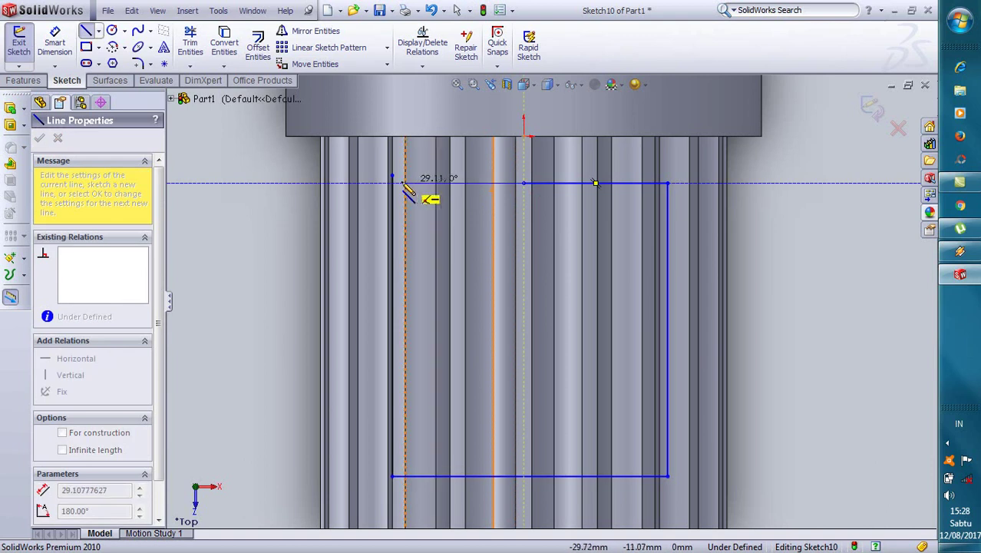
left_click(393, 183)
right_click(393, 183)
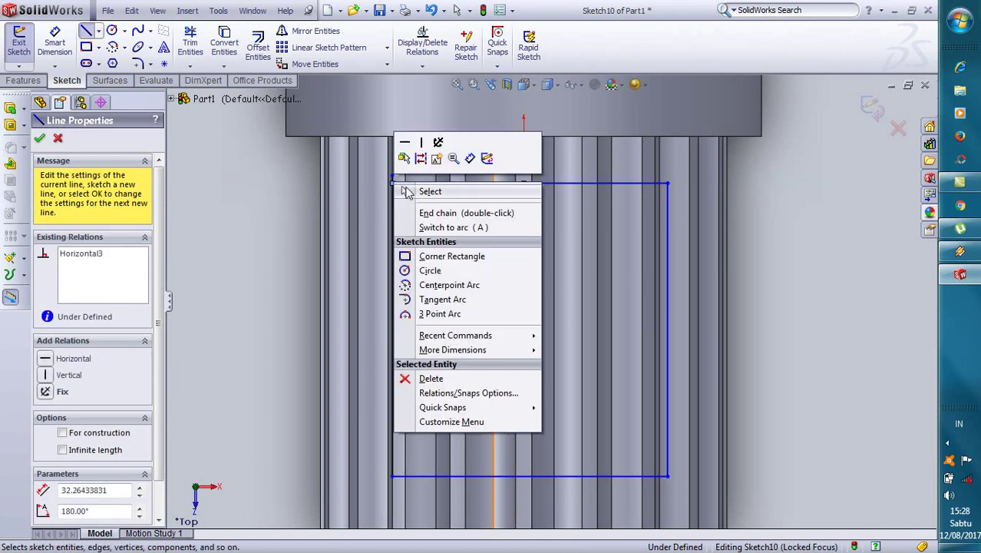
left_click(411, 190)
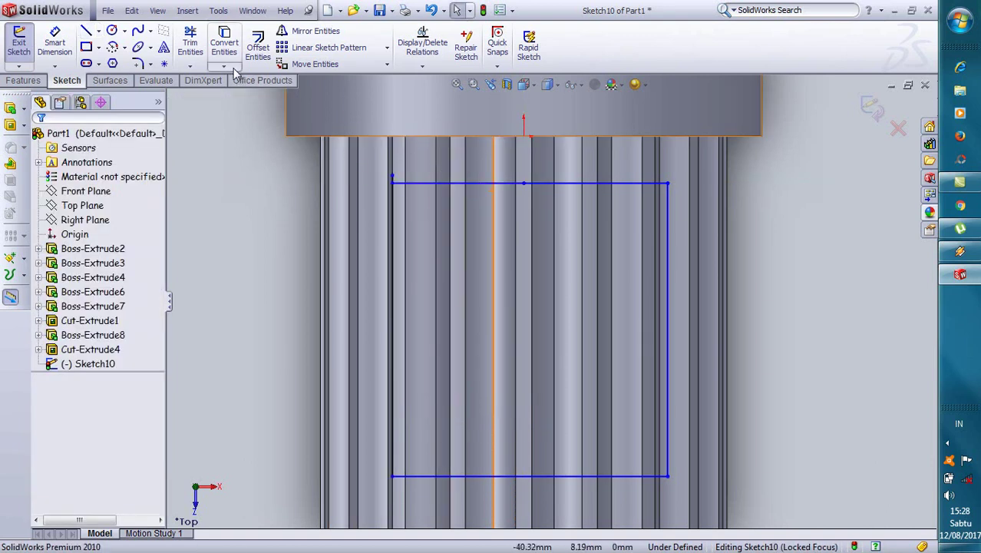
Dimension the outline's top edge to 50 mm wide.
left_click(54, 43)
left_click(392, 183)
left_click(668, 183)
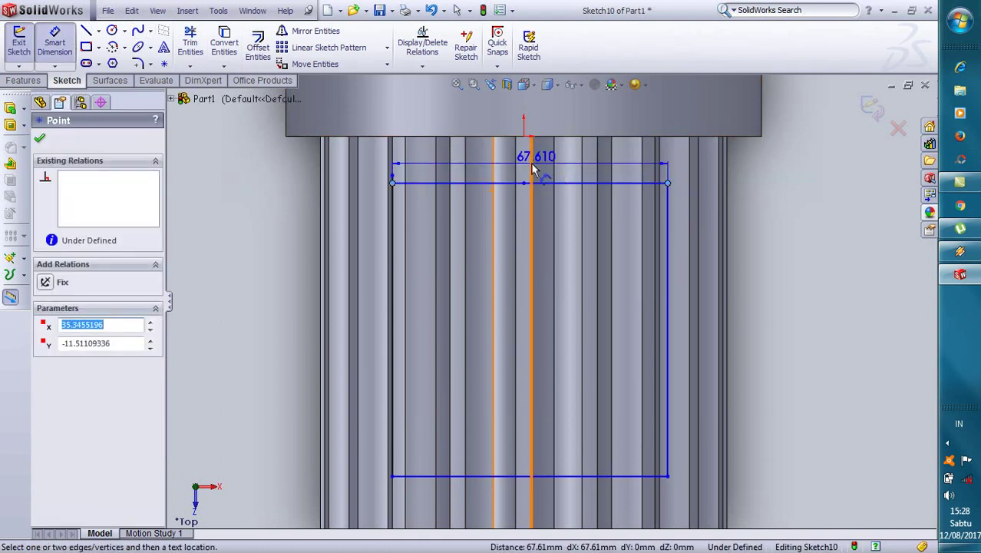
left_click(535, 169)
type("5")
left_click(475, 186)
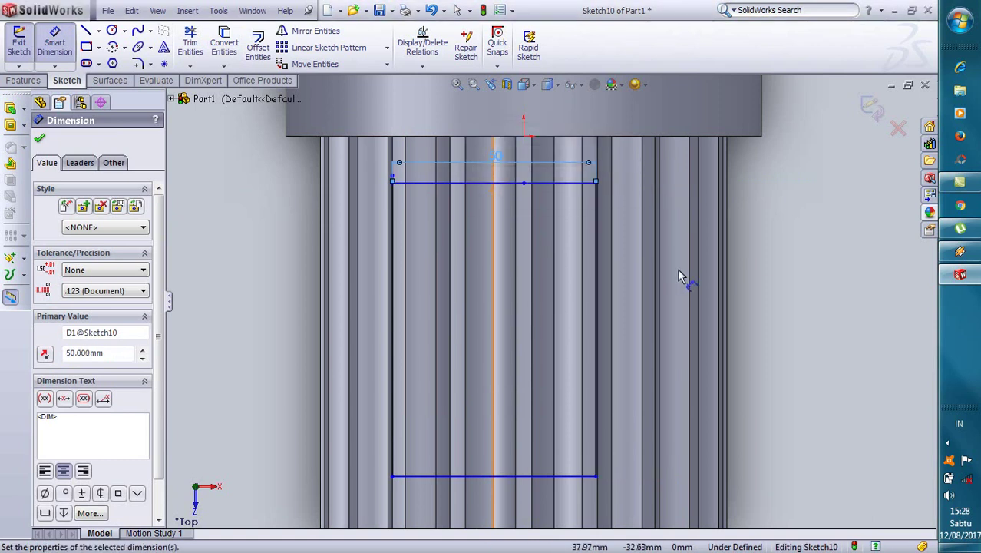
Dimension the outline's right side to 70 mm tall.
scroll(535, 235, "down", 1)
scroll(536, 235, "up", 3)
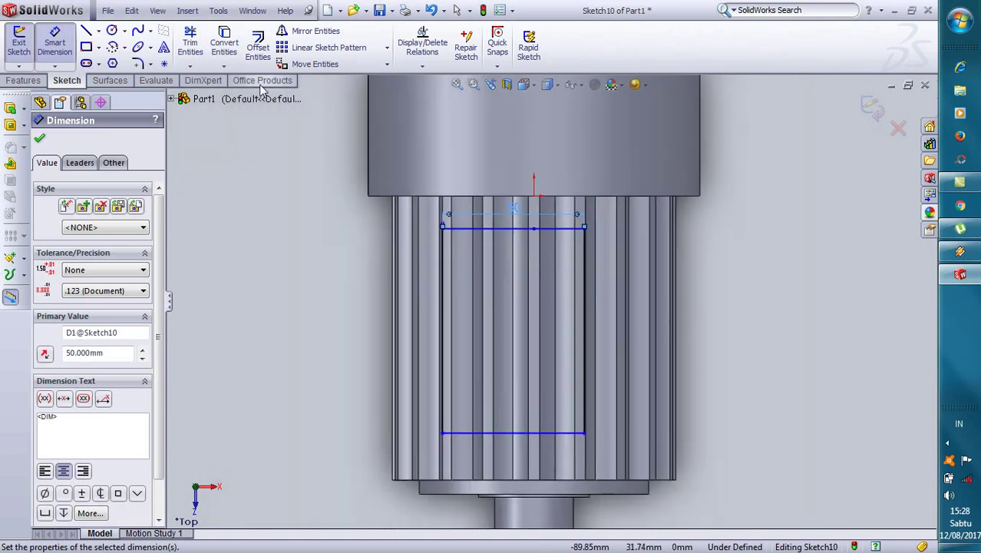
scroll(548, 302, "down", 1)
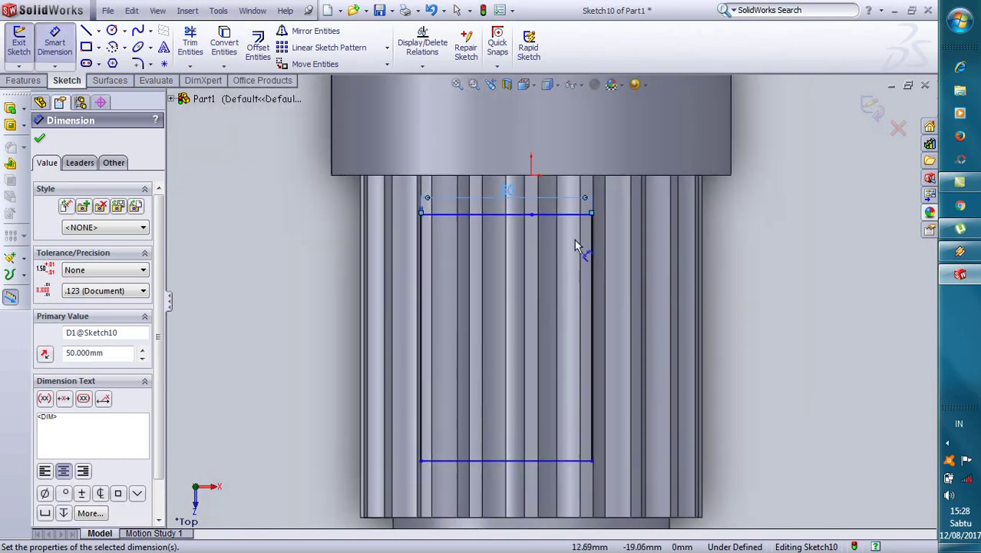
left_click(592, 214)
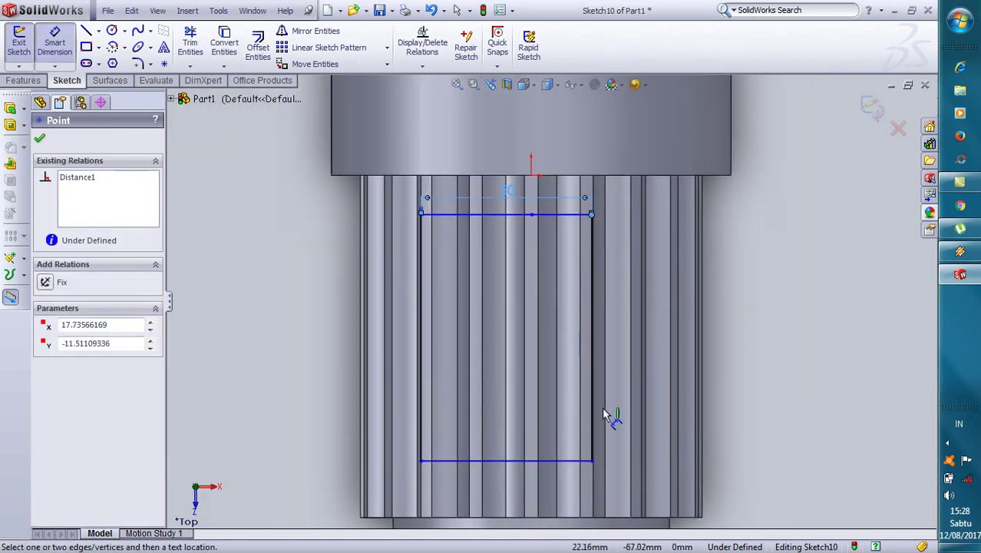
left_click(592, 459)
left_click(662, 345)
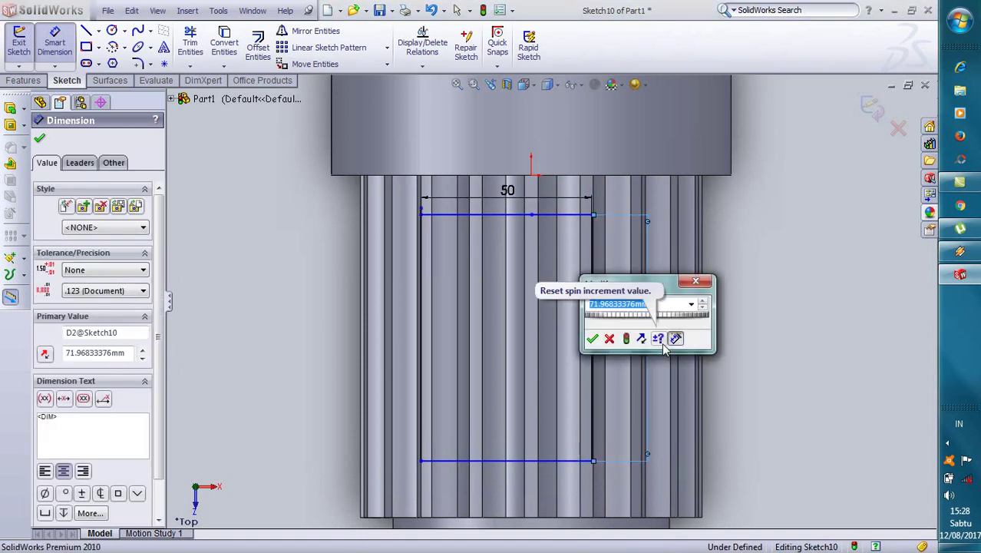
type("70")
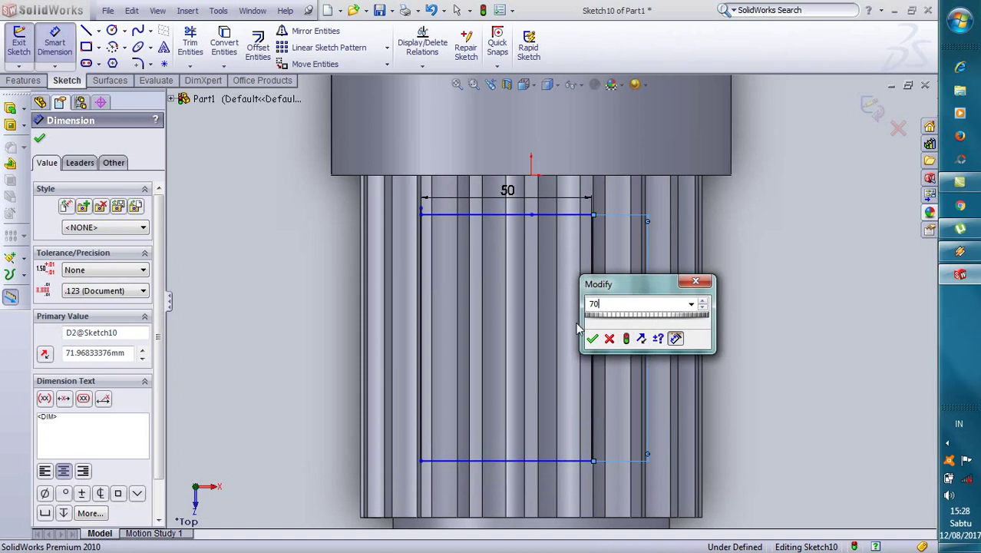
left_click(592, 339)
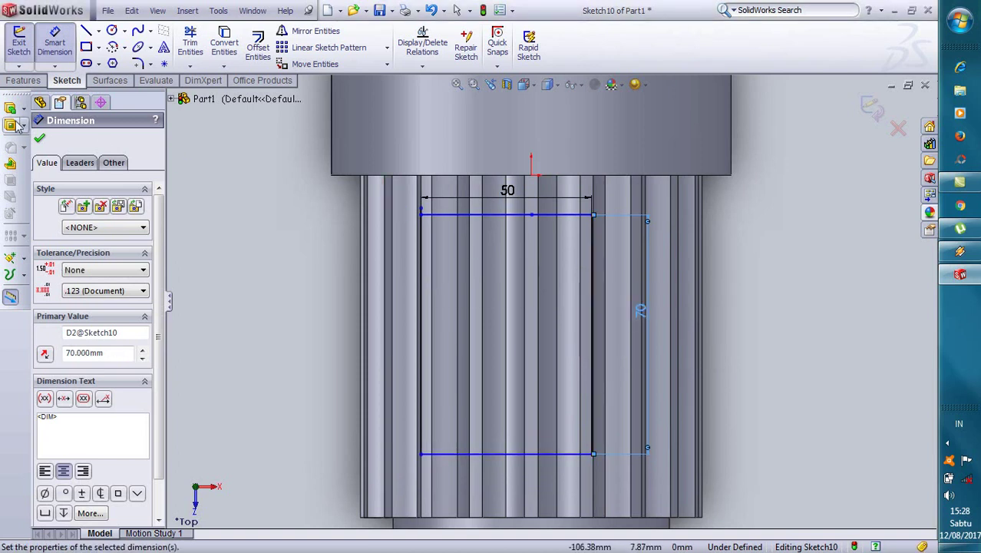
Start an Extruded Boss/Base in isometric view with the rectangle contour selected.
left_click(10, 110)
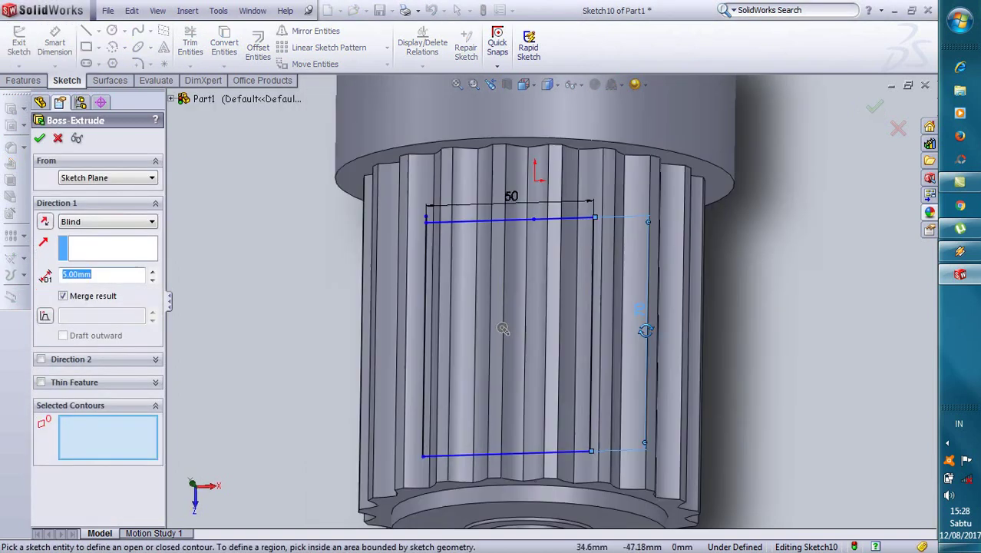
mouse_move(645, 330)
middle_mouse_down()
mouse_move(702, 161)
mouse_move(668, 160)
middle_mouse_up()
left_click(524, 85)
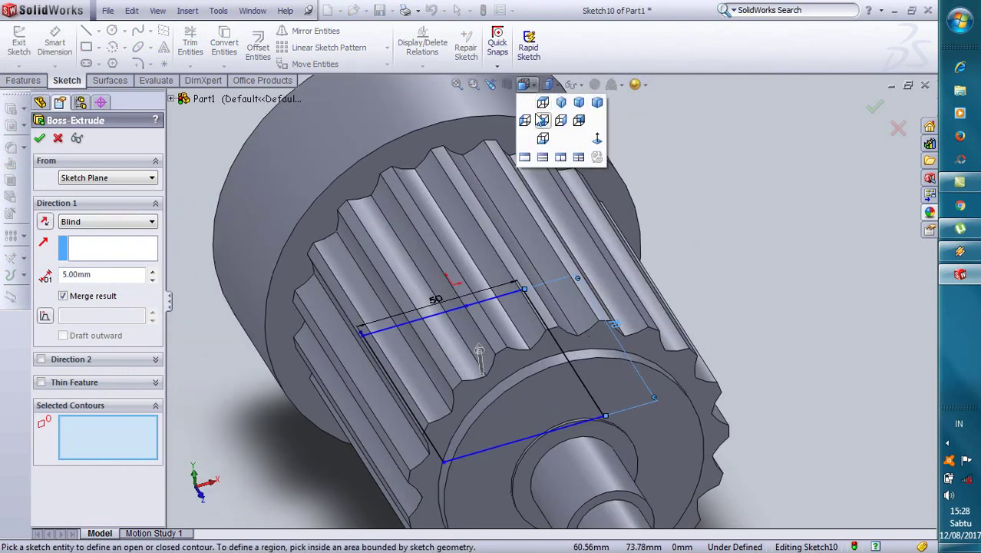
left_click(561, 119)
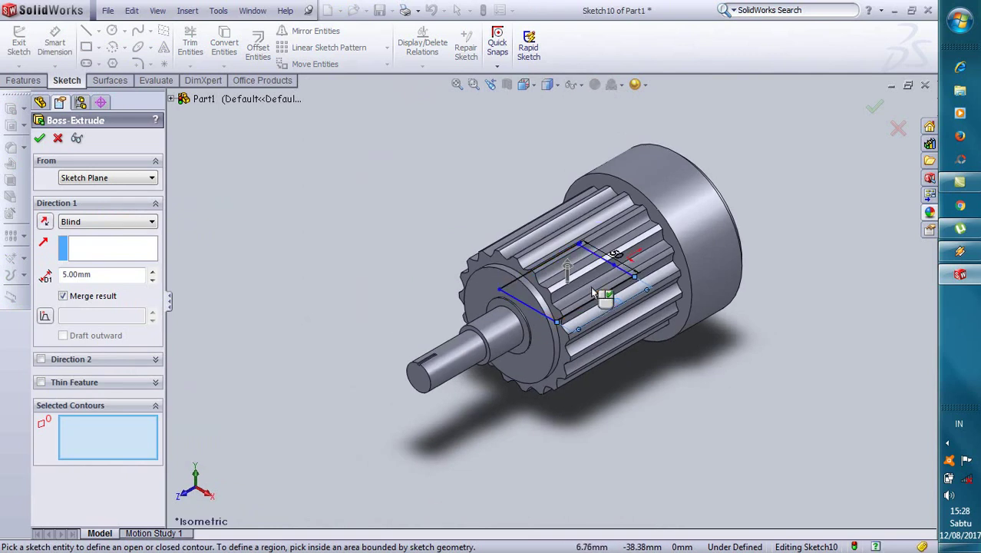
scroll(600, 294, "down", 2)
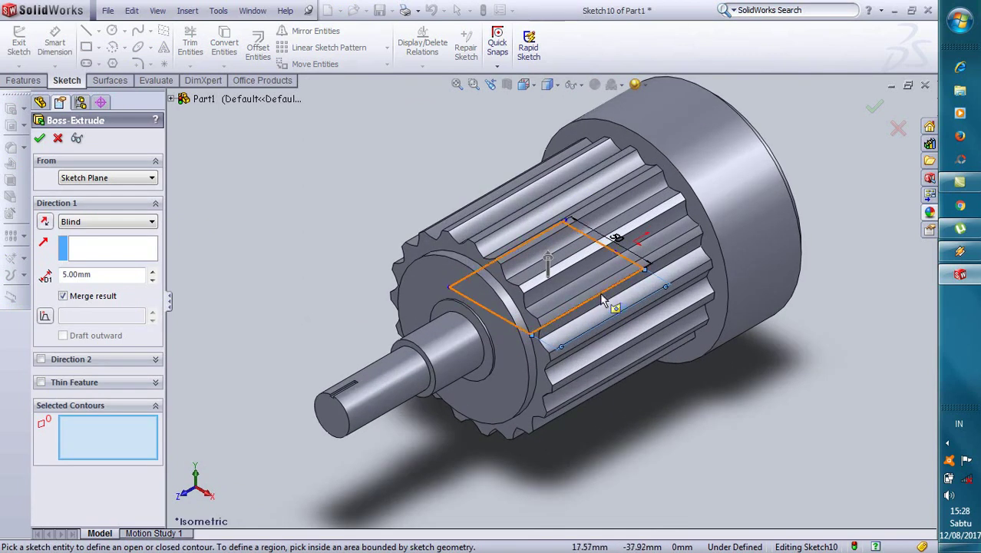
left_click(601, 295)
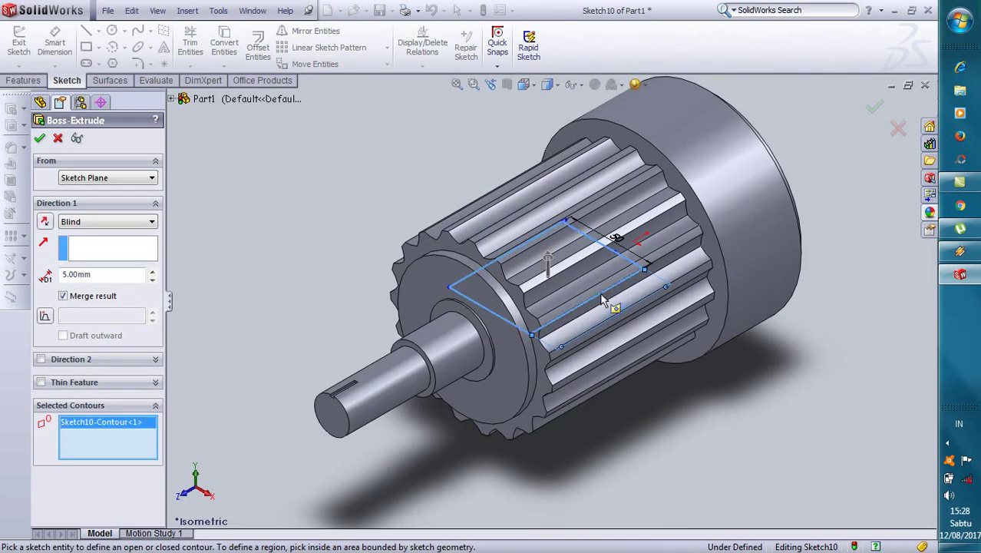
Set the extrusion upward to a Blind depth of 70 mm and accept it.
left_click(113, 256)
left_click_drag(548, 261, 551, 190)
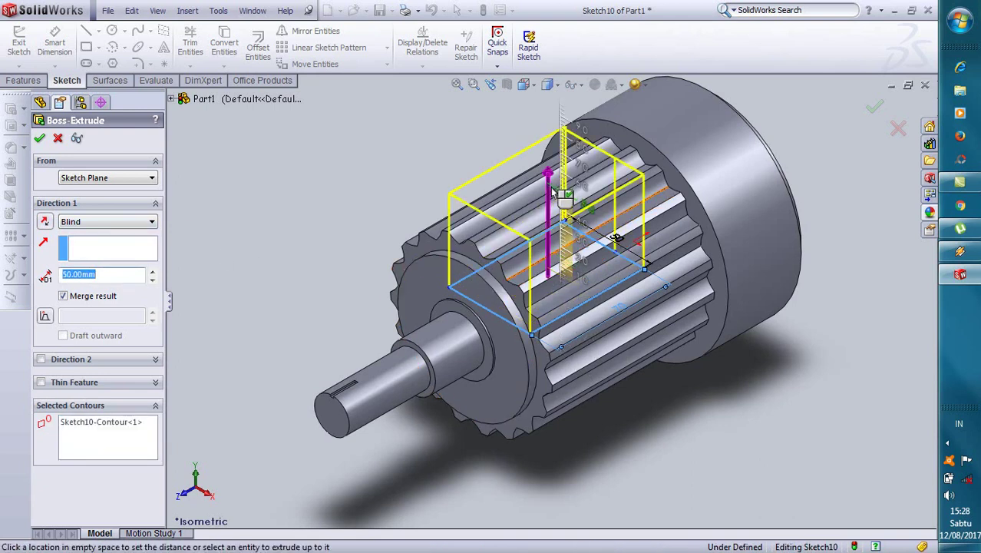
scroll(553, 192, "down", 2)
left_click_drag(553, 225, 552, 168)
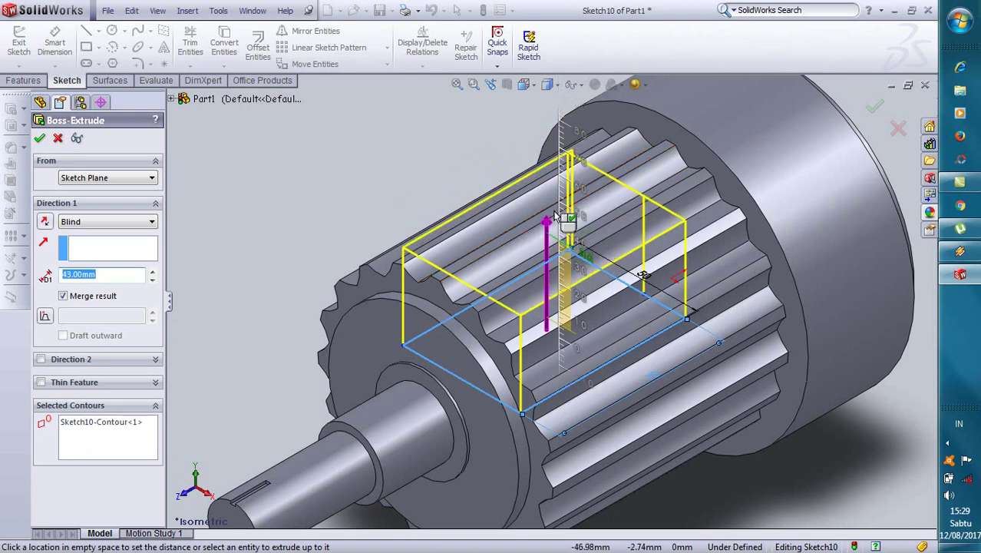
left_click(551, 169)
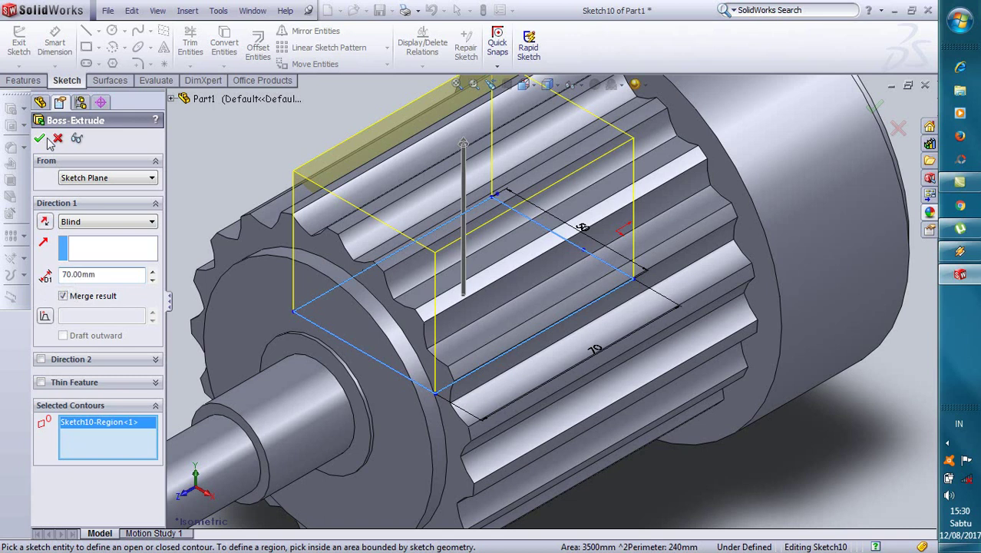
left_click(39, 138)
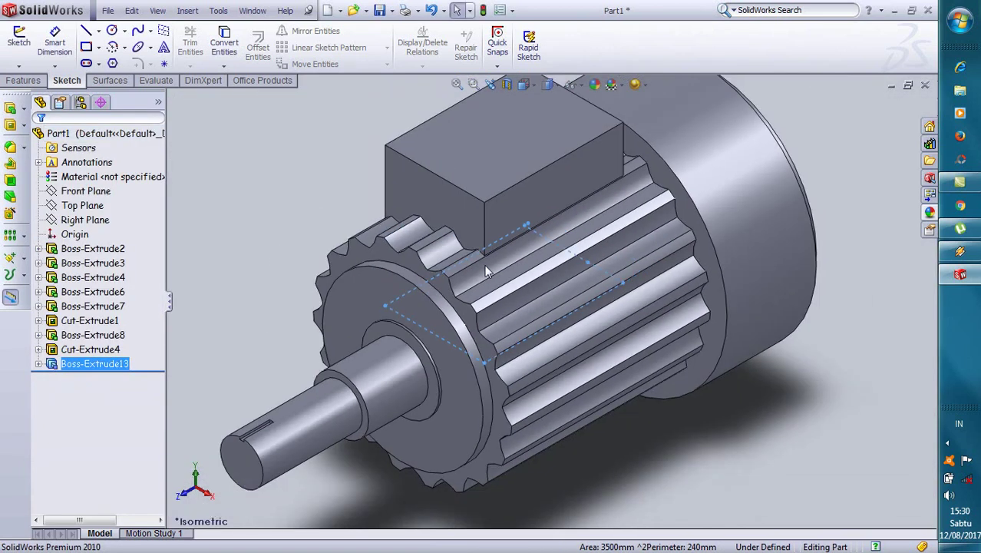
Select the new block's top face and turn the view normal to it.
mouse_move(485, 265)
middle_mouse_down()
mouse_move(558, 287)
mouse_move(526, 274)
mouse_move(525, 265)
mouse_move(555, 263)
mouse_move(489, 243)
mouse_move(536, 237)
mouse_move(499, 265)
mouse_move(506, 260)
mouse_move(554, 323)
mouse_move(449, 390)
mouse_move(522, 284)
mouse_move(575, 130)
middle_mouse_up()
scroll(590, 142, "down", 2)
left_click(449, 203)
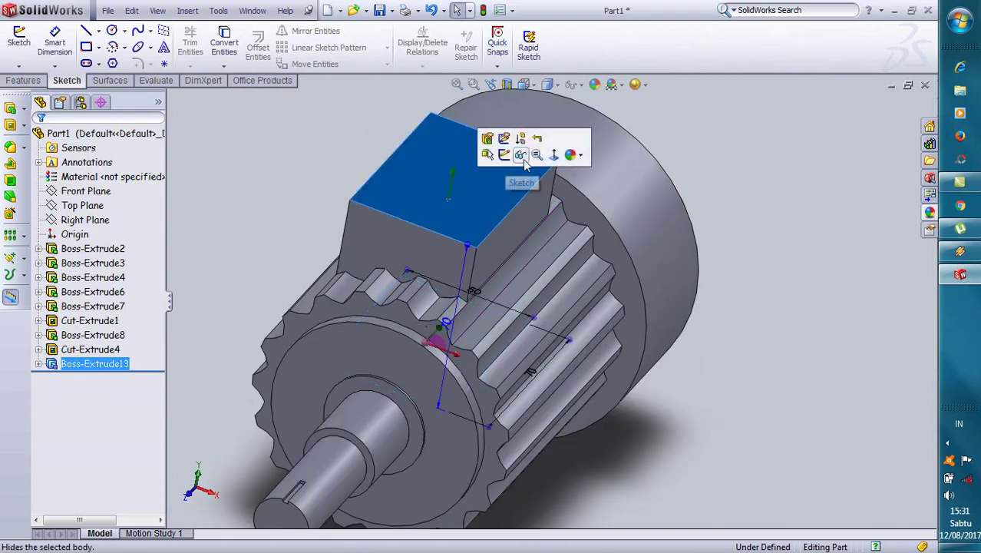
left_click(556, 153)
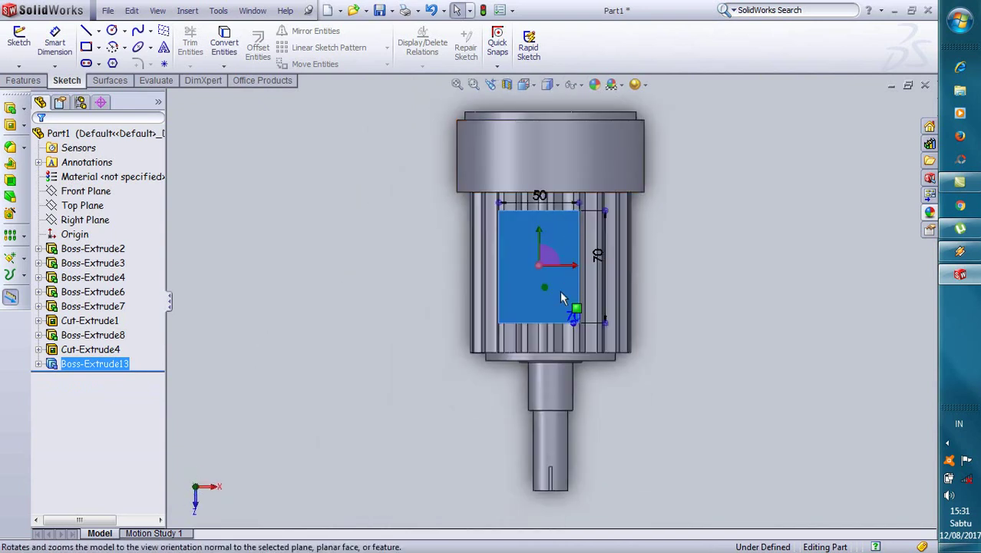
scroll(522, 244, "down", 1)
scroll(552, 230, "up", 1)
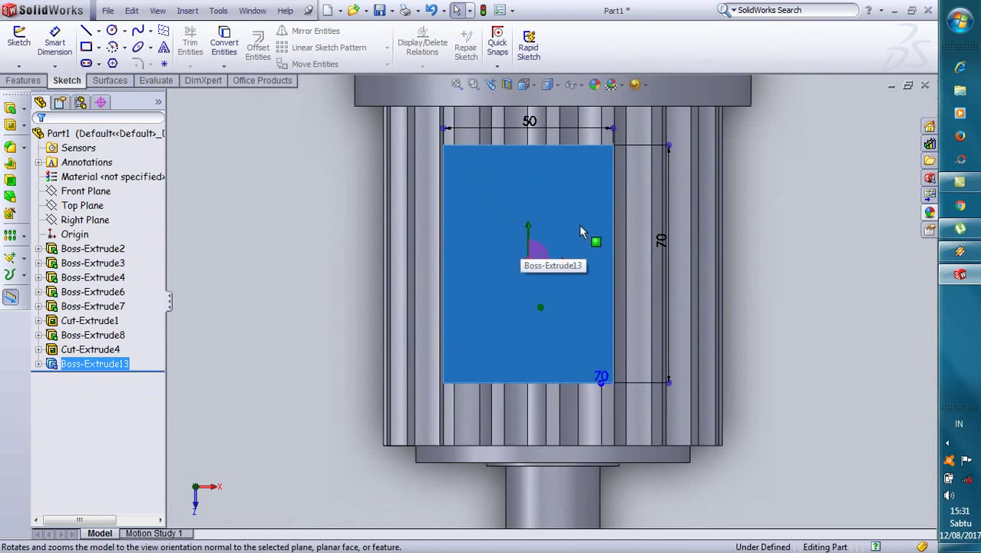
scroll(579, 228, "down", 1)
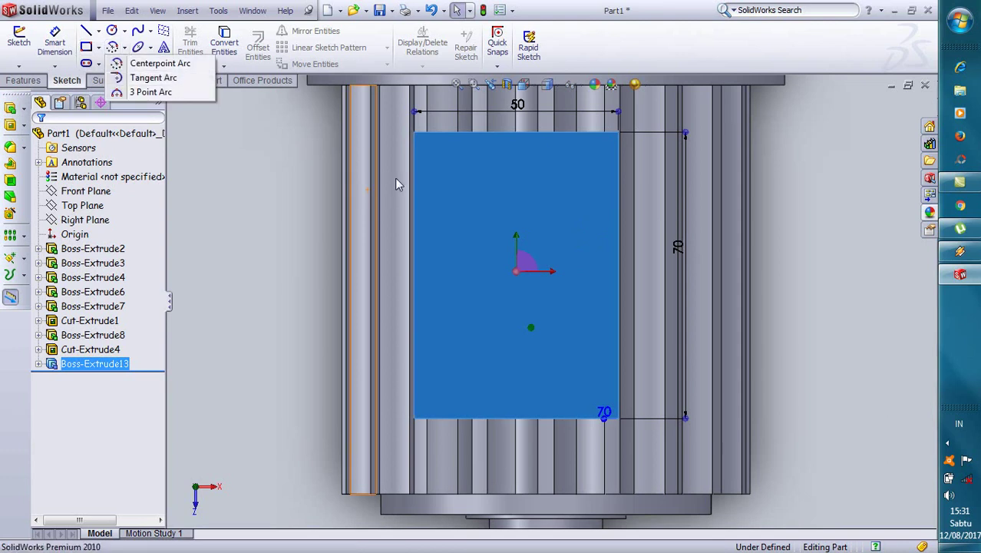
left_click(99, 47)
Draw a corner rectangle inset within the block's top face in Sketch11.
left_click(123, 61)
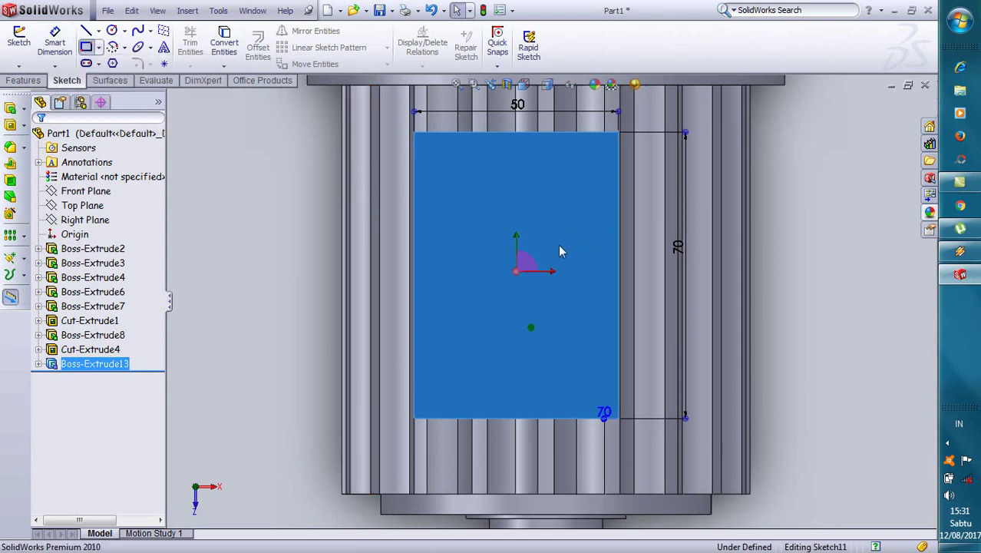
left_click(435, 158)
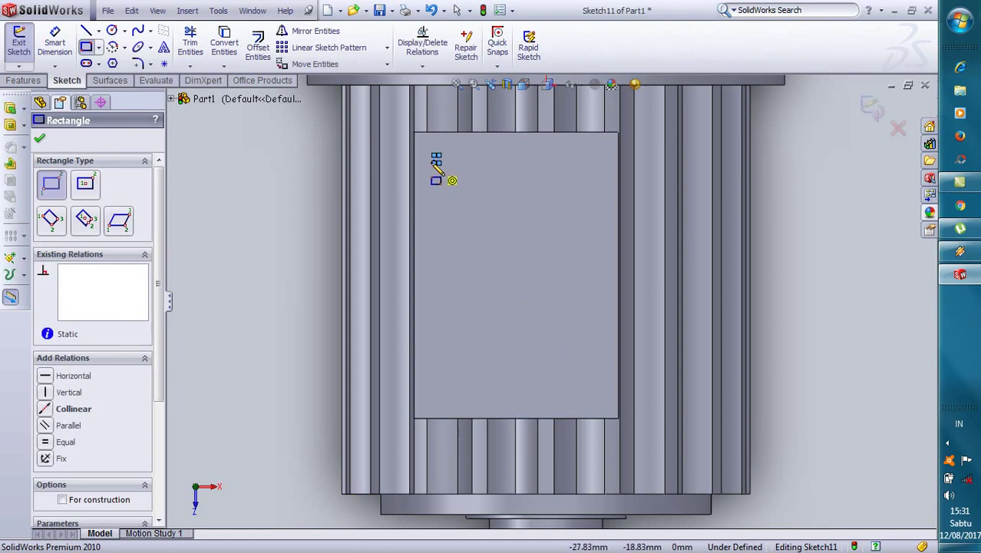
key("Escape")
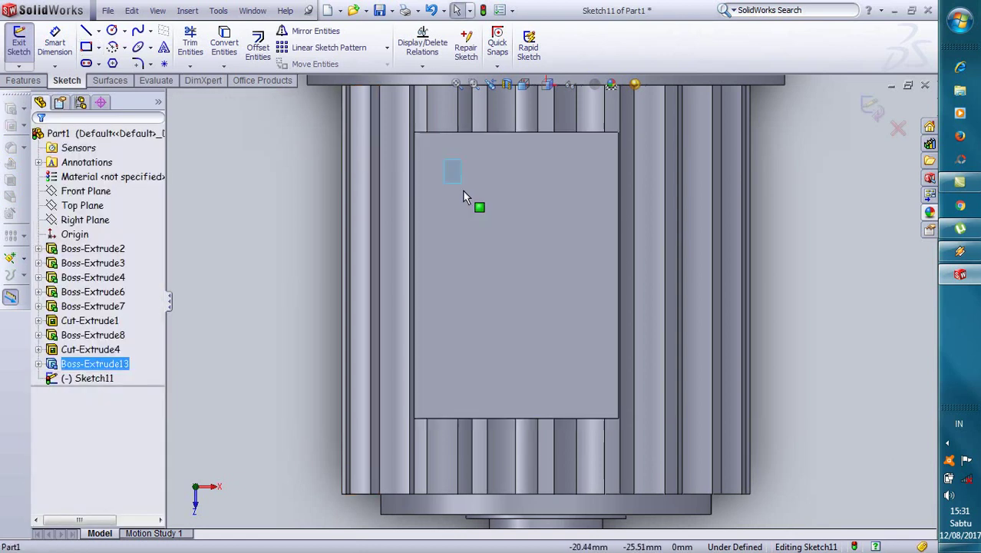
left_click_drag(464, 196, 554, 350)
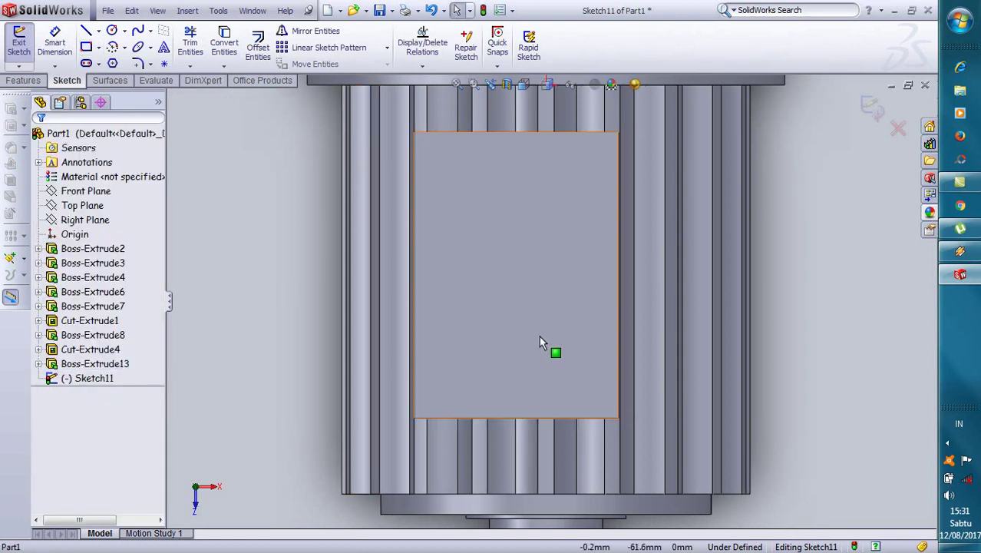
left_click(86, 47)
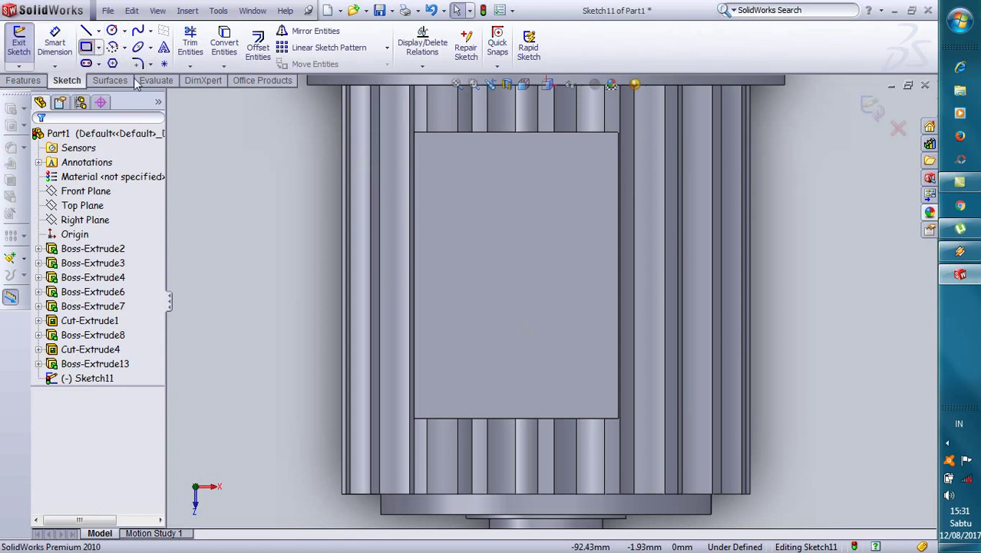
left_click(431, 161)
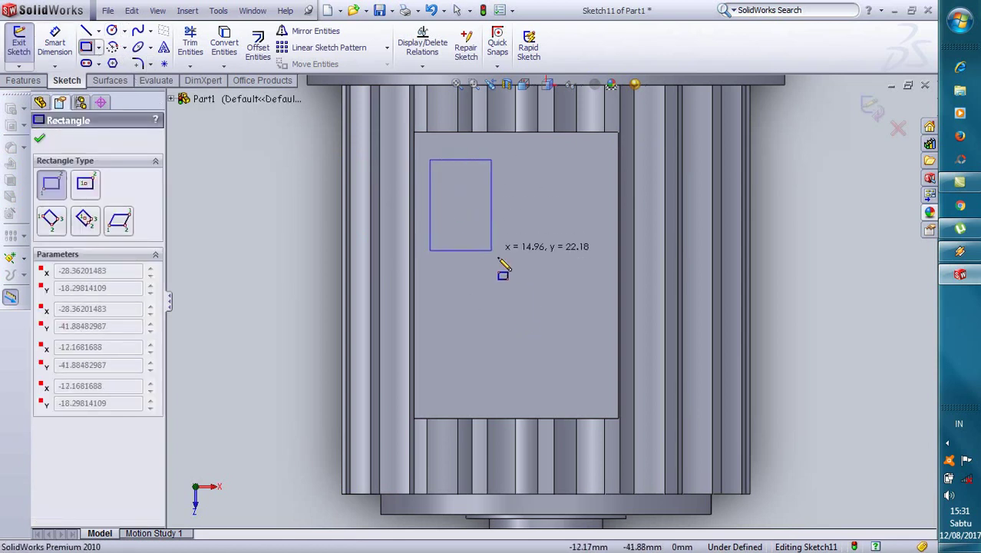
left_click(601, 396)
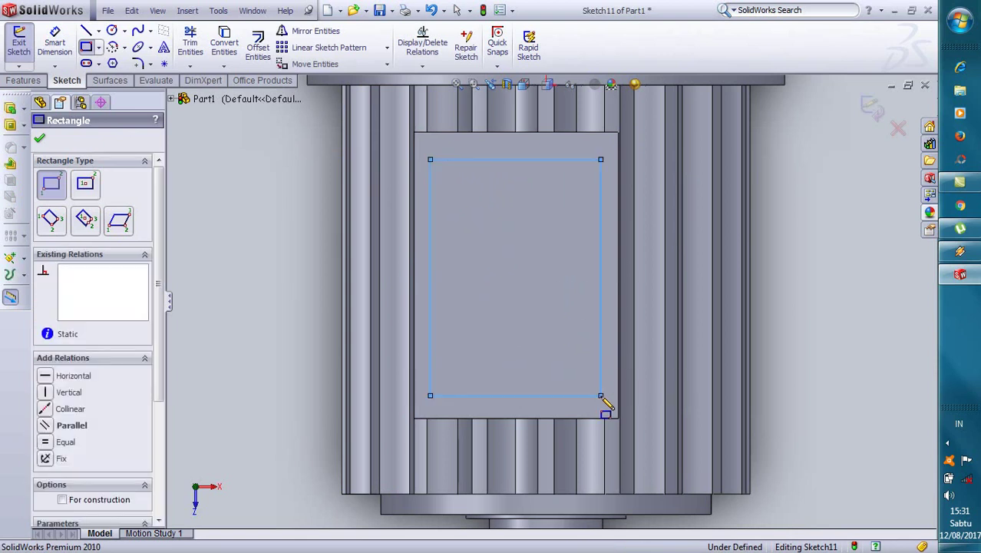
left_click(64, 42)
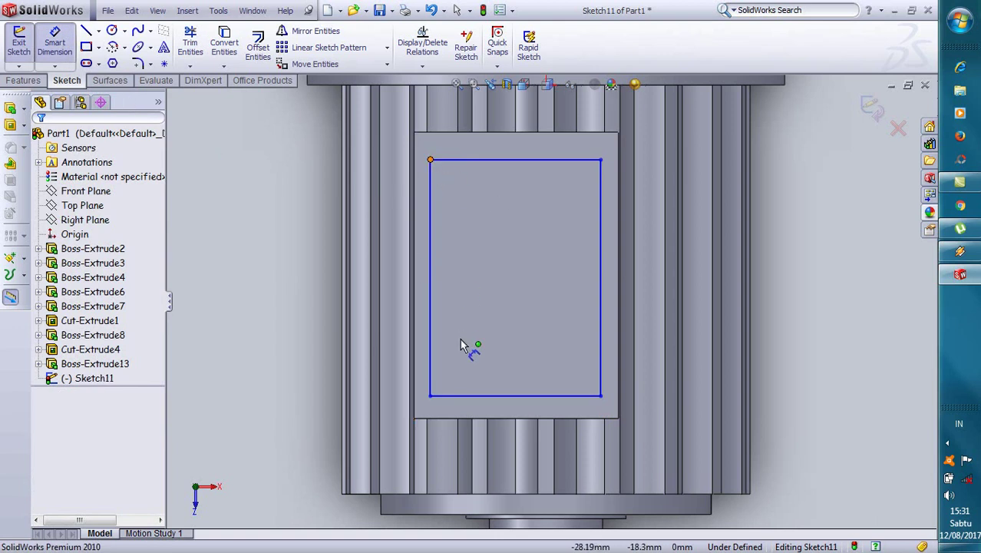
Try a 70 mm height dimension on the rectangle, then undo it.
left_click(430, 396)
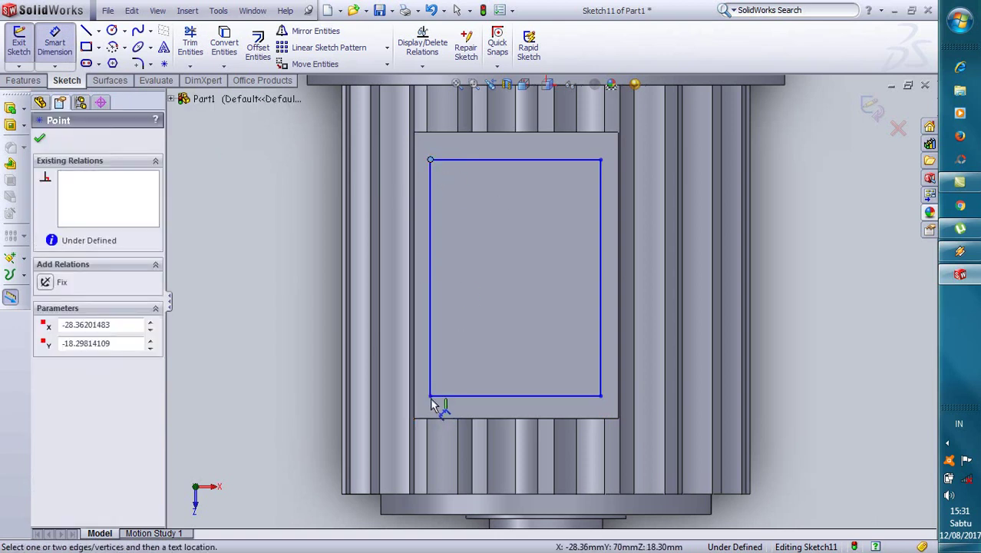
left_click(430, 397)
left_click(374, 270)
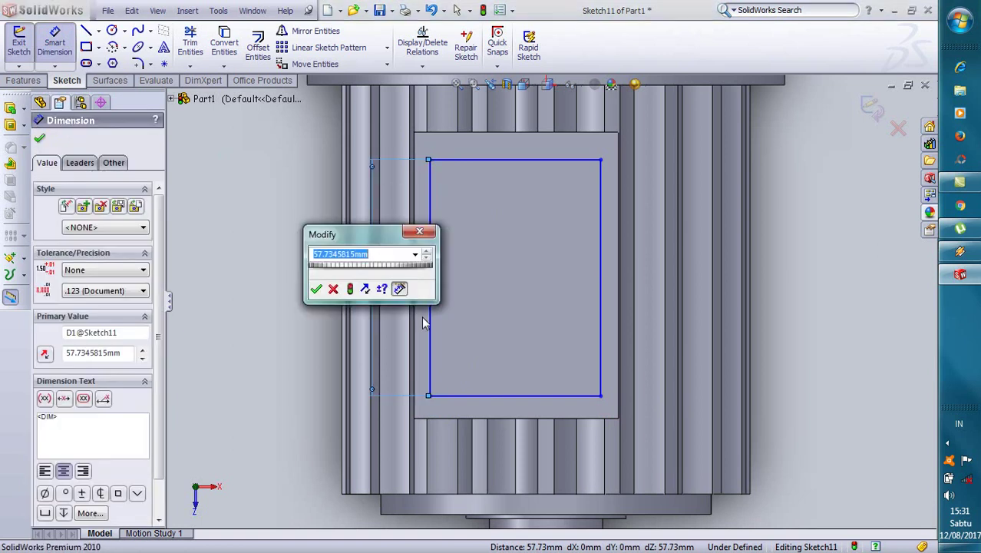
type("70")
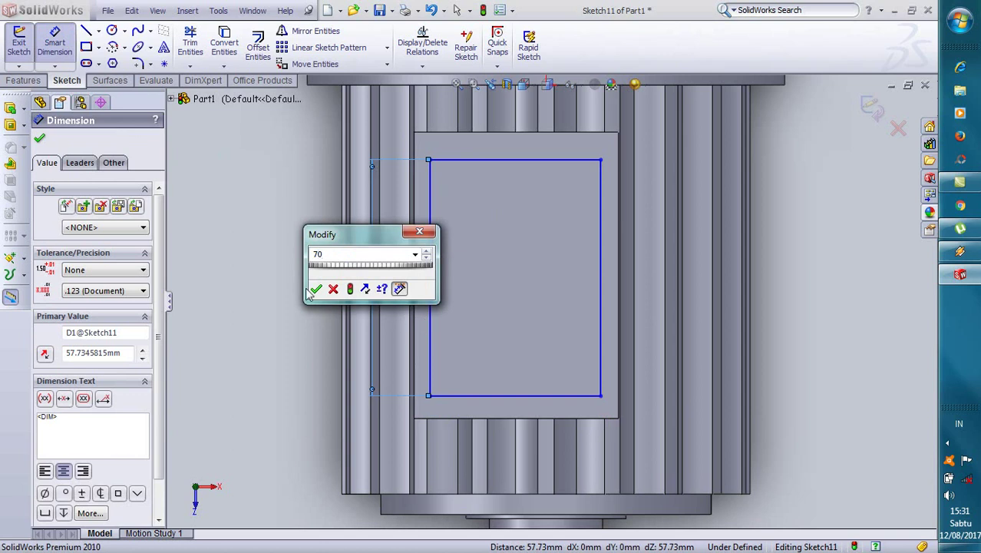
left_click(317, 291)
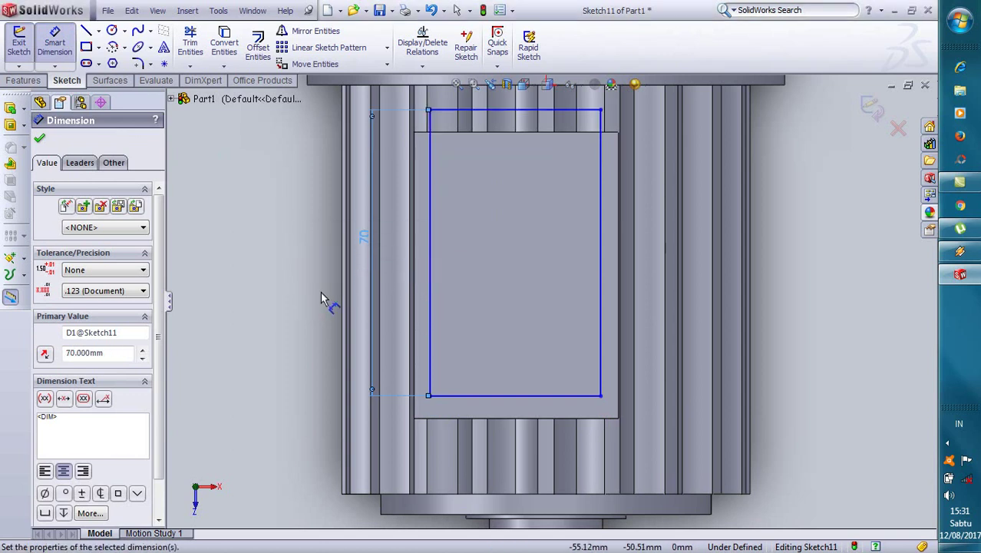
key("Escape")
key("ctrl+z")
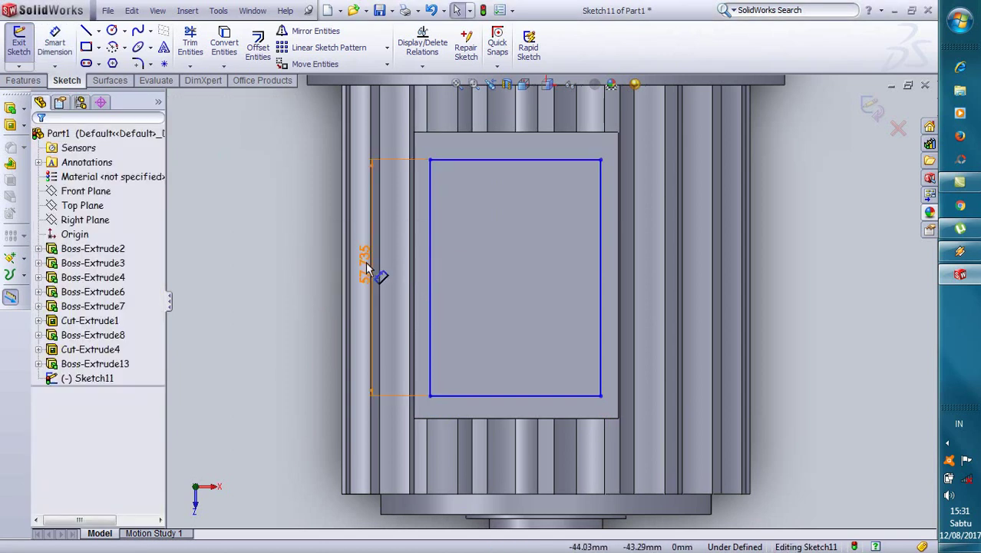
key("ctrl+z")
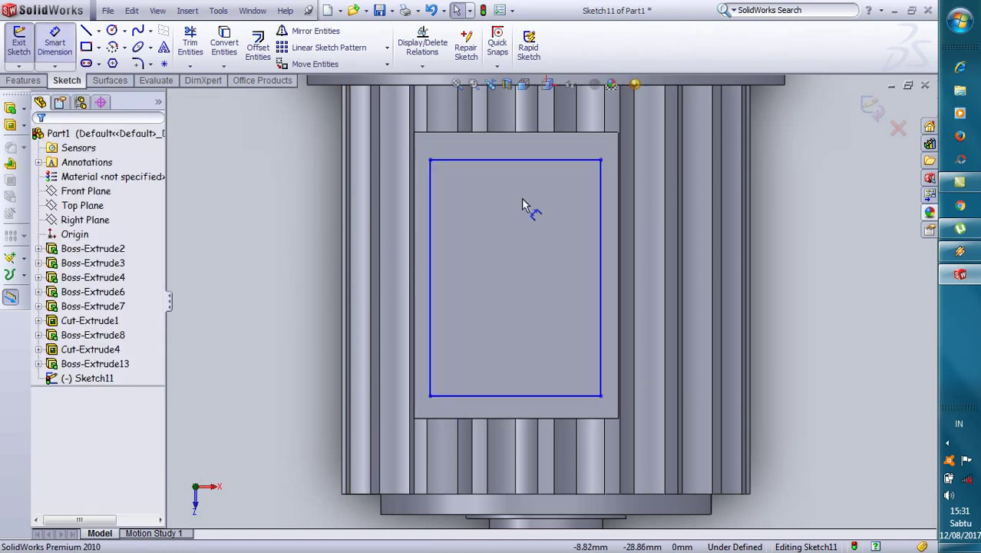
Dimension the rectangle's left side to 57 mm tall.
left_click(430, 160)
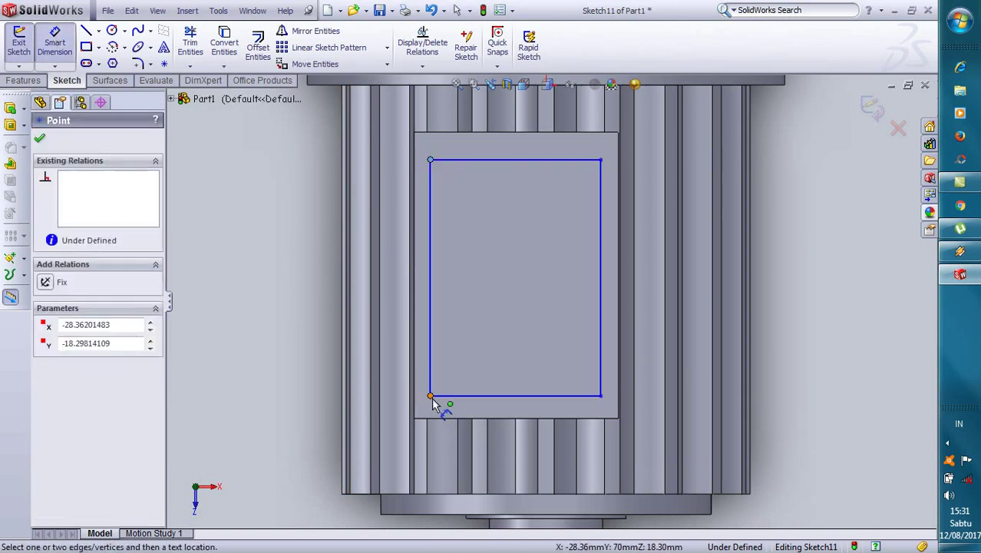
left_click(431, 397)
left_click(383, 282)
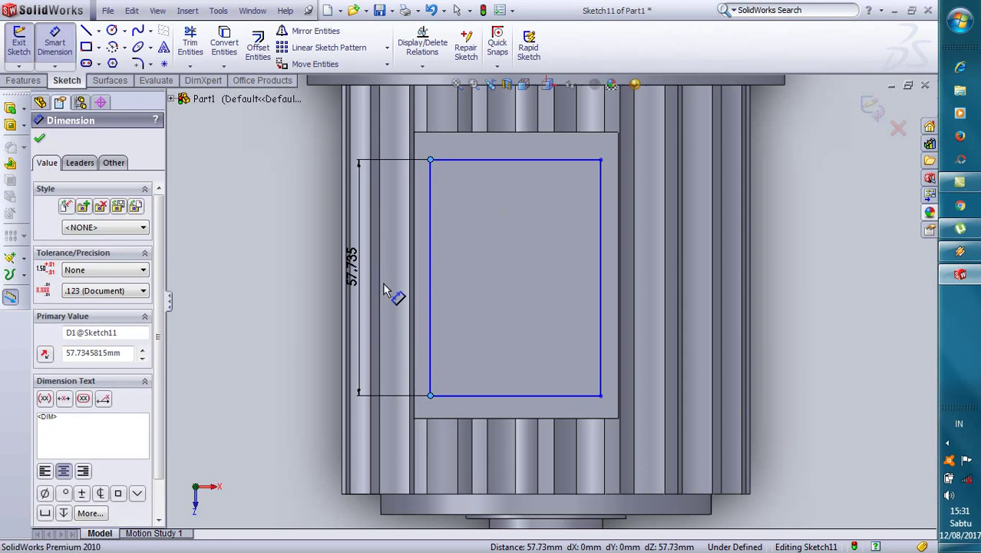
type("57")
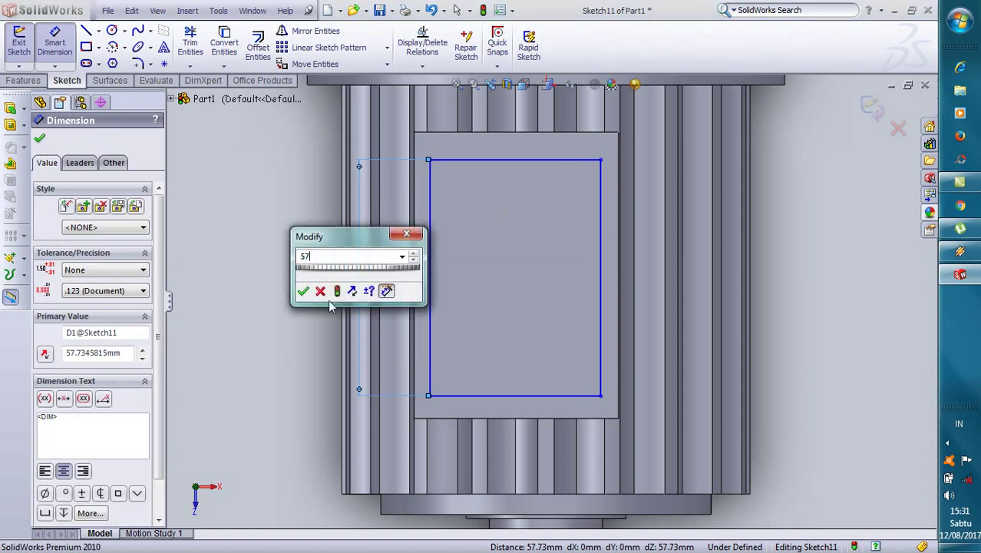
left_click(305, 292)
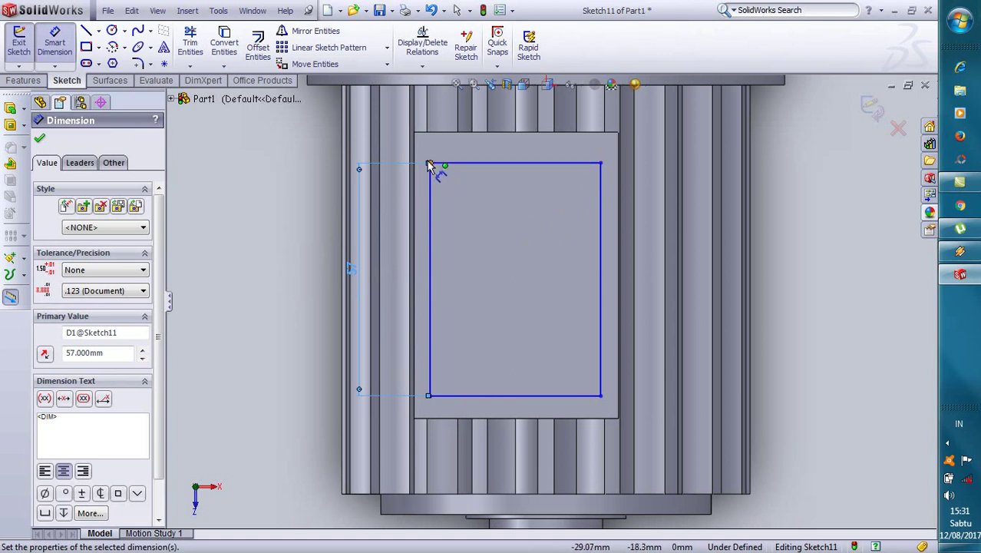
Dimension the rectangle's top edge to 41 mm wide.
left_click(565, 163)
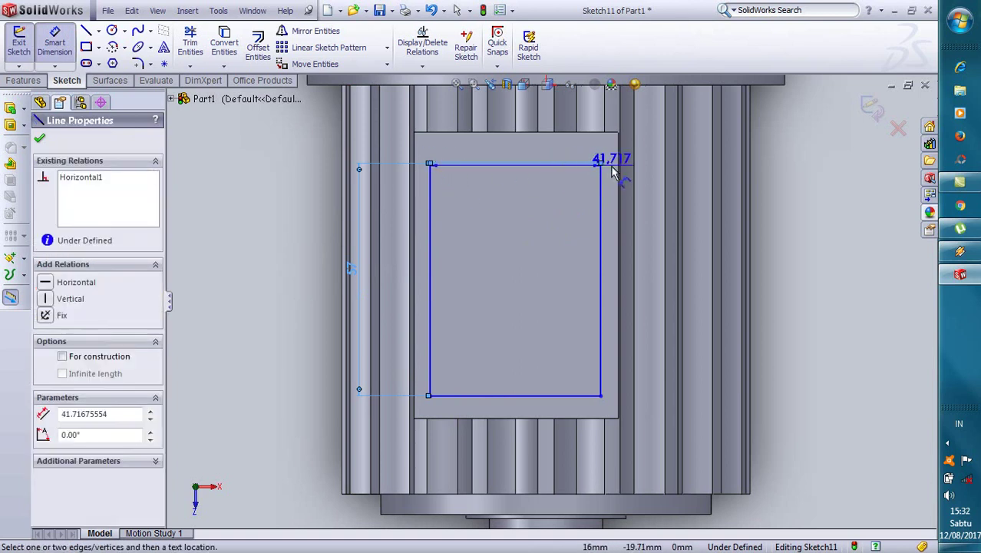
left_click(518, 151)
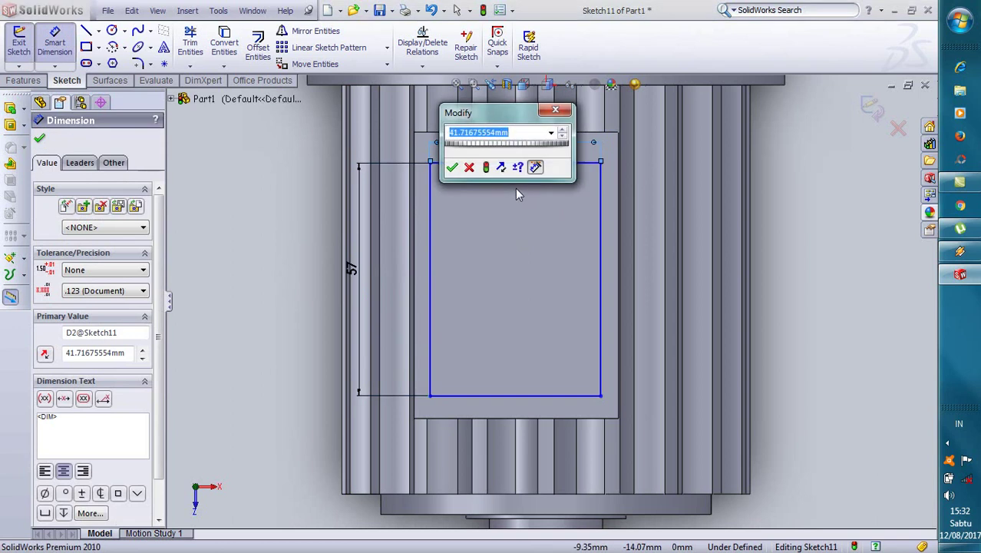
type("41")
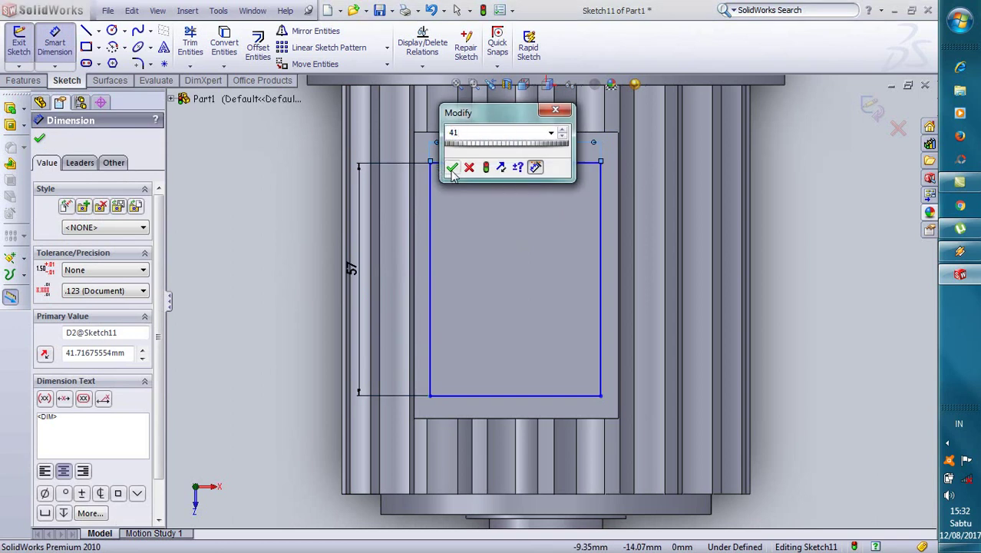
left_click(452, 169)
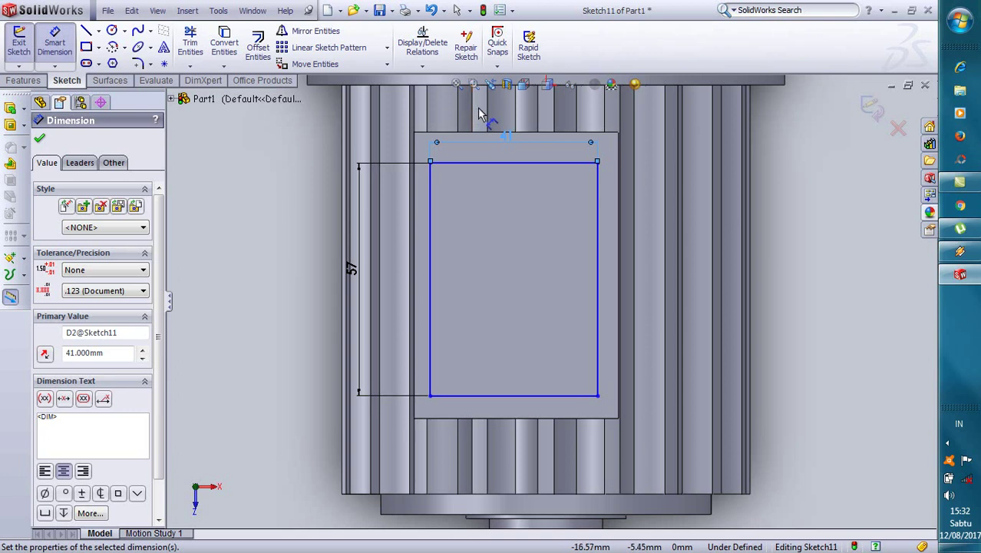
left_click(9, 110)
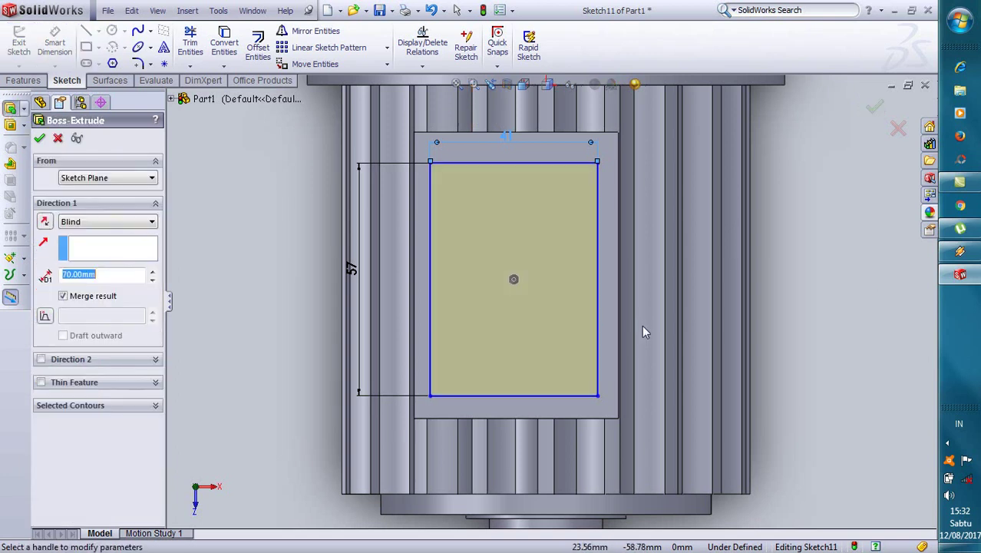
In isometric view, extrude the 57 × 41 mm rectangle 10 mm as a raised box.
left_click(524, 84)
left_click(542, 106)
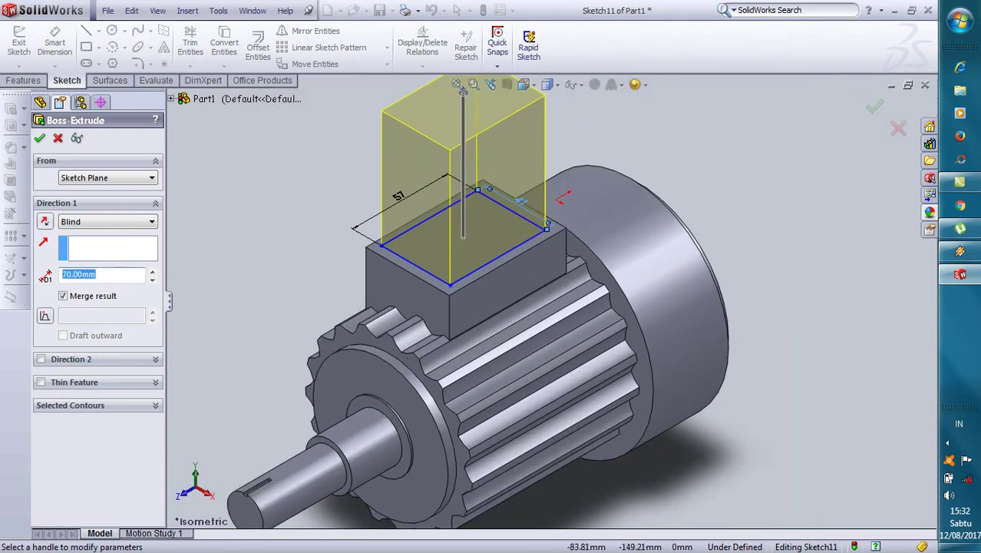
type("10")
left_click(40, 139)
Zoom and orbit around the motor to inspect the terminal box's side.
scroll(480, 243, "down", 3)
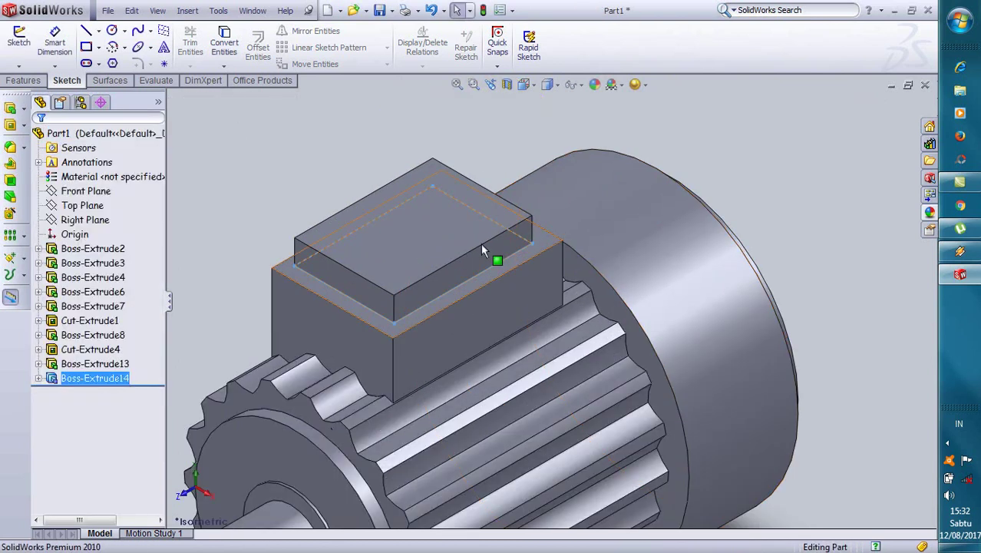
scroll(452, 258, "down", 2)
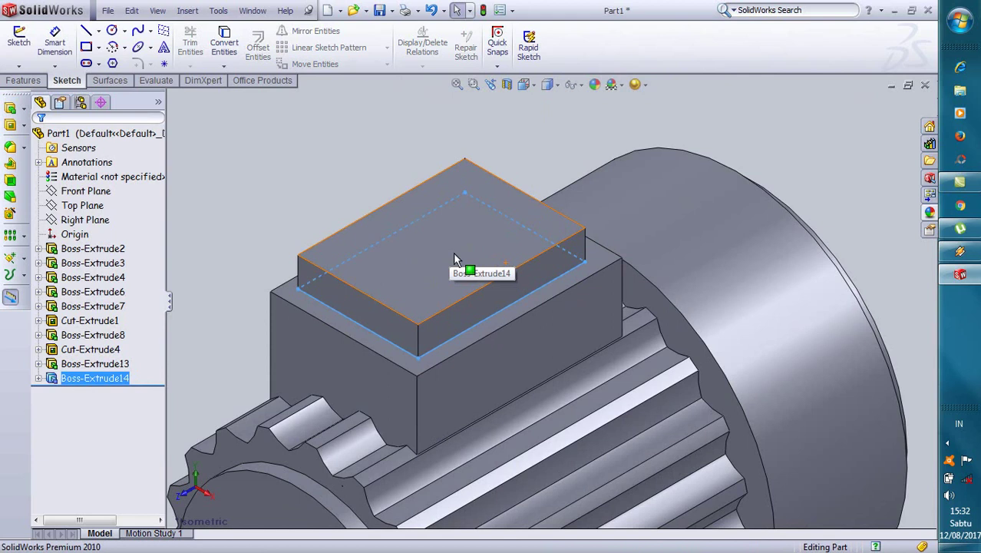
scroll(460, 273, "up", 2)
scroll(432, 308, "down", 2)
scroll(499, 406, "up", 2)
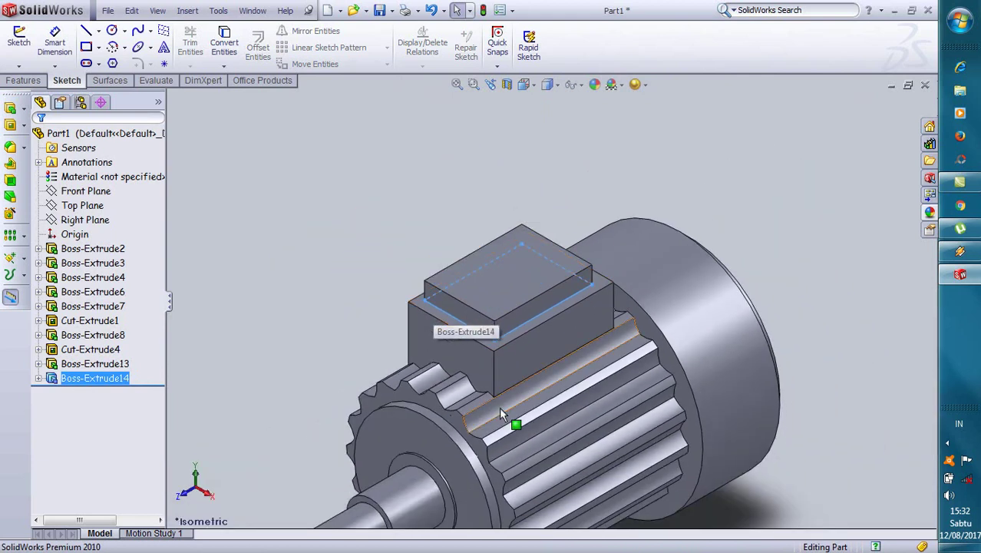
scroll(578, 442, "up", 2)
scroll(572, 432, "up", 1)
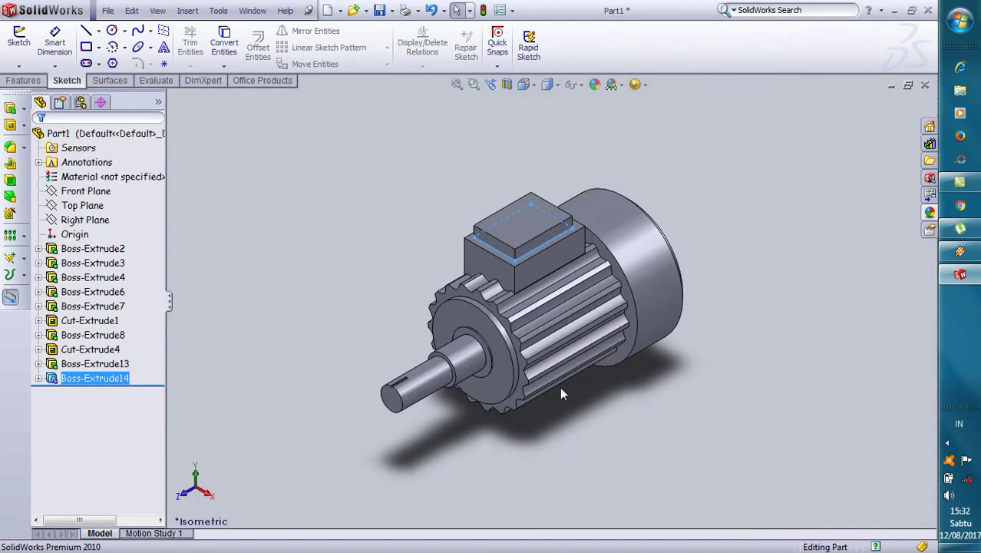
scroll(560, 386, "down", 2)
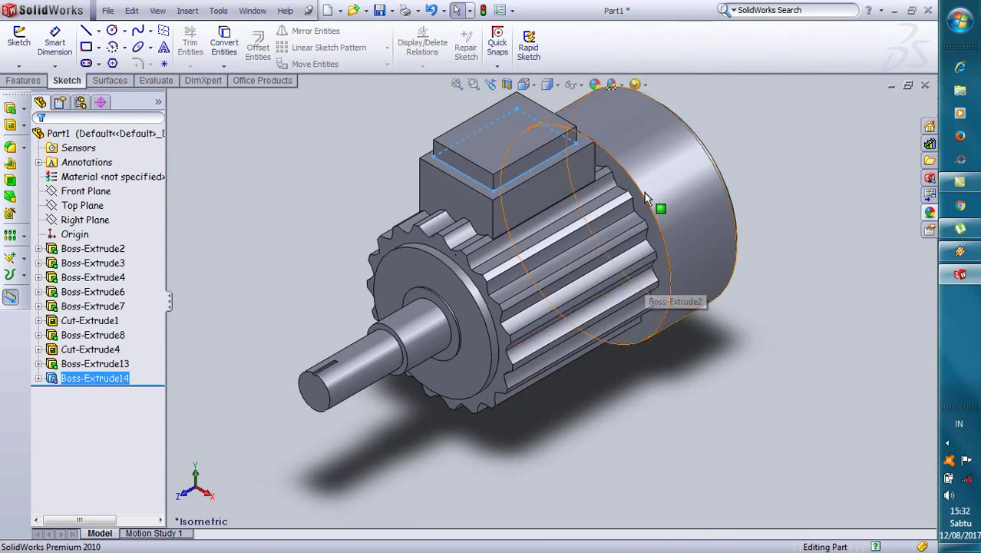
scroll(572, 154, "down", 1)
scroll(570, 148, "up", 1)
scroll(402, 154, "down", 2)
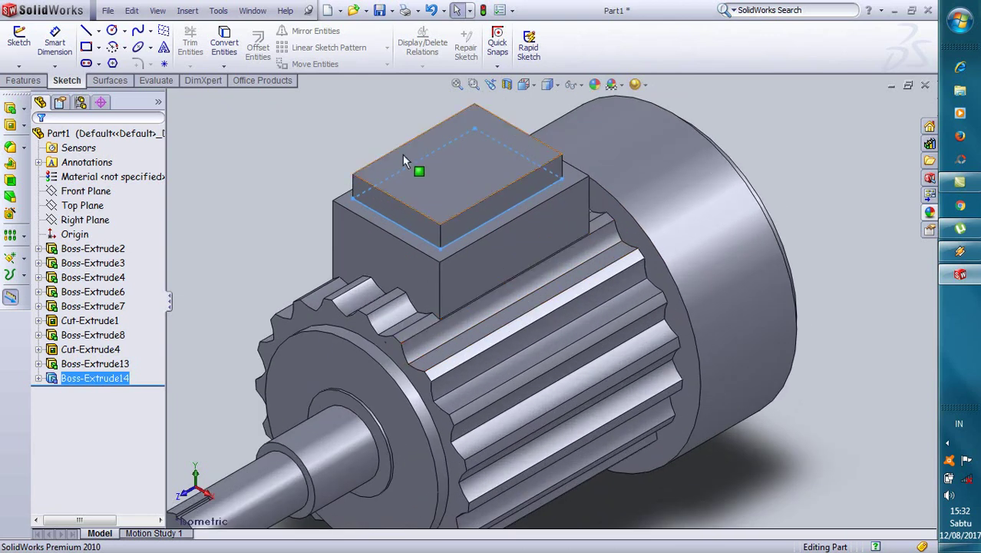
scroll(448, 133, "down", 1)
scroll(451, 146, "down", 1)
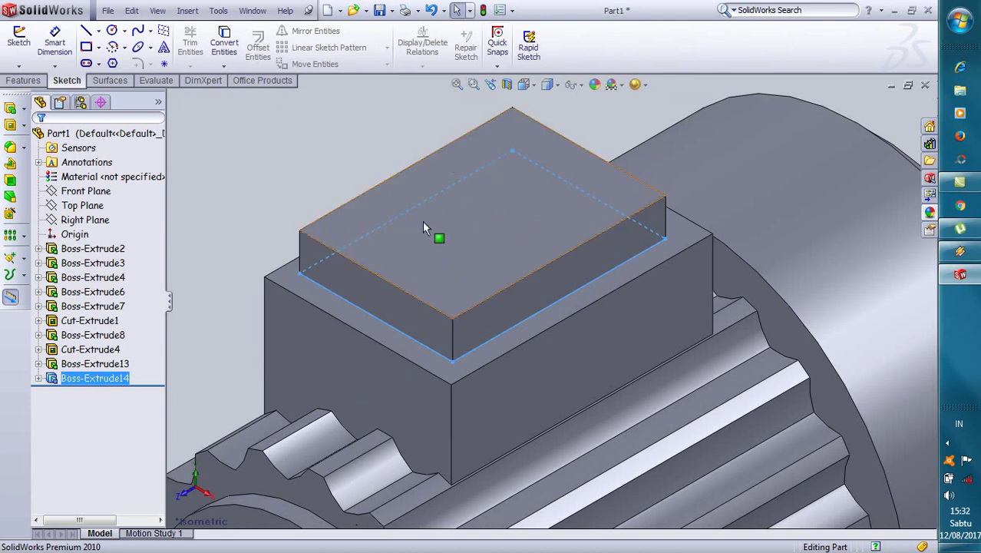
scroll(460, 214, "down", 1)
scroll(497, 202, "up", 1)
scroll(495, 202, "up", 3)
middle_click_drag(529, 328, 575, 467)
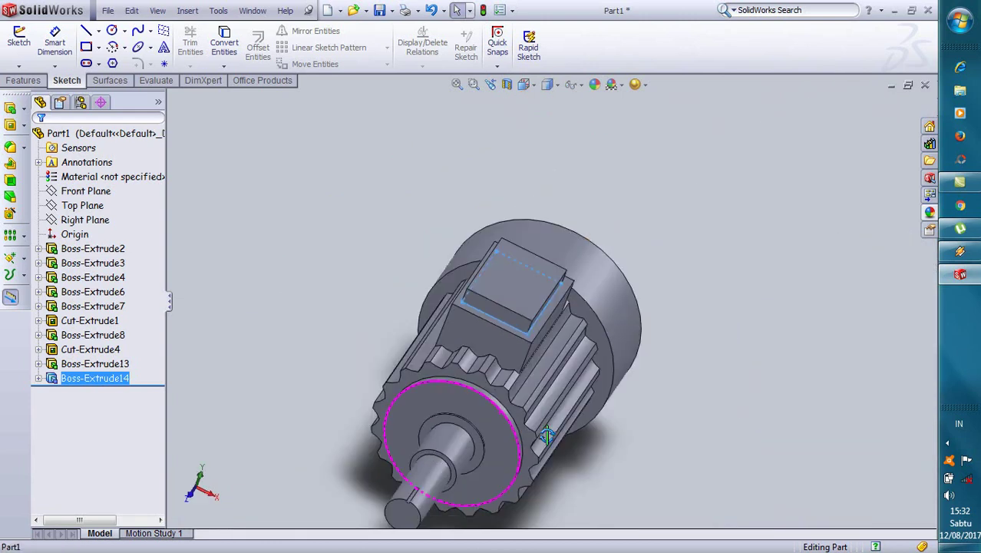
Select the terminal box's side face and turn the view normal to it.
left_click(428, 296)
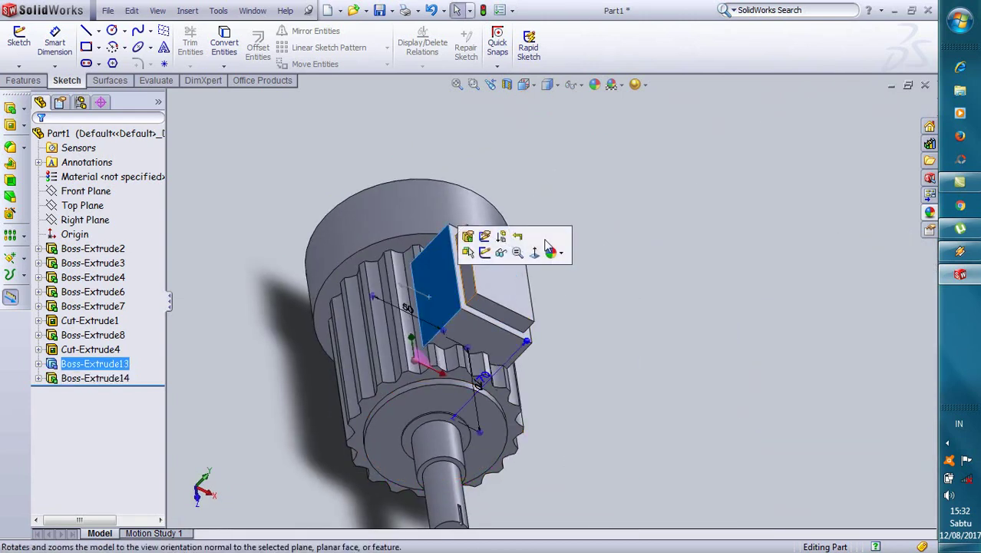
left_click(535, 254)
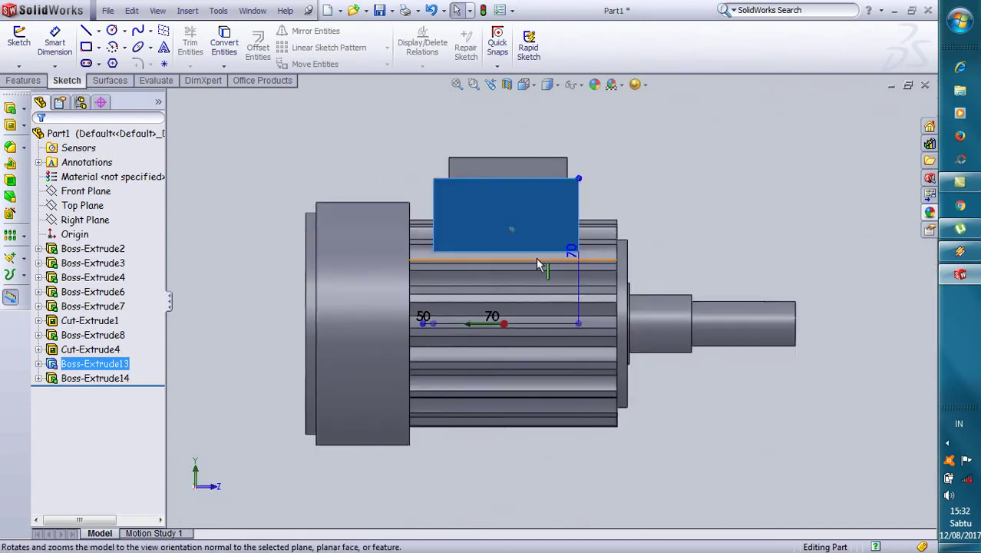
scroll(517, 242, "down", 2)
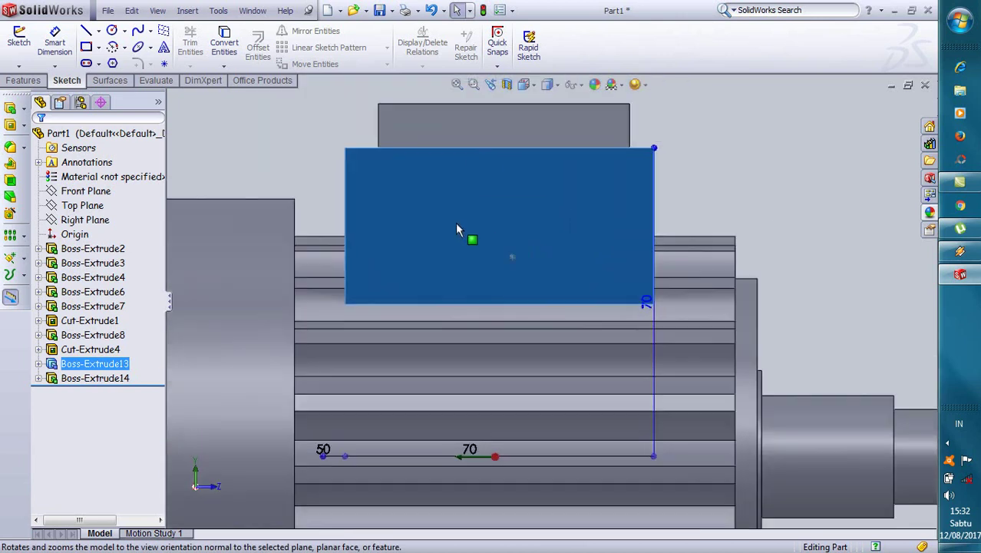
scroll(466, 236, "up", 1)
scroll(478, 161, "down", 1)
Start Sketch12 on that side face, cancelling the stray rectangle and reselecting the face.
left_click(86, 47)
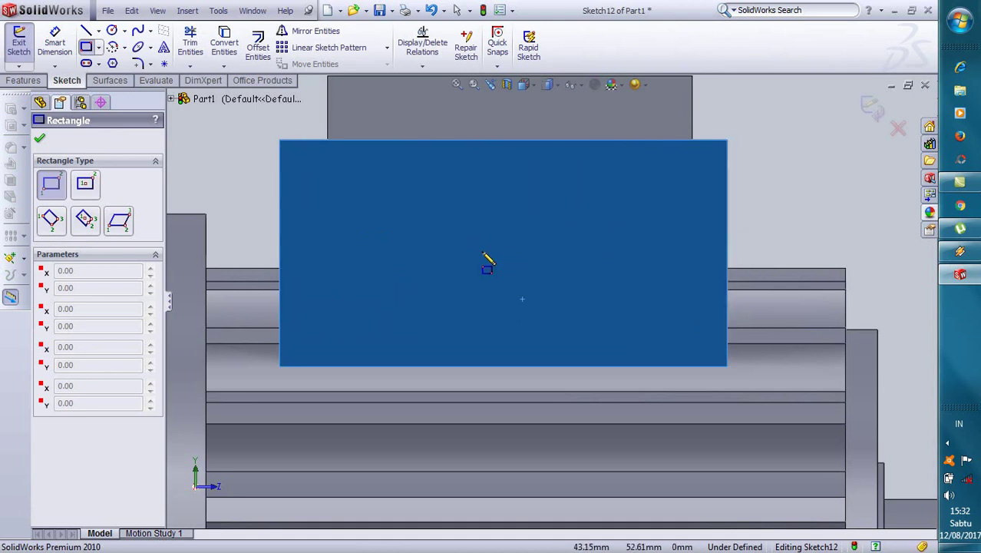
left_click(481, 251)
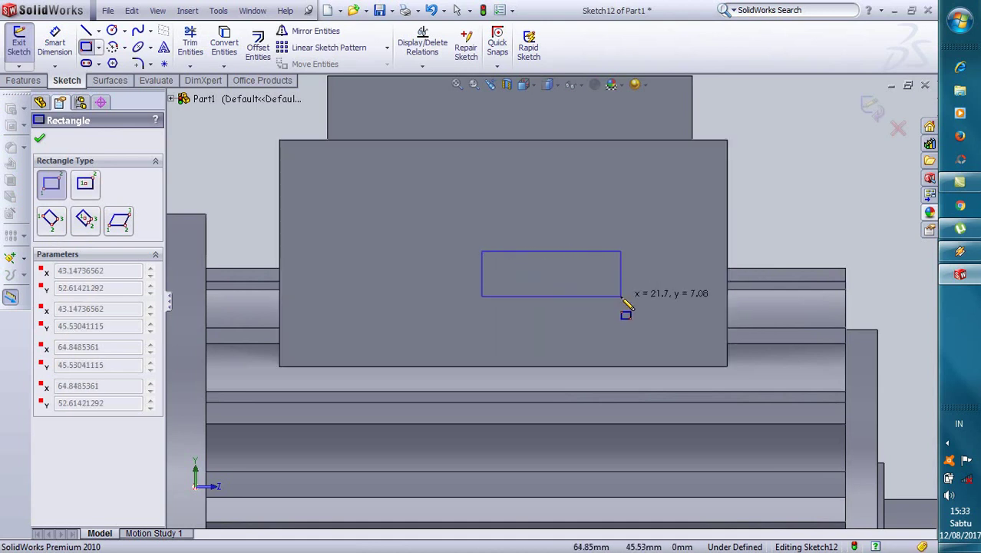
right_click(515, 197)
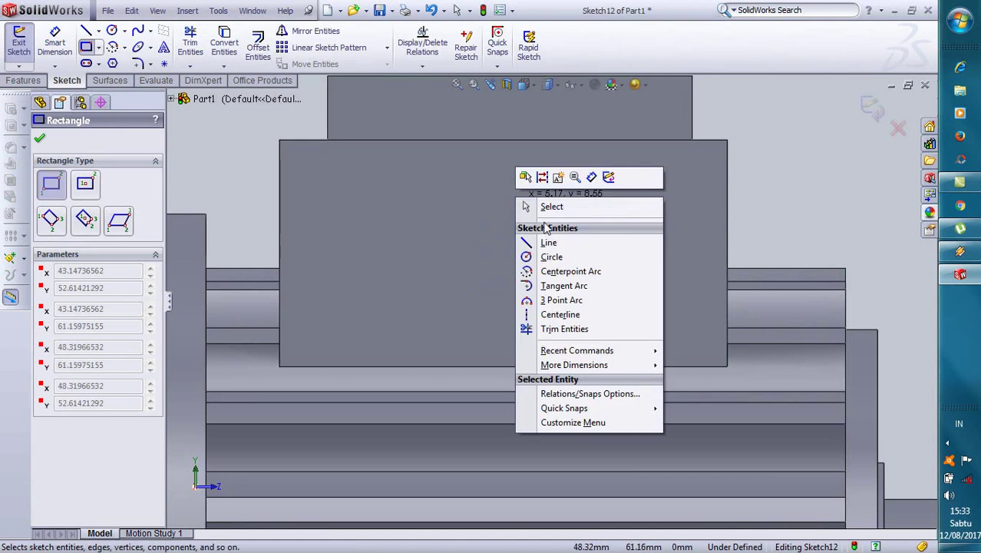
left_click(537, 206)
left_click(498, 235)
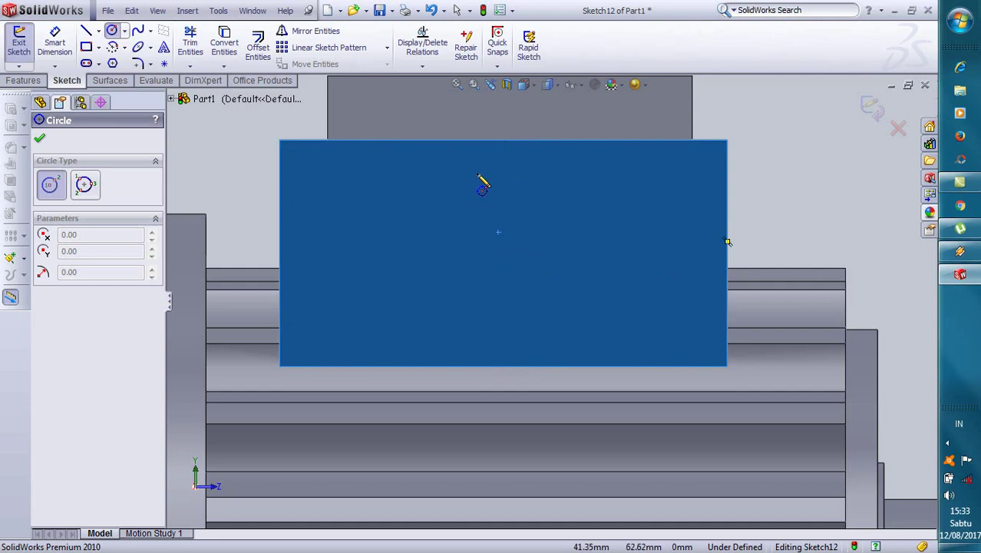
Draw a corner rectangle on the terminal box's side face.
left_click(86, 47)
left_click(436, 215)
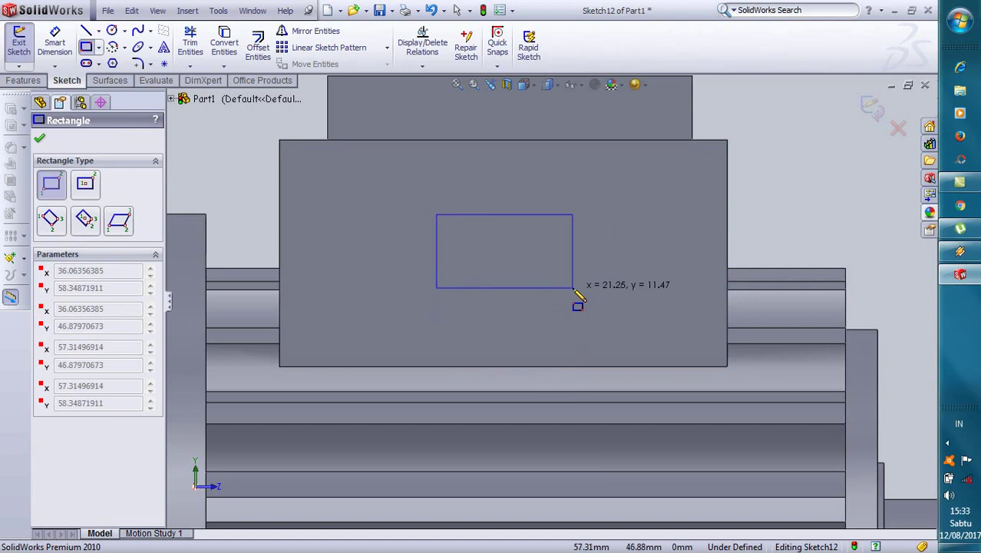
left_click(572, 288)
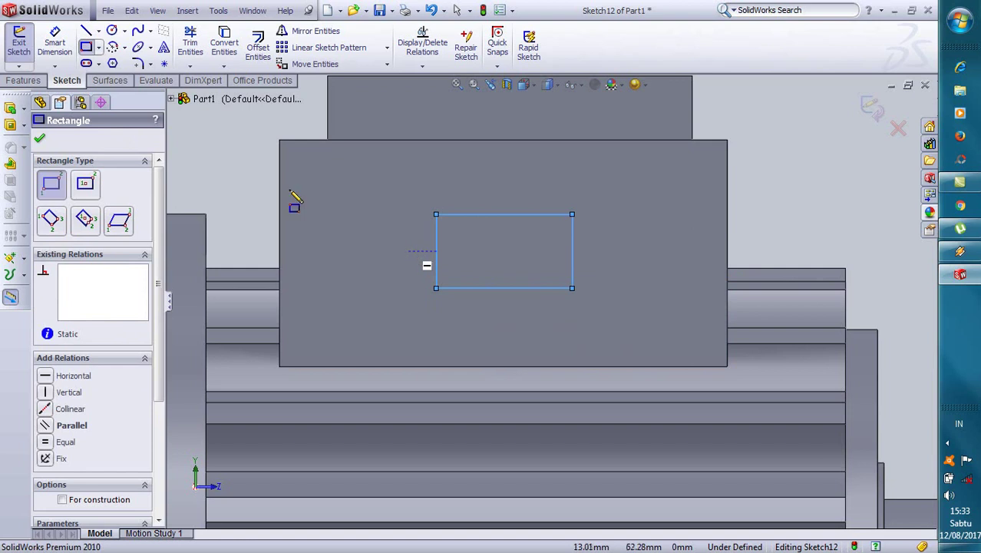
Split the rectangle with a vertical line joining its bottom and top edge midpoints.
left_click(86, 31)
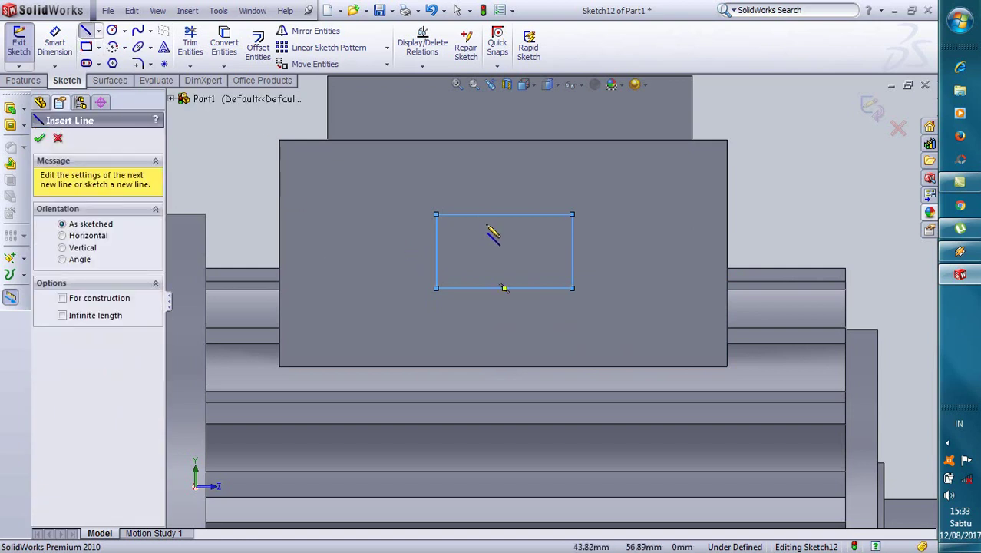
left_click(503, 288)
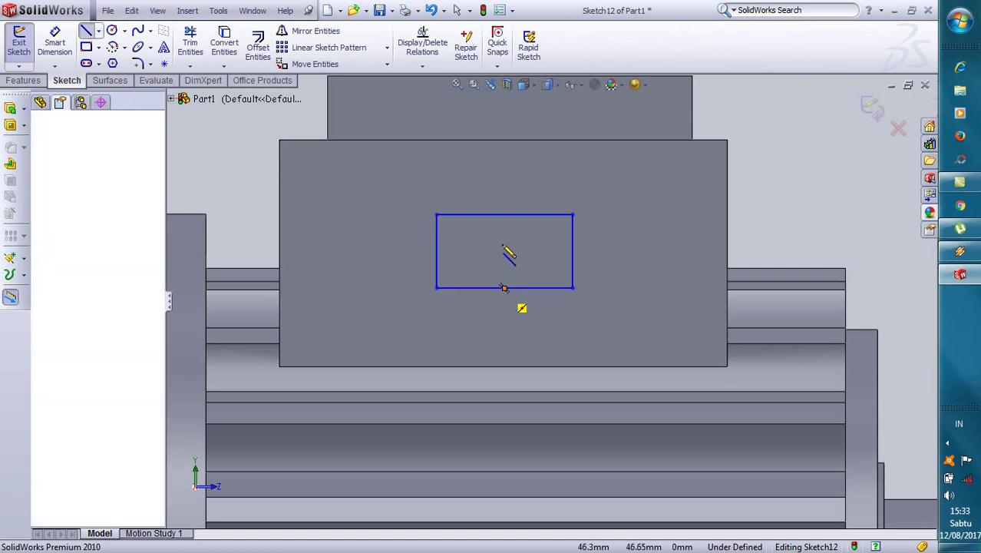
left_click(505, 215)
right_click(505, 216)
left_click(518, 222)
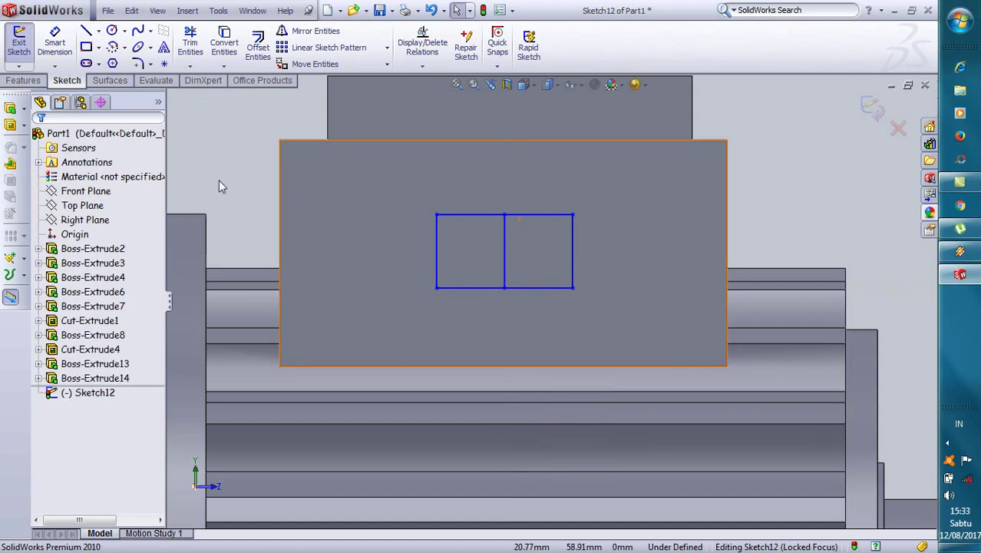
Cut the rectangle's right half 3 mm into the side face as Cut-Extrude5.
left_click(11, 124)
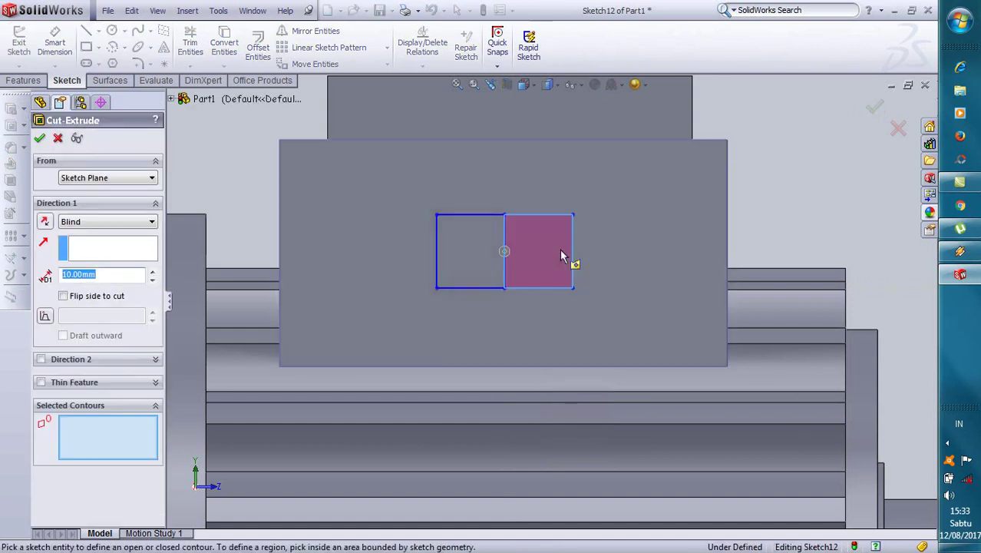
left_click(566, 260)
middle_click_drag(594, 266, 565, 280)
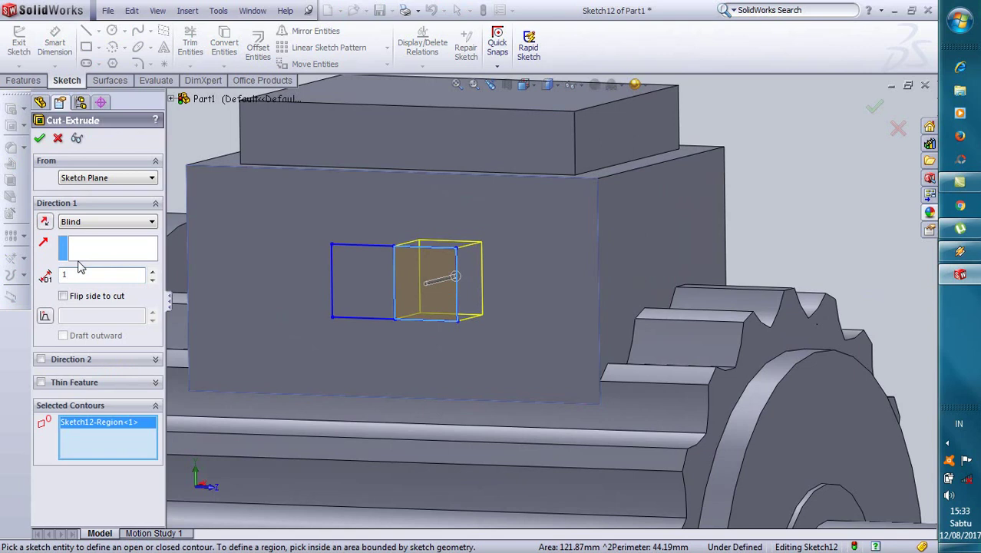
left_click(39, 138)
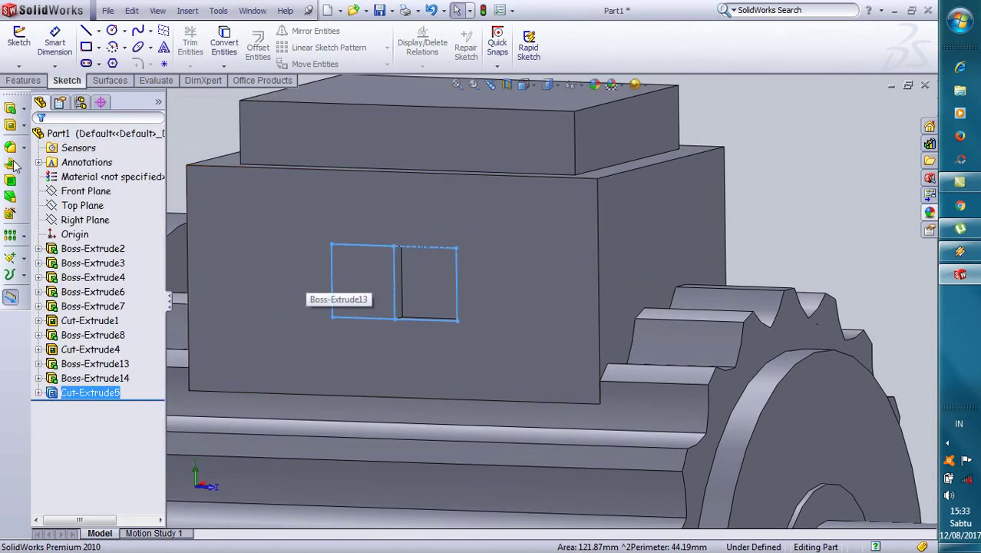
Start another extrusion sketch on a face, then discard Sketch13.
left_click(11, 108)
left_click(371, 275)
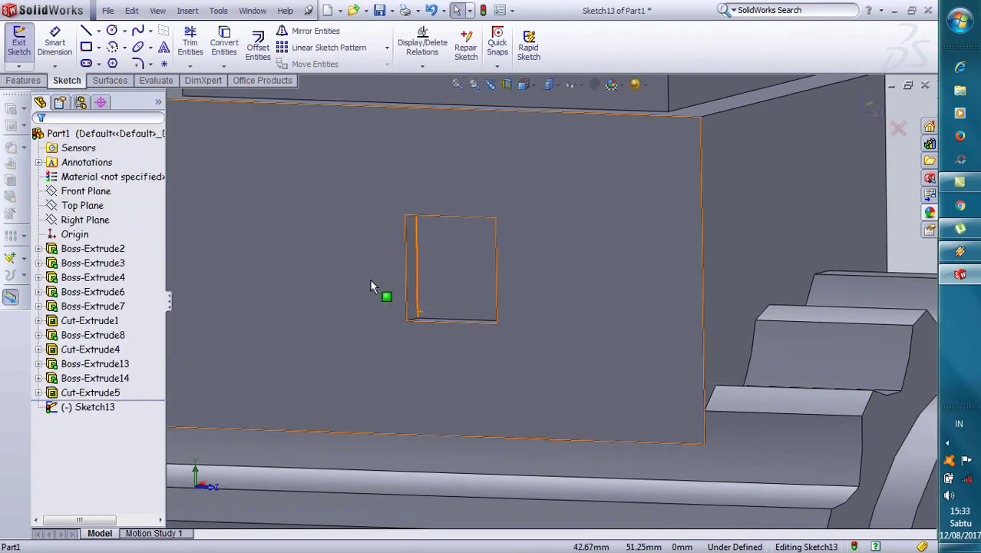
key("Escape")
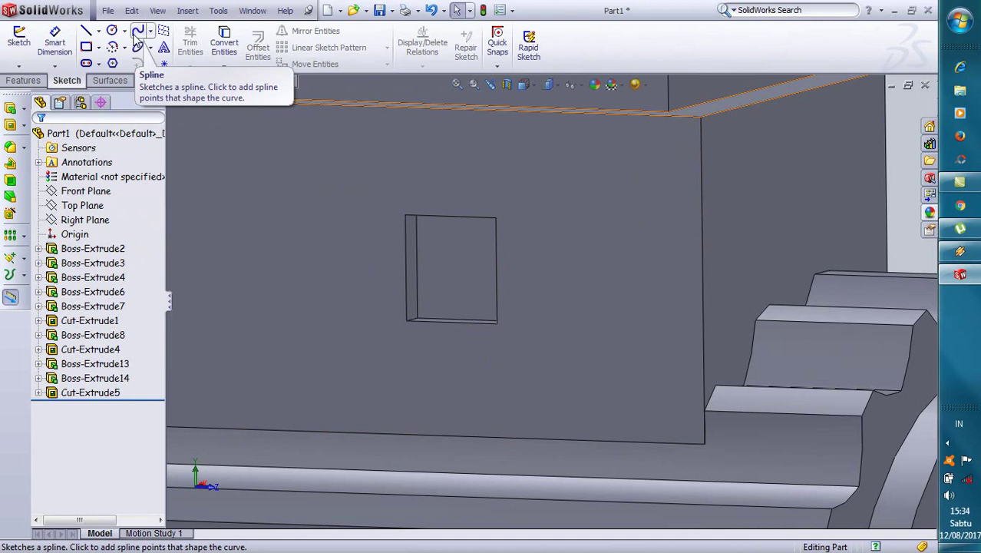
View the terminal box's front face head-on with Normal To.
left_click(86, 46)
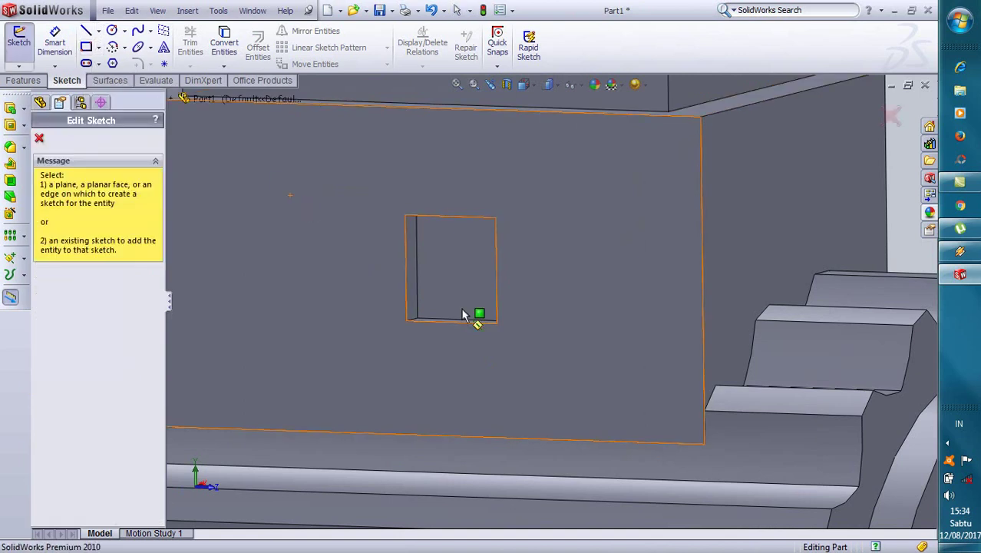
key("Escape")
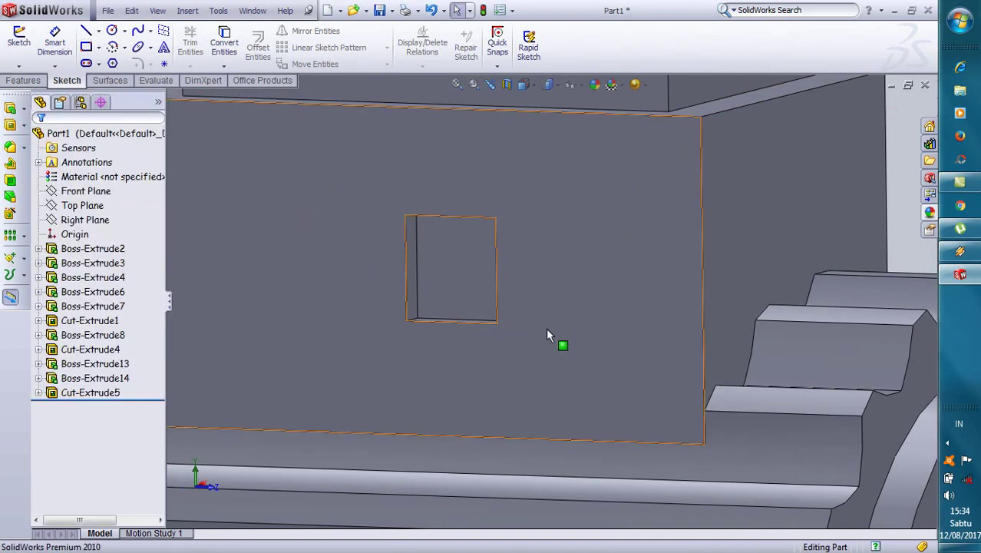
left_click(500, 323)
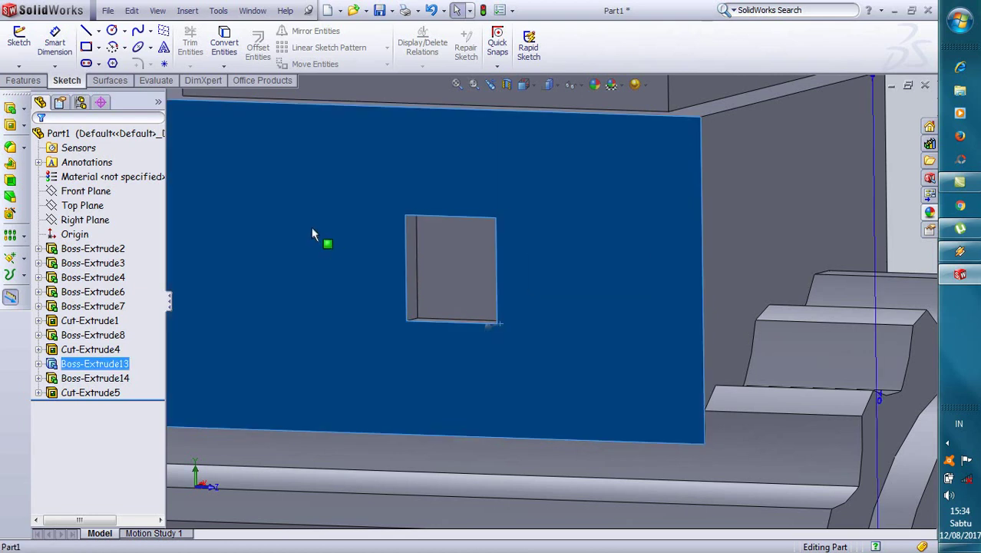
left_click(337, 207)
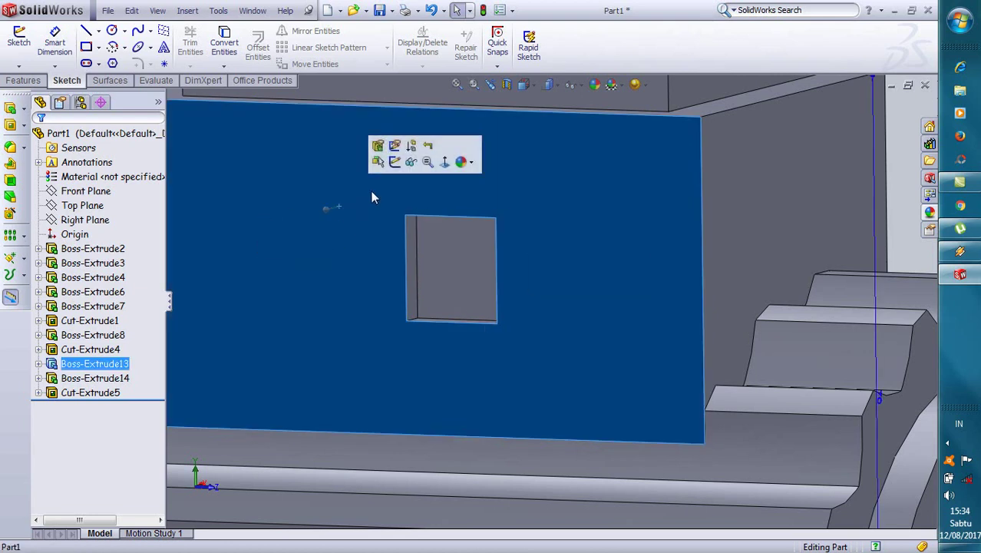
left_click(445, 163)
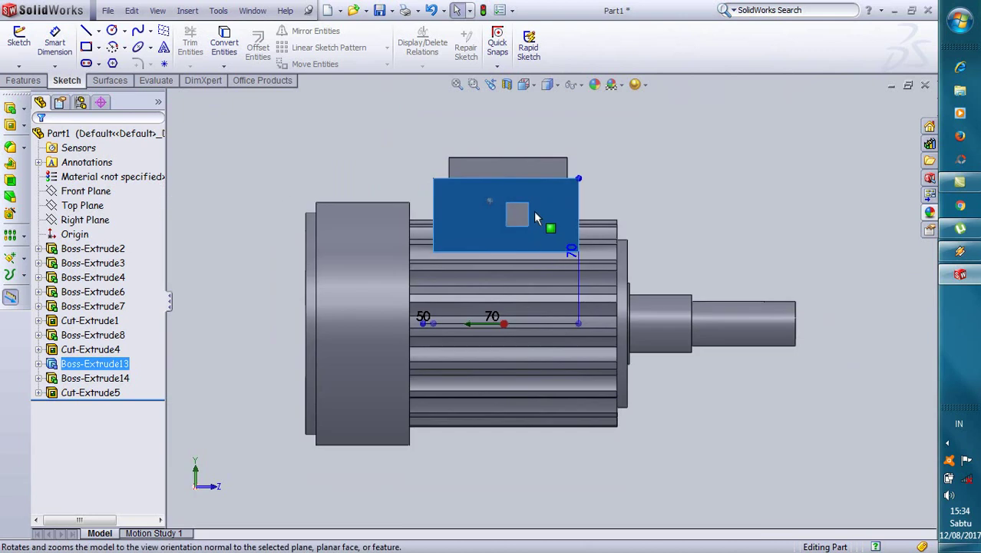
scroll(506, 225, "down", 4)
scroll(506, 225, "up", 2)
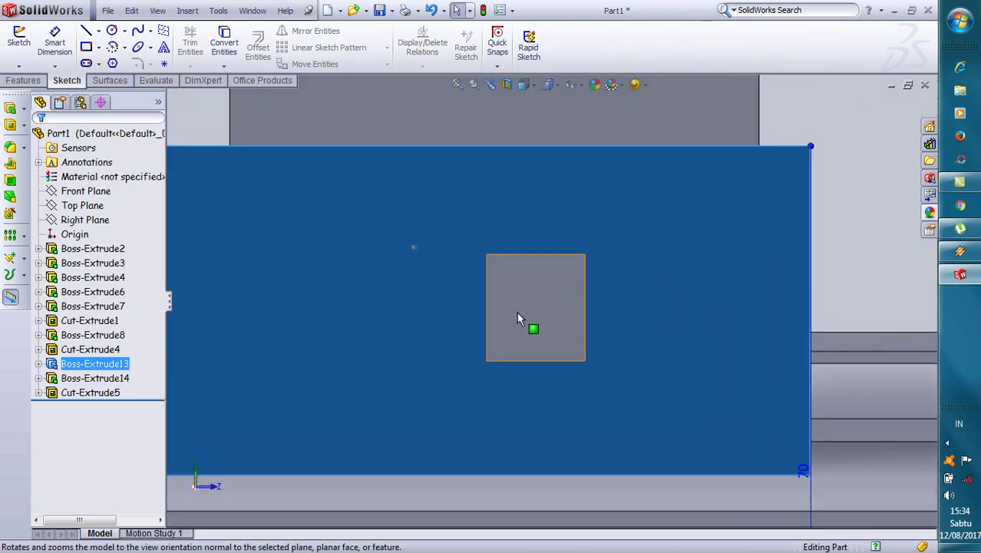
scroll(516, 312, "down", 2)
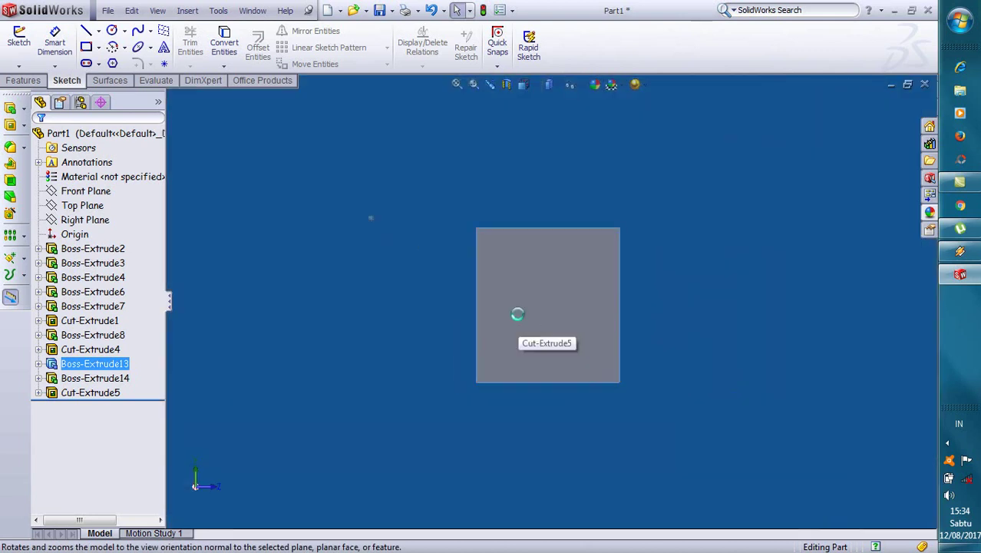
Undo Cut-Extrude5 and preview the whole rectangle as a 3.00mm boss extrusion.
key("ctrl+z")
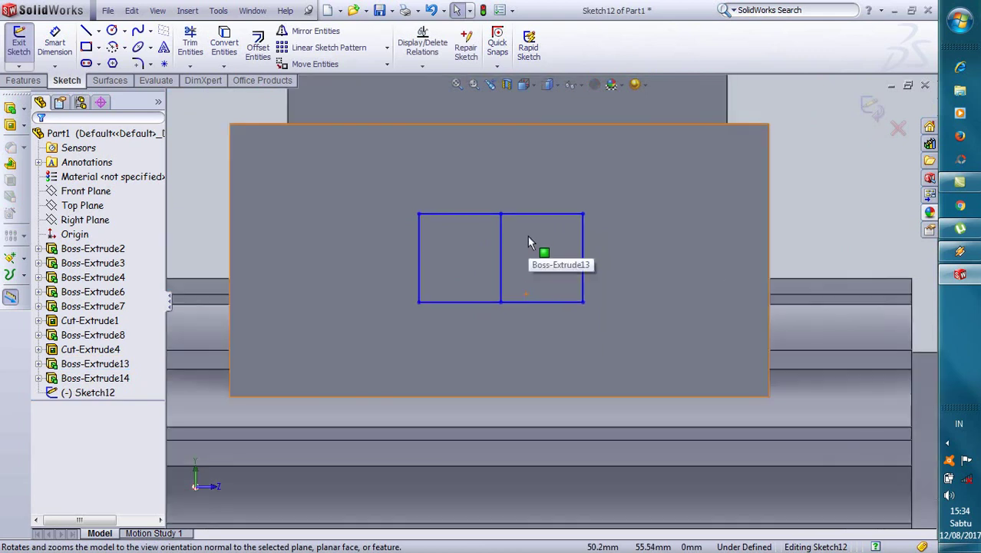
key("ctrl+a")
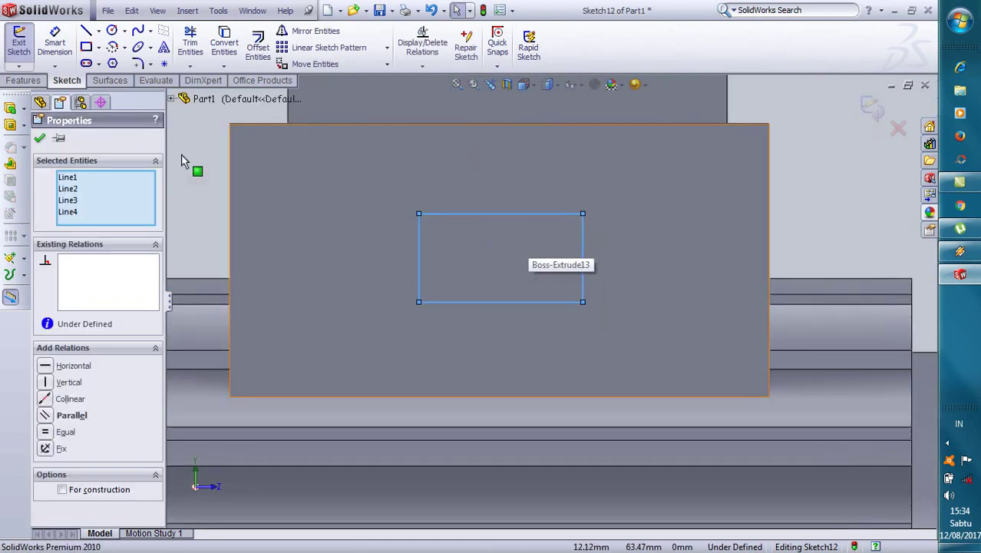
key("e")
mouse_move(722, 260)
middle_mouse_down()
mouse_move(660, 301)
mouse_move(637, 300)
middle_mouse_up()
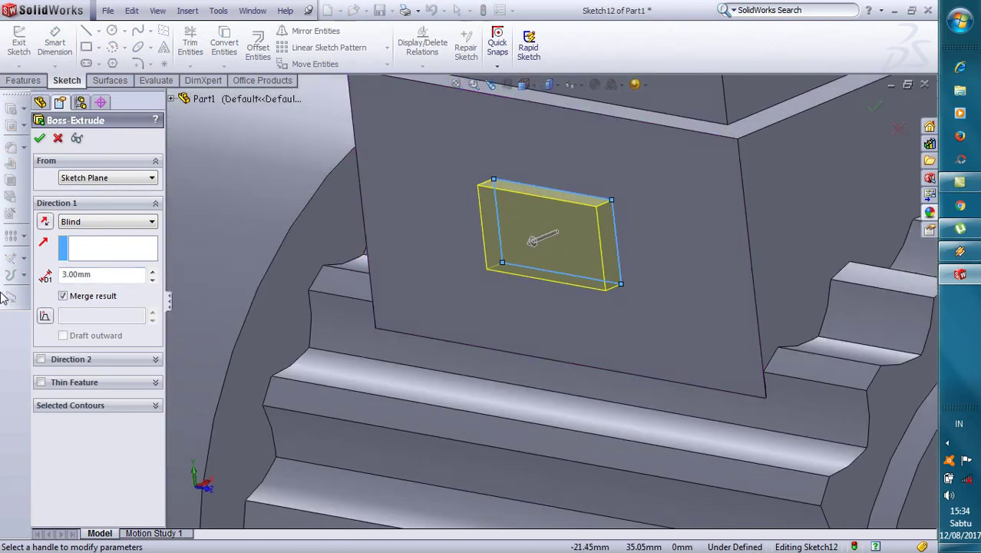
Replace the boss with a Blind 3.00mm cut of the rectangle, creating Cut-Extrude6.
left_click(57, 140)
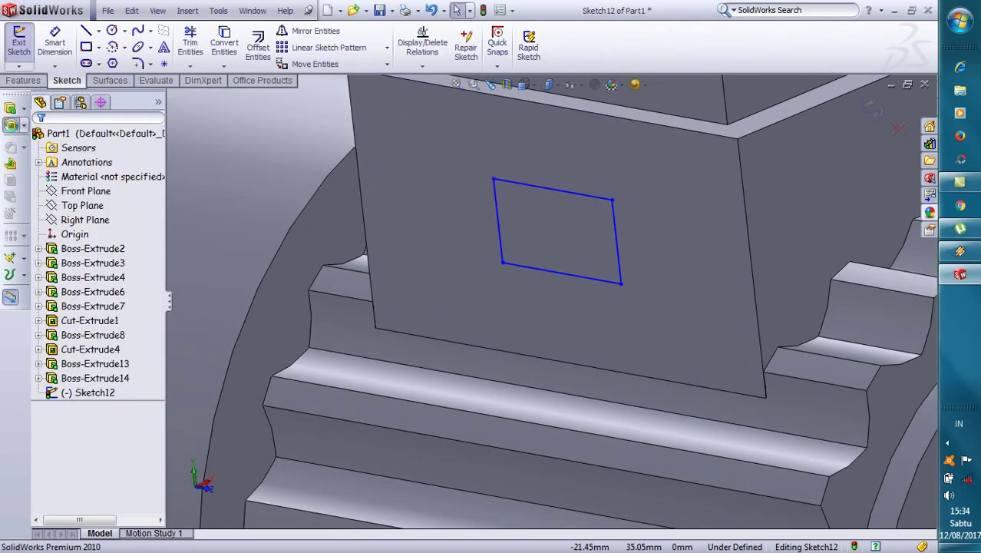
left_click(17, 127)
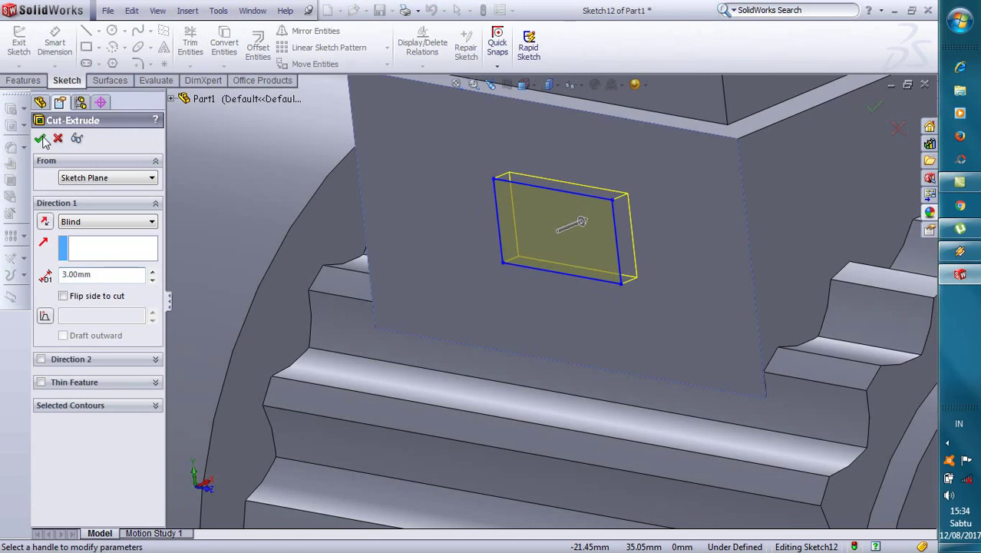
left_click(40, 138)
View the pocket's floor face head-on.
mouse_move(648, 248)
middle_mouse_down()
mouse_move(655, 211)
mouse_move(684, 185)
mouse_move(587, 227)
middle_mouse_up()
left_click(561, 232)
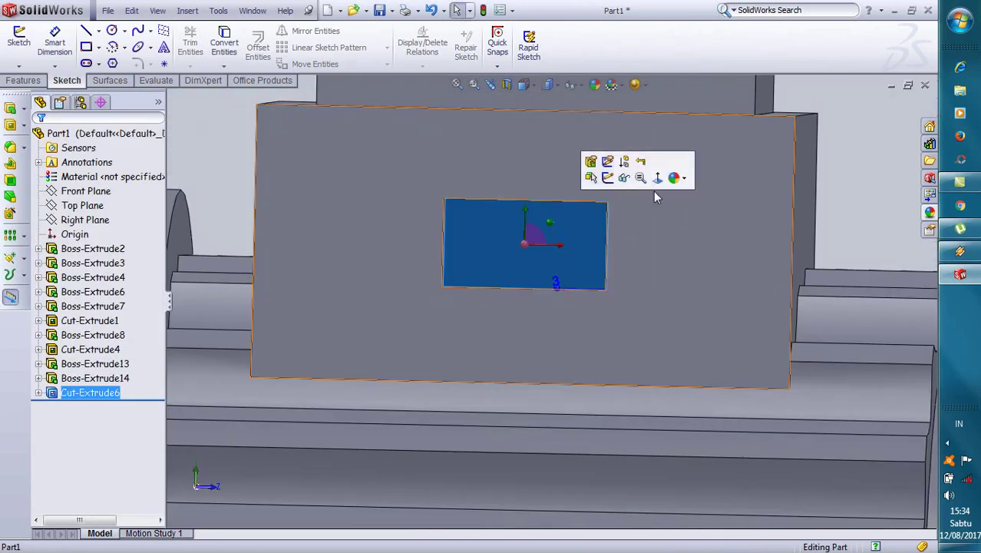
left_click(656, 172)
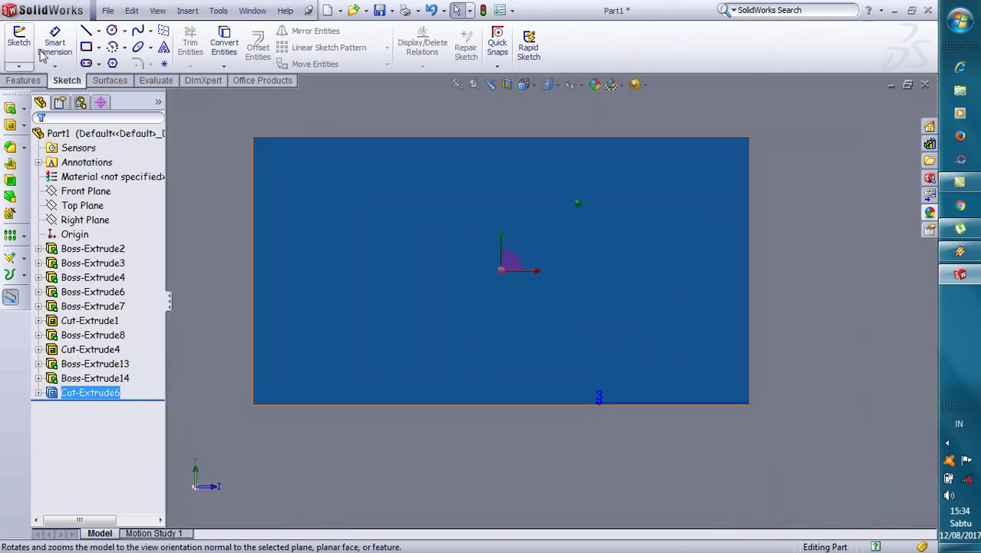
Open a new sketch on the pocket floor with the Line tool.
left_click(19, 43)
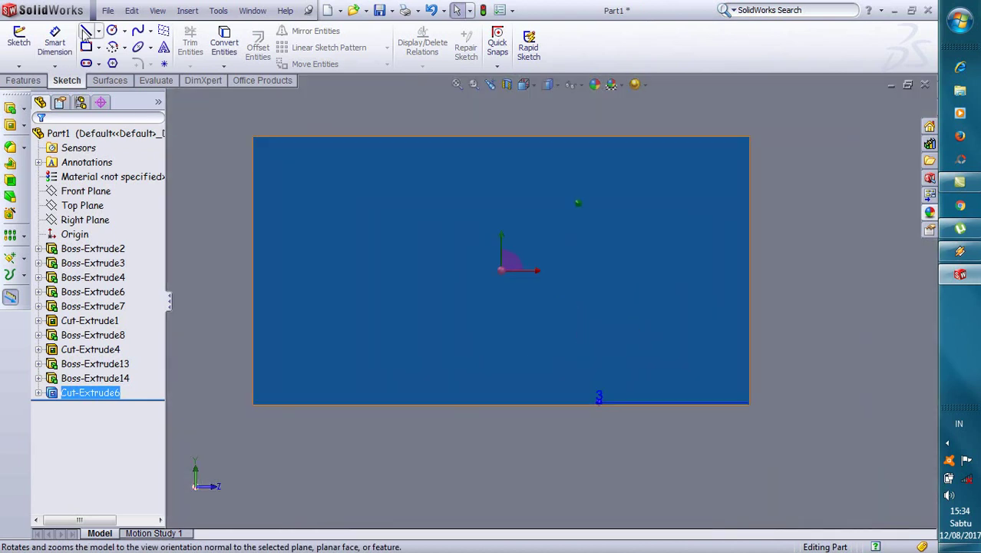
key("l")
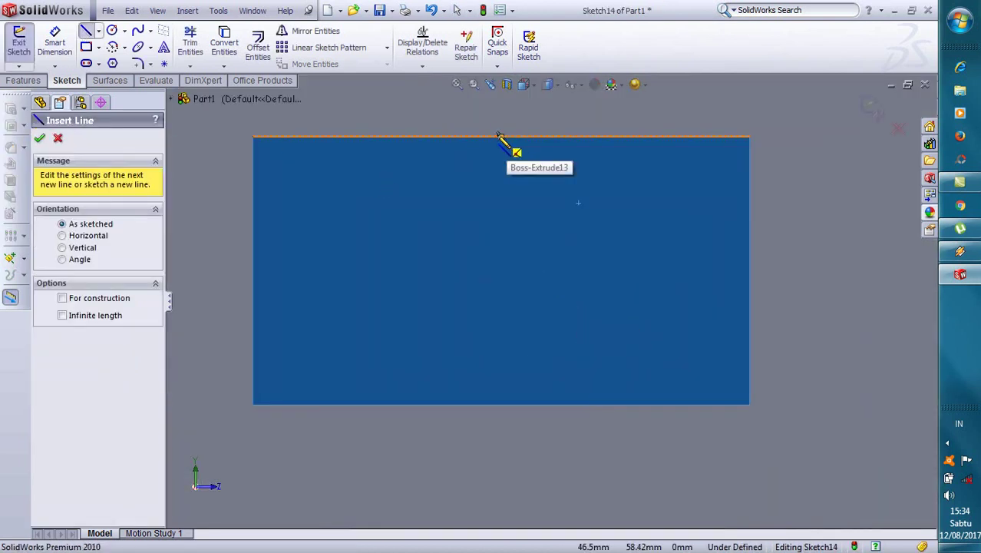
left_click(501, 137)
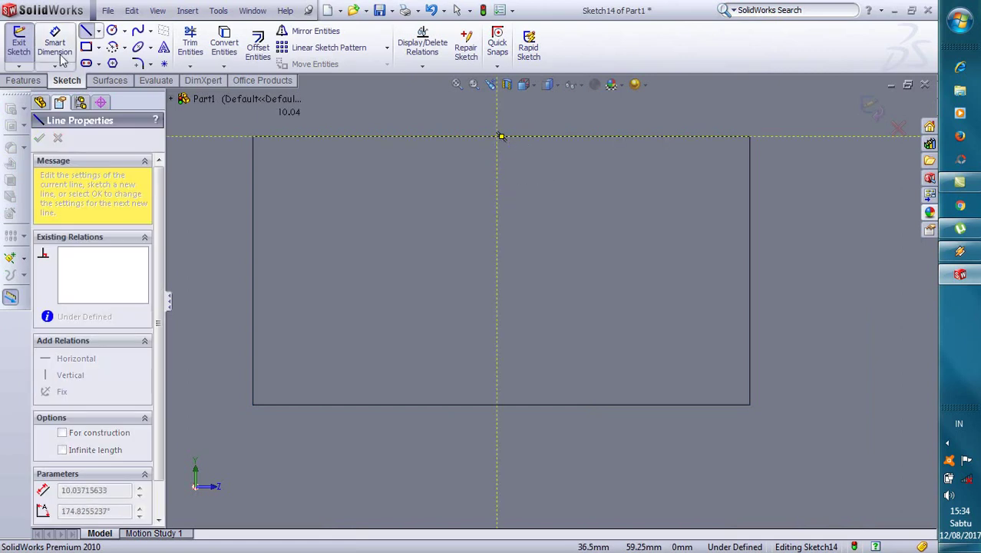
left_click(86, 32)
left_click(86, 32)
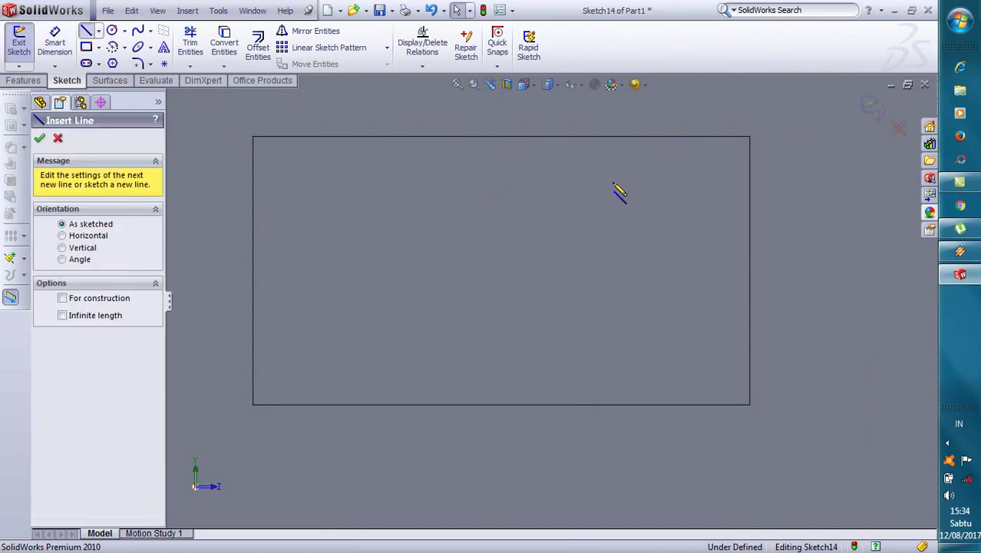
Draw a vertical line from the floor's top edge to its bottom edge, then select the top edge.
left_click(500, 136)
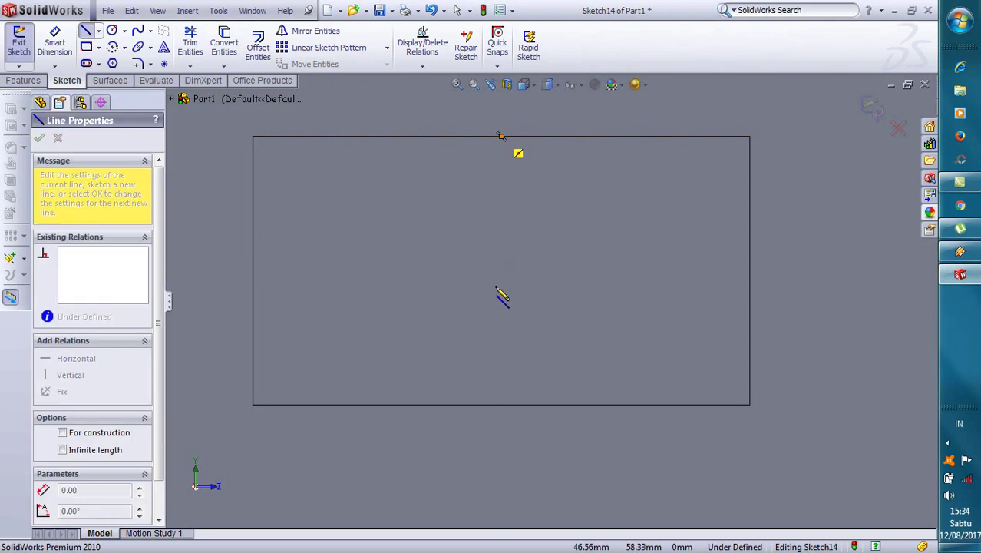
left_click(501, 404)
right_click(501, 405)
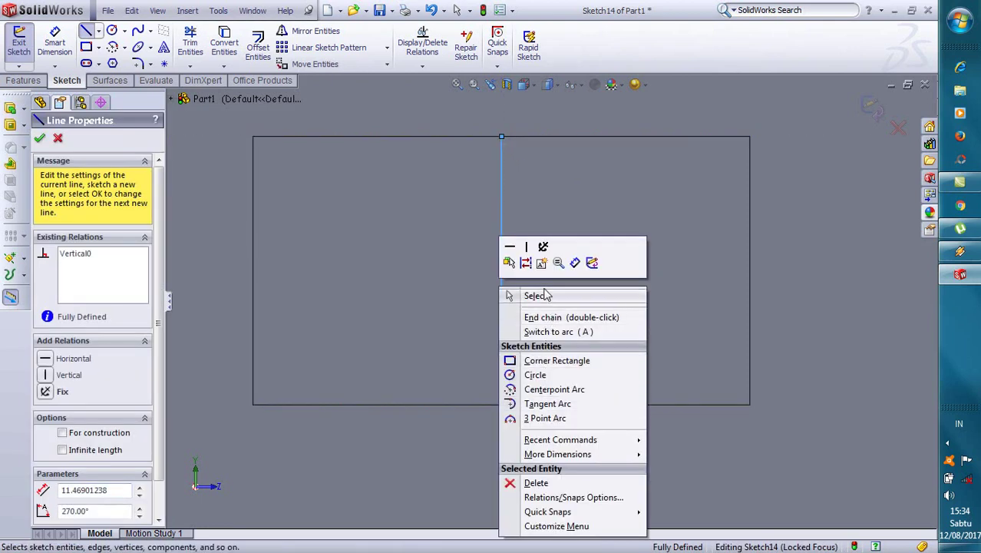
key("Escape")
right_click(551, 298)
left_click(558, 305)
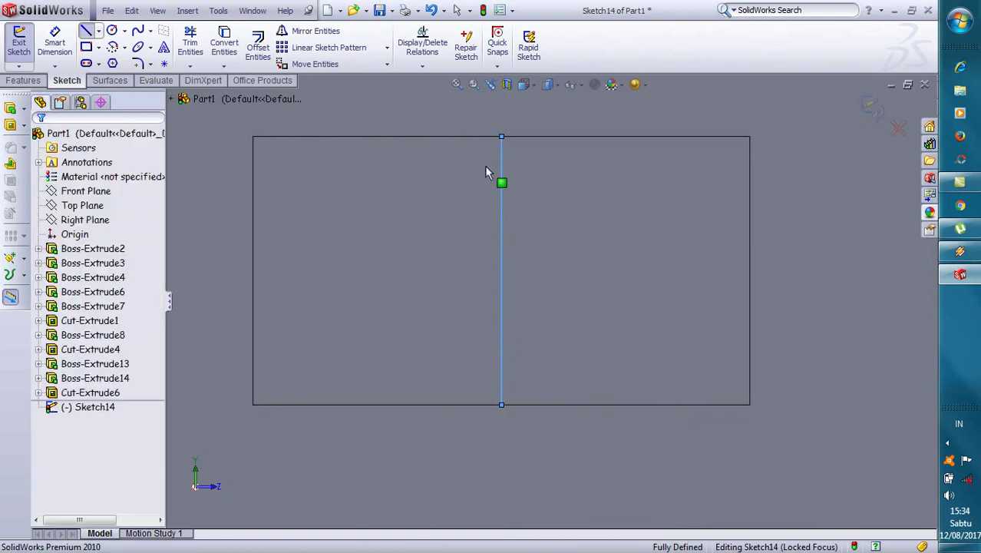
left_click(473, 143)
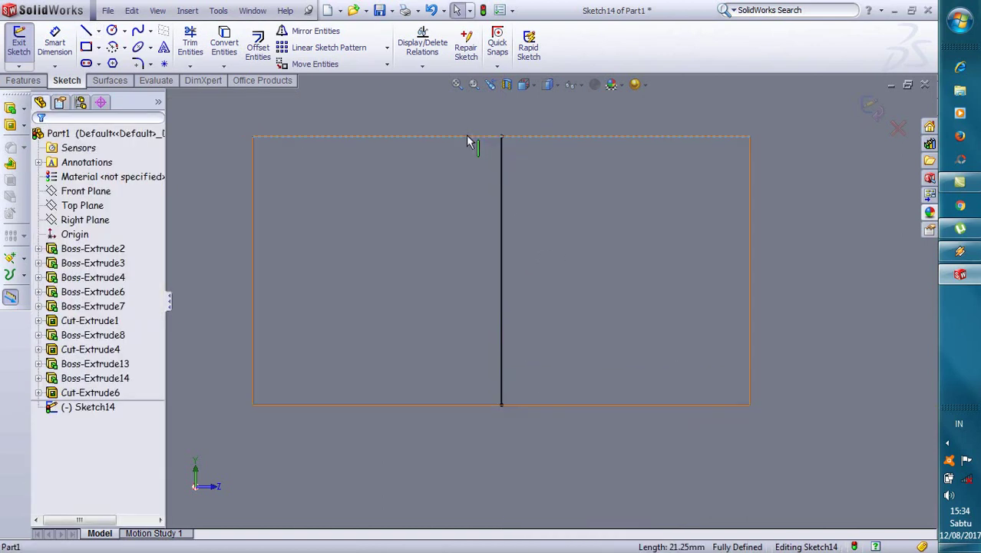
middle_click_drag(522, 228, 500, 220)
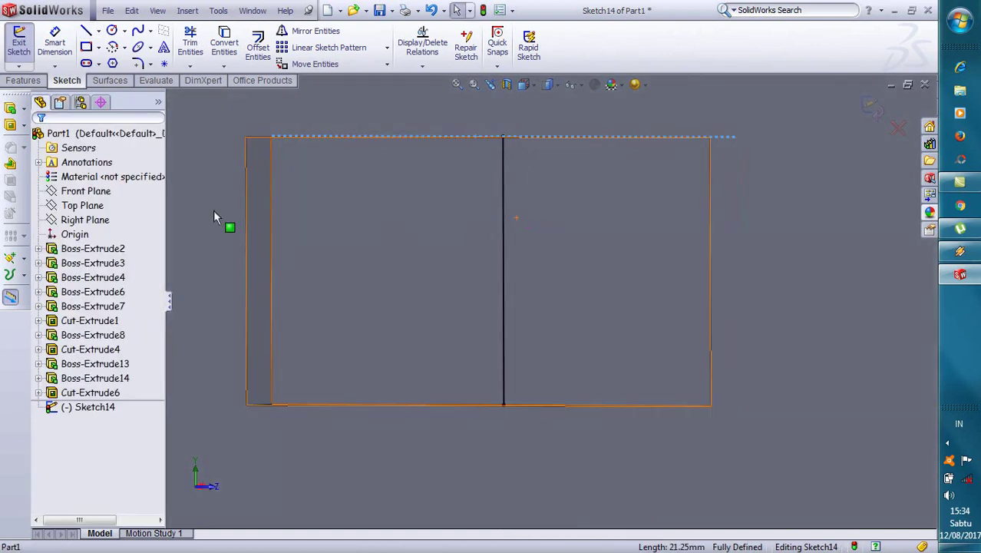
Convert the pocket's left side edge into a second vertical line in Sketch14.
left_click(274, 190)
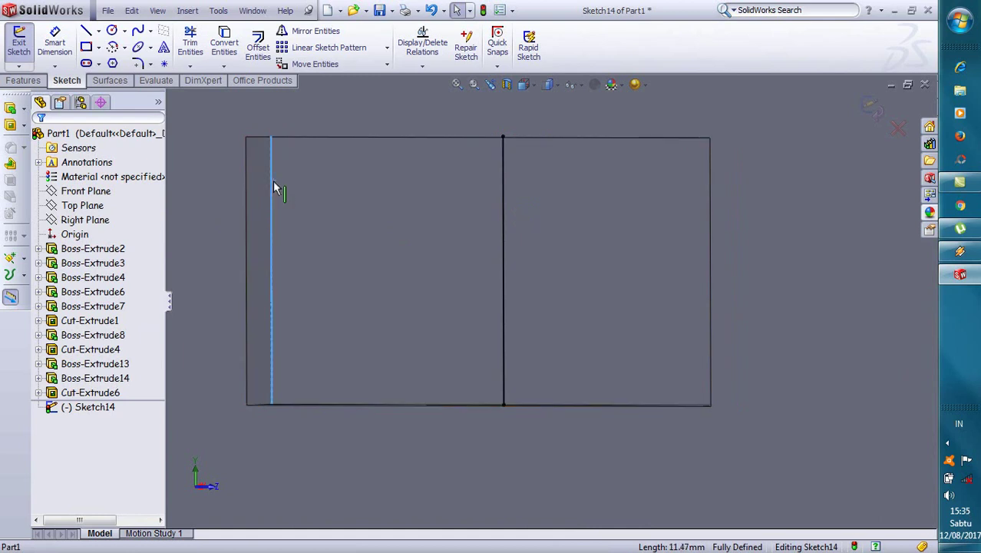
left_click(225, 42)
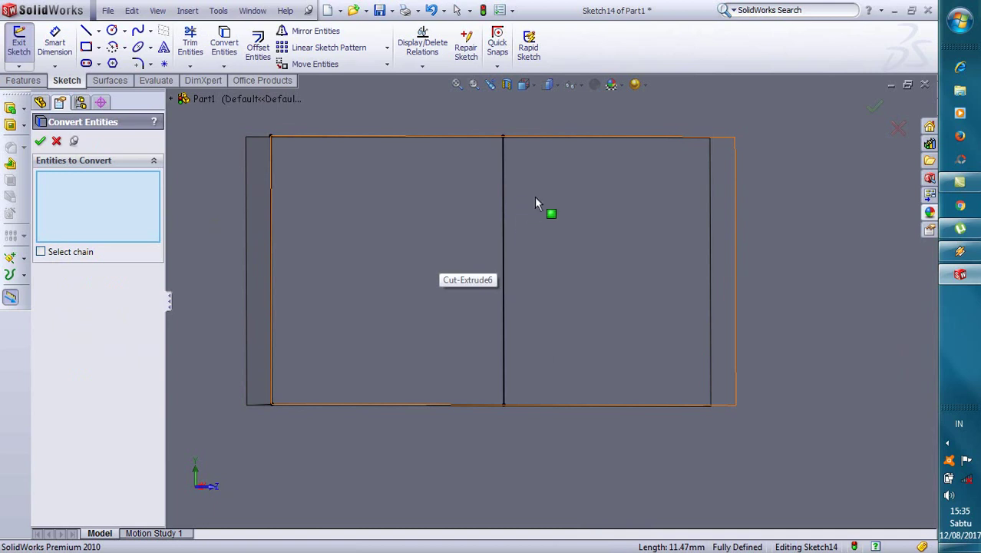
left_click(190, 43)
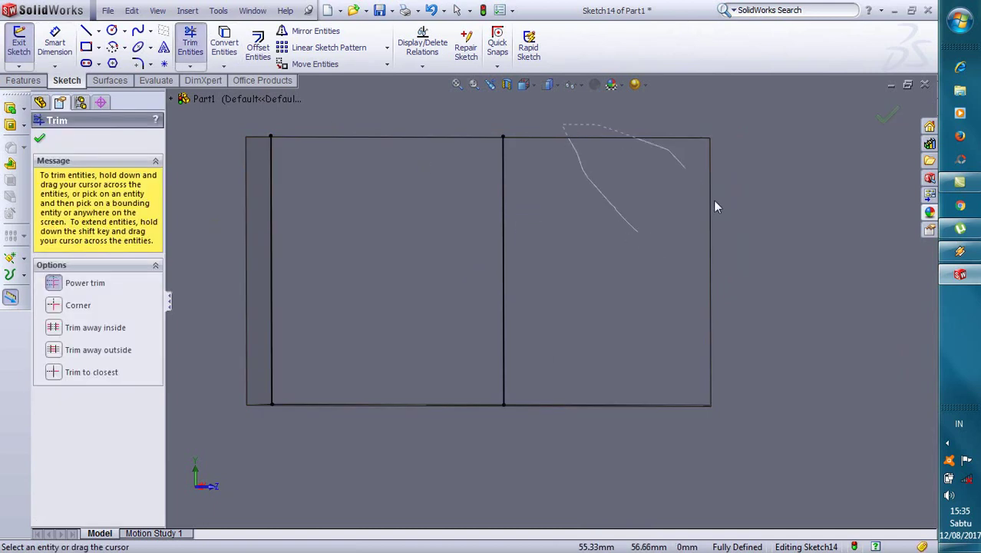
middle_click_drag(378, 191, 357, 212)
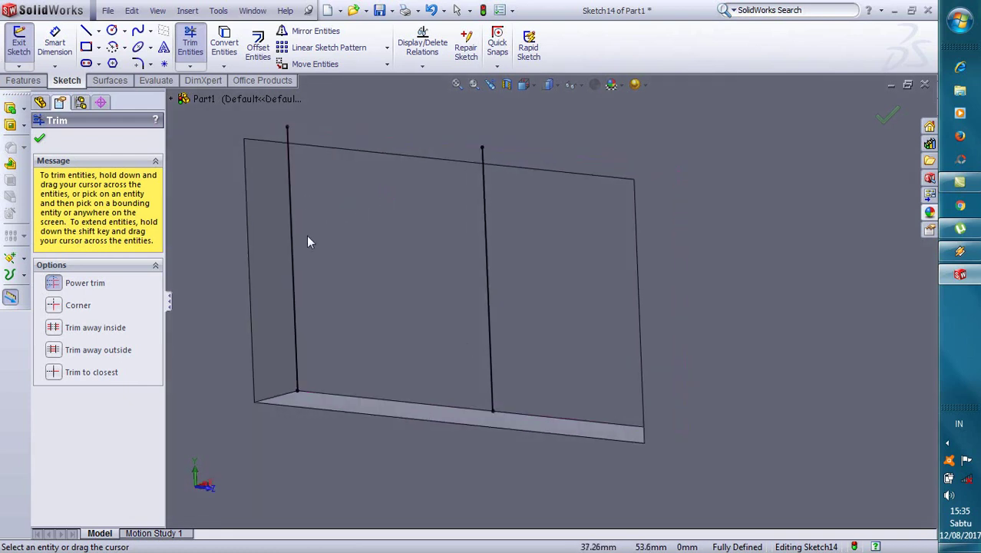
Try a boss extrusion of the region between the two lines, then cancel it.
left_click(10, 110)
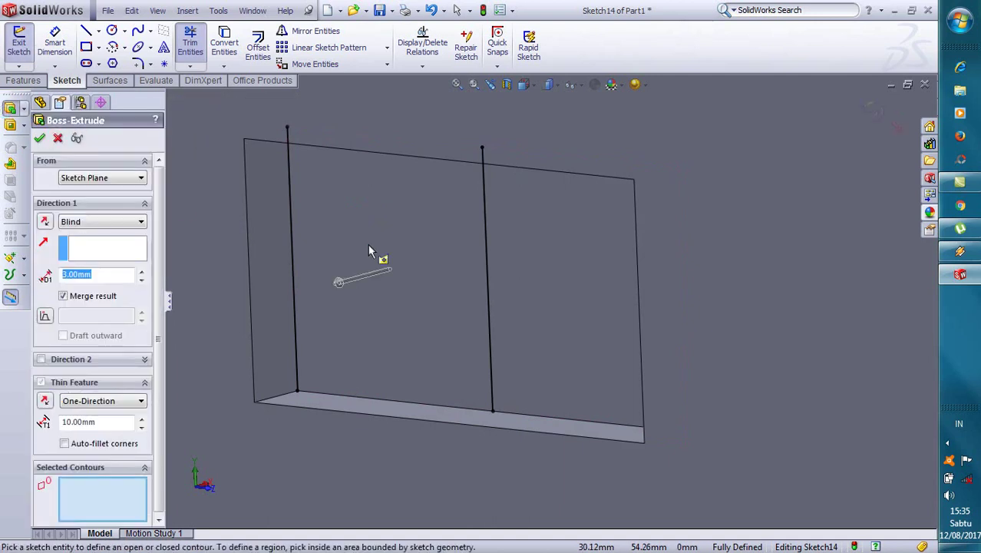
left_click(369, 251)
scroll(372, 252, "up", 1)
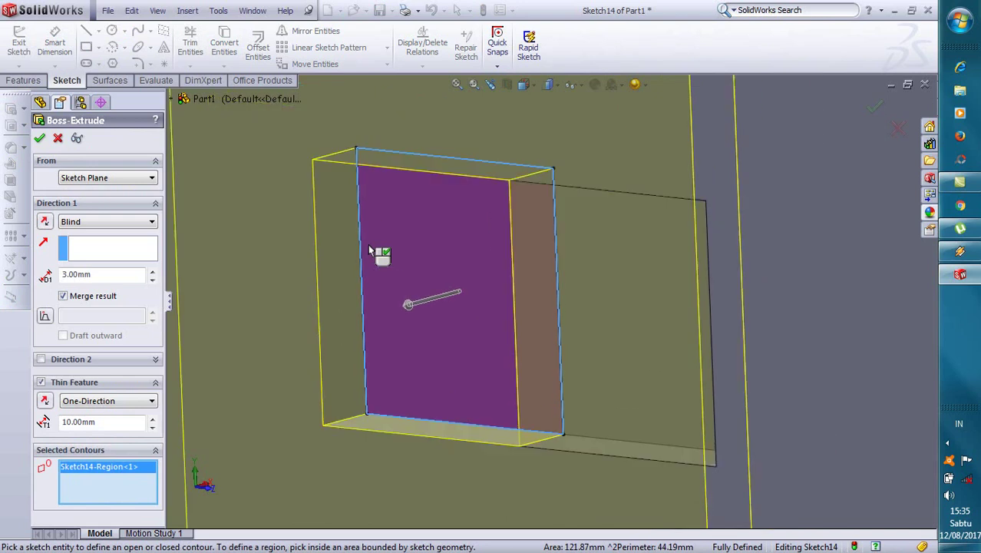
scroll(444, 292, "up", 3)
scroll(449, 300, "down", 5)
scroll(472, 305, "up", 2)
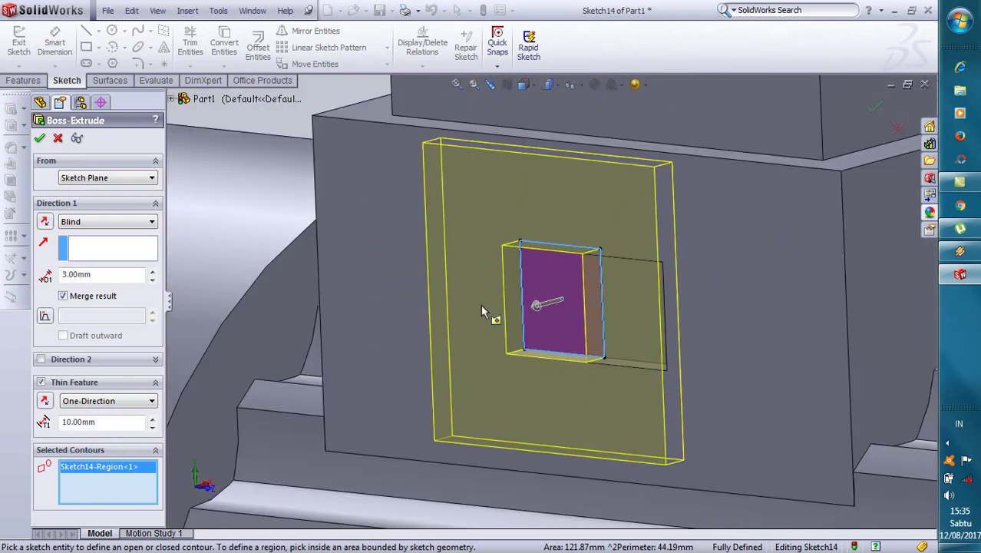
scroll(507, 322, "up", 1)
scroll(568, 300, "down", 2)
scroll(599, 277, "down", 2)
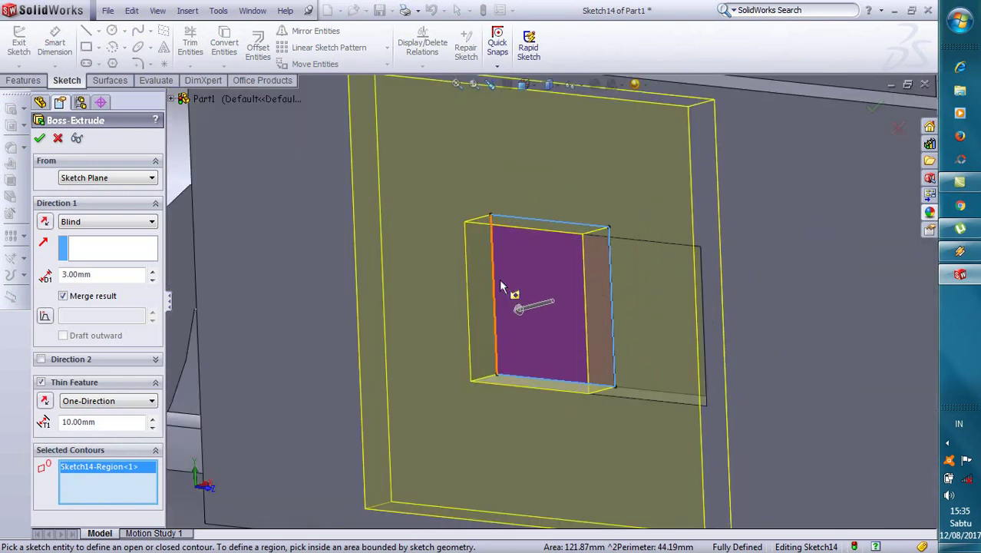
left_click(513, 281)
left_click(522, 281)
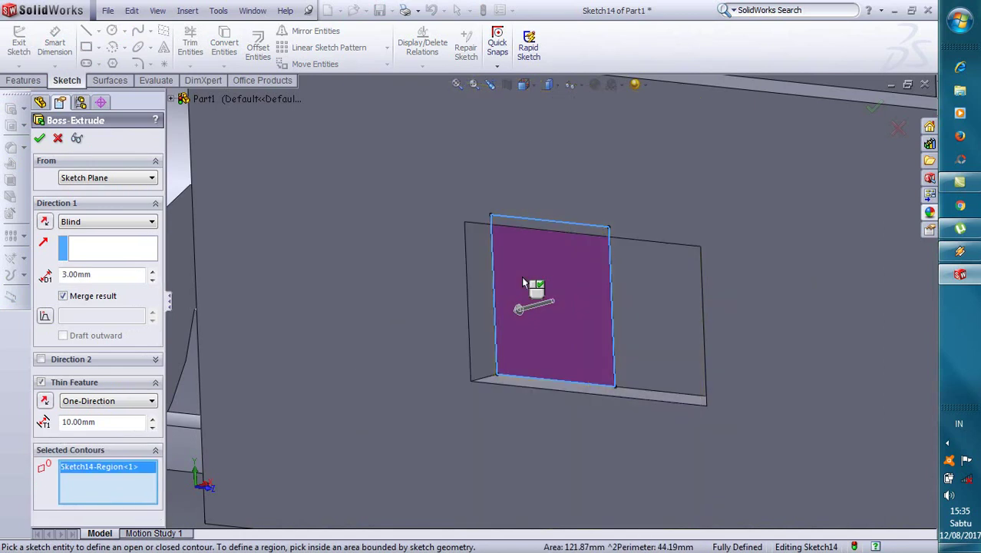
left_click(522, 282)
left_click(526, 282)
left_click(530, 281)
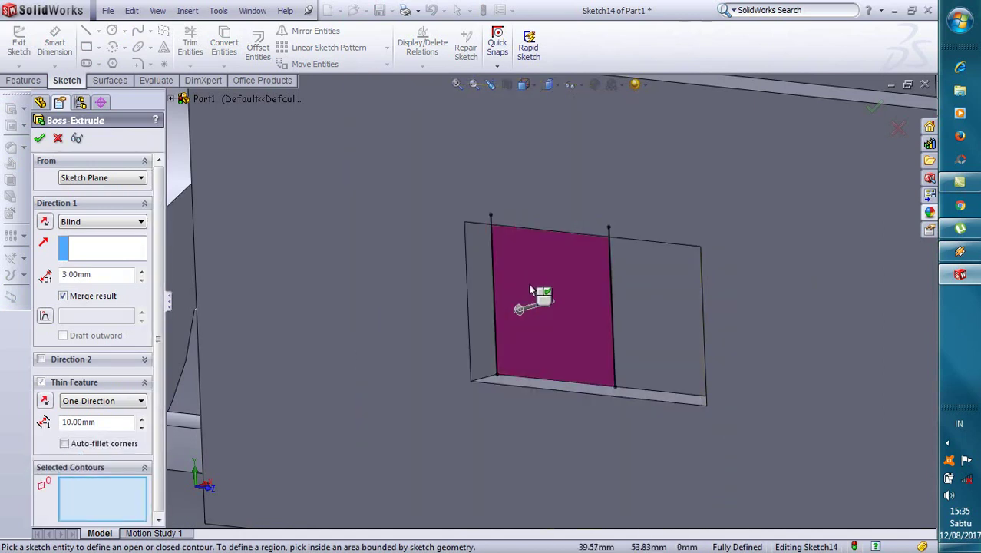
key("Escape")
Project the plate face's edges into Sketch14 with Convert Entities.
middle_click_drag(618, 293, 586, 261)
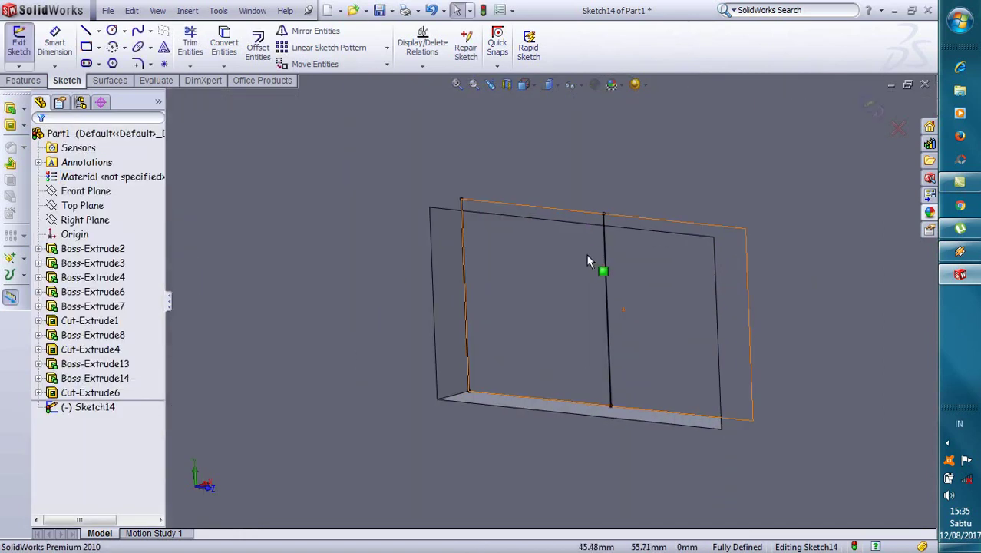
left_click(572, 234)
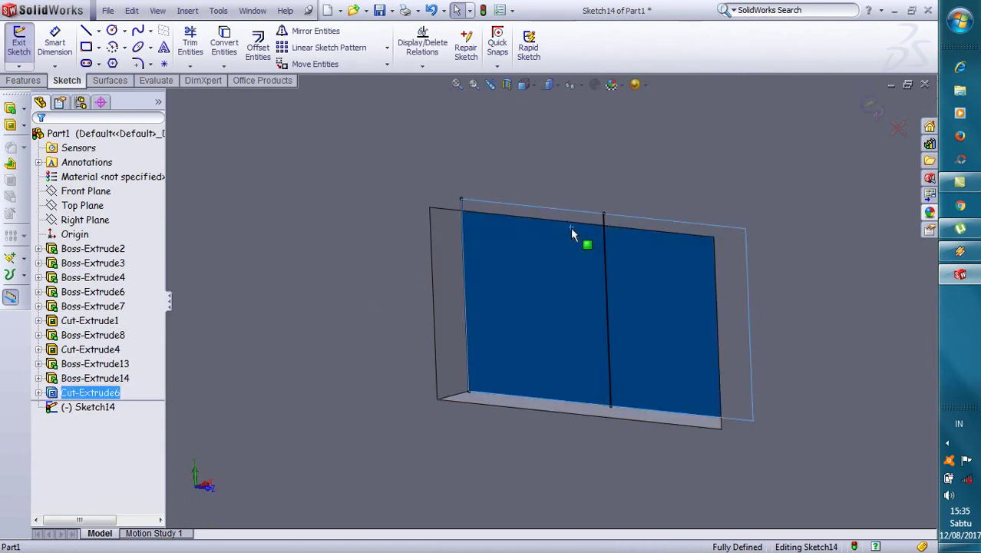
scroll(572, 233, "down", 2)
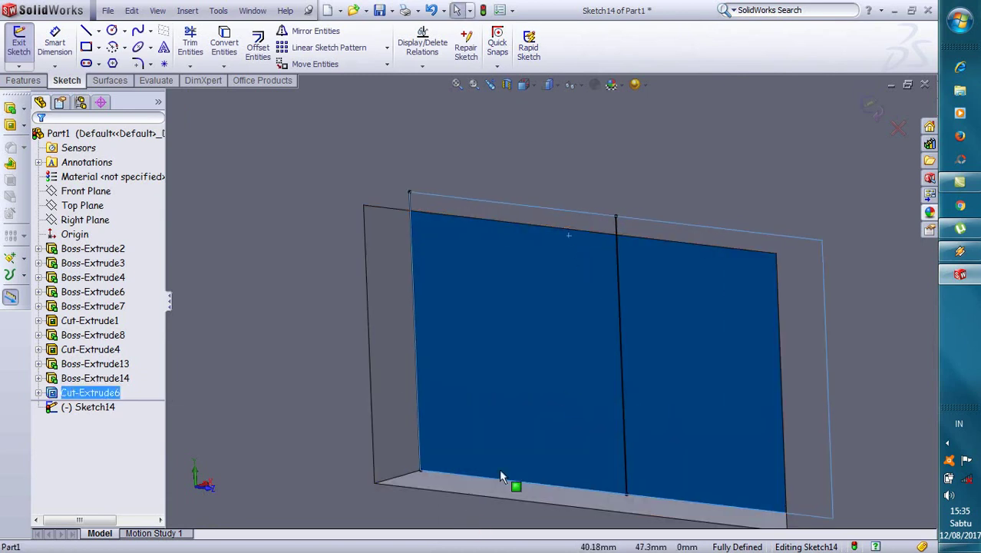
key("Escape")
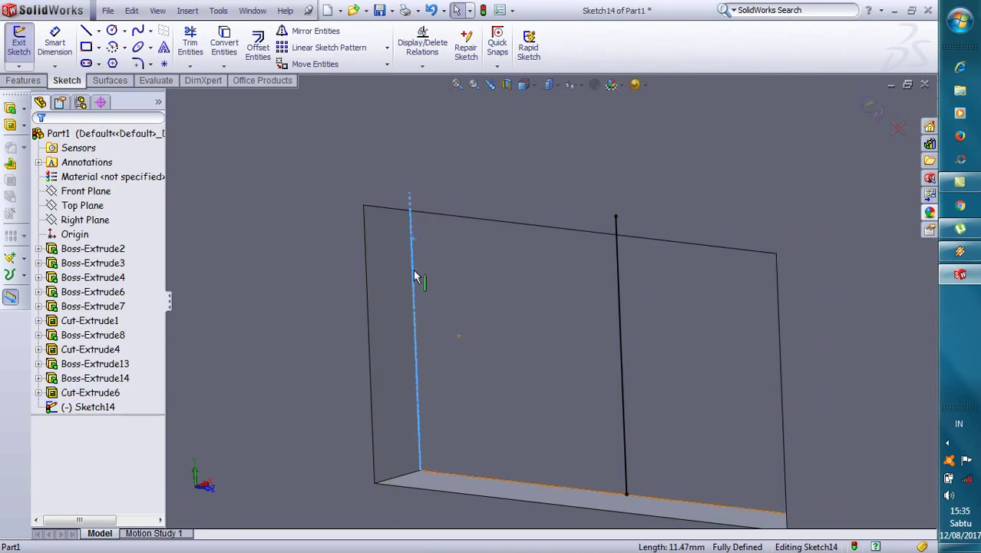
left_click(224, 42)
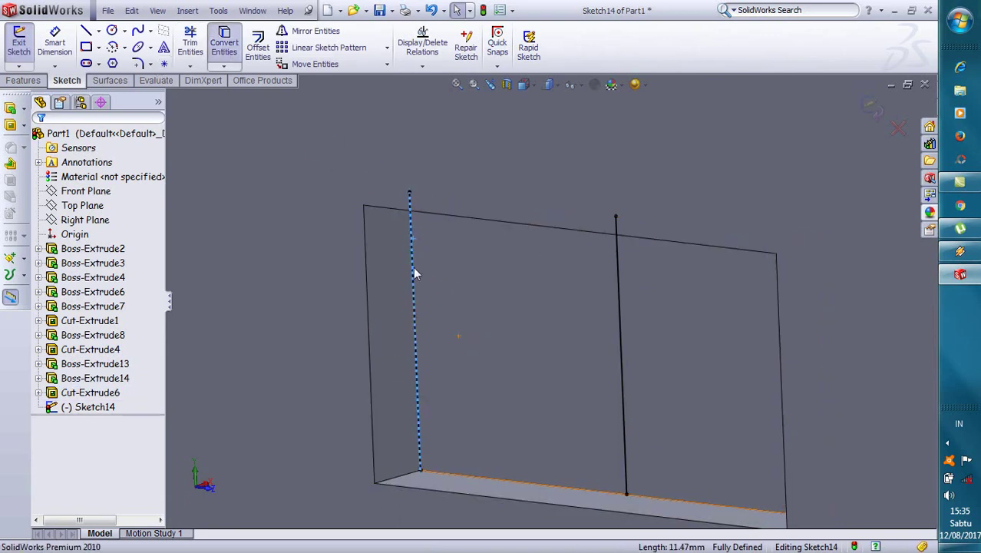
left_click(512, 479)
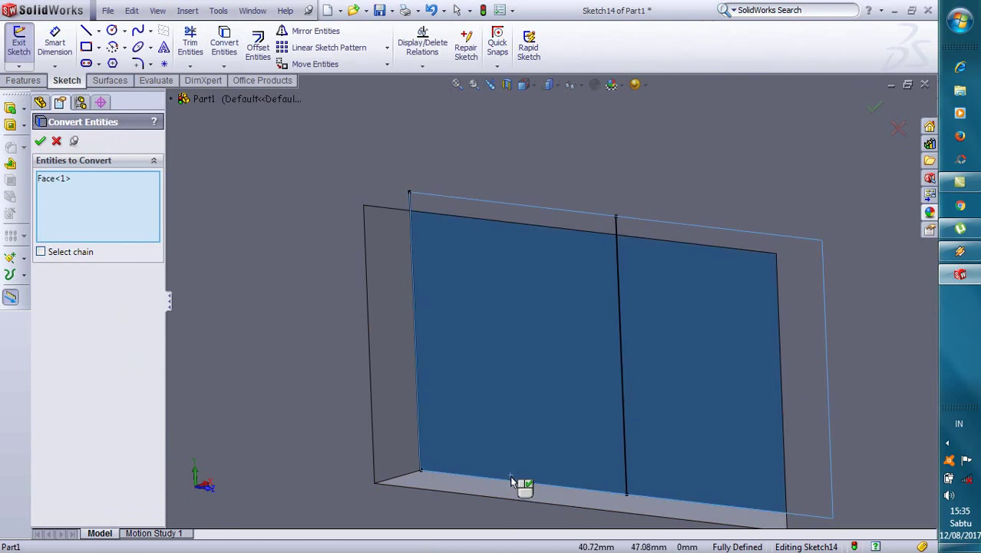
left_click(224, 43)
Convert the plate's top edge into a sketch line.
mouse_move(513, 249)
middle_mouse_down()
mouse_move(517, 149)
mouse_move(549, 242)
middle_mouse_up()
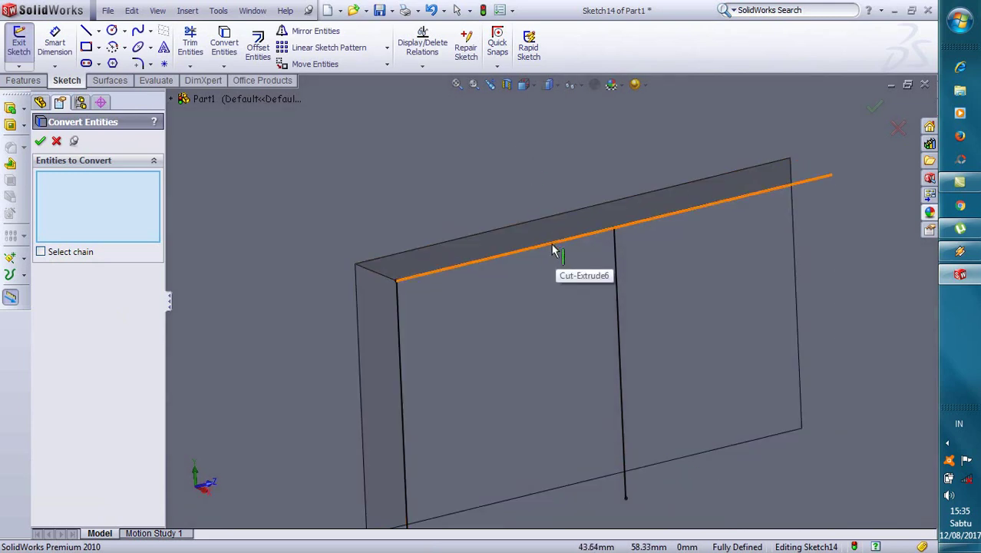
left_click(553, 250)
left_click(224, 42)
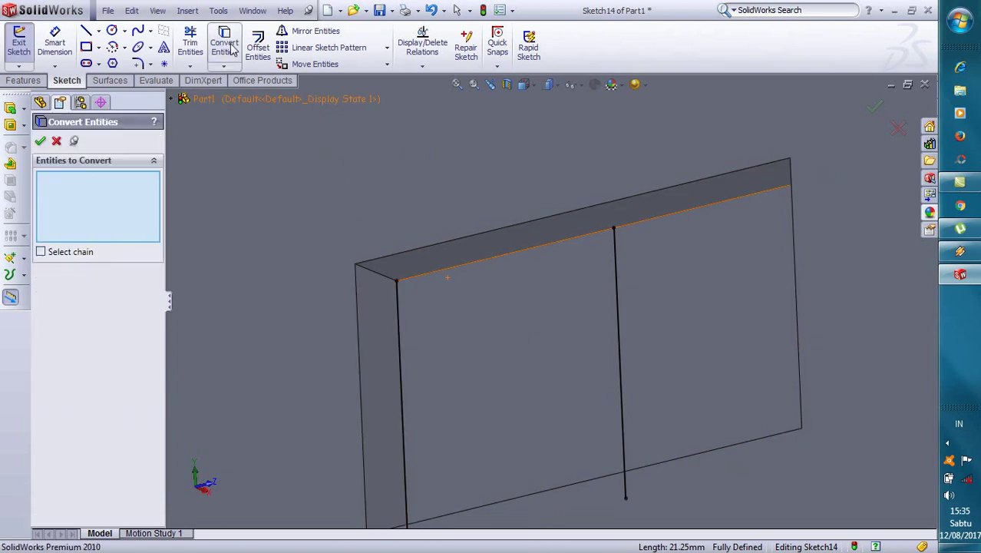
middle_click_drag(651, 198, 650, 240)
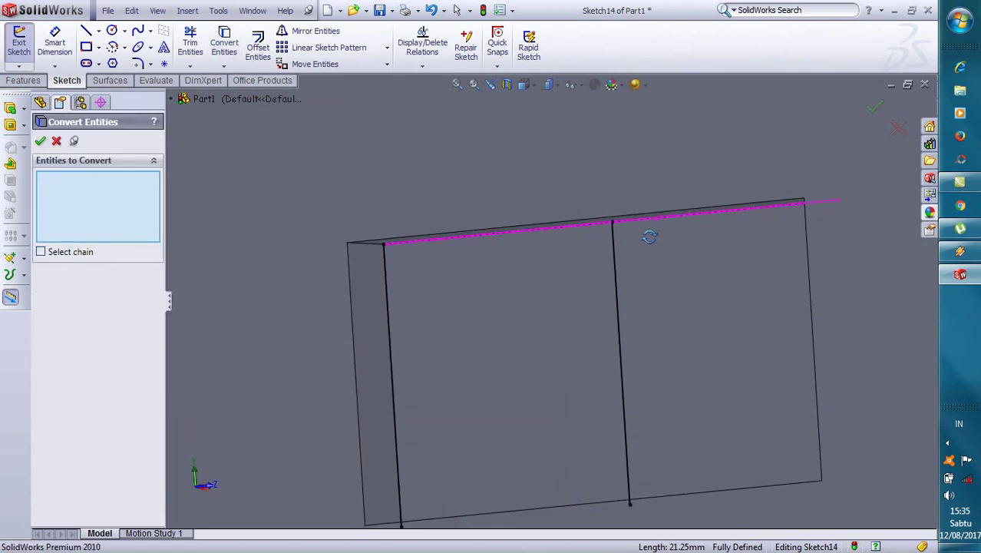
left_click(643, 222)
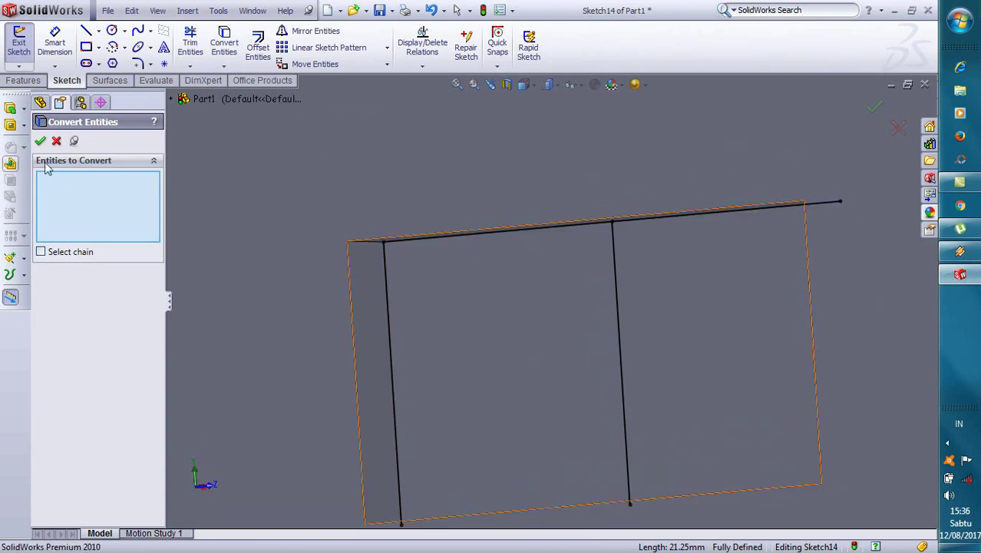
left_click(57, 143)
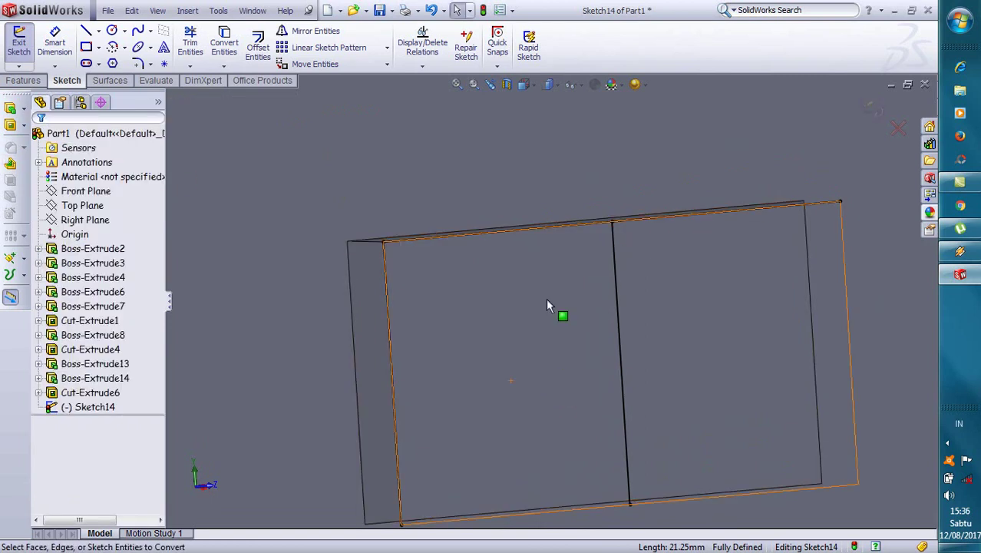
Convert the plate's bottom edge, then preview a 3.00mm boss of the left enclosed region.
left_click(559, 236)
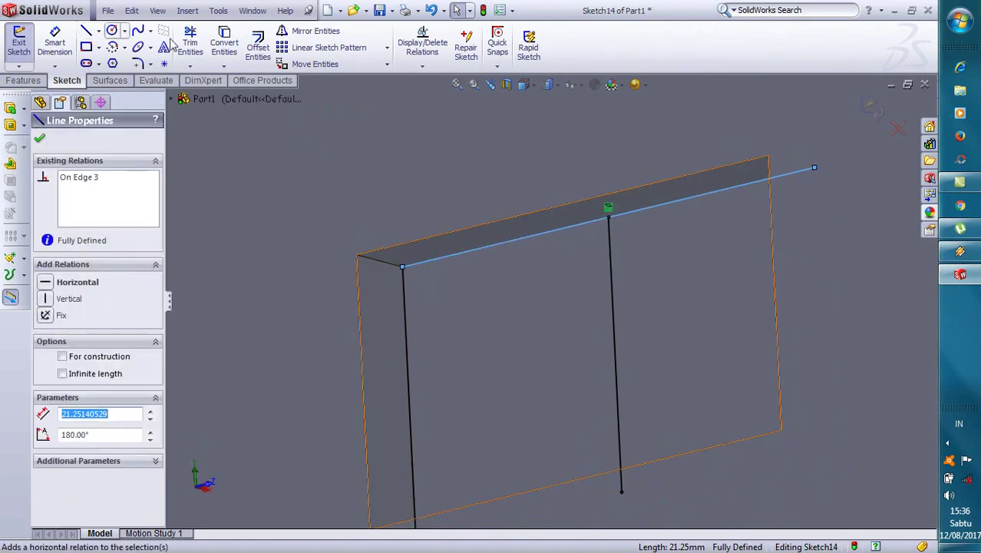
left_click(224, 43)
middle_click_drag(678, 305, 539, 326)
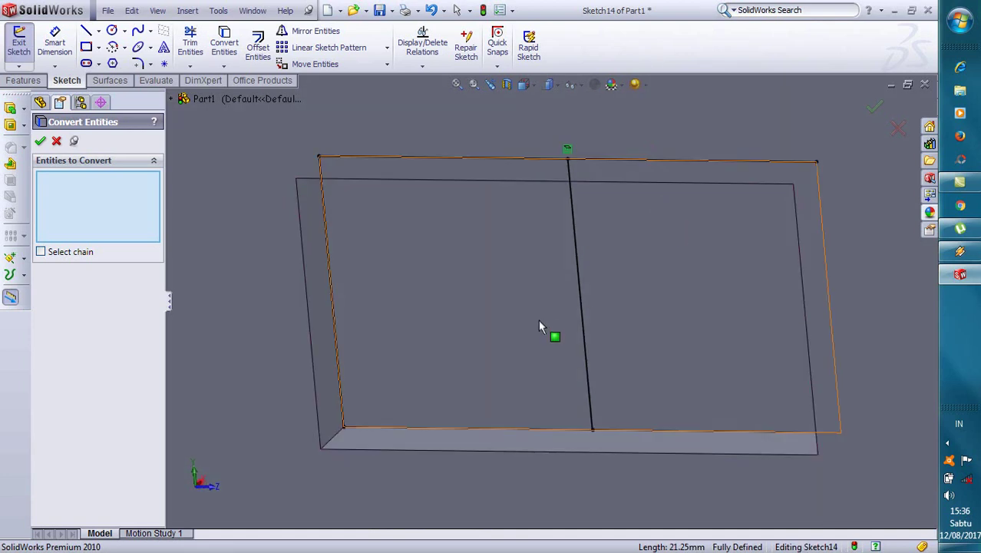
left_click(542, 428)
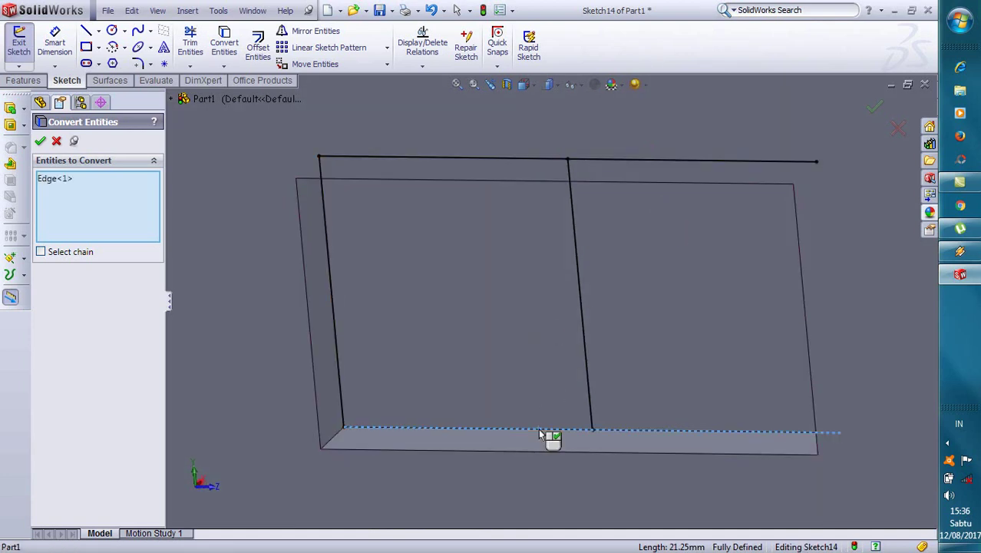
left_click(224, 42)
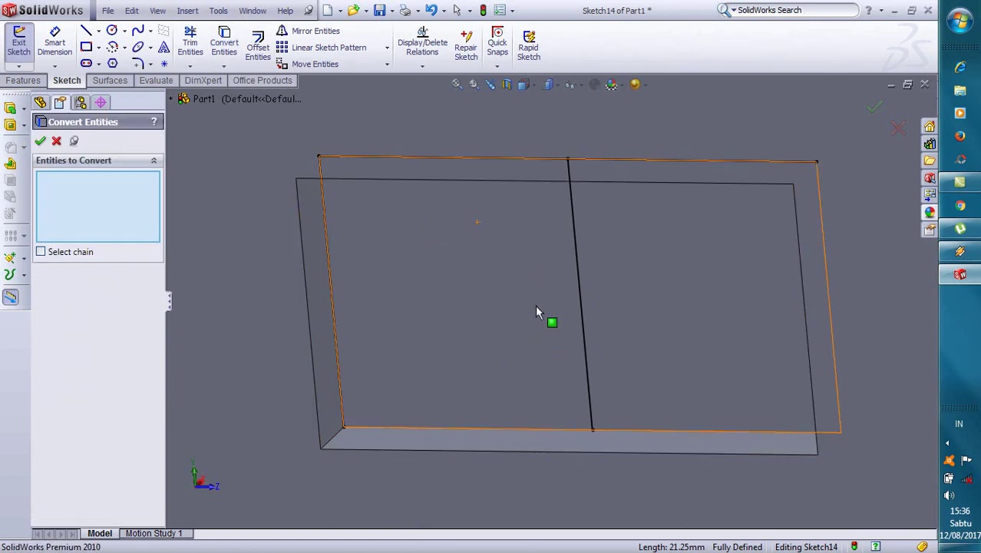
left_click(57, 141)
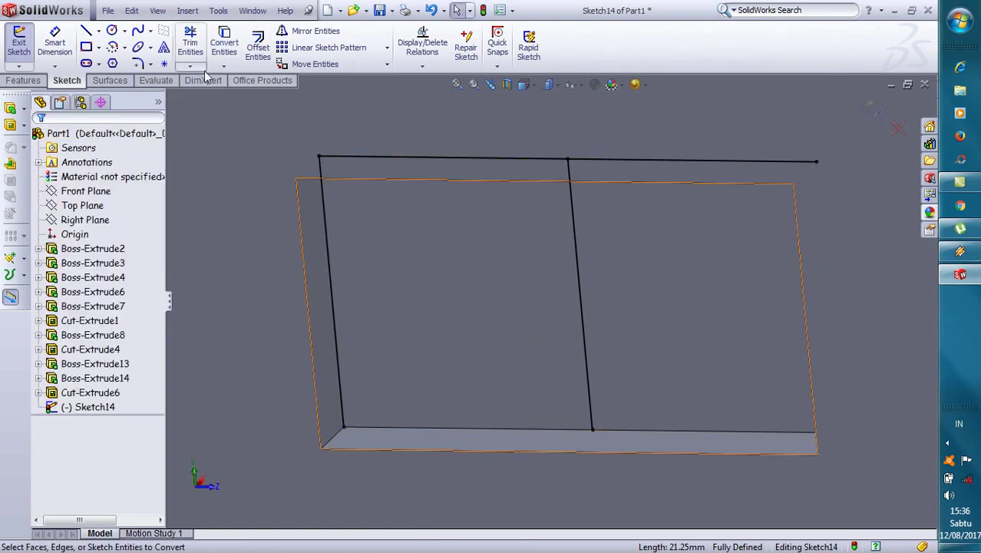
left_click(446, 430)
left_click(230, 42)
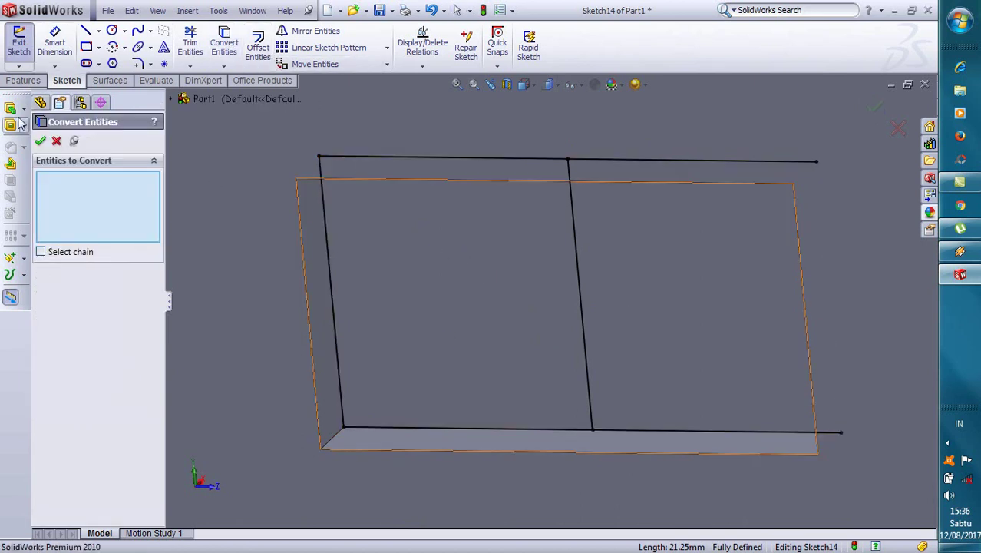
left_click(11, 125)
left_click(387, 263)
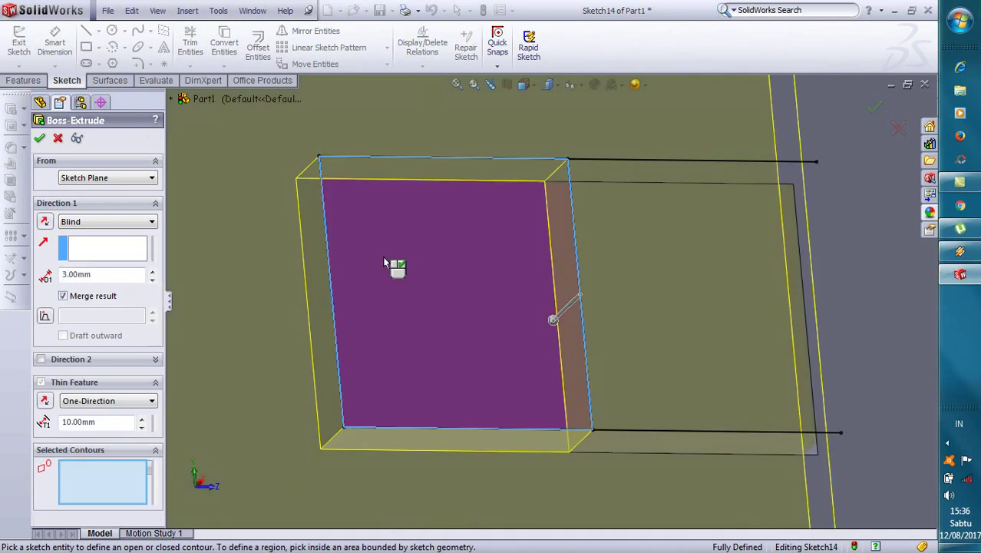
Accept the thin extrusion, then undo it to reopen Sketch14.
scroll(429, 274, "up", 4)
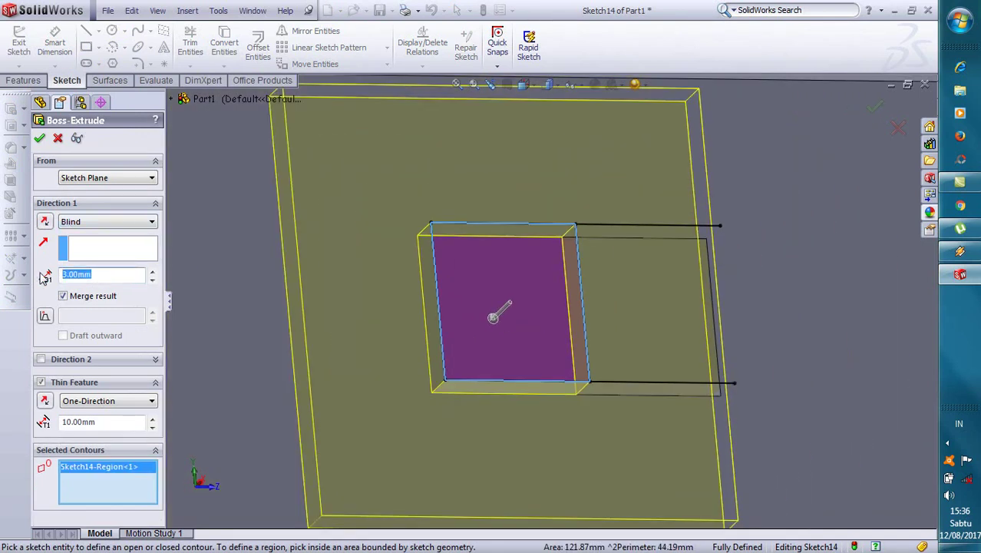
left_click(40, 139)
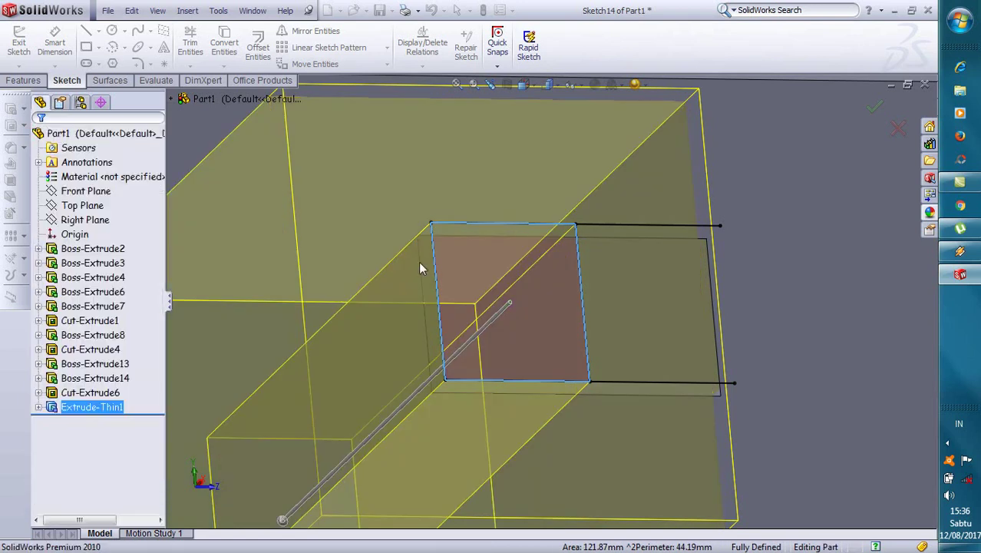
scroll(423, 267, "down", 2)
scroll(495, 291, "up", 5)
middle_click_drag(518, 324, 552, 347)
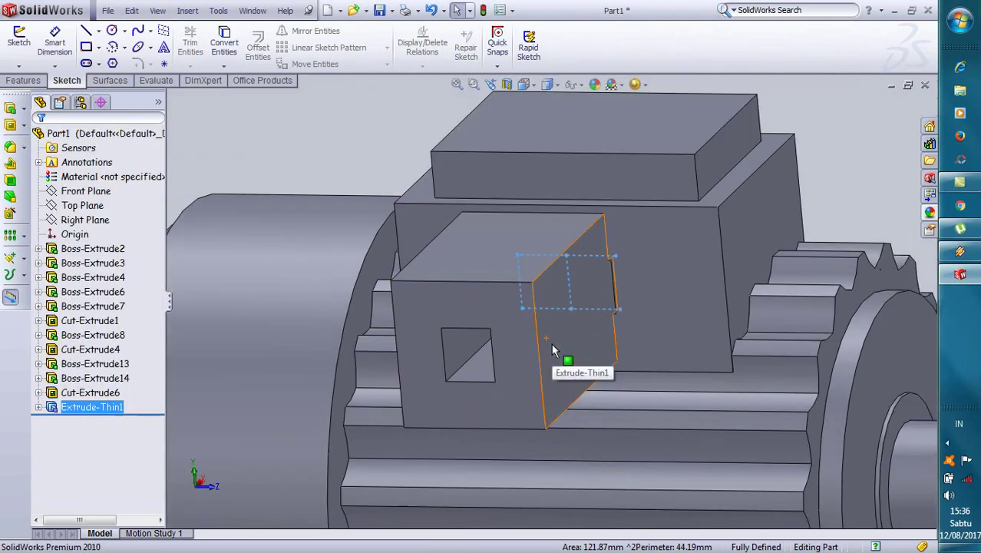
key("ctrl+z")
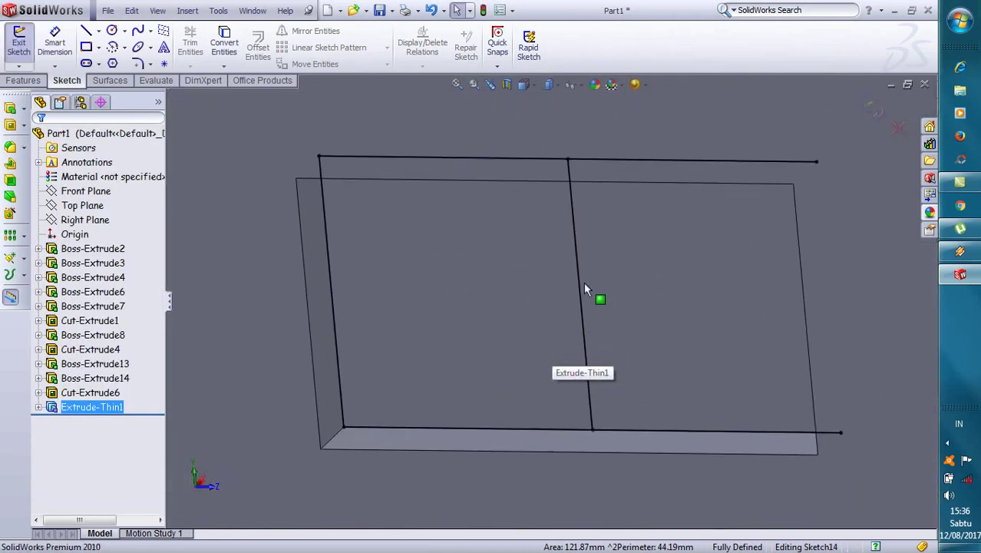
Trim the overhanging right ends of the top and bottom lines.
key("t")
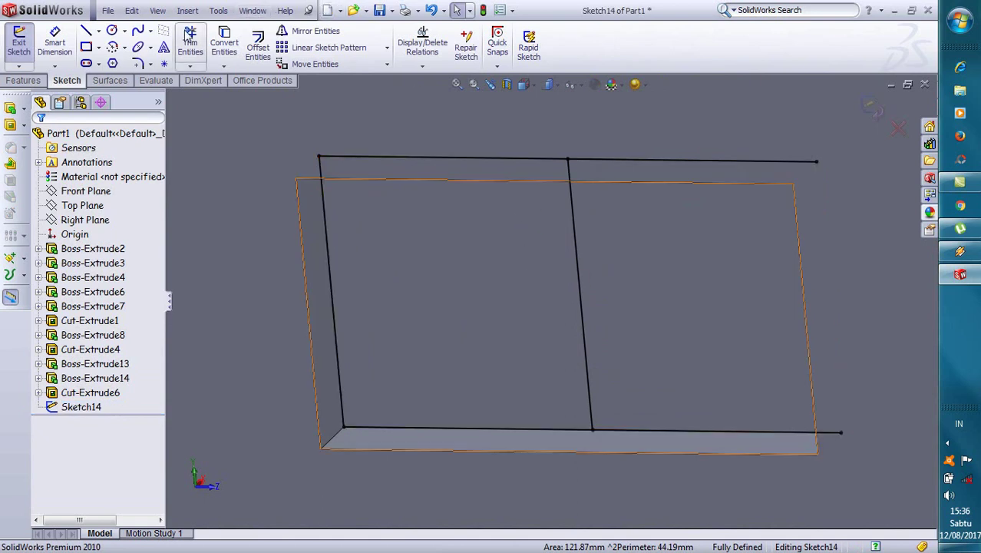
left_click_drag(802, 282, 701, 136)
left_click_drag(697, 415, 816, 445)
left_click_drag(788, 268, 783, 269)
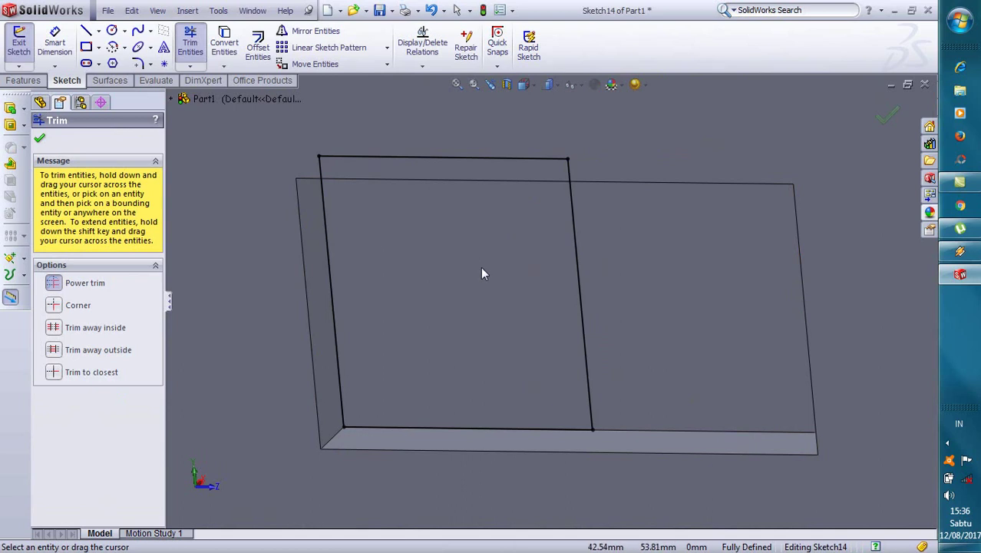
key("ctrl+Left")
key("ctrl+Left")
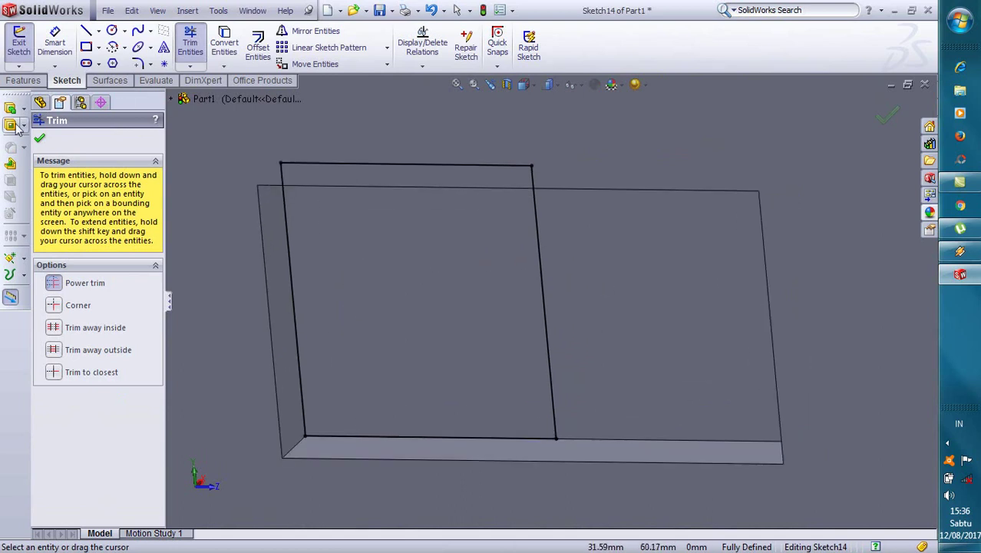
Extrude the trimmed square 6 mm as Boss-Extrude15.
left_click(11, 108)
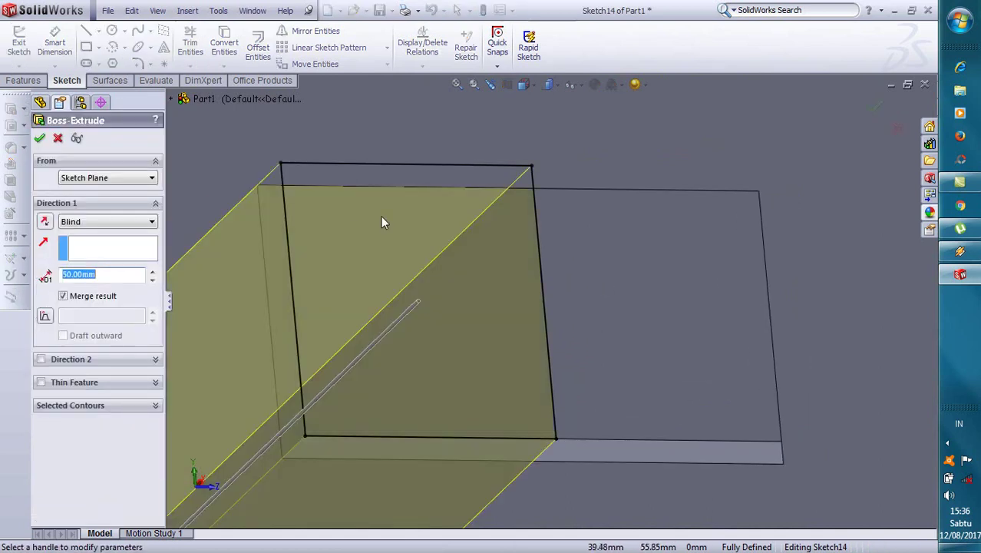
scroll(396, 222, "up", 5)
scroll(500, 413, "down", 2)
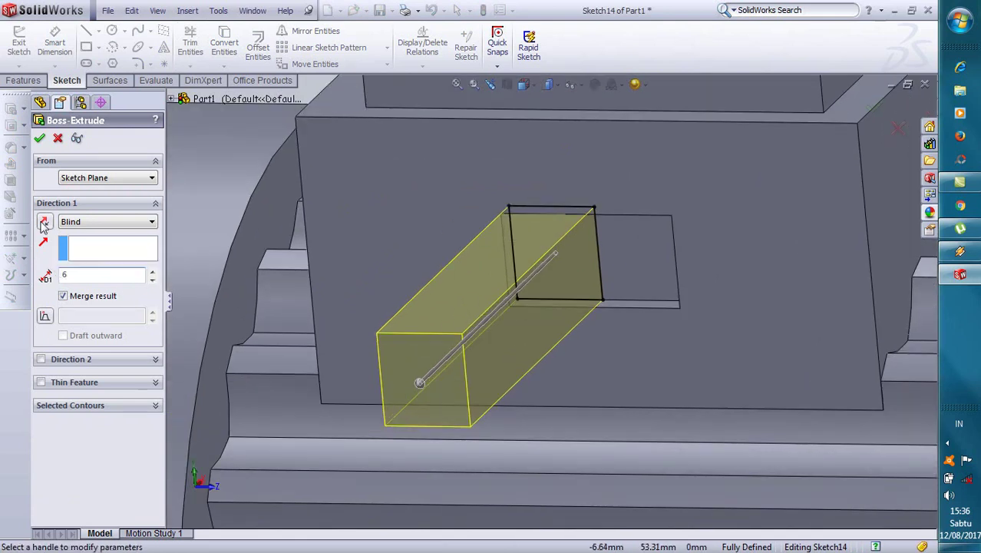
left_click(40, 139)
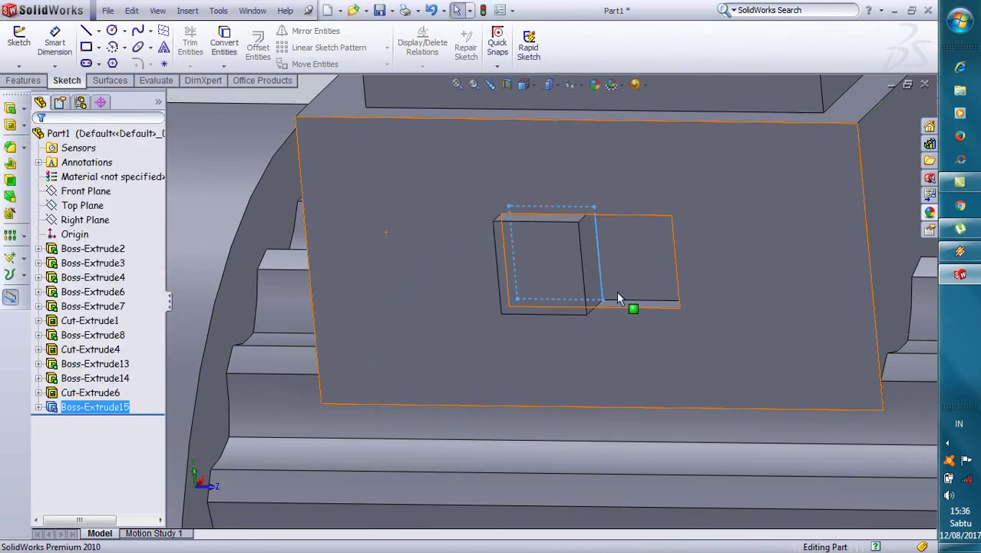
Zoom in on Boss-Extrude15, pick its edge and start a new sketch.
scroll(616, 291, "down", 3)
scroll(603, 275, "down", 1)
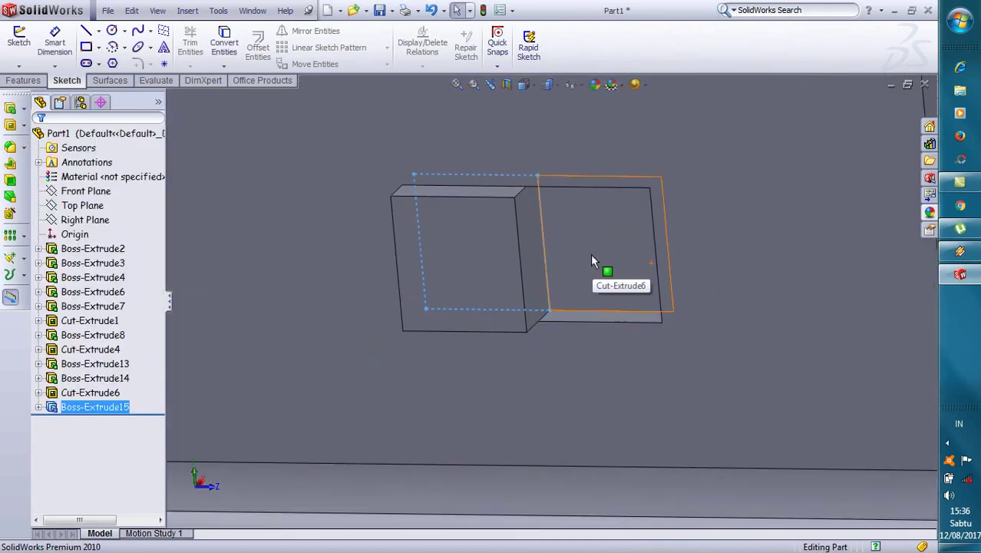
scroll(590, 255, "down", 1)
scroll(580, 255, "down", 1)
left_click(516, 184)
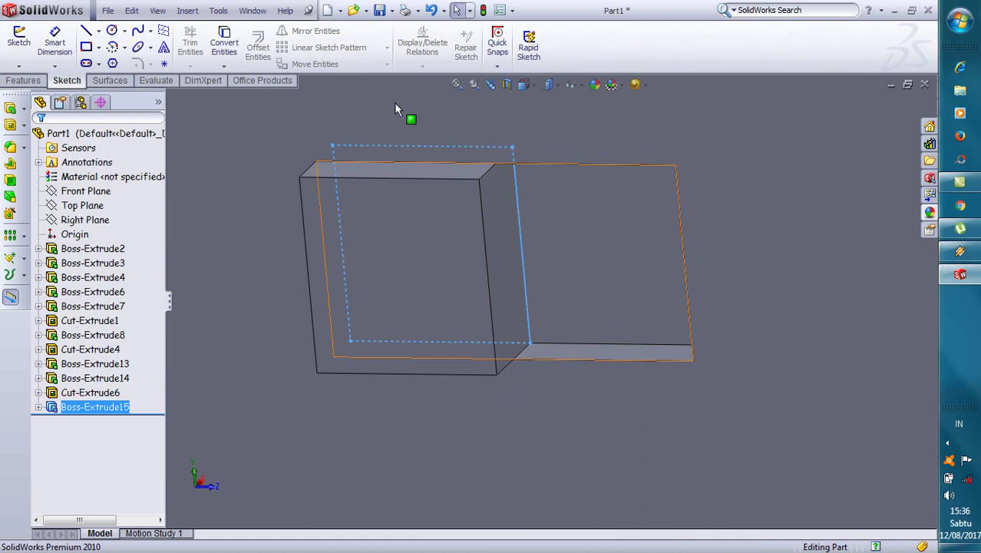
left_click(87, 33)
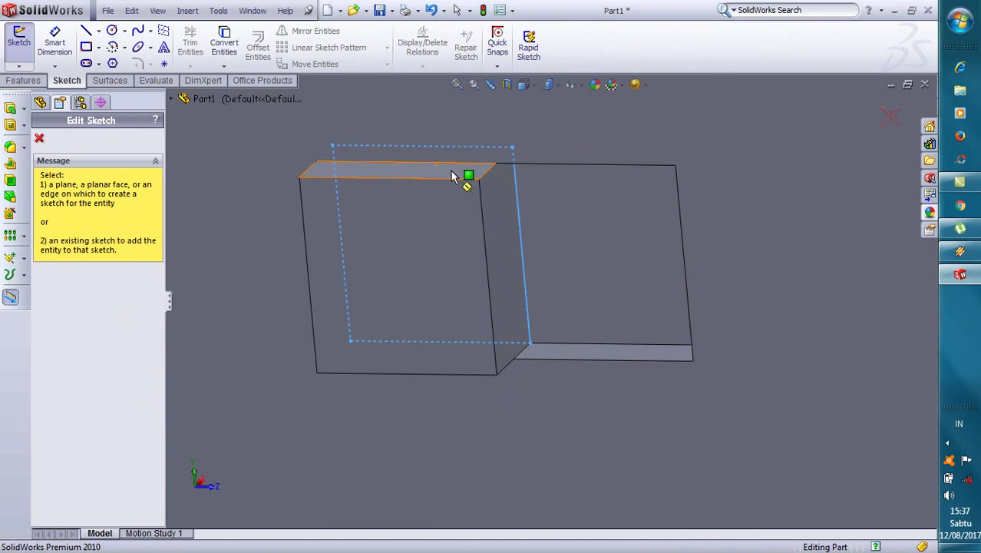
scroll(457, 188, "down", 2)
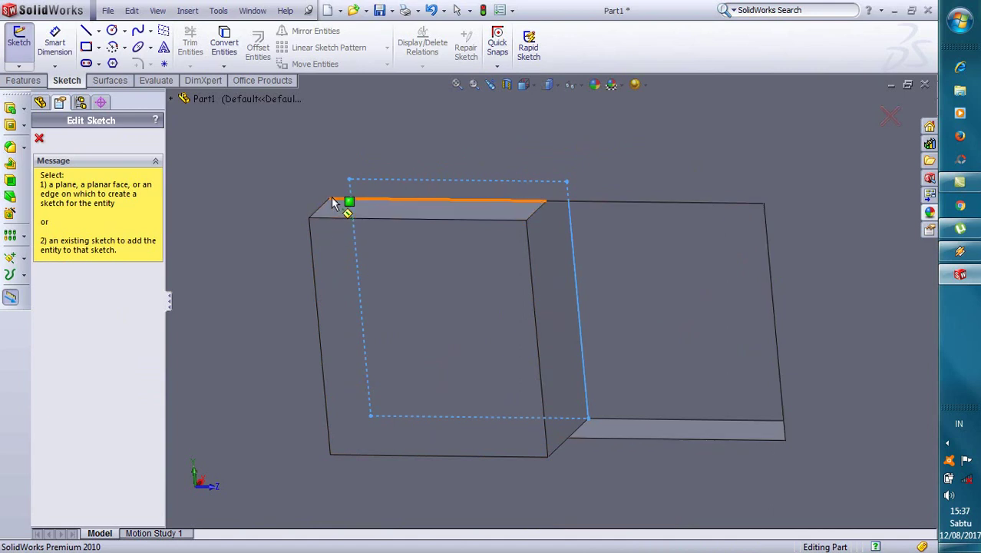
scroll(332, 202, "down", 2)
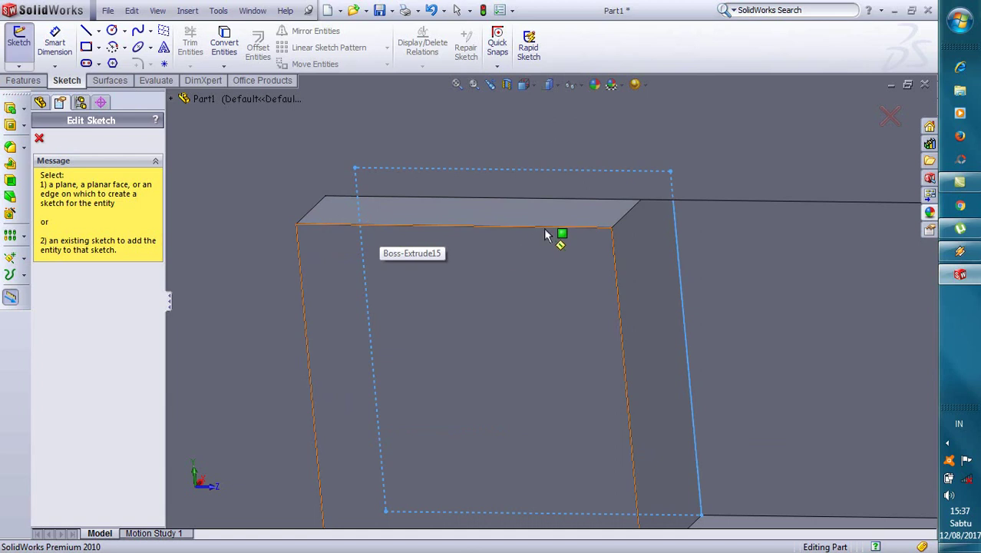
Start Sketch15 on the switch block's top face and exit the Line tool.
left_click(623, 212)
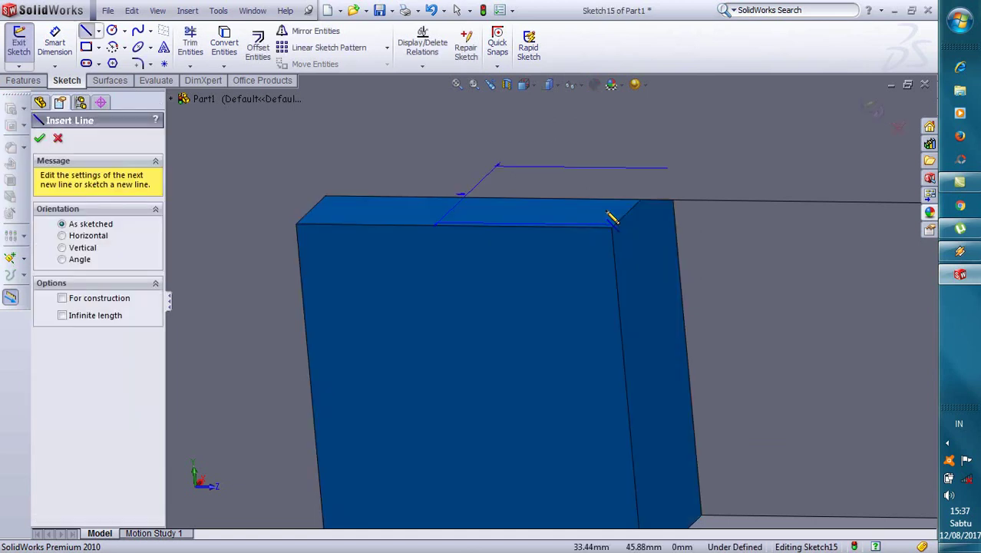
left_click(62, 140)
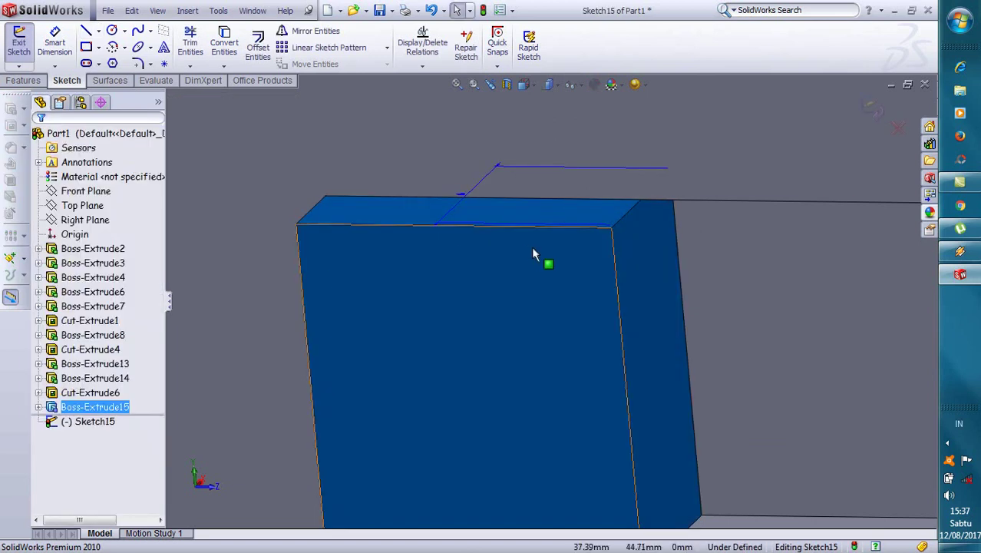
right_click(535, 219)
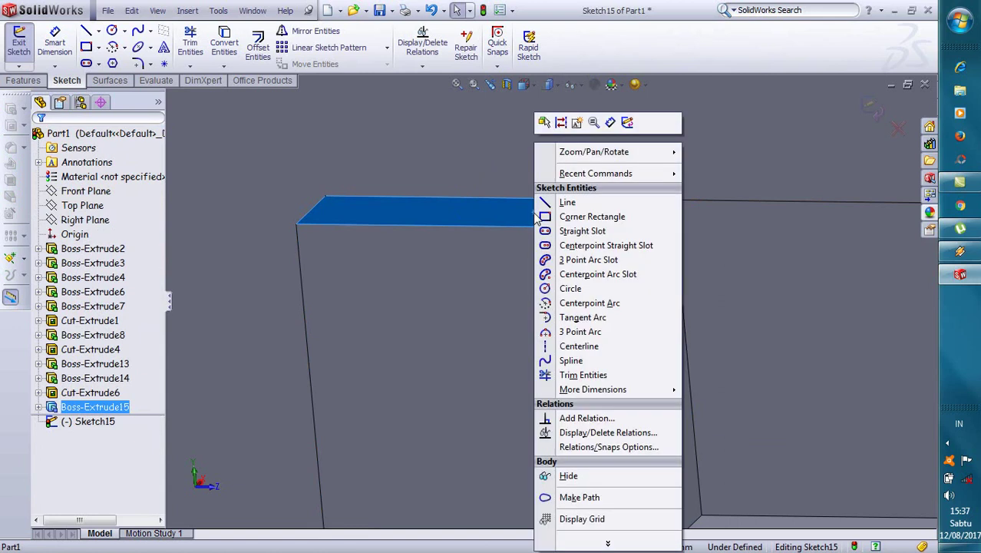
left_click(458, 329)
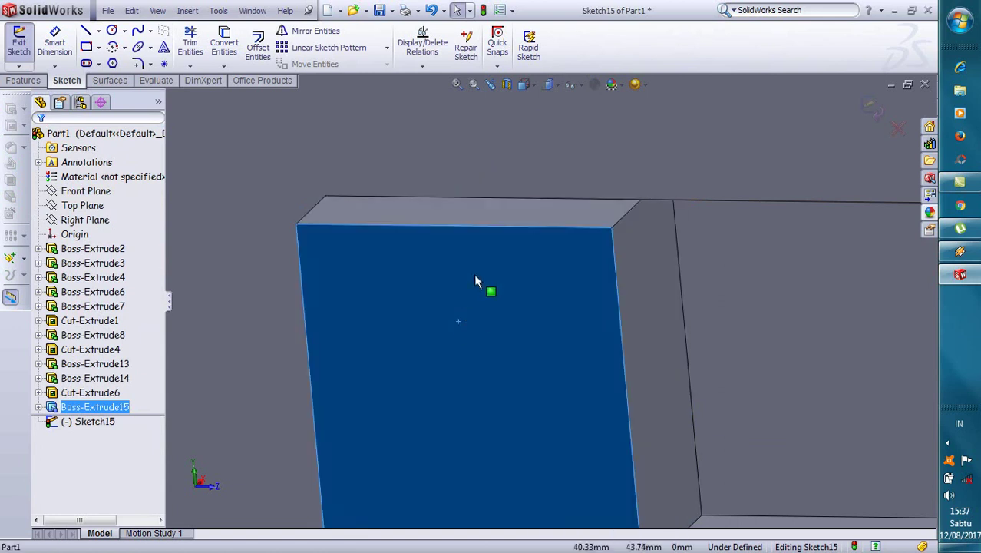
scroll(476, 281, "up", 3)
scroll(510, 365, "down", 3)
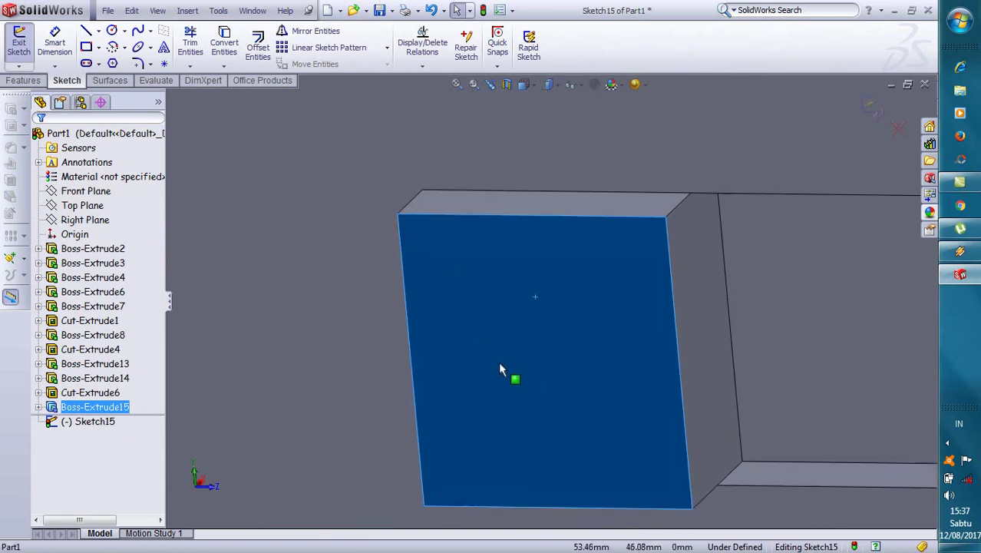
scroll(508, 364, "up", 6)
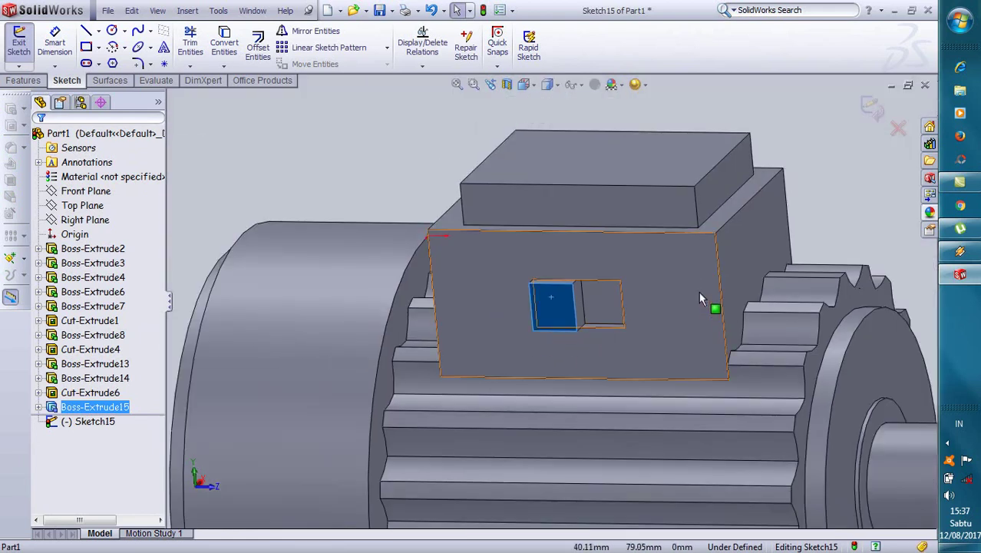
Turn the view normal to the switch block's square faces, then bring up the standard view orientations.
left_click(699, 291)
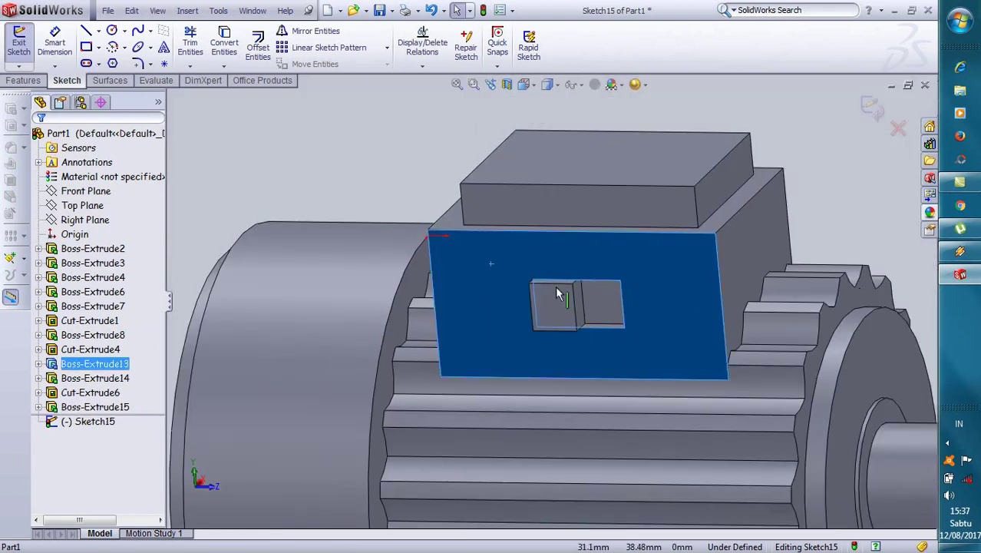
middle_click_drag(558, 293, 565, 192)
left_click(609, 325)
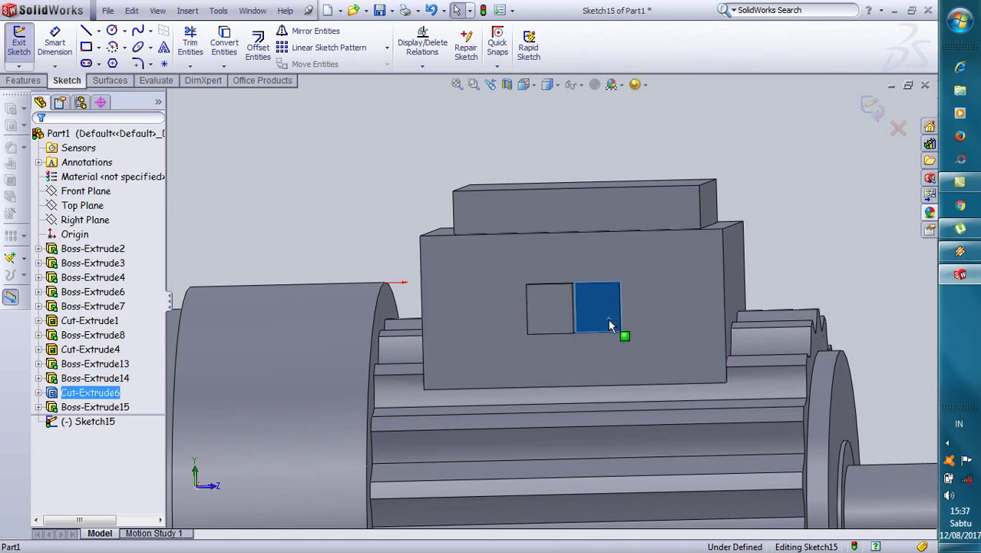
key("ctrl+8")
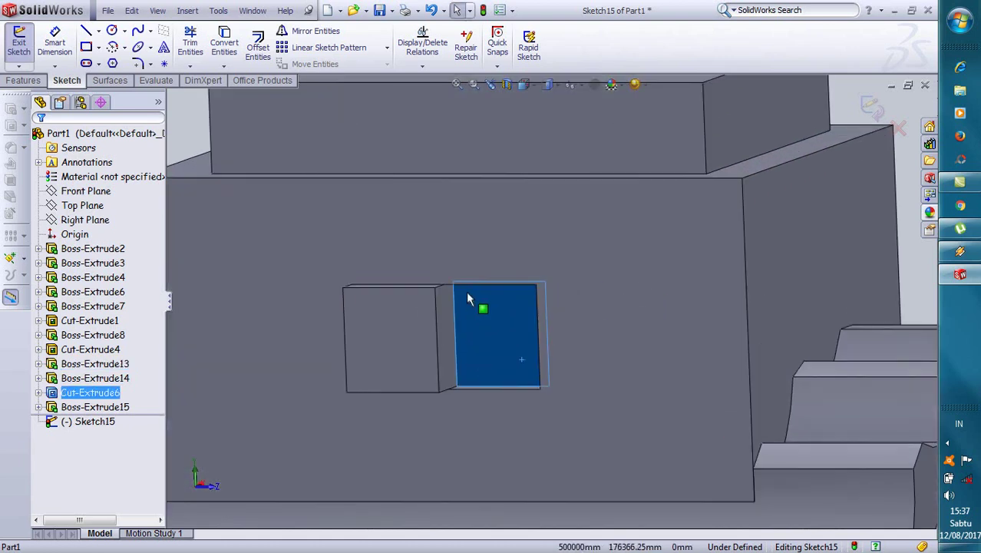
left_click(419, 307)
key("ctrl+8")
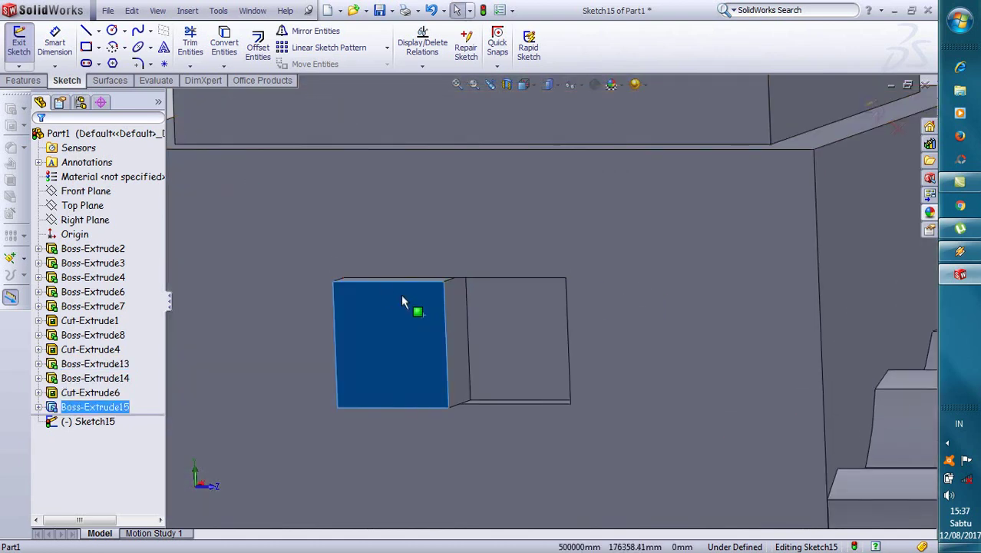
scroll(515, 338, "up", 2)
scroll(515, 338, "up", 4)
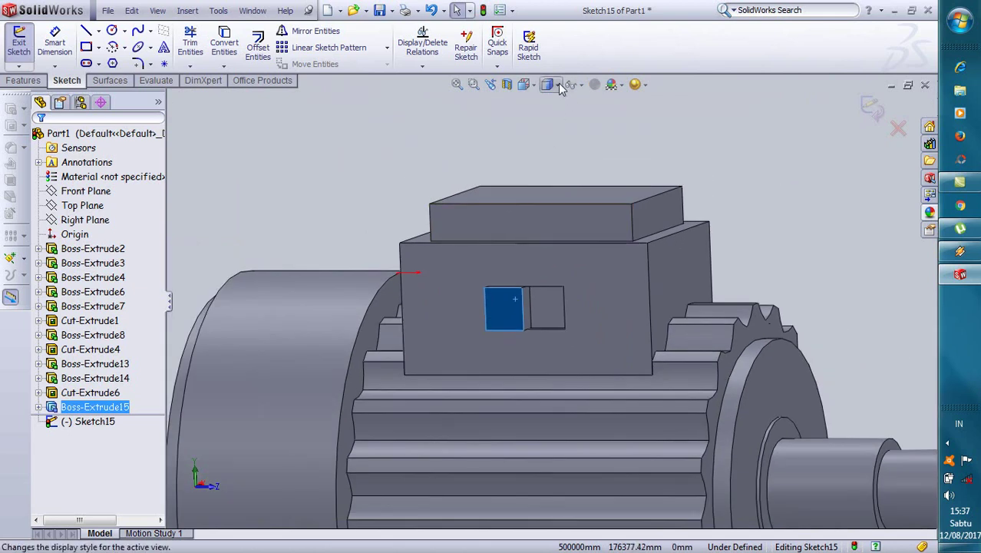
left_click(524, 84)
left_click(561, 105)
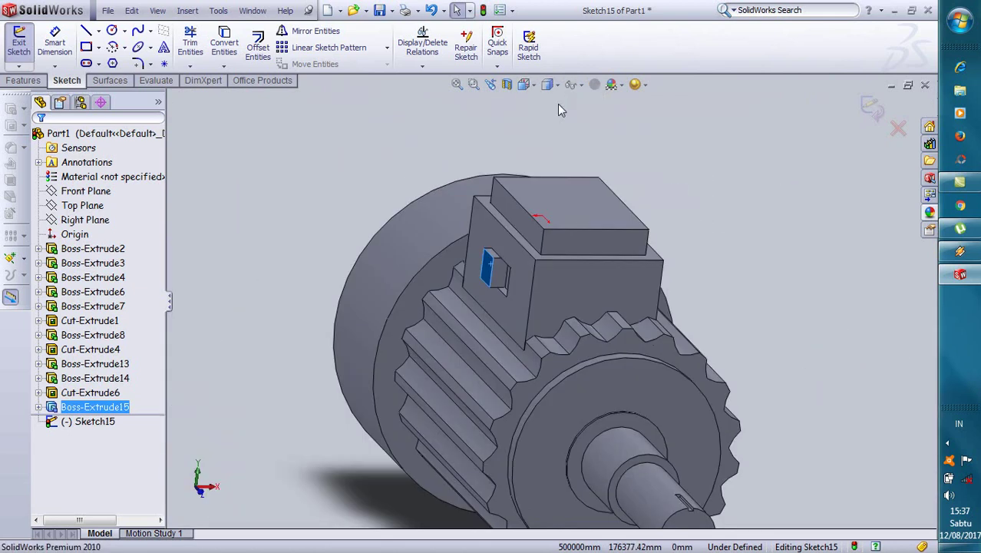
scroll(516, 207, "down", 2)
scroll(555, 343, "up", 2)
scroll(568, 384, "up", 2)
scroll(572, 395, "up", 2)
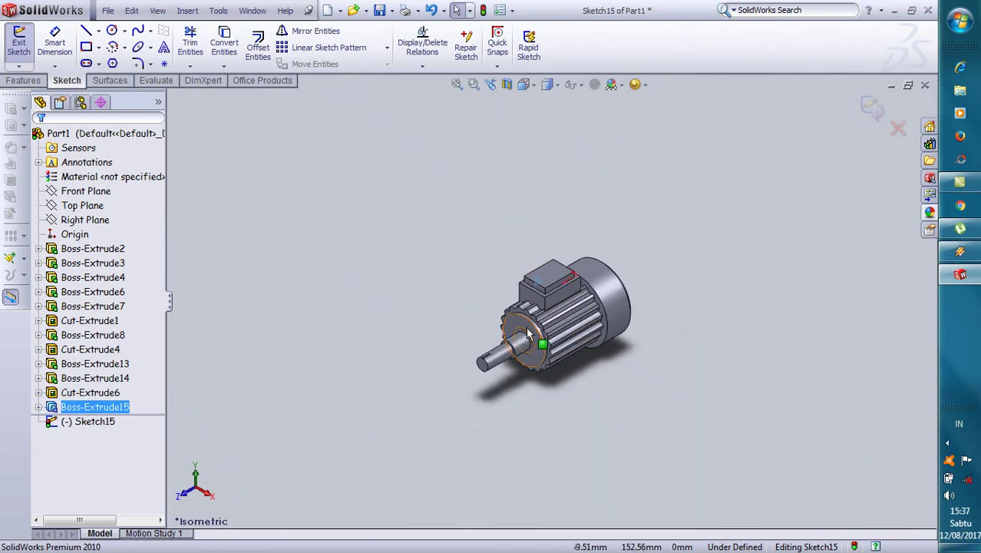
scroll(537, 331, "down", 2)
scroll(603, 307, "down", 2)
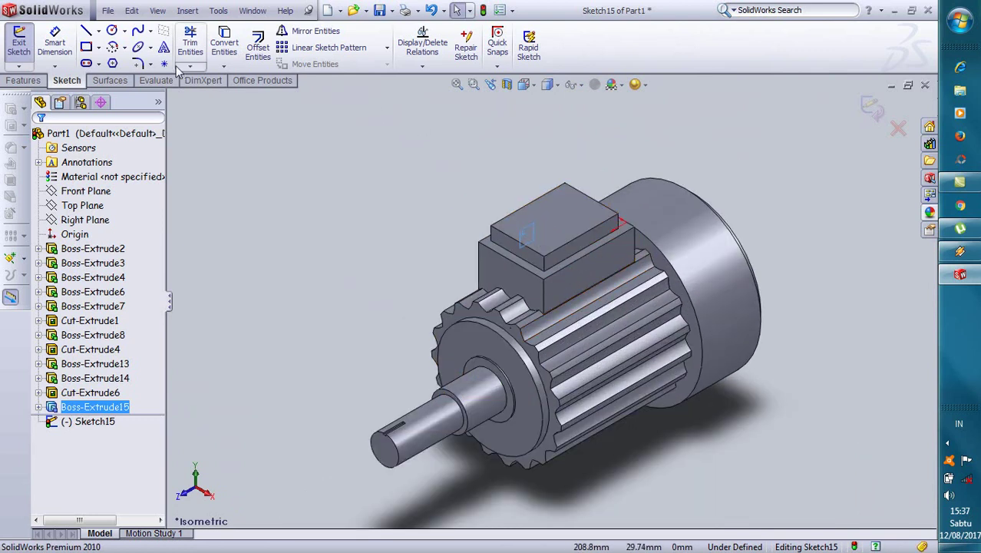
left_click(338, 208)
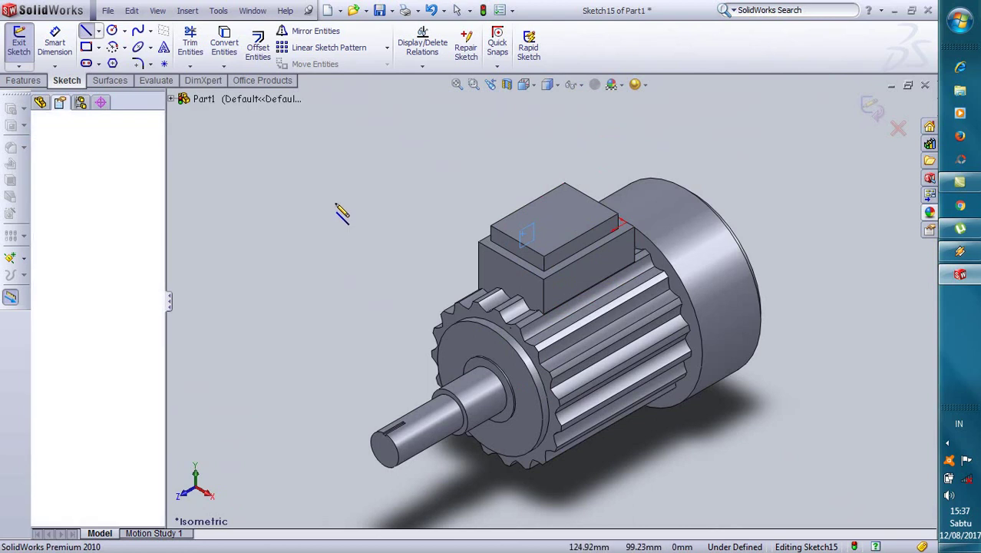
right_click(338, 205)
left_click(371, 214)
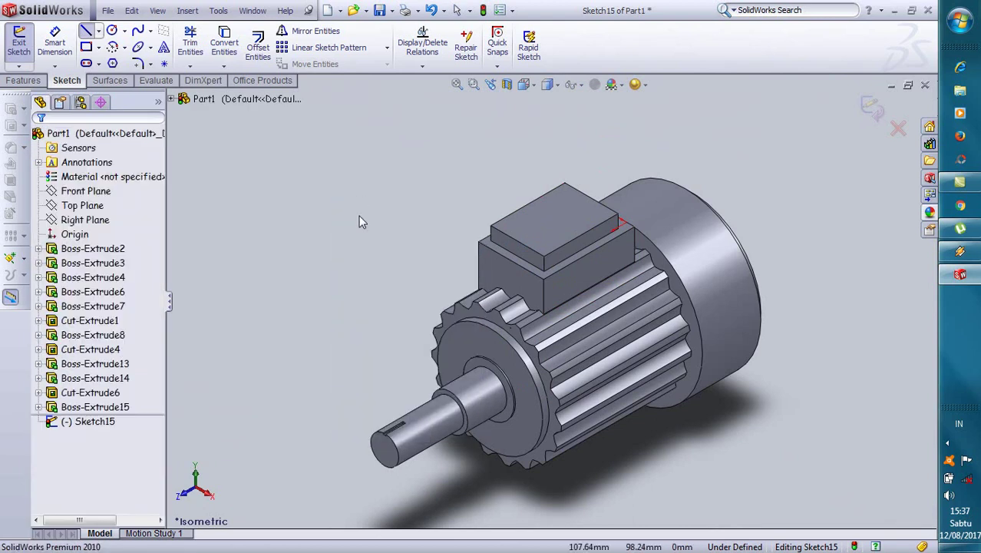
mouse_move(428, 349)
middle_mouse_down()
mouse_move(521, 467)
mouse_move(477, 412)
mouse_move(413, 444)
mouse_move(427, 459)
mouse_move(390, 110)
mouse_move(323, 110)
mouse_move(572, 77)
middle_mouse_up()
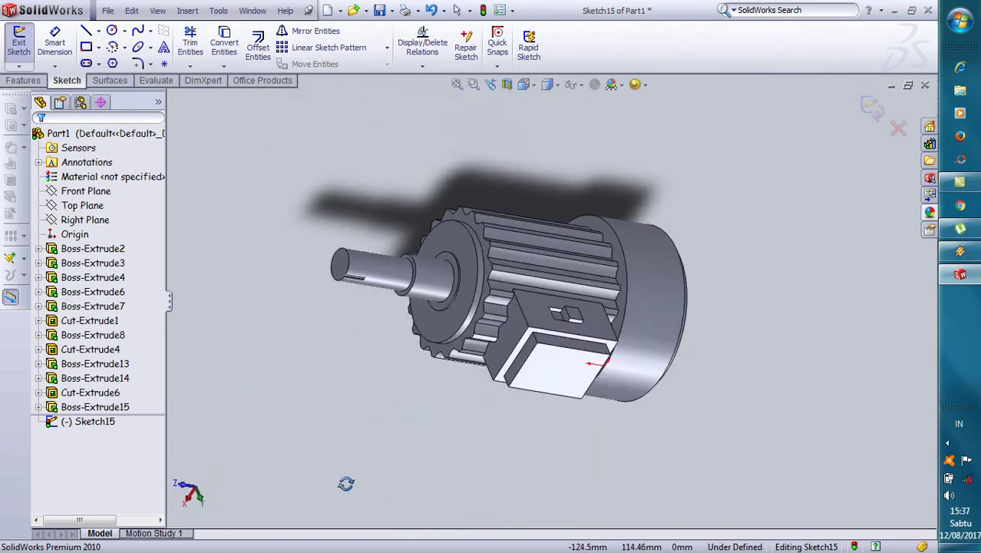
left_click(543, 83)
left_click(570, 102)
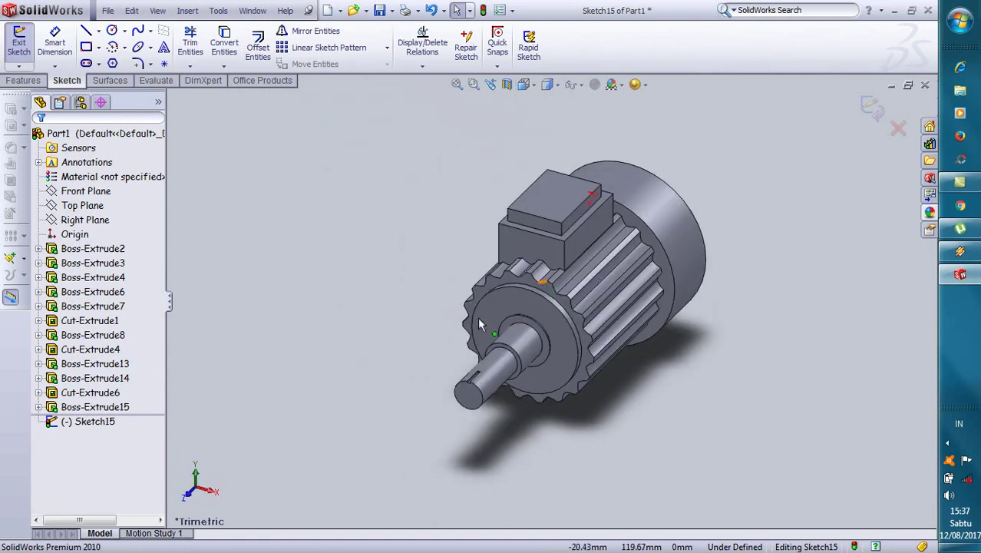
middle_click_drag(393, 397, 506, 469)
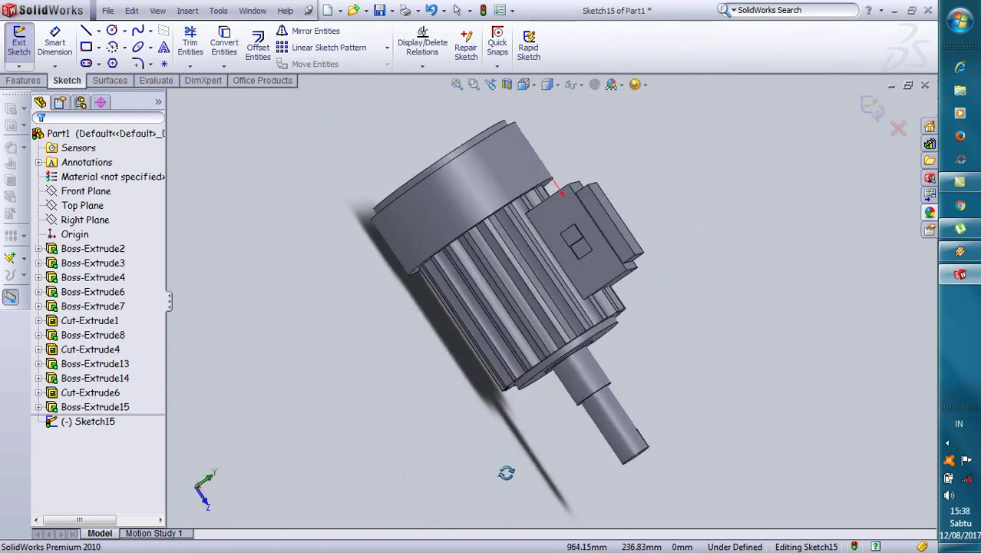
middle_click_drag(399, 191, 339, 201)
mouse_move(480, 292)
middle_mouse_down()
mouse_move(448, 195)
mouse_move(517, 426)
mouse_move(688, 409)
middle_mouse_up()
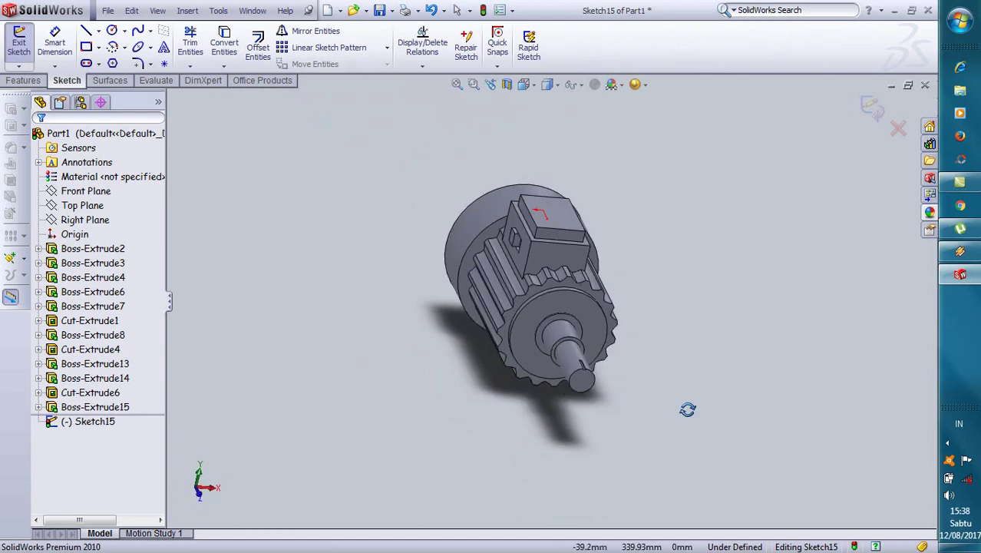
scroll(532, 242, "down", 3)
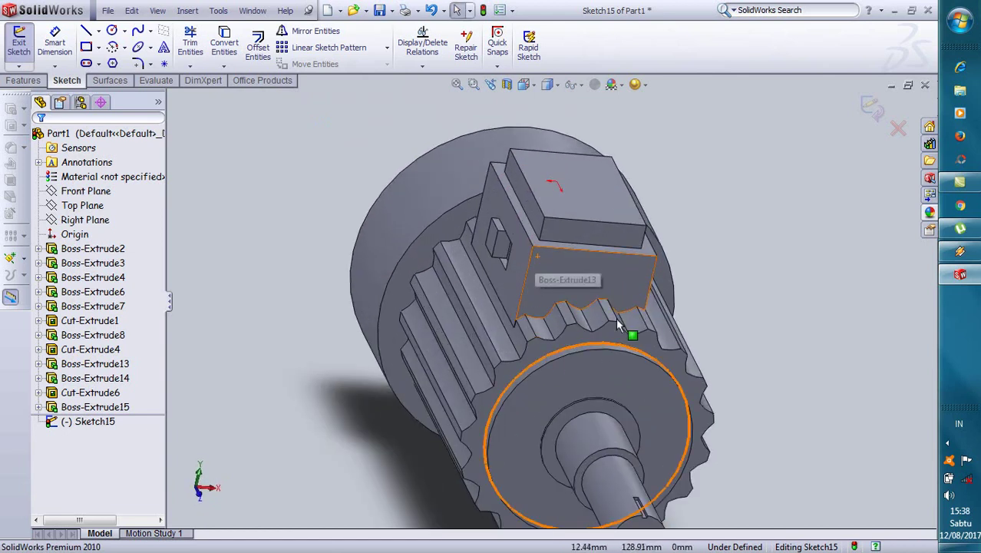
scroll(513, 280, "down", 3)
scroll(606, 213, "up", 3)
scroll(596, 217, "up", 3)
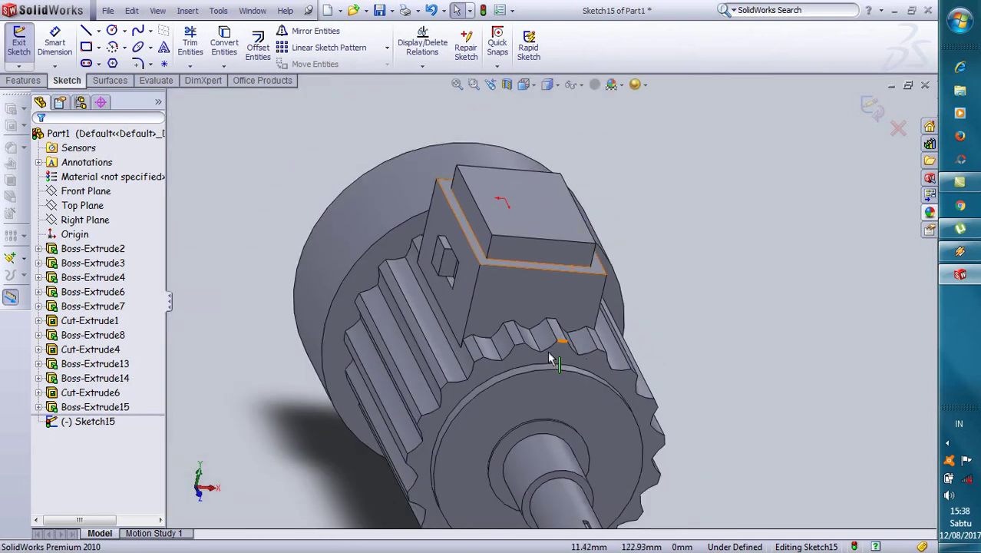
middle_click_drag(684, 317, 602, 107)
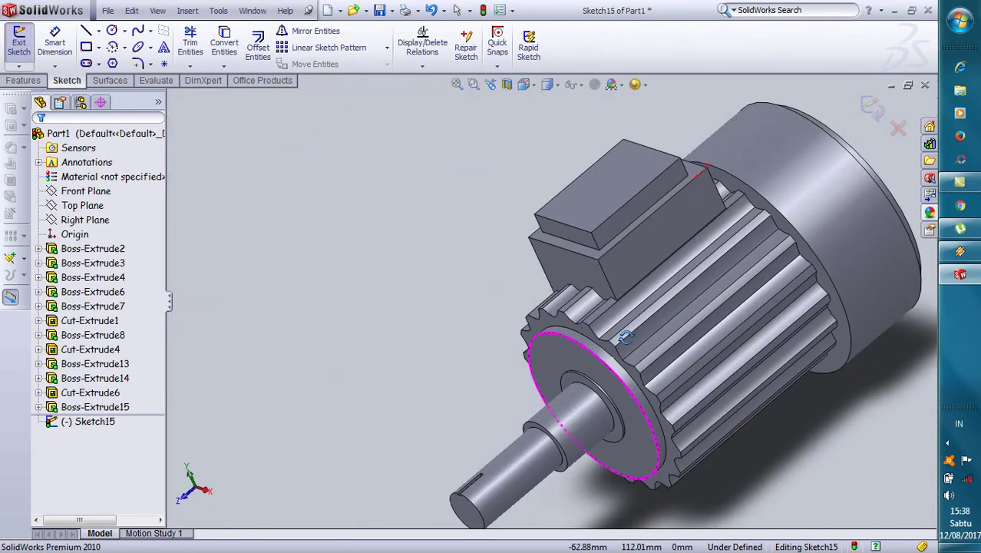
left_click(525, 85)
left_click(561, 104)
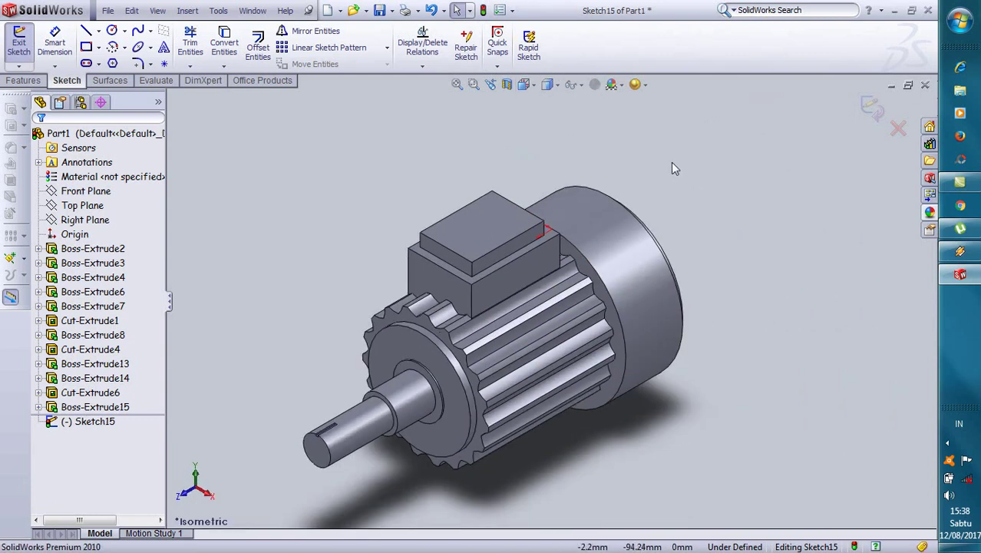
left_click(623, 85)
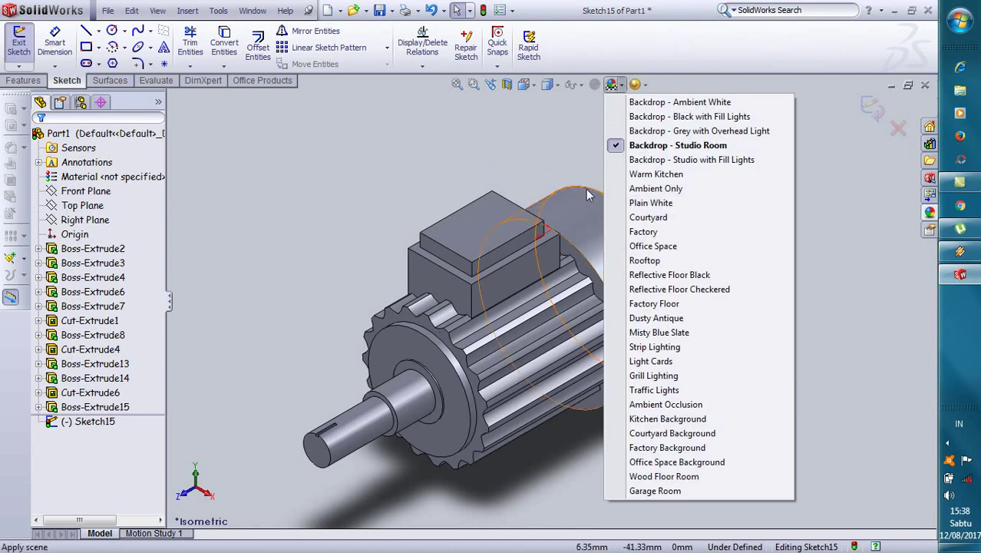
left_click(529, 173)
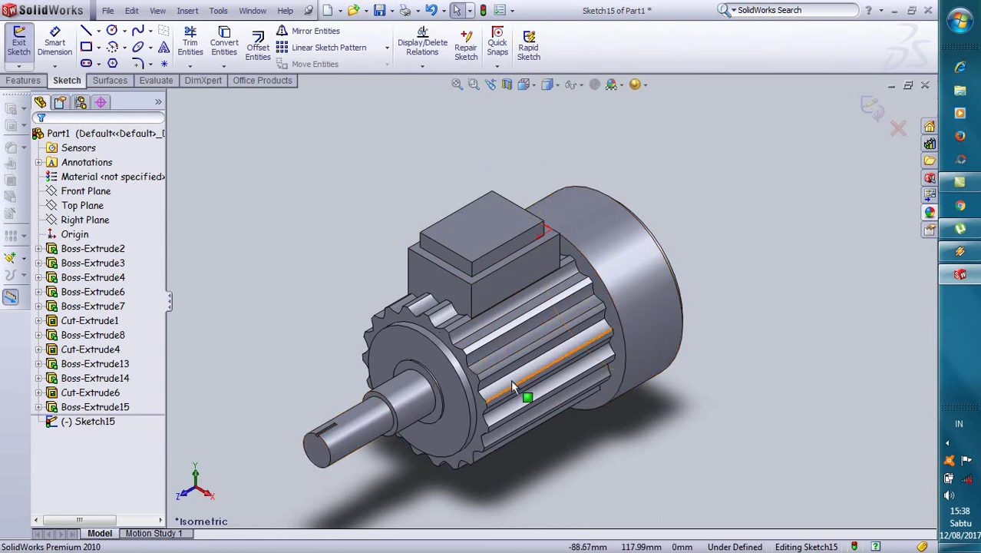
scroll(511, 379, "down", 2)
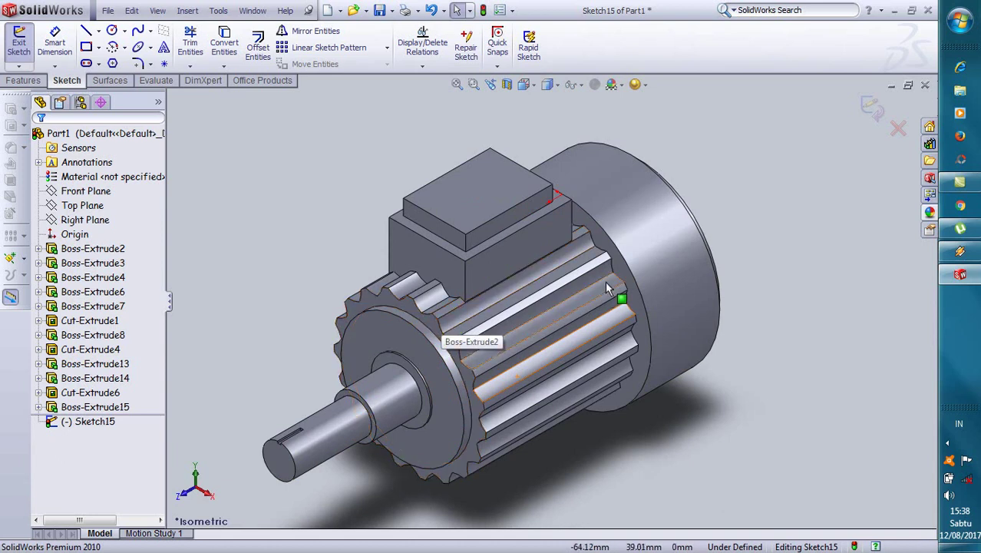
Leave the empty Sketch15 so it drops from the tree, and open the part's appearance colour editor.
left_click(474, 227)
right_click(475, 227)
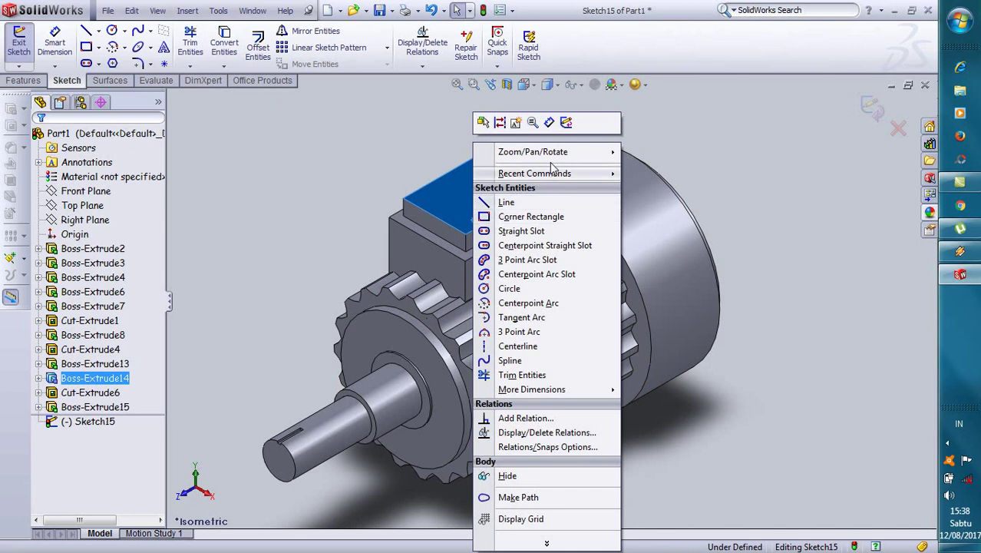
left_click(463, 210)
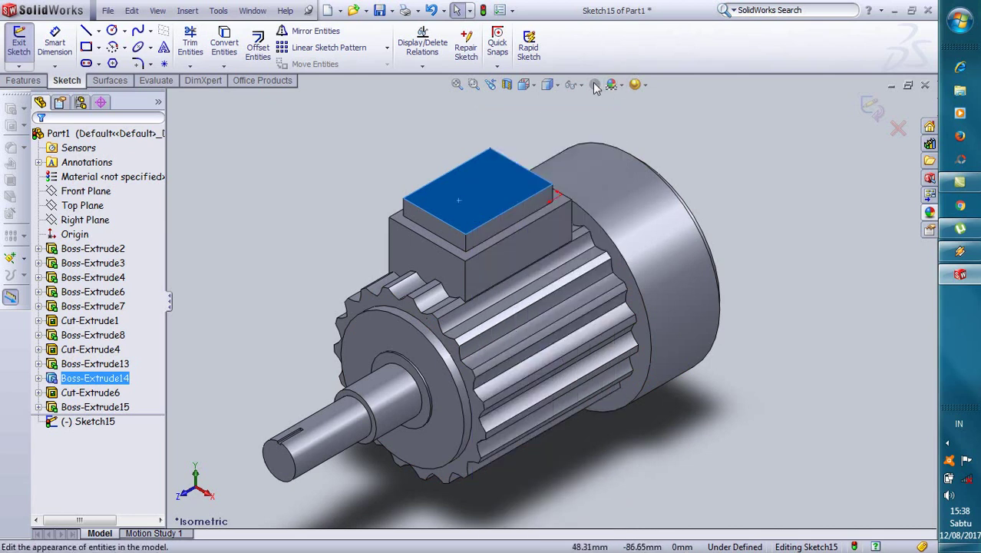
right_click(276, 174)
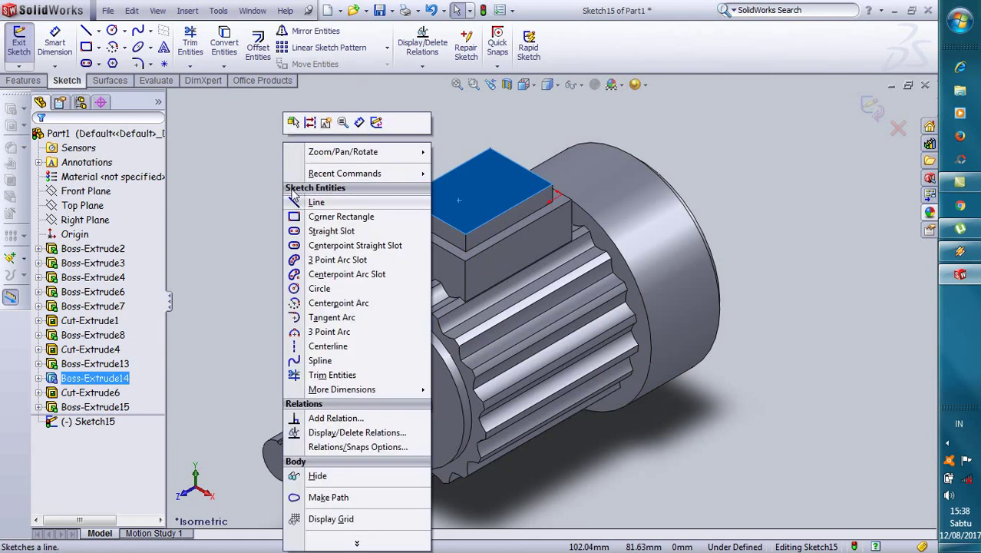
key("Escape")
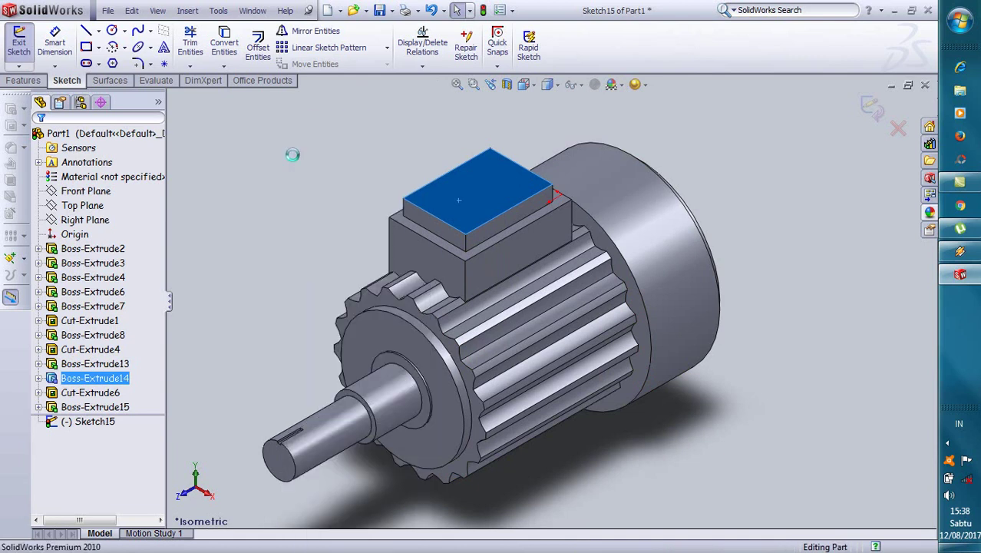
left_click(595, 84)
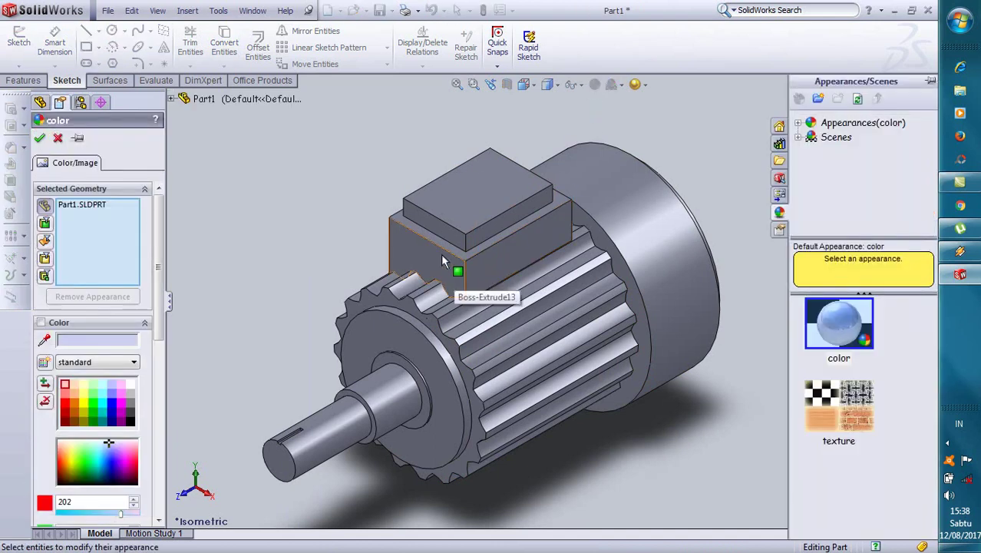
Try dark magenta, blue-purple and pink-purple colours on the motor body.
left_click(350, 292)
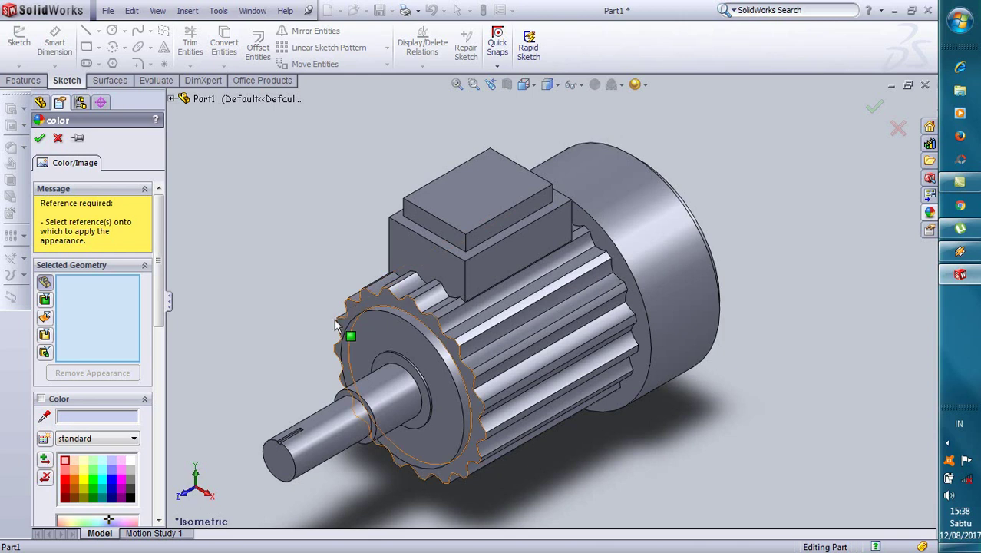
left_click(99, 485)
left_click(125, 496)
left_click(463, 221)
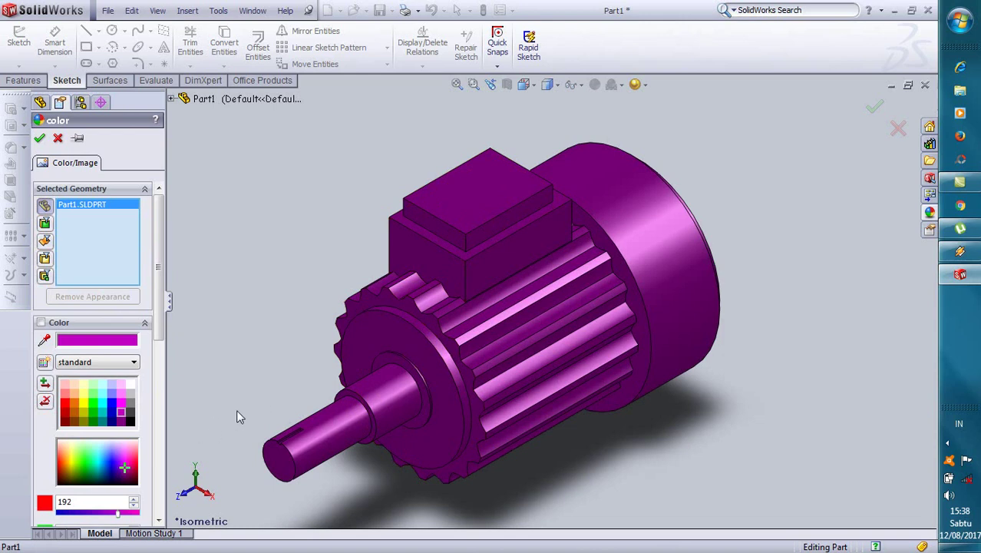
middle_click_drag(237, 416, 238, 380)
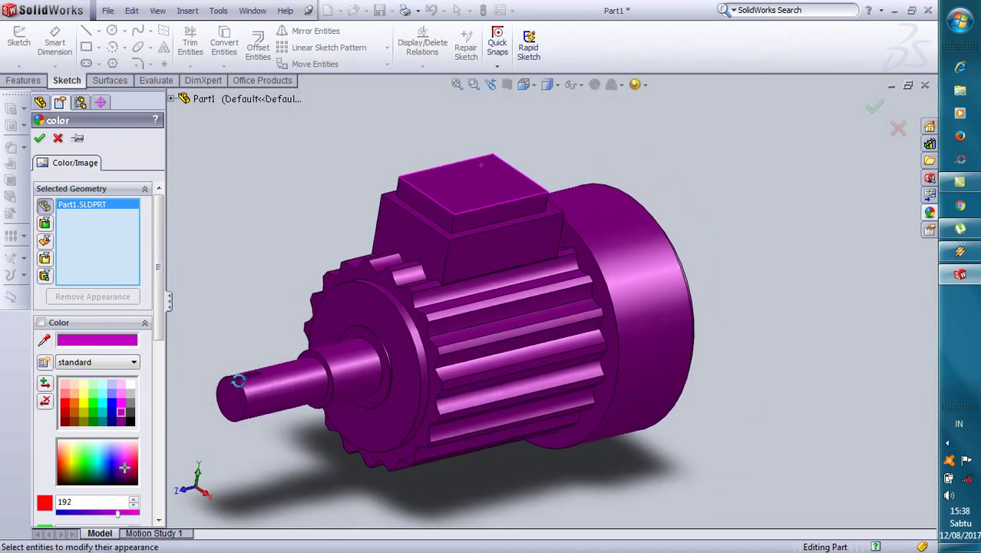
middle_click_drag(238, 381, 191, 361)
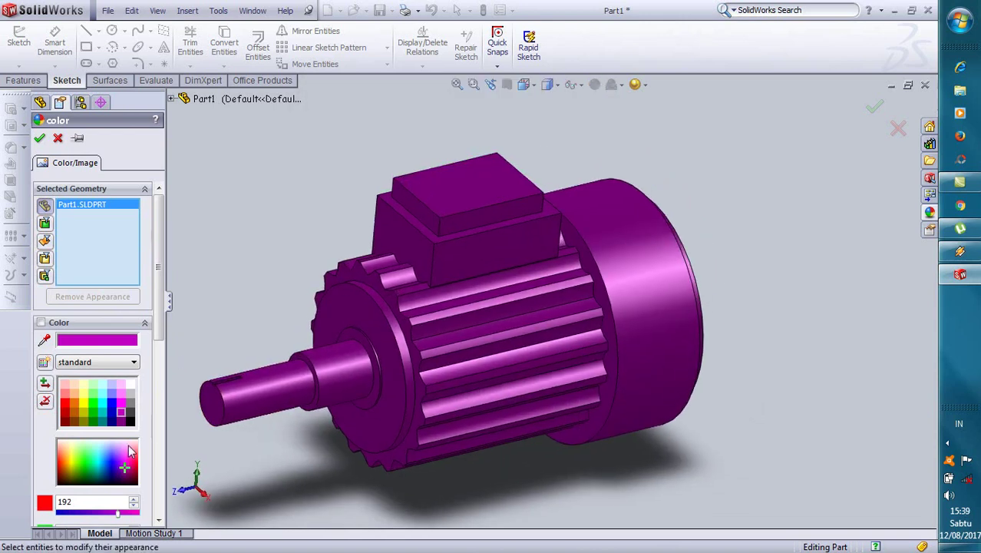
left_click(120, 454)
left_click(122, 412)
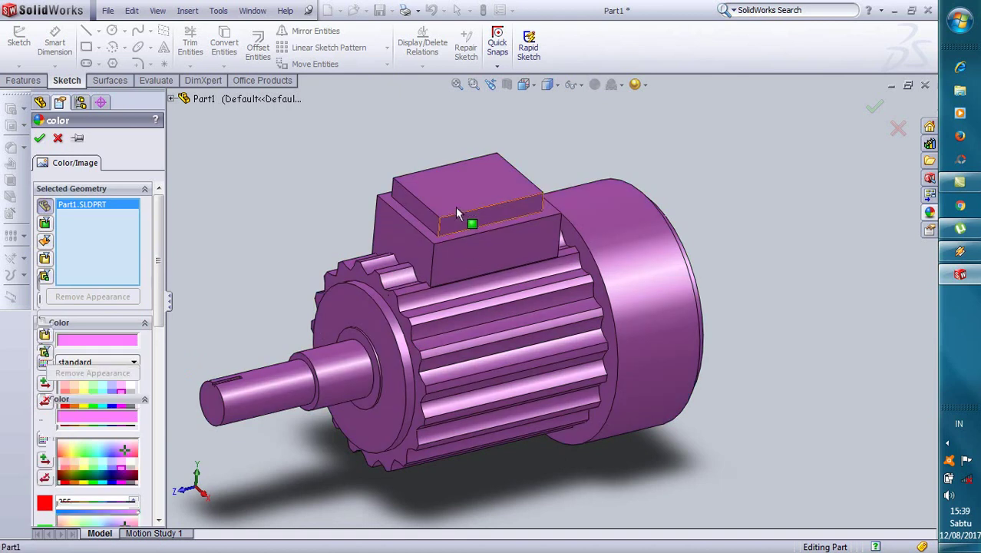
left_click(457, 214)
left_click(456, 181)
left_click(447, 196)
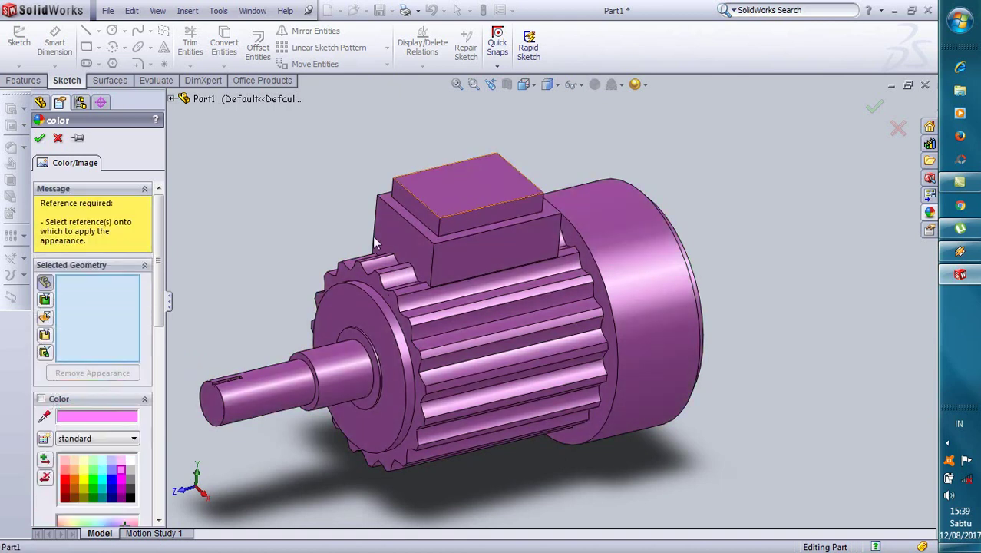
Select the whole part and compare teal, magenta and several greys, settling on medium-light grey.
left_click(353, 308)
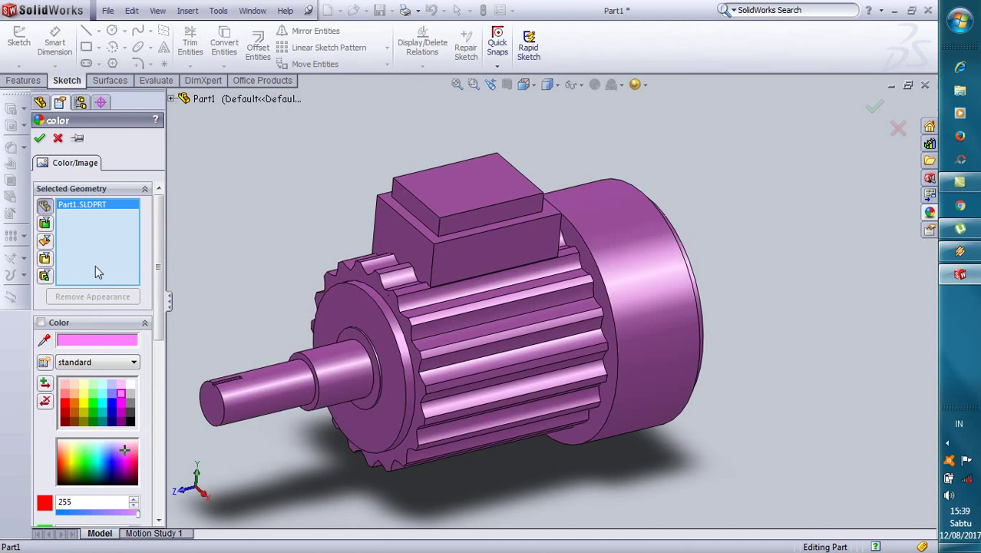
left_click(102, 402)
left_click(121, 402)
left_click(129, 394)
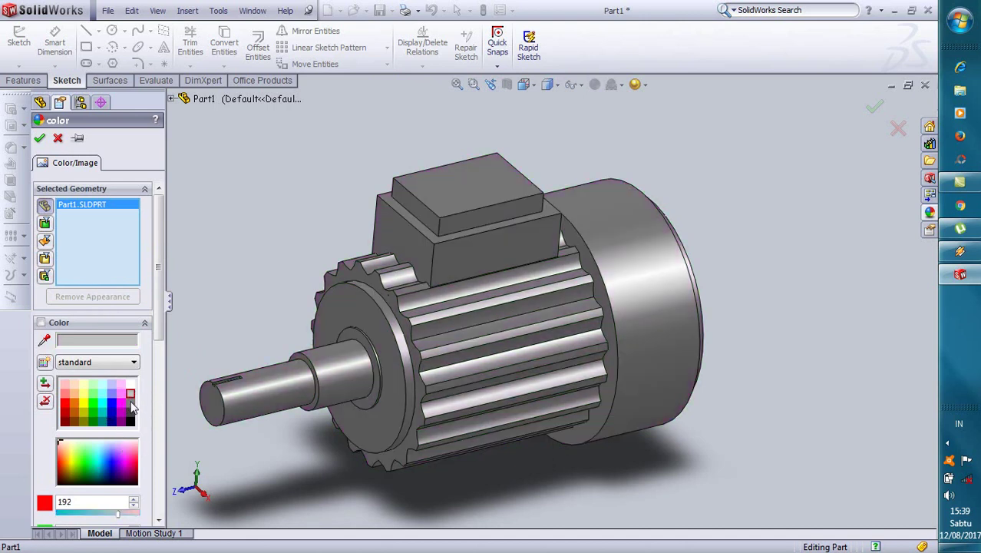
left_click(130, 403)
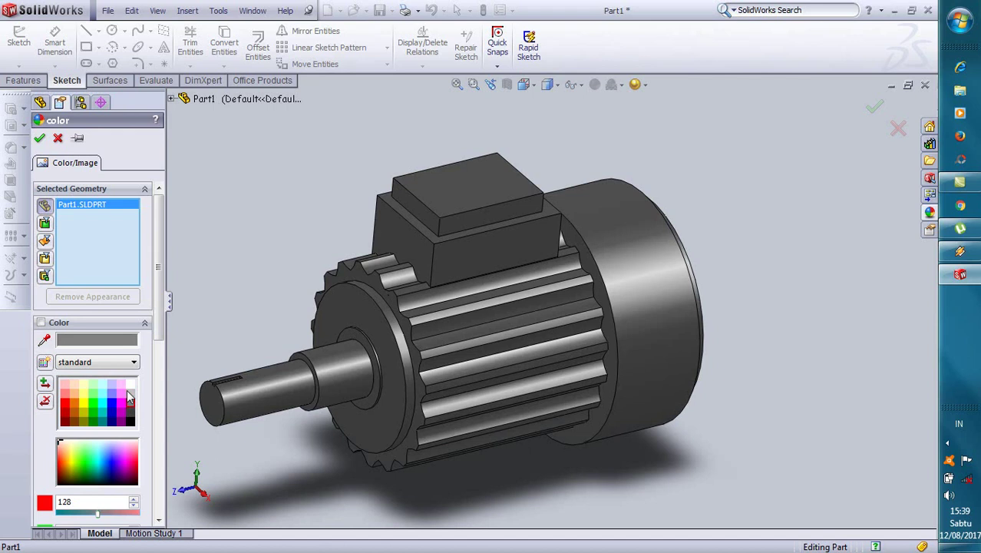
left_click(129, 395)
left_click(130, 384)
left_click(132, 404)
left_click(132, 394)
left_click(129, 384)
left_click(131, 395)
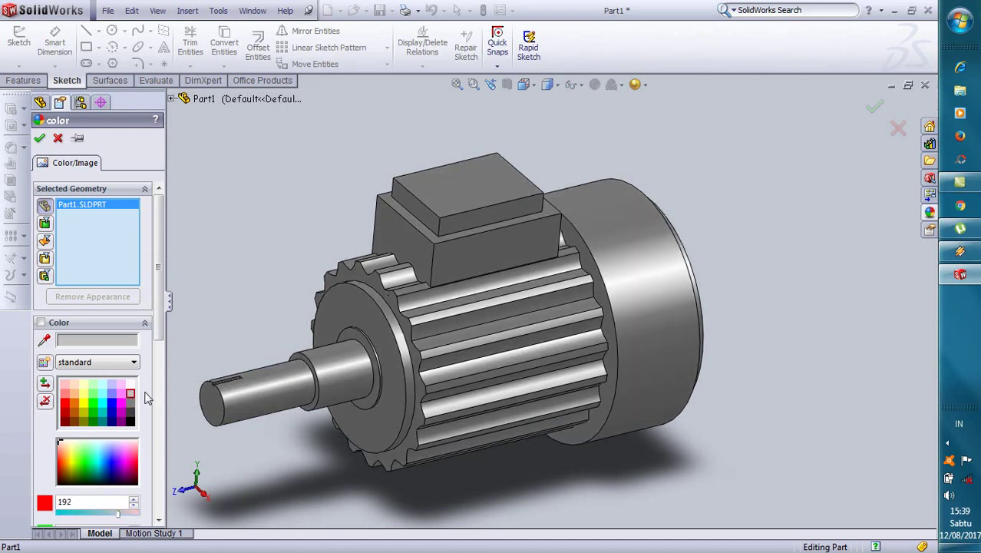
Return the motor to the isometric view.
scroll(642, 340, "down", 2)
scroll(576, 351, "up", 2)
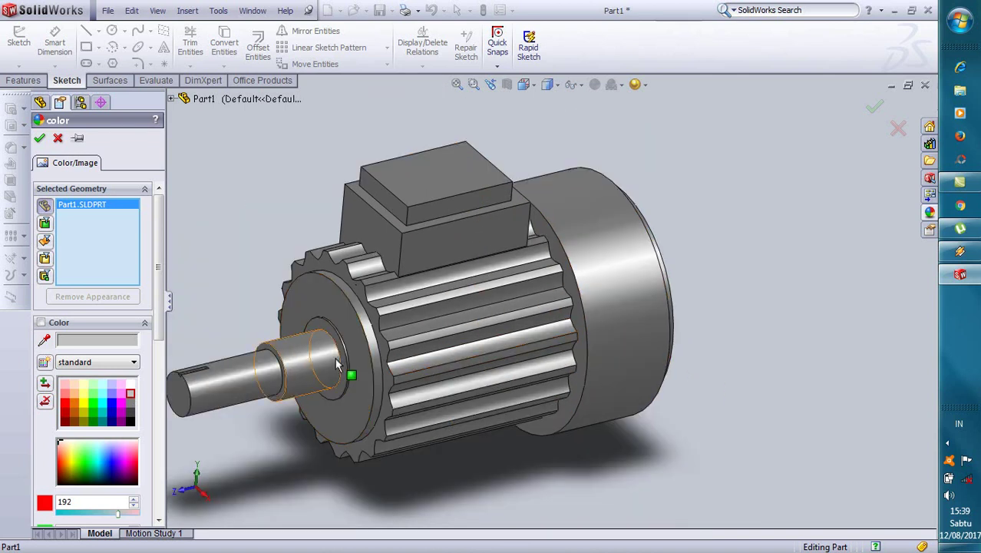
scroll(336, 366, "up", 1)
scroll(588, 243, "up", 1)
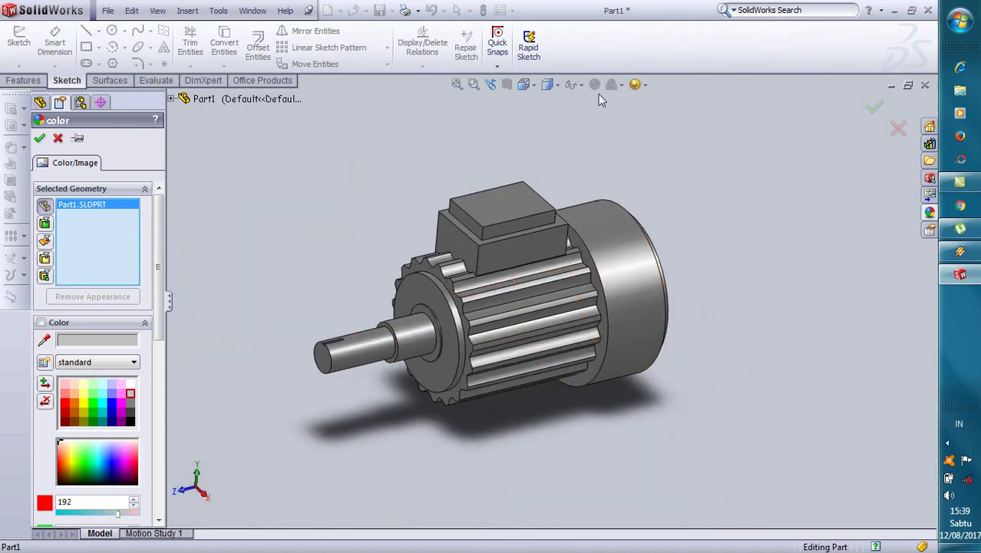
left_click(547, 85)
left_click(524, 85)
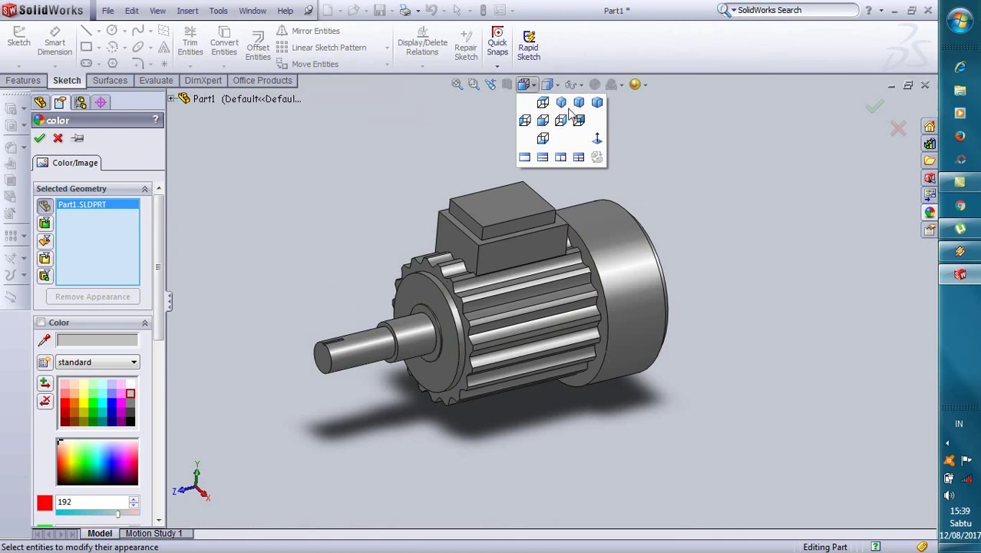
left_click(560, 101)
scroll(627, 299, "down", 1)
scroll(591, 249, "down", 1)
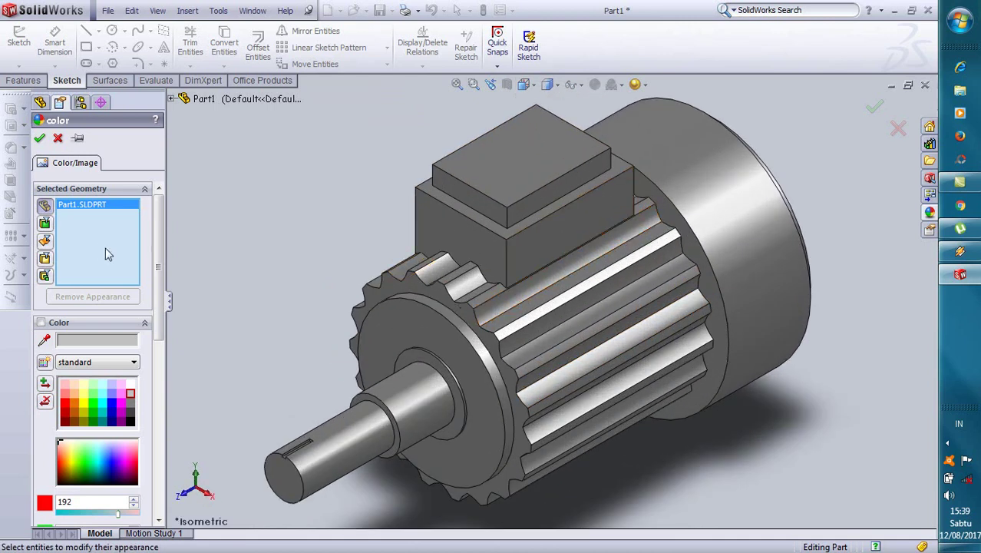
Apply a darker grey to the motor body and confirm the appearance edit.
left_click(679, 169)
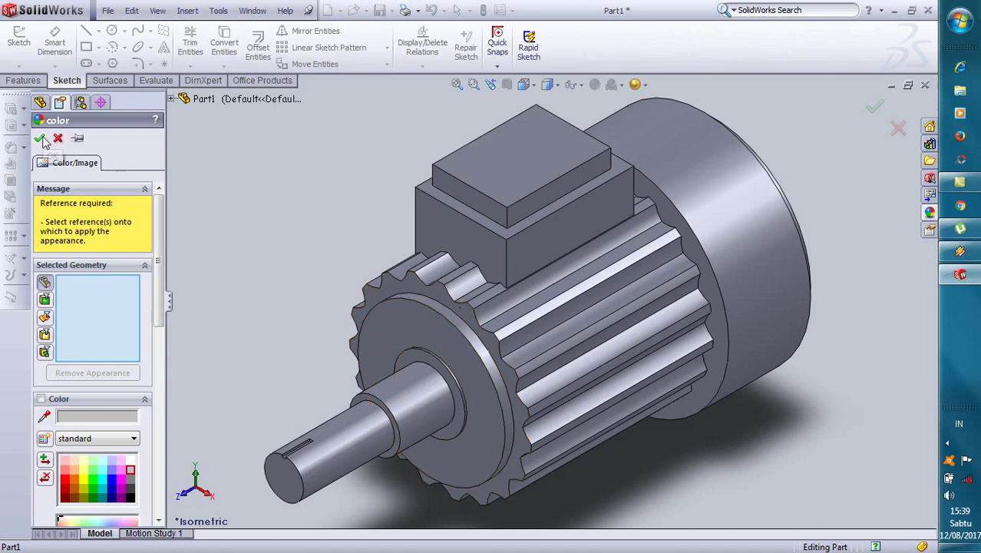
left_click(129, 479)
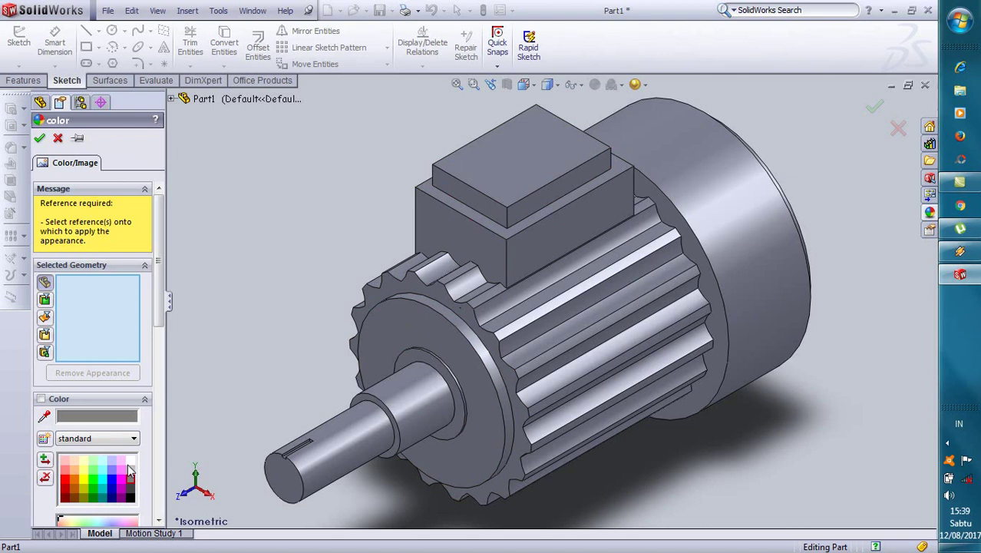
left_click(693, 188)
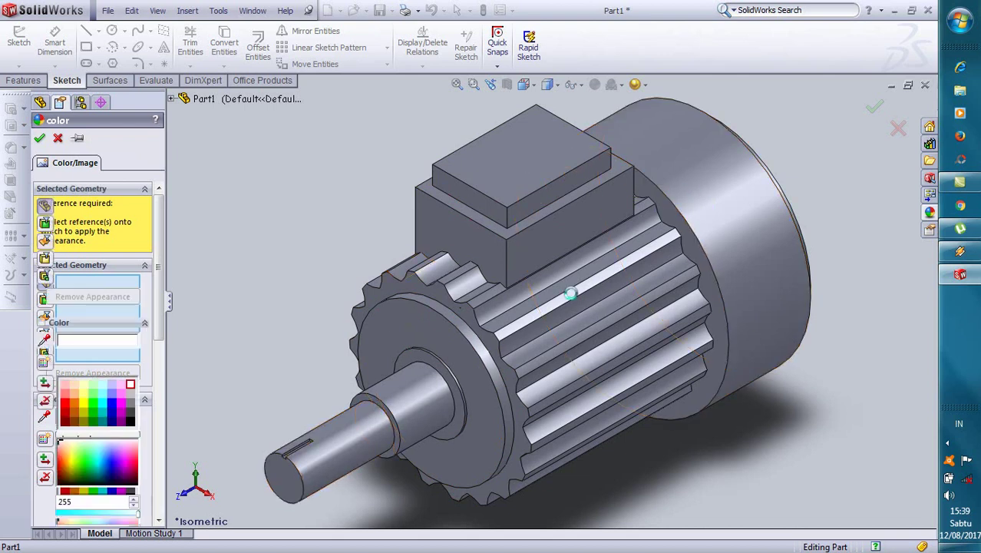
left_click(39, 137)
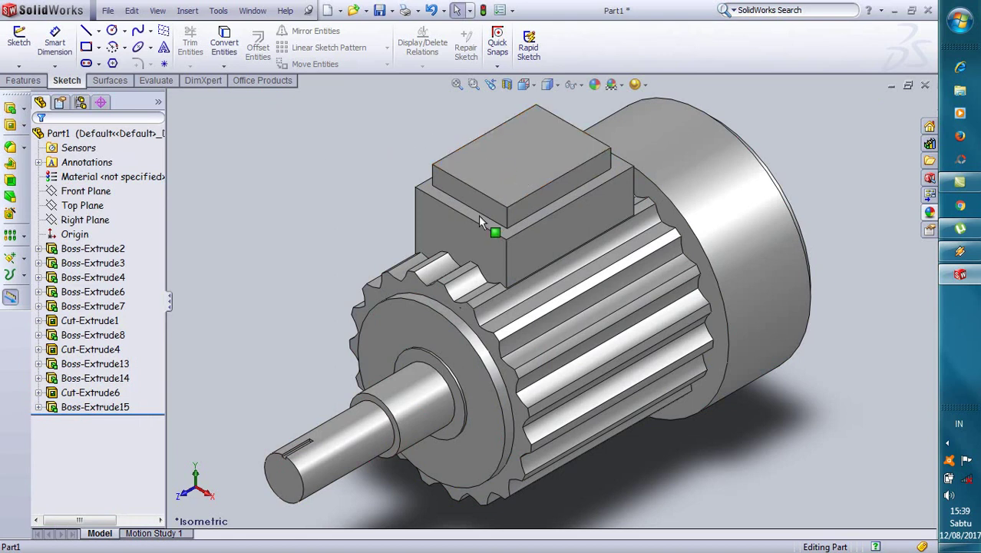
Edit the appearance of the terminal box's top face only, trying blue, magenta and greys through black.
left_click(514, 180)
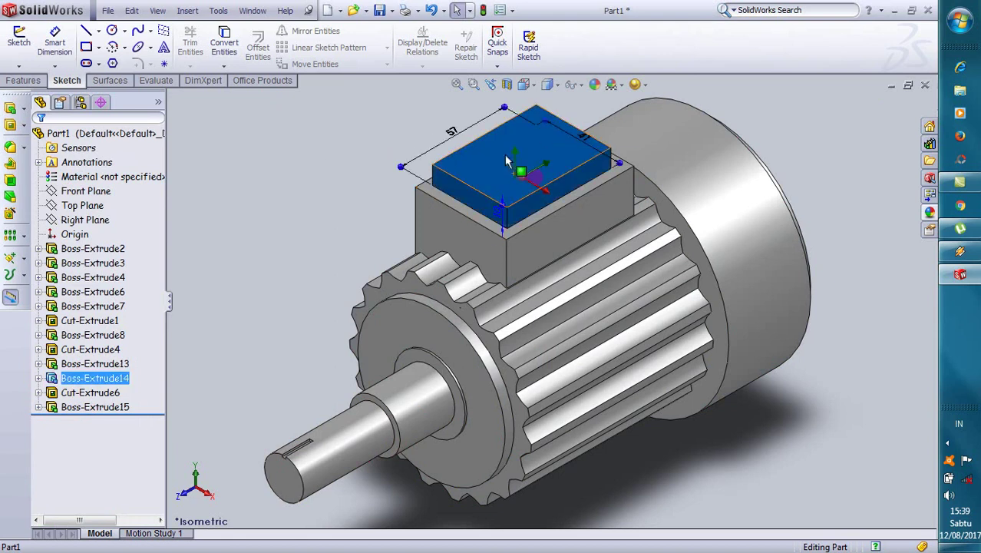
right_click(508, 155)
left_click(599, 132)
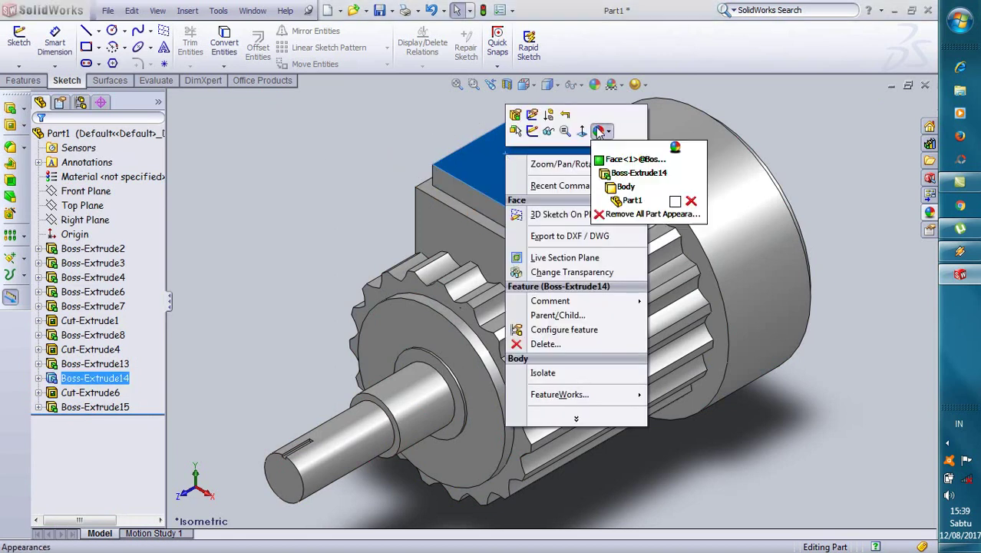
left_click(622, 159)
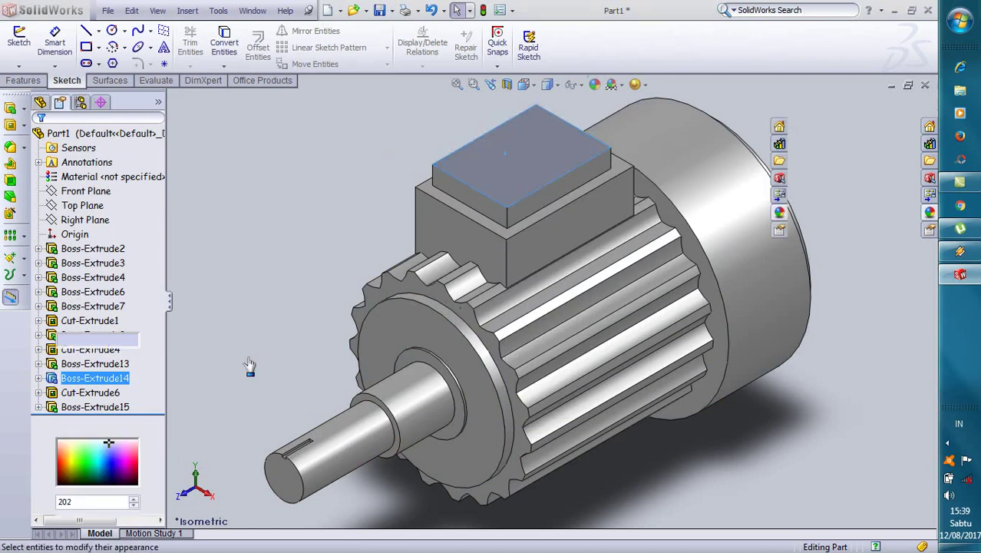
left_click(111, 407)
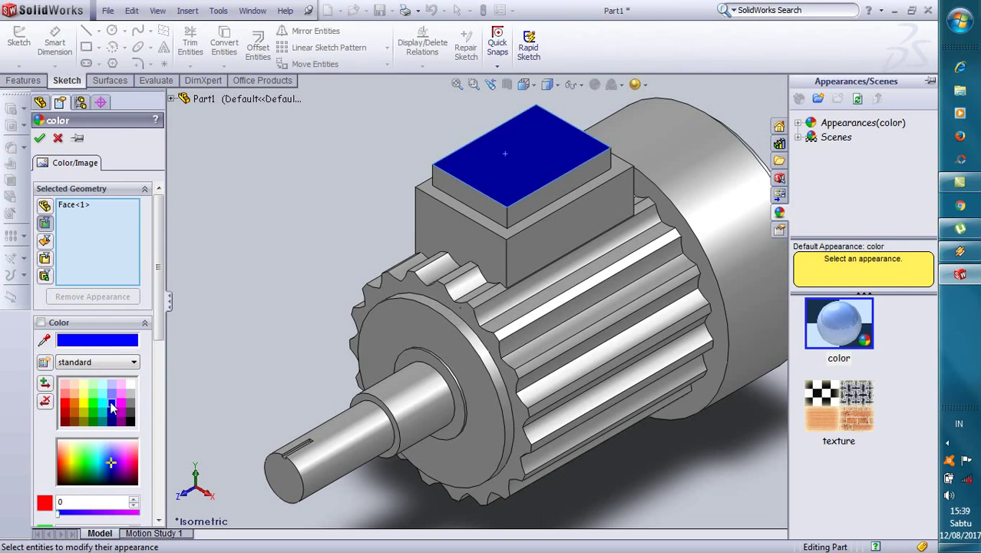
left_click(122, 407)
left_click(130, 395)
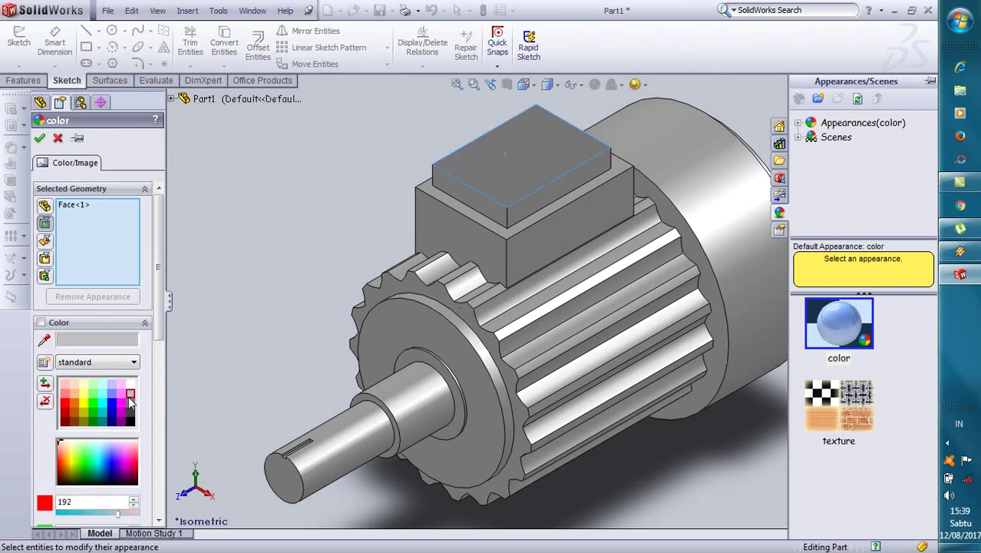
left_click(130, 416)
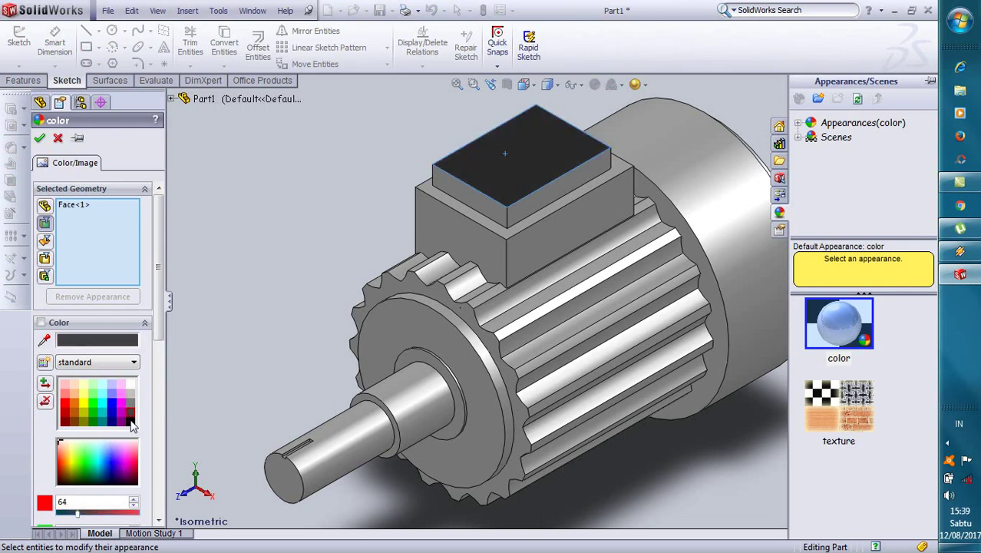
left_click(130, 423)
left_click(131, 416)
left_click(130, 402)
Try yellow, green, blue and greys on the top face, finally setting it to black.
left_click(90, 402)
left_click(89, 405)
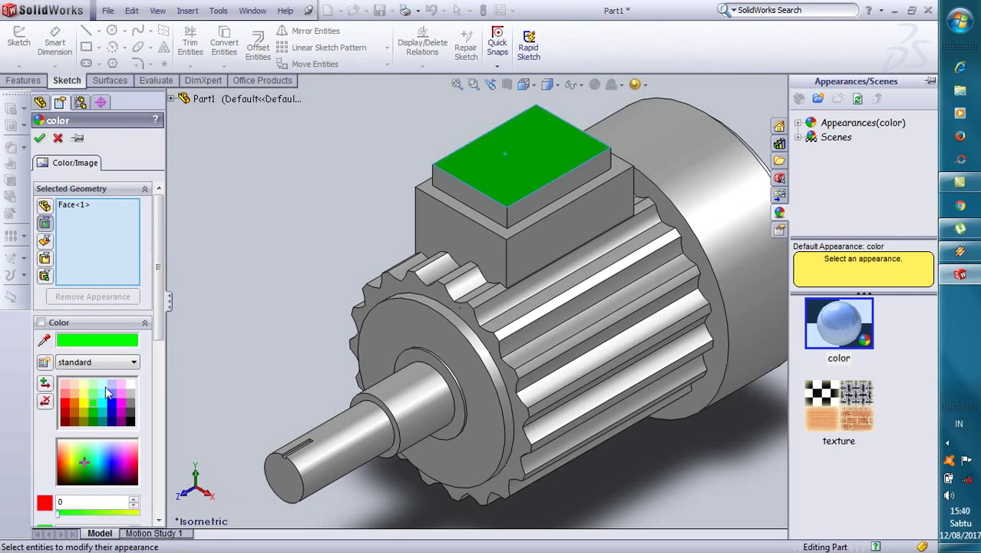
left_click(105, 421)
left_click(107, 410)
left_click(117, 414)
left_click(131, 392)
left_click(130, 413)
left_click(132, 421)
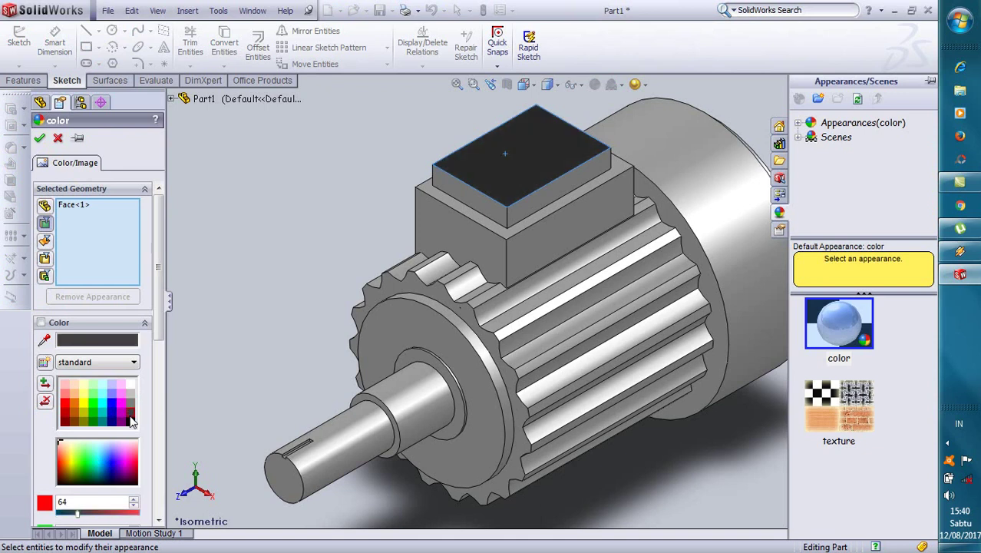
left_click(130, 421)
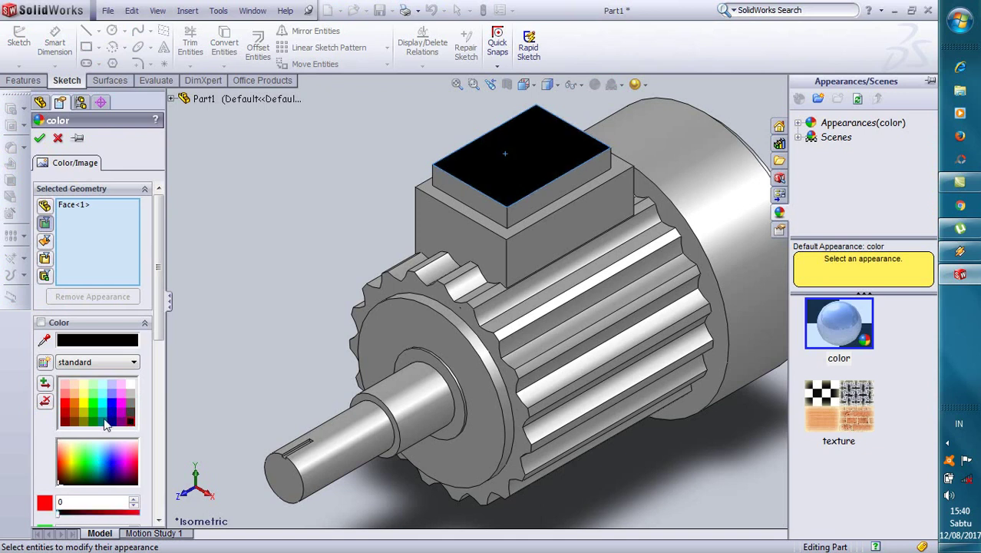
left_click(94, 411)
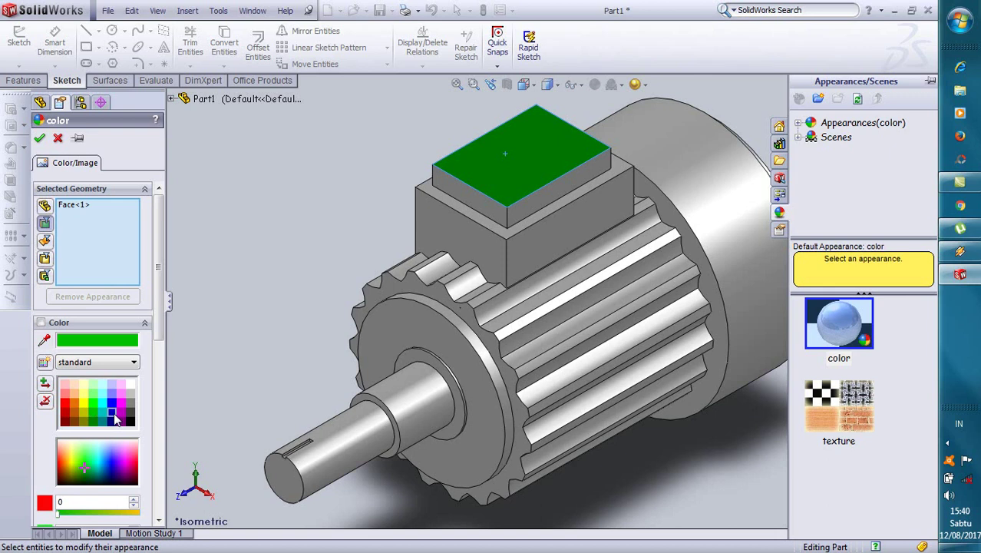
left_click(112, 413)
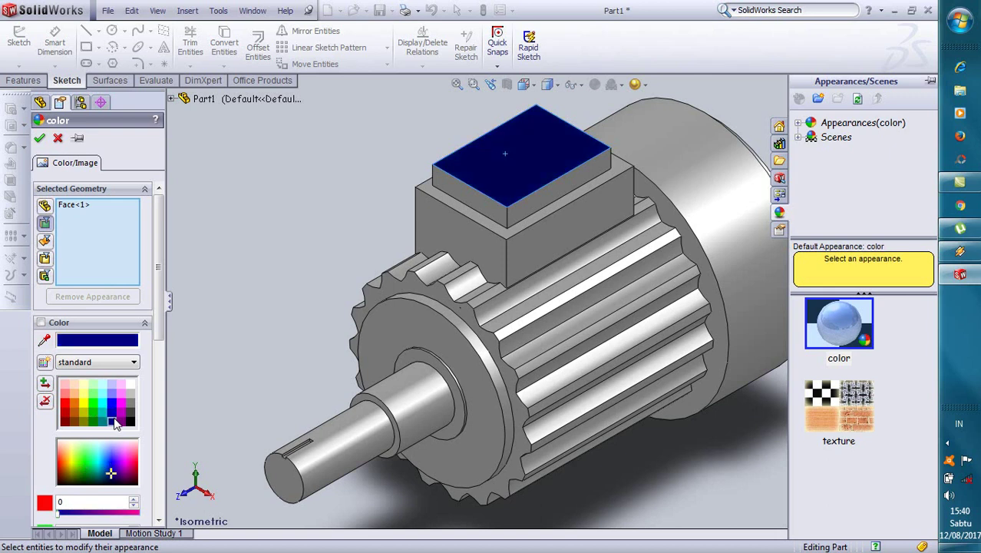
left_click(122, 420)
left_click(132, 412)
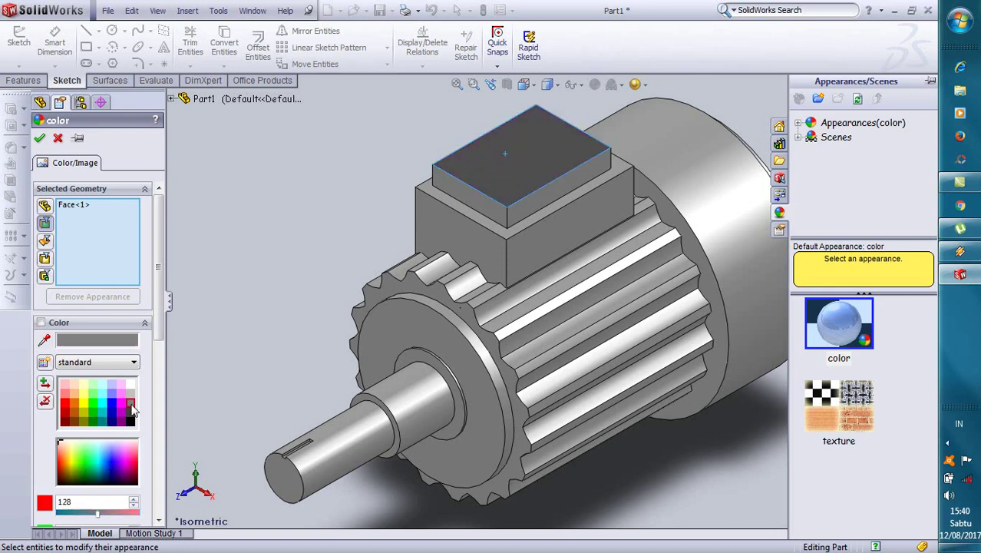
left_click(131, 420)
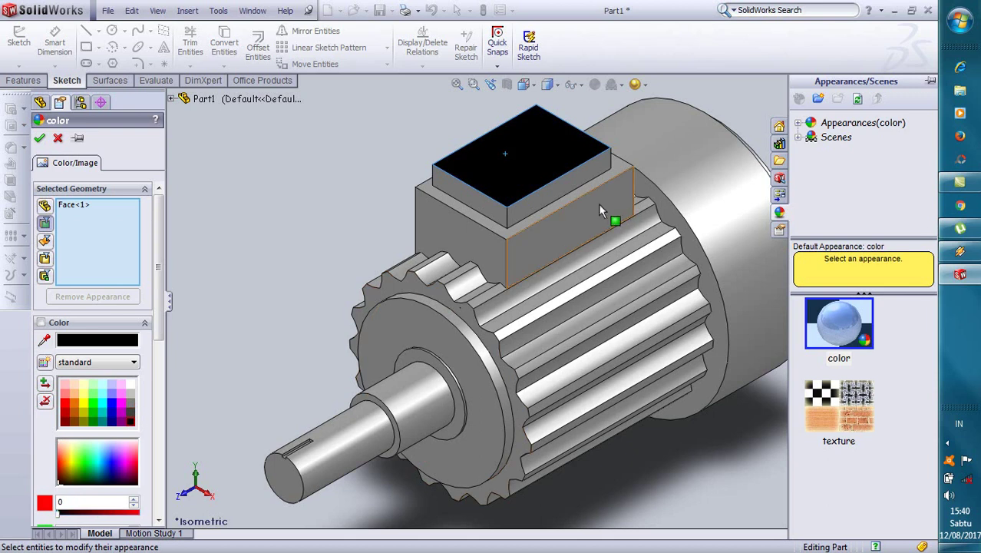
Add the terminal box's side, front, left and upper-block faces to the black faces.
left_click(598, 204)
left_click(562, 183)
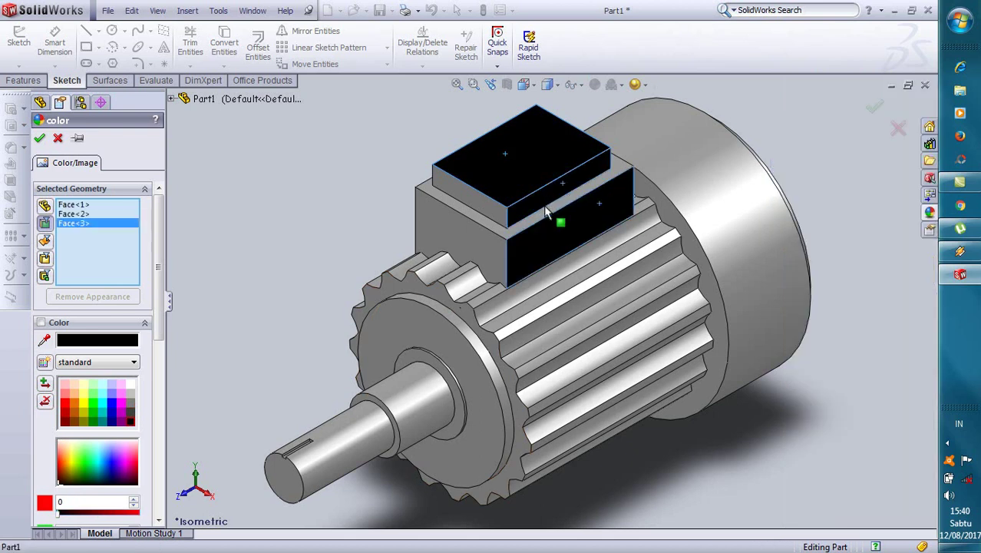
left_click(501, 216)
left_click(481, 230)
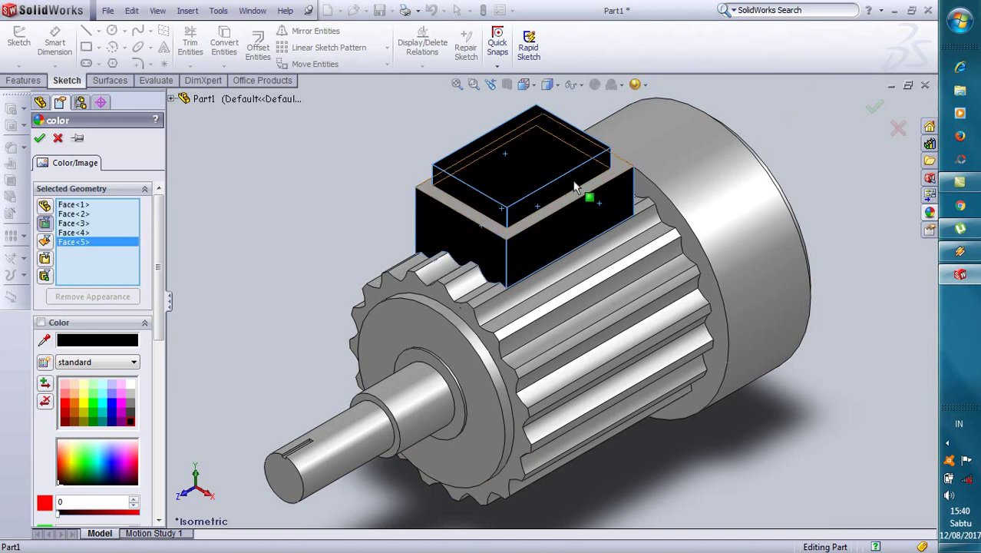
middle_click_drag(635, 165, 587, 274)
scroll(588, 206, "down", 3)
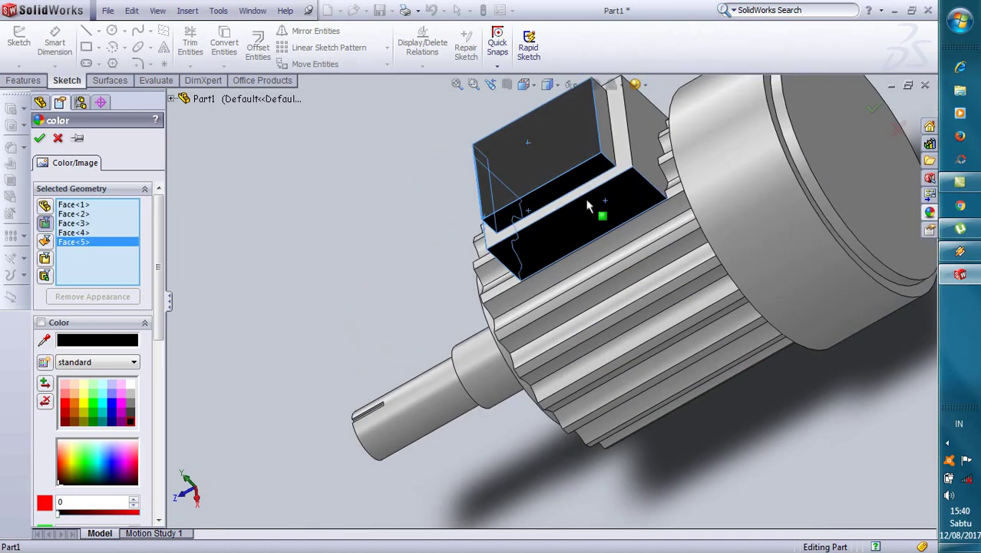
left_click(643, 121)
mouse_move(480, 276)
middle_mouse_down()
mouse_move(541, 240)
mouse_move(584, 230)
middle_mouse_up()
Add the rear and front end cap faces and the housing near the rear cap.
left_click(787, 173)
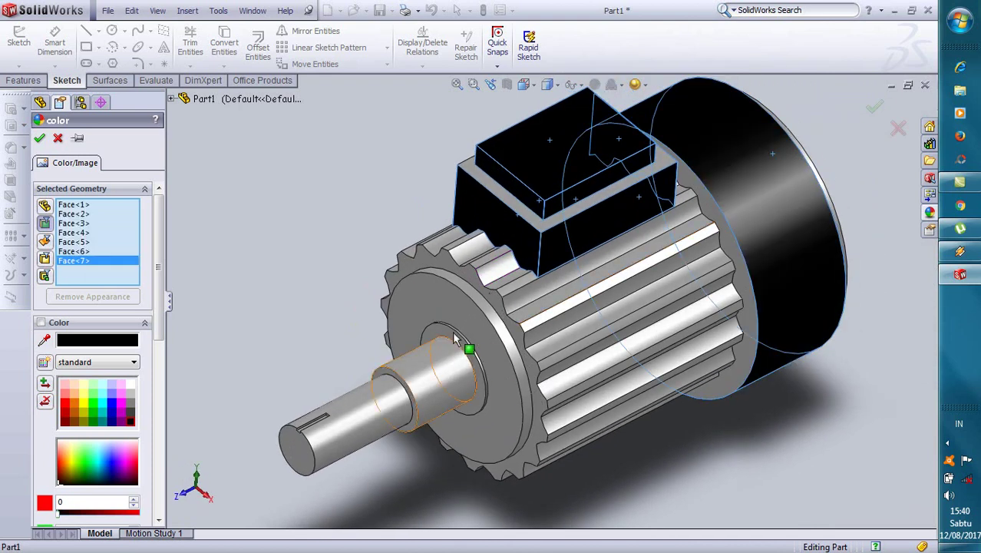
left_click(456, 288)
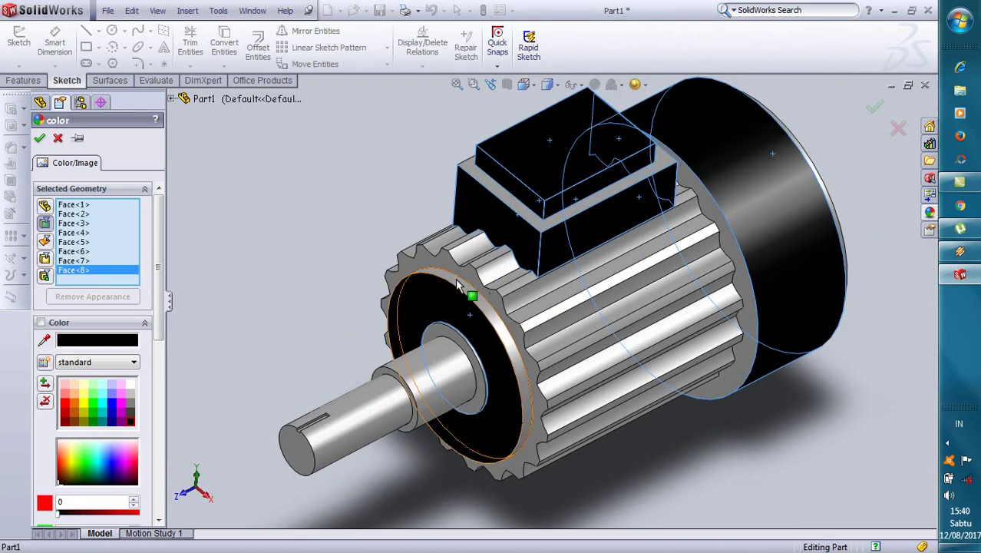
left_click(464, 323)
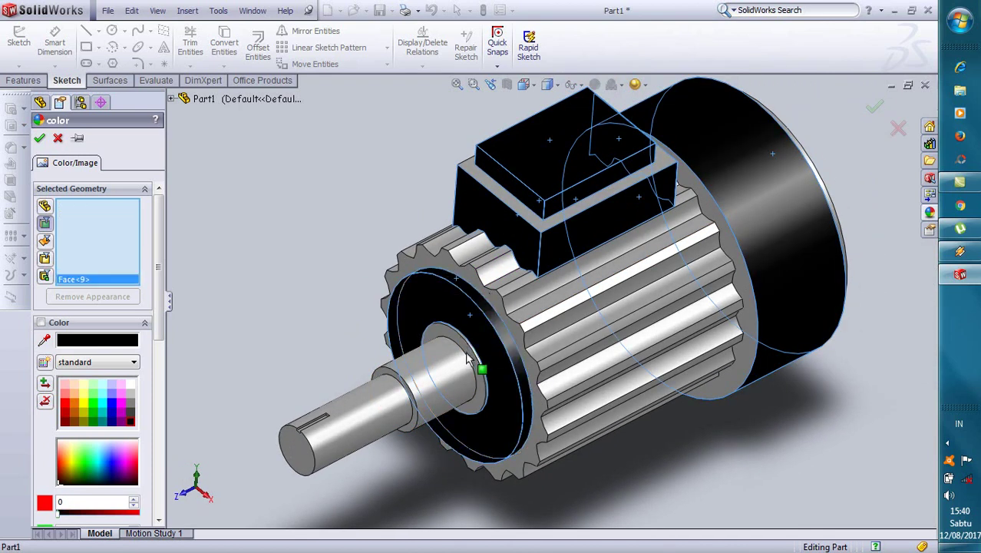
left_click(711, 212)
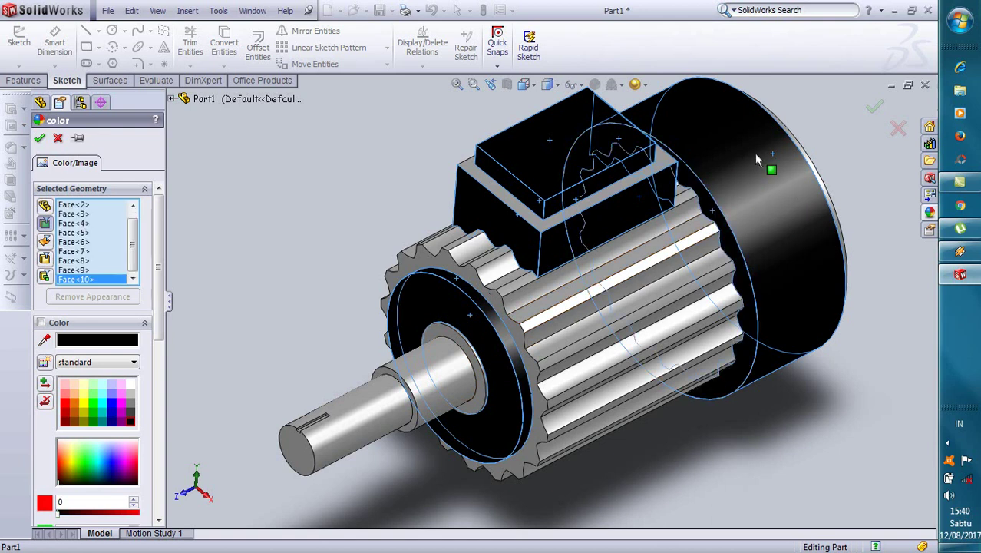
Fit the motor in isometric view and confirm the black colour on all chosen faces.
middle_click_drag(385, 323, 285, 281)
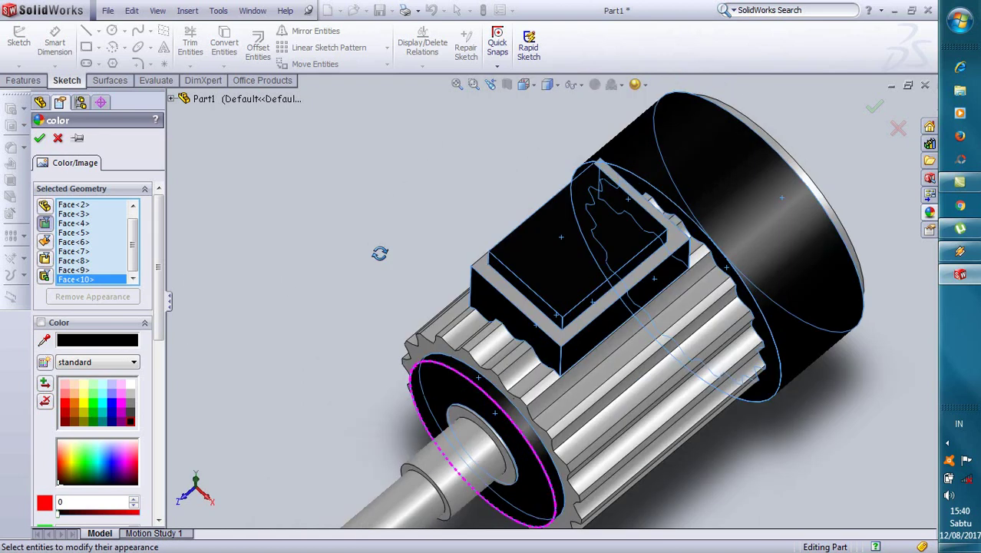
middle_click_drag(382, 409, 377, 201)
key("f")
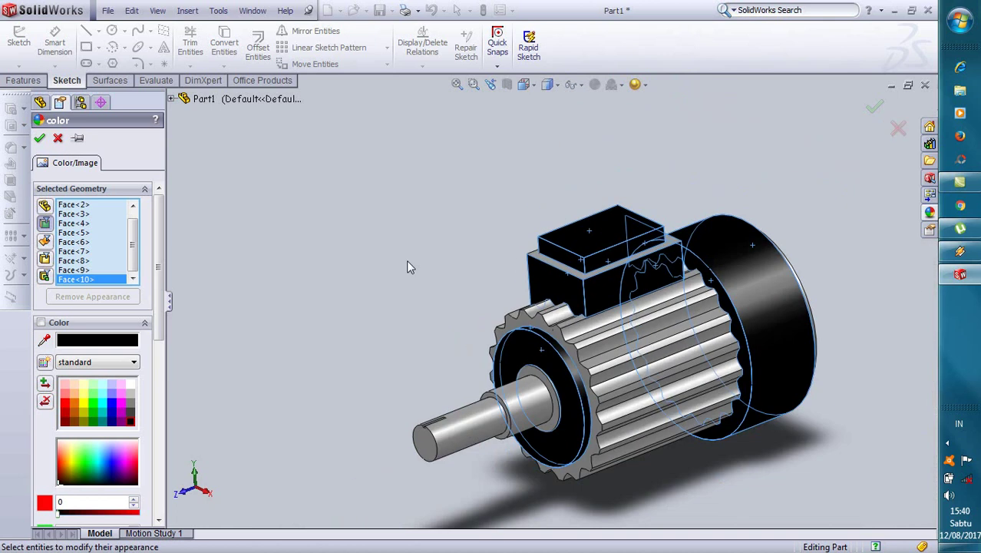
left_click(547, 85)
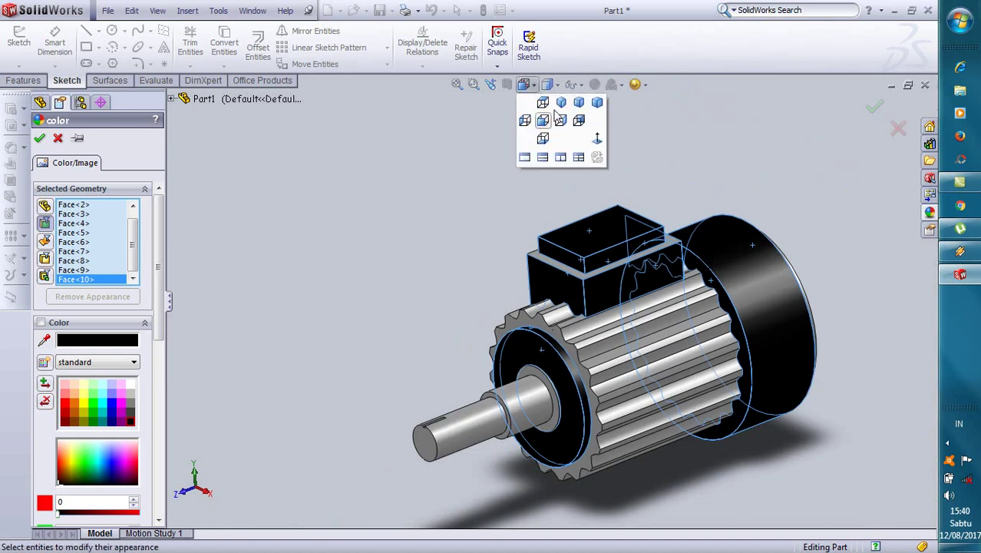
left_click(561, 113)
scroll(456, 349, "down", 1)
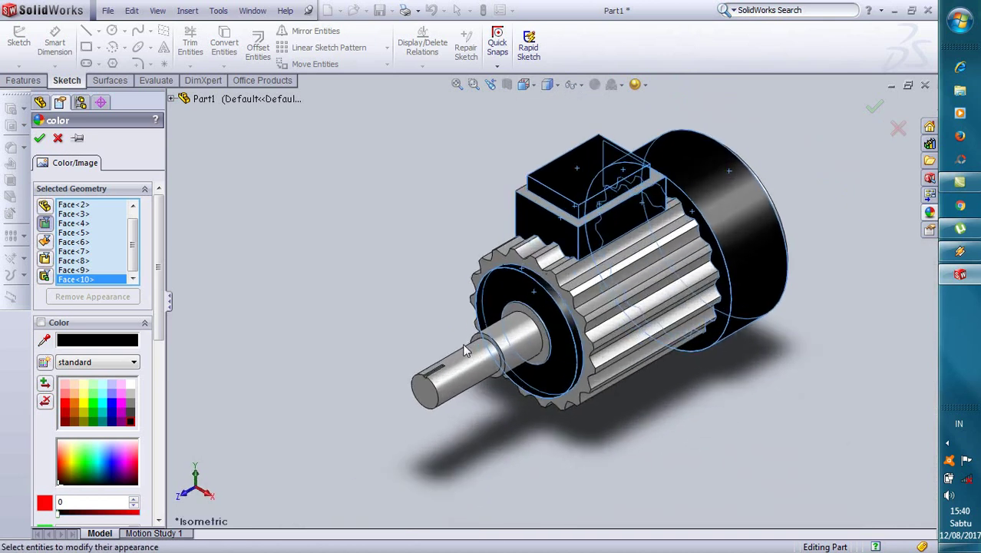
left_click(37, 141)
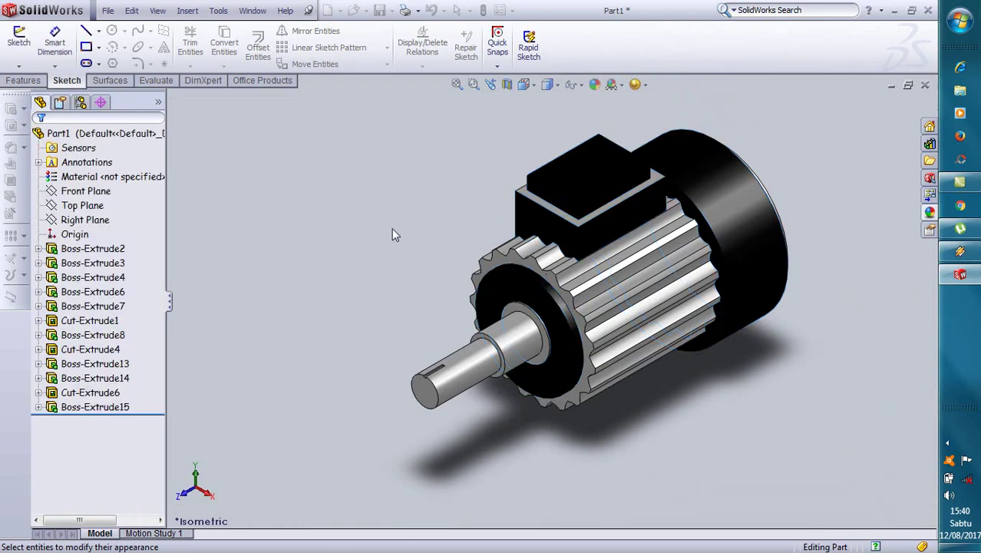
Pick the hidden switch face and start editing the Boss-Extrude15 switch feature's appearance.
scroll(603, 338, "down", 2)
scroll(614, 334, "up", 2)
scroll(660, 230, "down", 1)
scroll(661, 184, "down", 1)
scroll(615, 230, "up", 2)
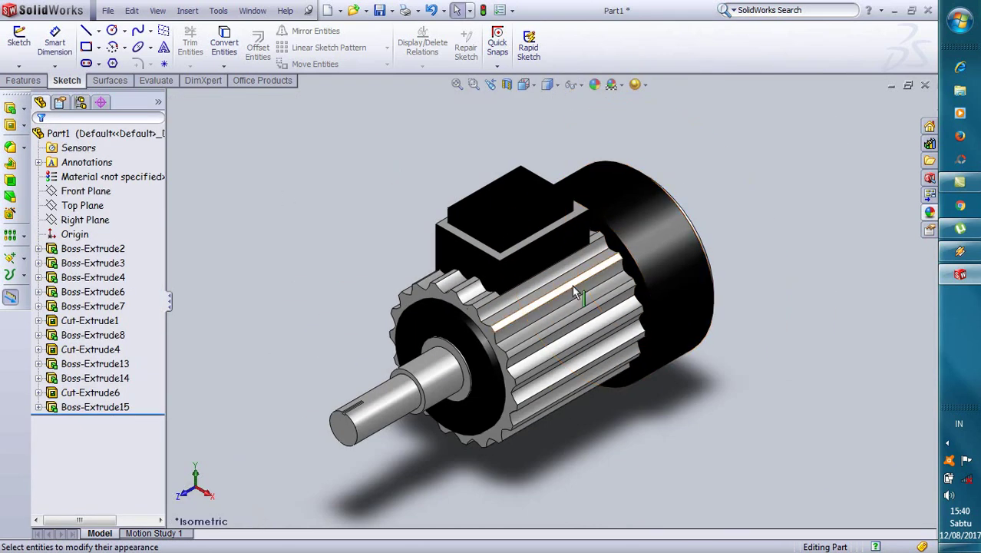
mouse_move(362, 361)
middle_mouse_down()
mouse_move(389, 485)
mouse_move(526, 237)
middle_mouse_up()
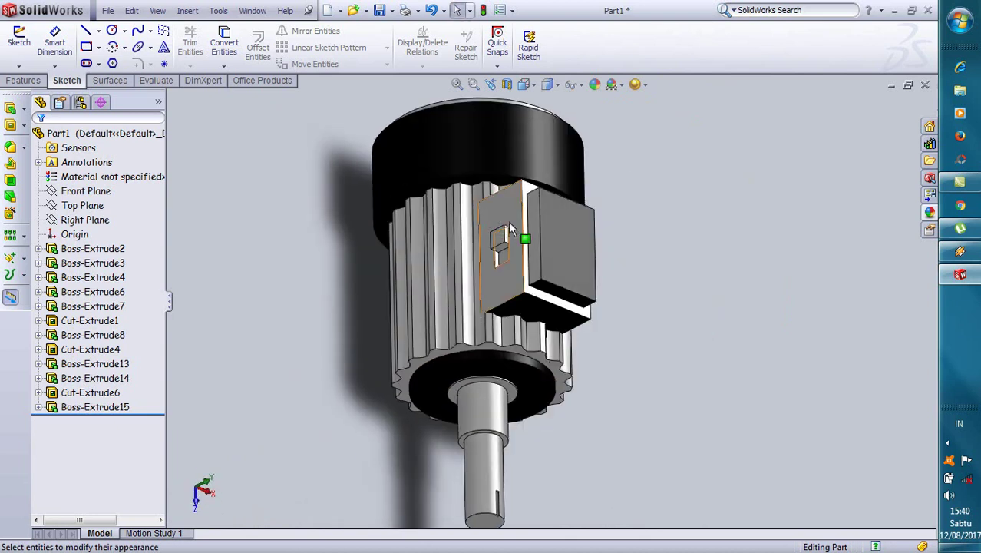
scroll(511, 247, "down", 1)
left_click(502, 243)
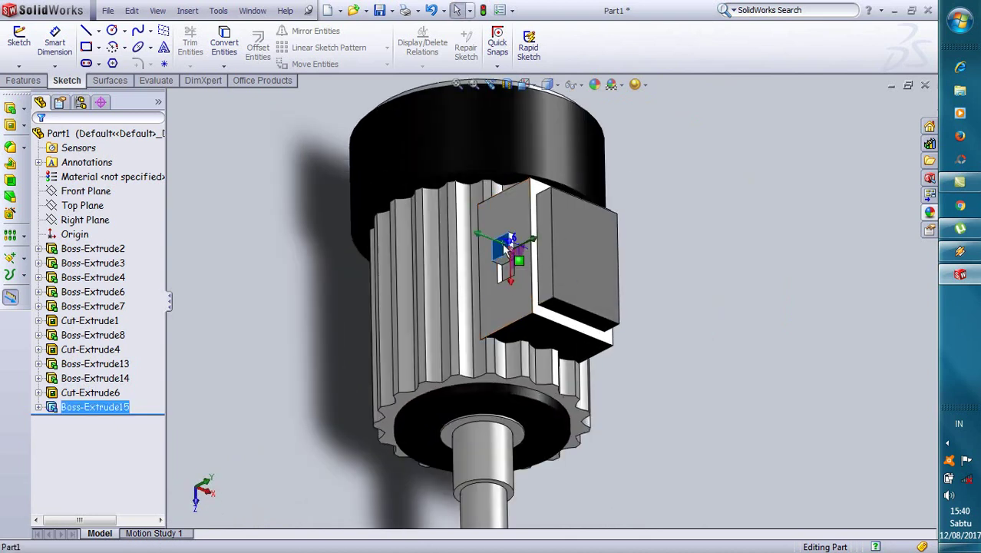
right_click(509, 249)
left_click(551, 252)
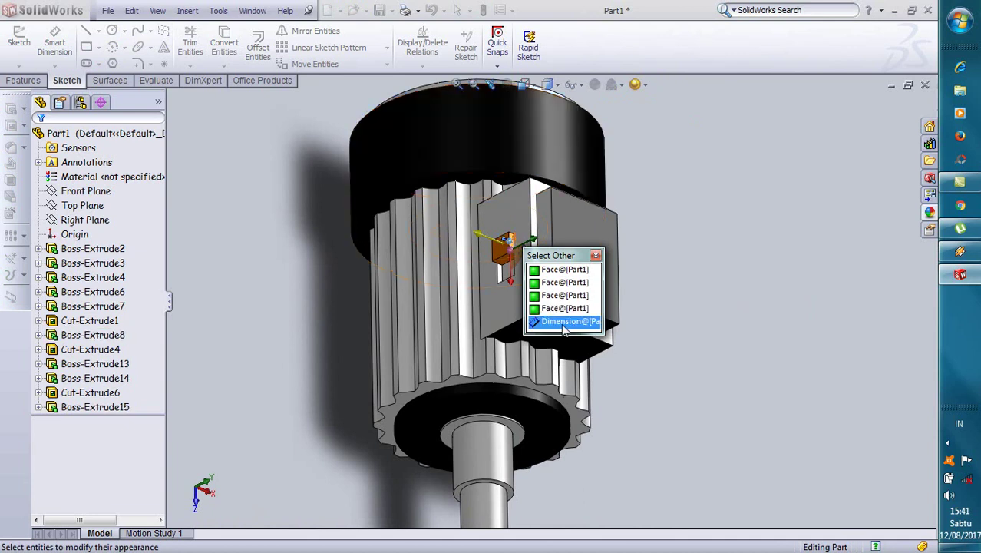
left_click(559, 270)
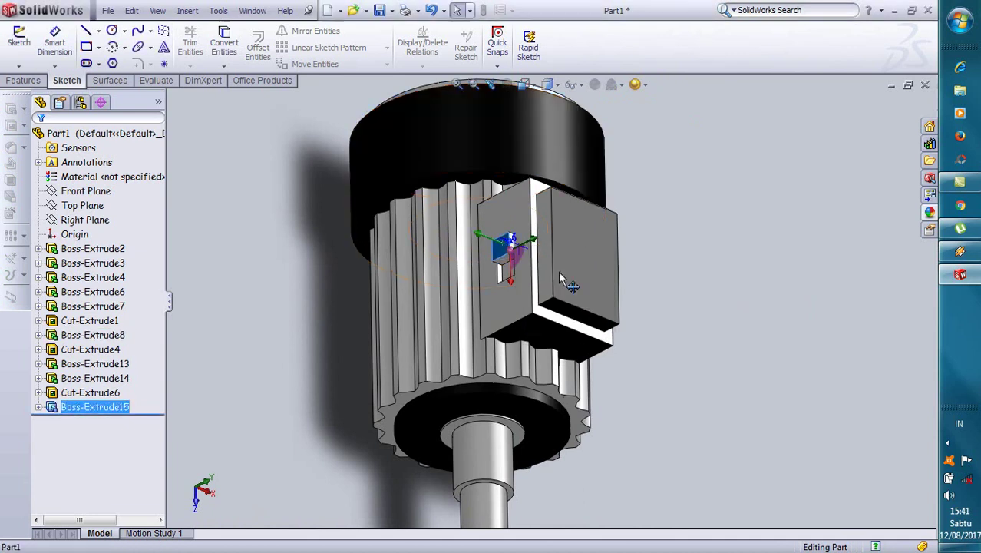
right_click(502, 248)
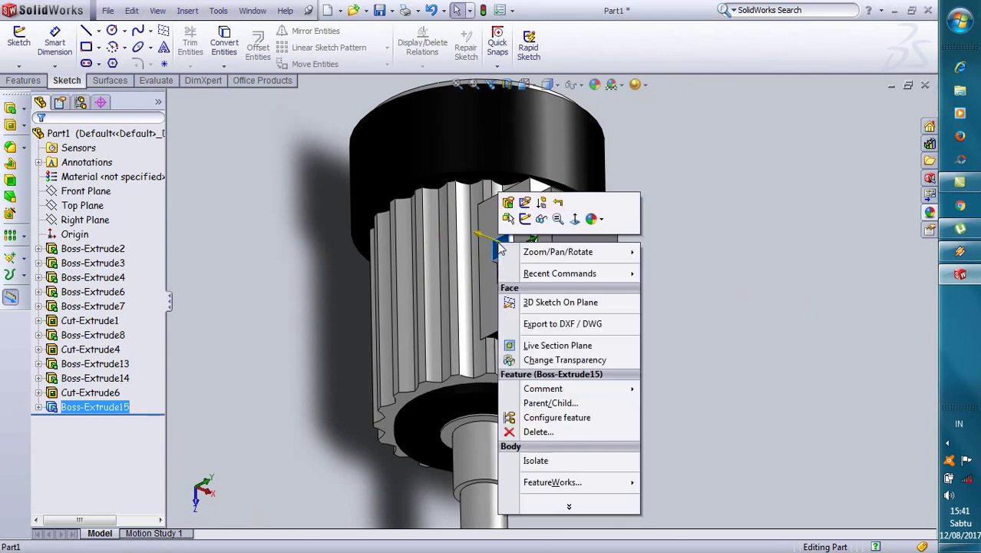
left_click(591, 219)
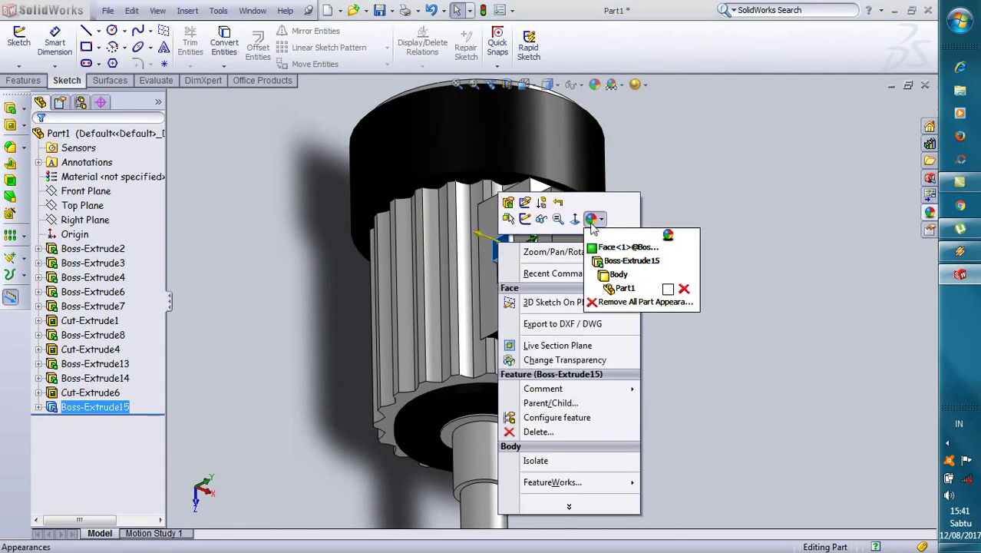
left_click(610, 260)
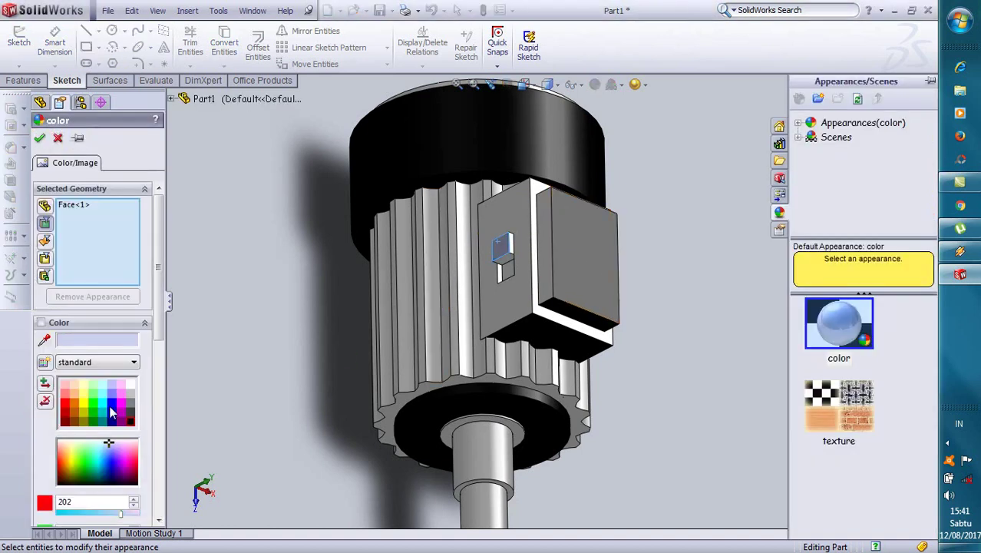
Settle on full red after trying blue, add the remaining switch faces, and confirm.
left_click(111, 407)
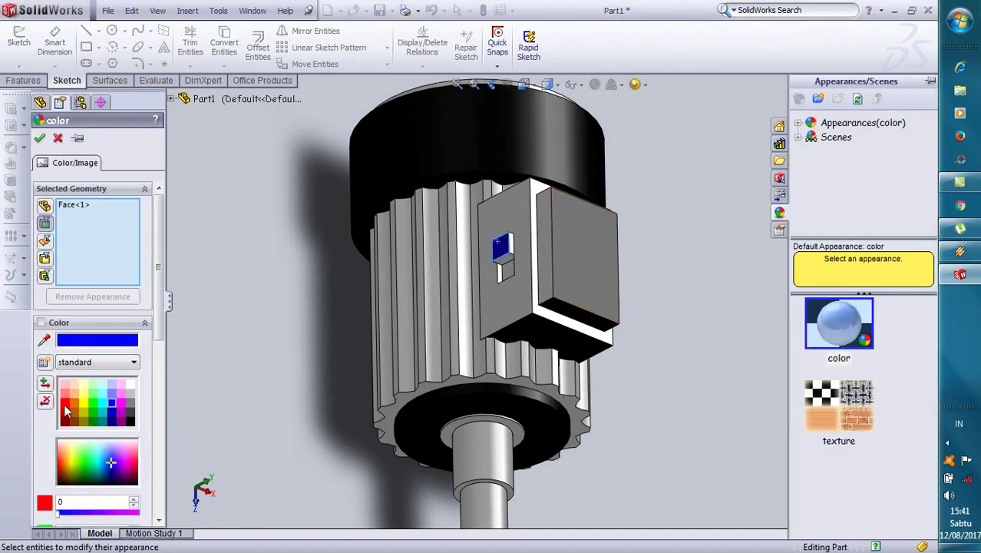
left_click(66, 413)
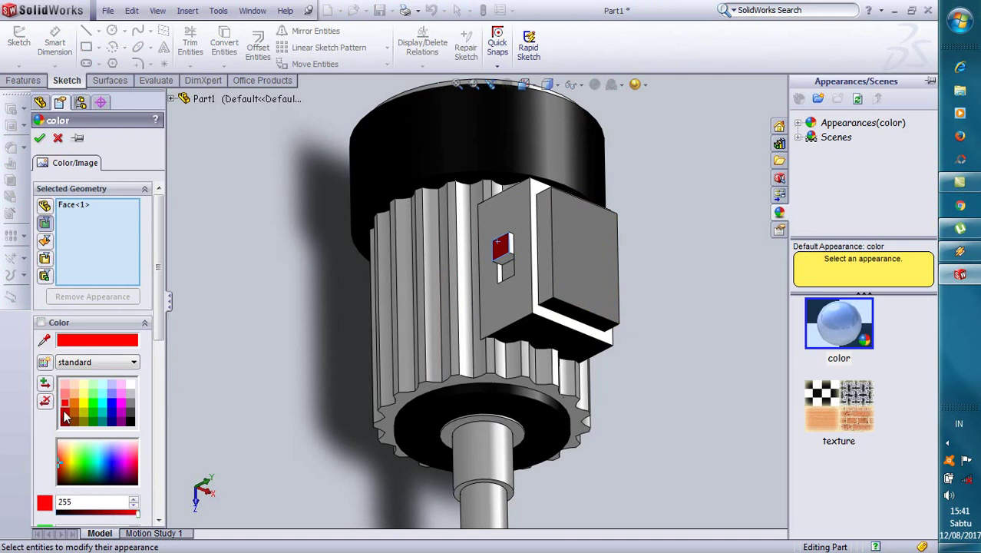
left_click(65, 416)
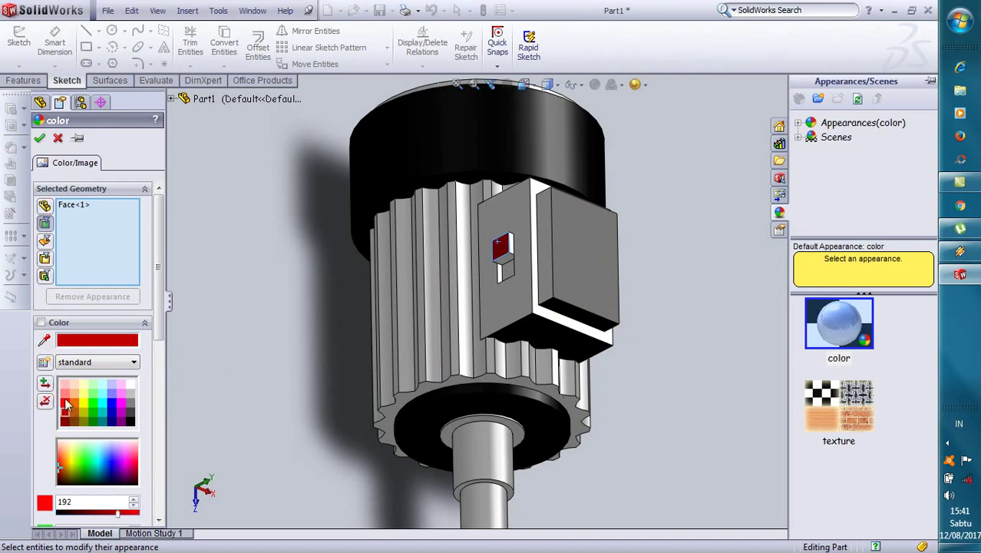
left_click(66, 405)
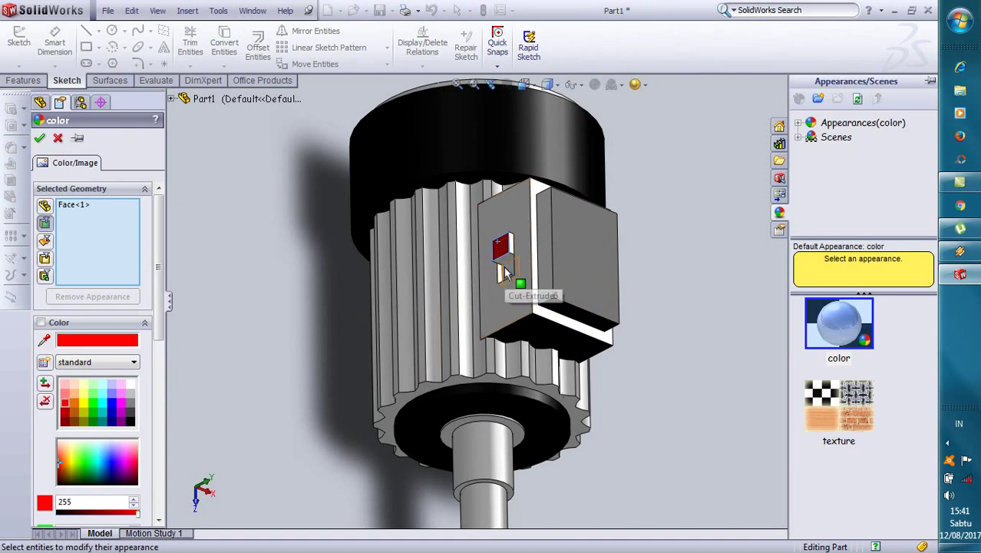
left_click(505, 272)
left_click(511, 245)
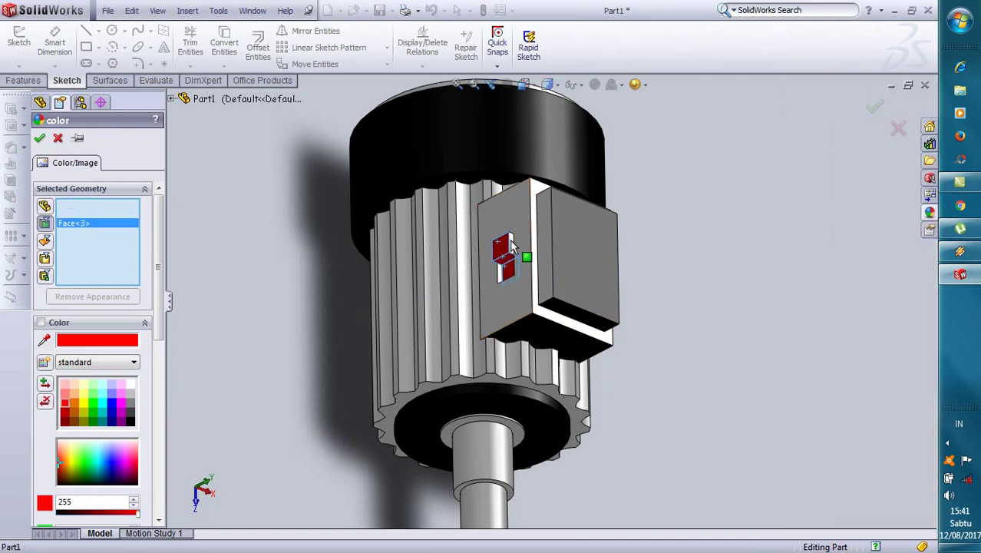
left_click(495, 270)
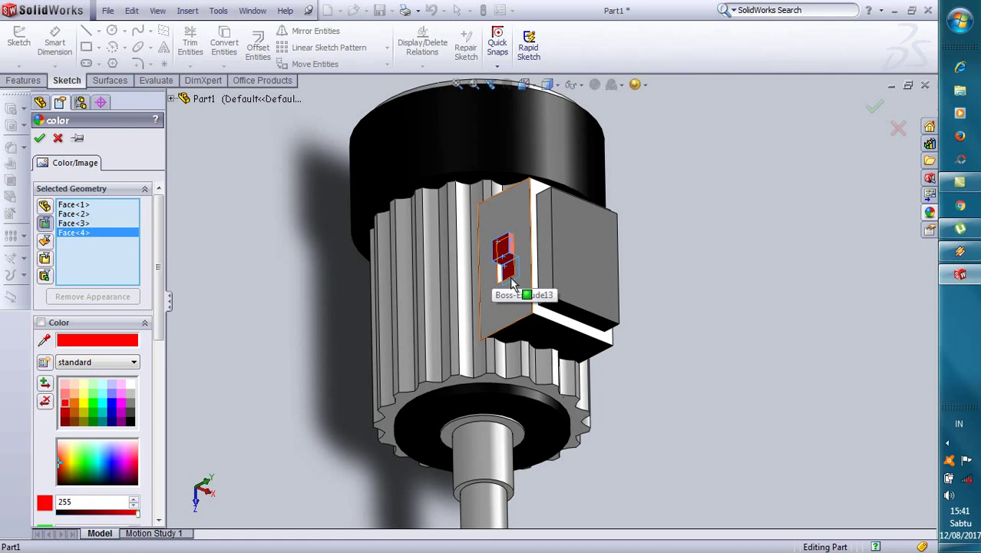
key("Escape")
left_click(517, 258)
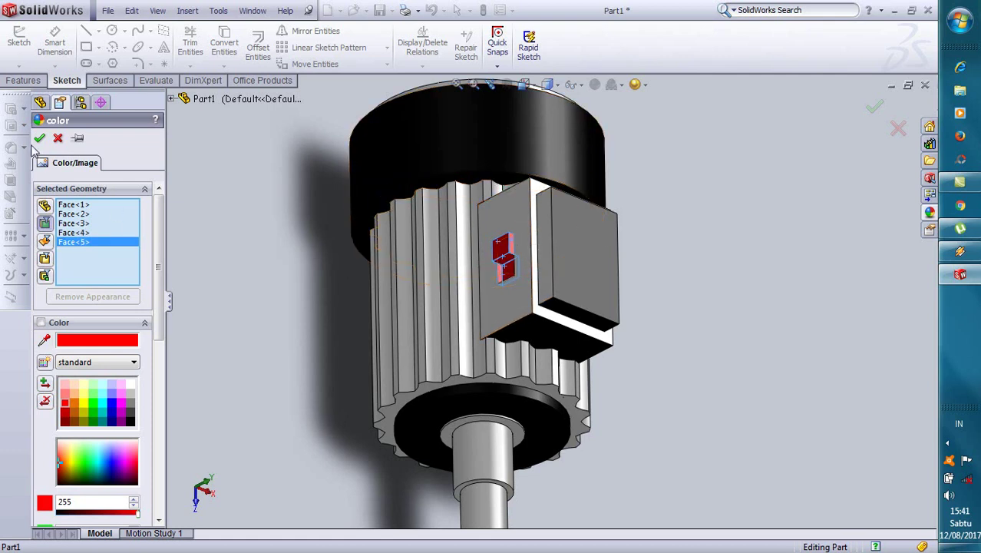
left_click(40, 139)
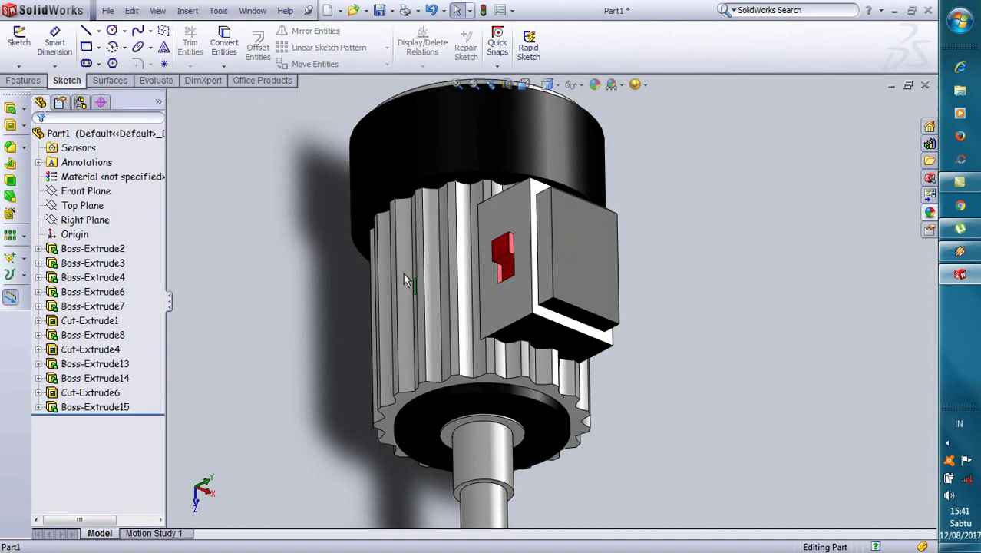
Set only the terminal box's front face, around the switch, to black.
left_click(509, 314)
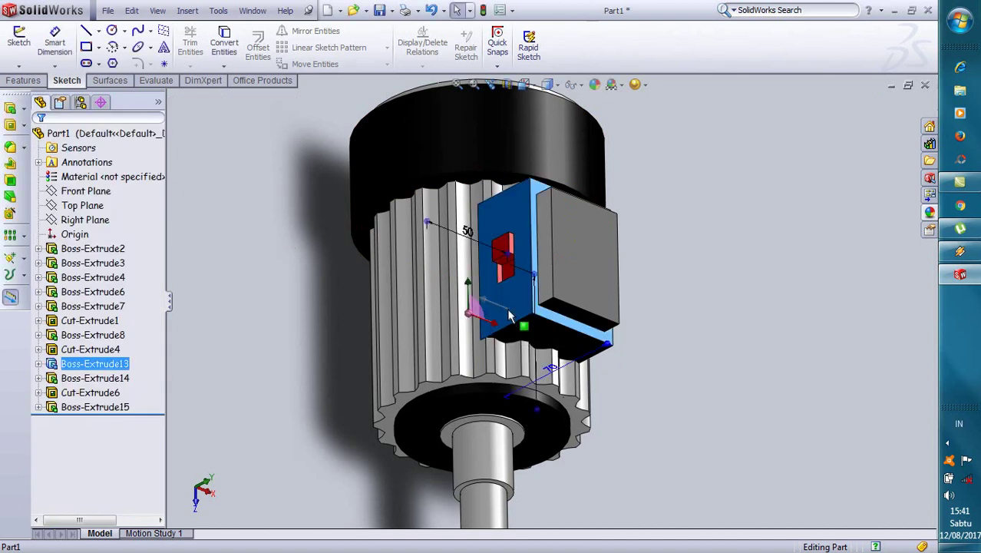
left_click(507, 308)
right_click(508, 310)
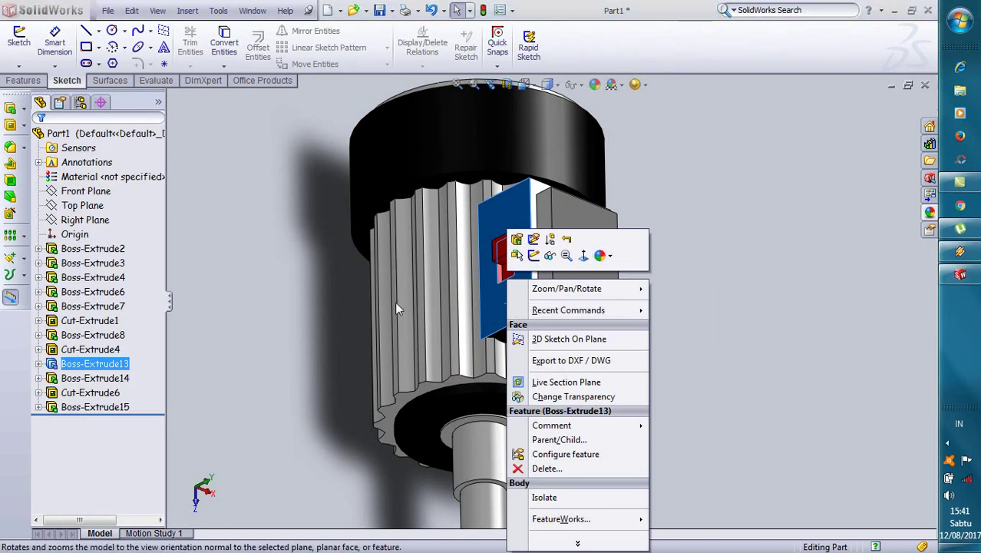
mouse_move(601, 256)
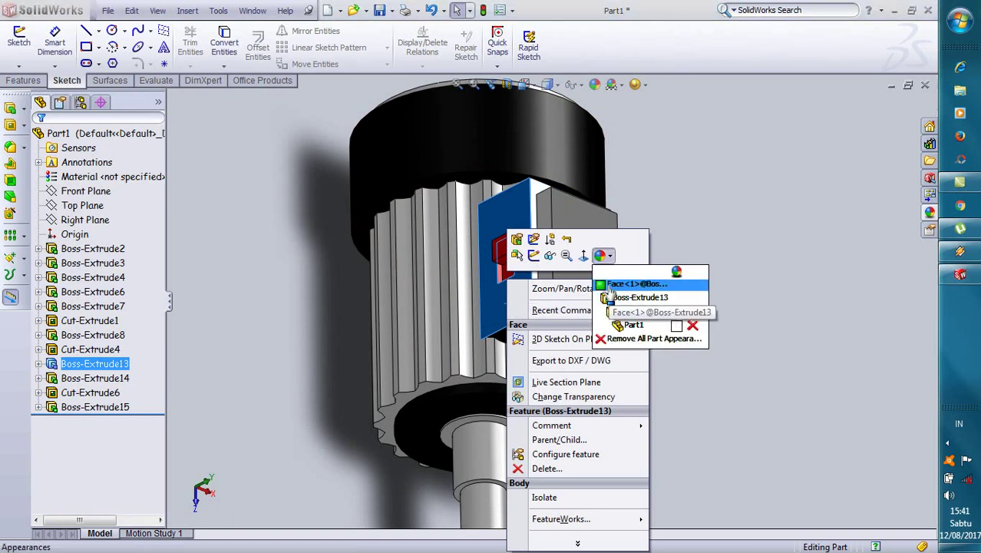
left_click(630, 297)
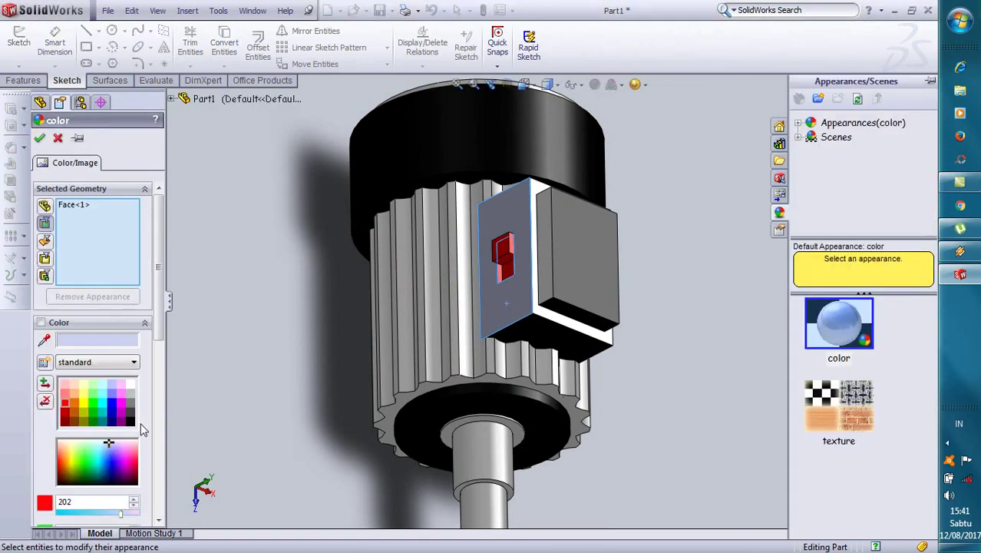
left_click(130, 421)
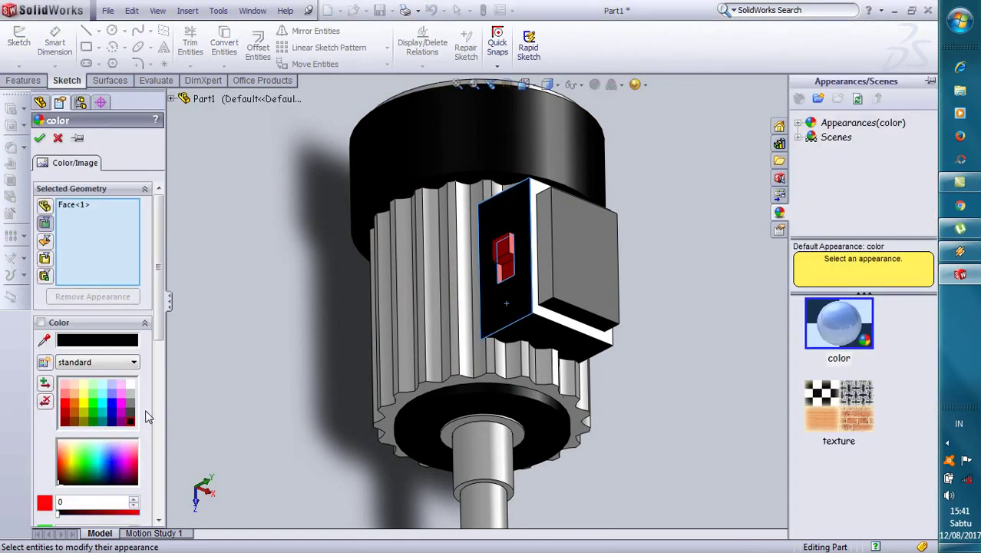
left_click(39, 137)
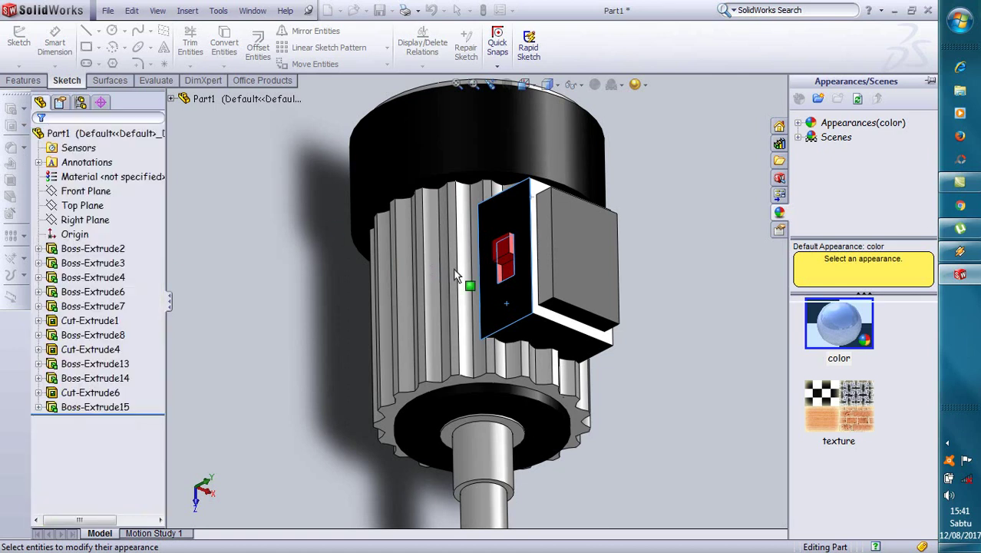
scroll(584, 258, "down", 3)
scroll(584, 259, "up", 5)
Turn the motor to the dimetric view and toggle perspective off and back on.
middle_click_drag(584, 259, 540, 324)
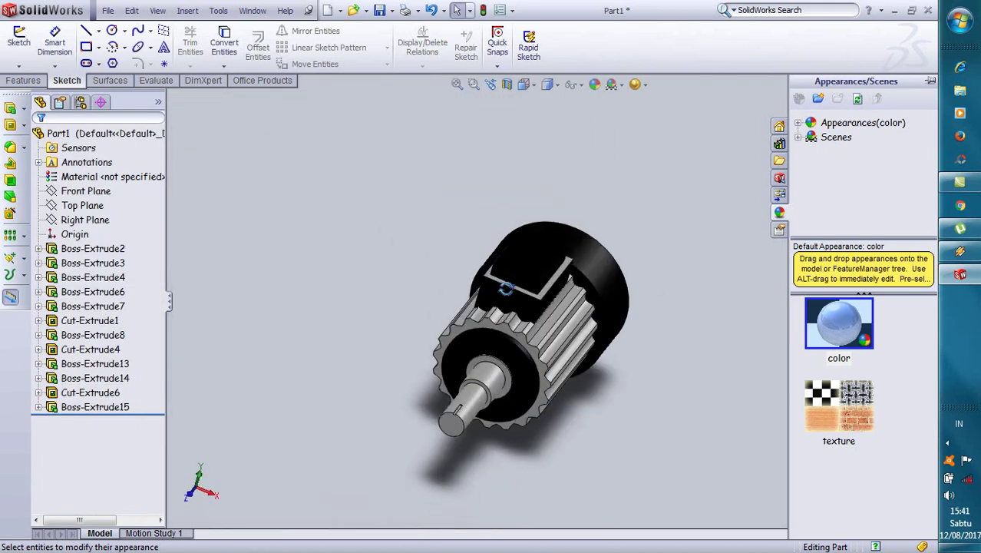
left_click(525, 84)
left_click(595, 103)
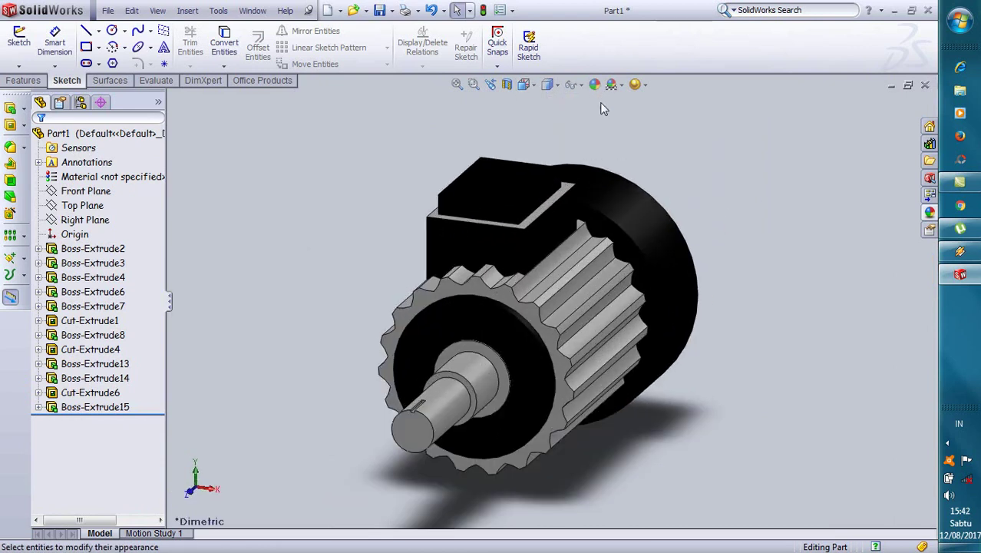
left_click(637, 85)
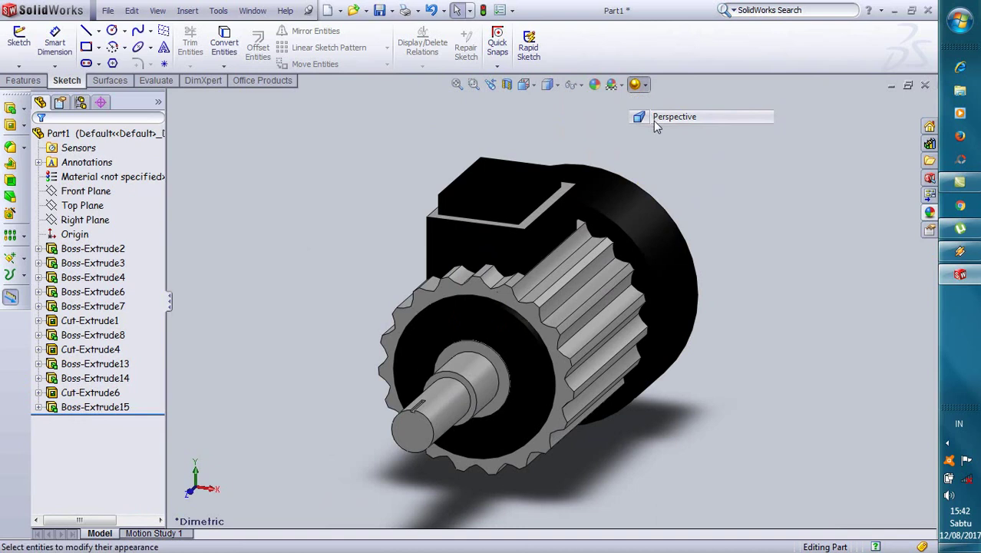
left_click(654, 119)
left_click(639, 85)
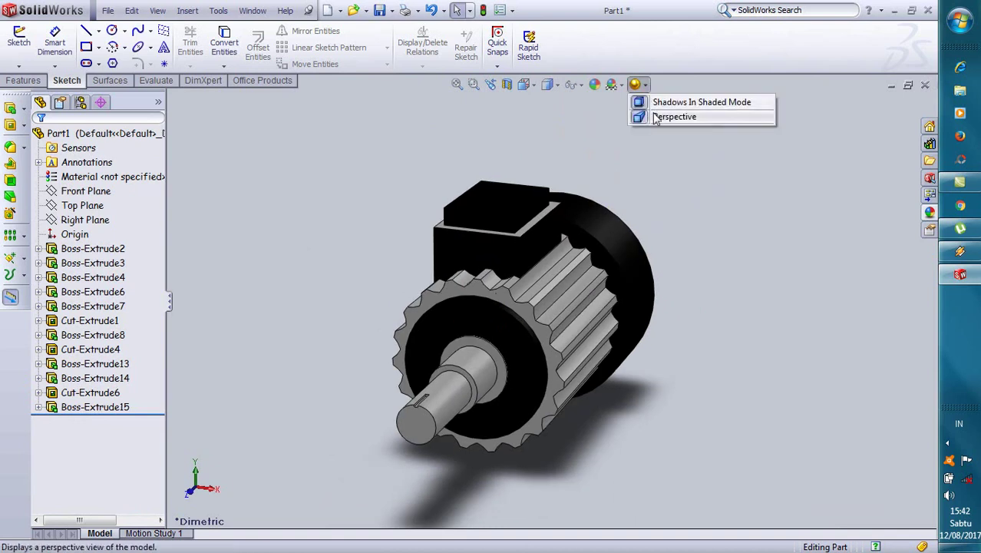
left_click(660, 116)
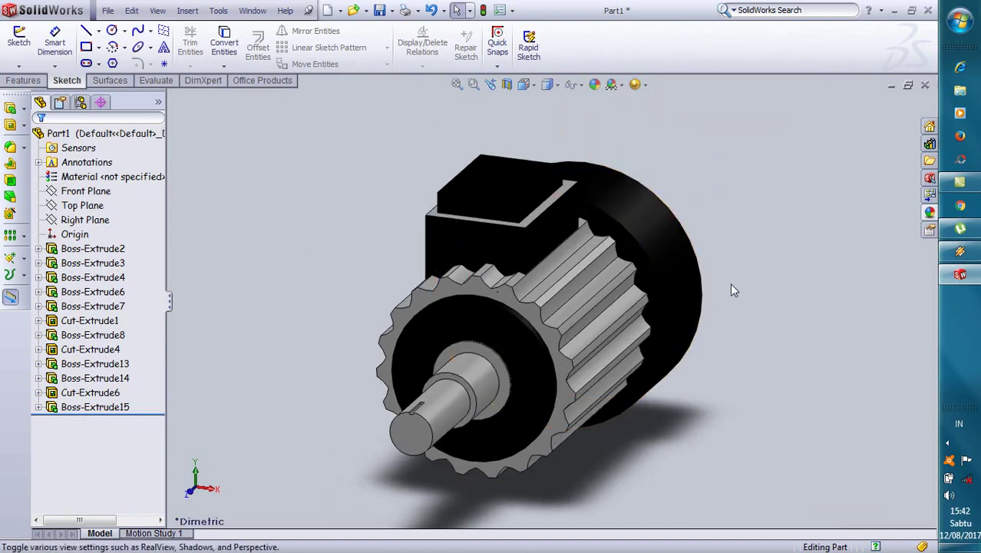
Rotate the motor, then set it to the standard isometric view.
middle_click_drag(707, 328, 587, 126)
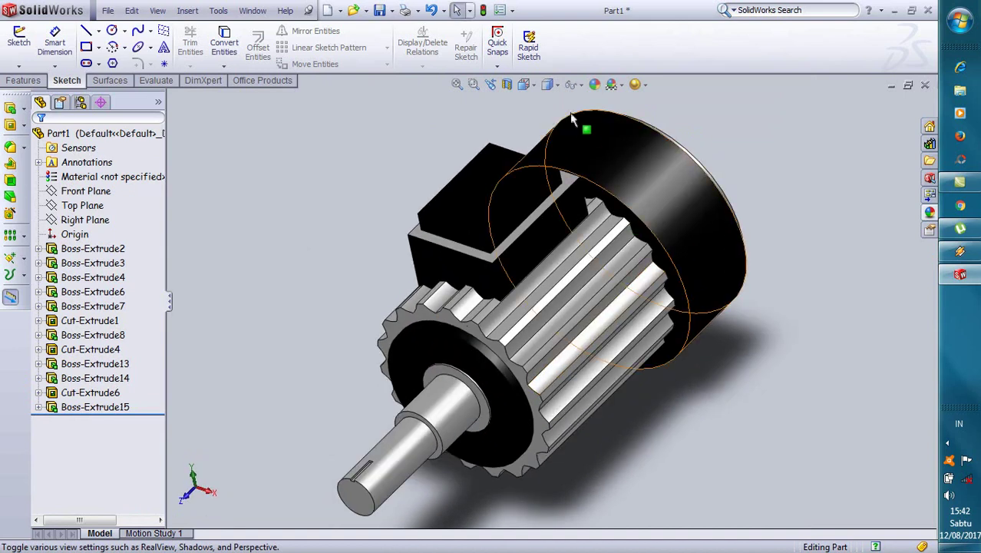
left_click(559, 84)
left_click(524, 85)
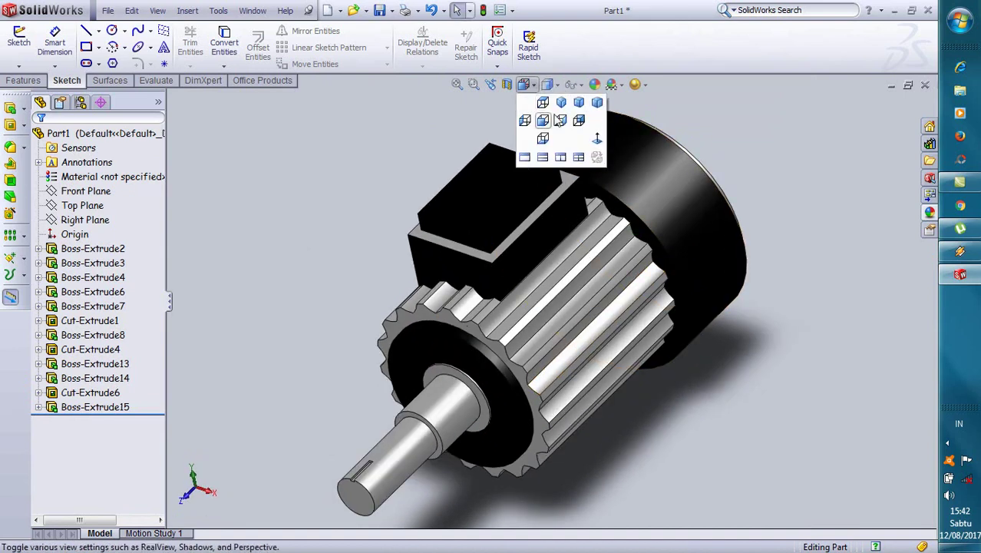
left_click(560, 112)
scroll(718, 320, "down", 1)
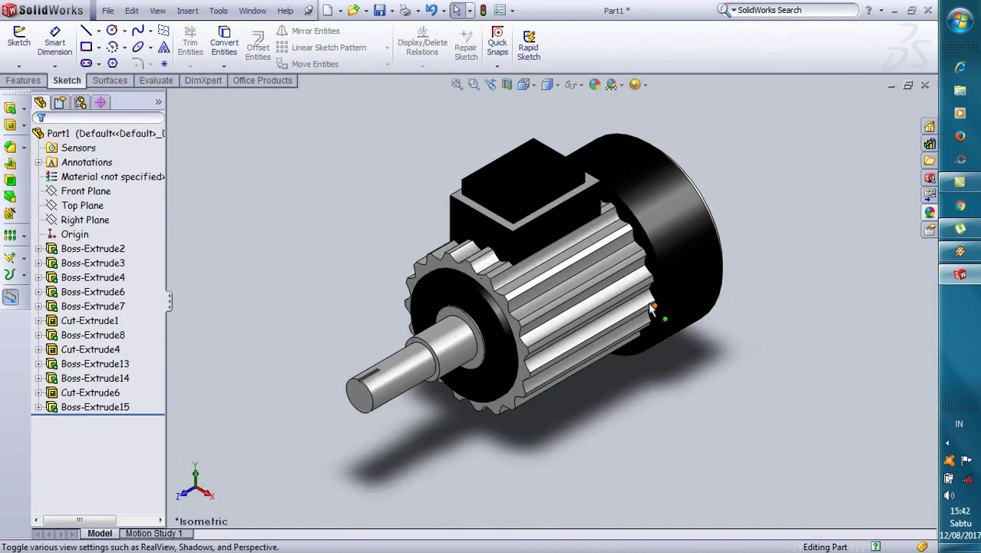
scroll(449, 230, "up", 2)
Orbit and zoom the motor to inspect it from angled and side views.
mouse_move(449, 270)
middle_mouse_down()
mouse_move(440, 357)
mouse_move(515, 461)
mouse_move(477, 350)
mouse_move(467, 413)
mouse_move(435, 321)
middle_mouse_up()
mouse_move(453, 415)
middle_mouse_down()
mouse_move(463, 417)
mouse_move(535, 261)
middle_mouse_up()
scroll(535, 261, "up", 2)
middle_click_drag(534, 417, 572, 323)
scroll(545, 299, "down", 3)
scroll(539, 371, "down", 2)
mouse_move(539, 371)
middle_mouse_down()
mouse_move(510, 311)
mouse_move(594, 423)
mouse_move(568, 432)
mouse_move(537, 403)
mouse_move(526, 363)
mouse_move(522, 383)
mouse_move(577, 227)
middle_mouse_up()
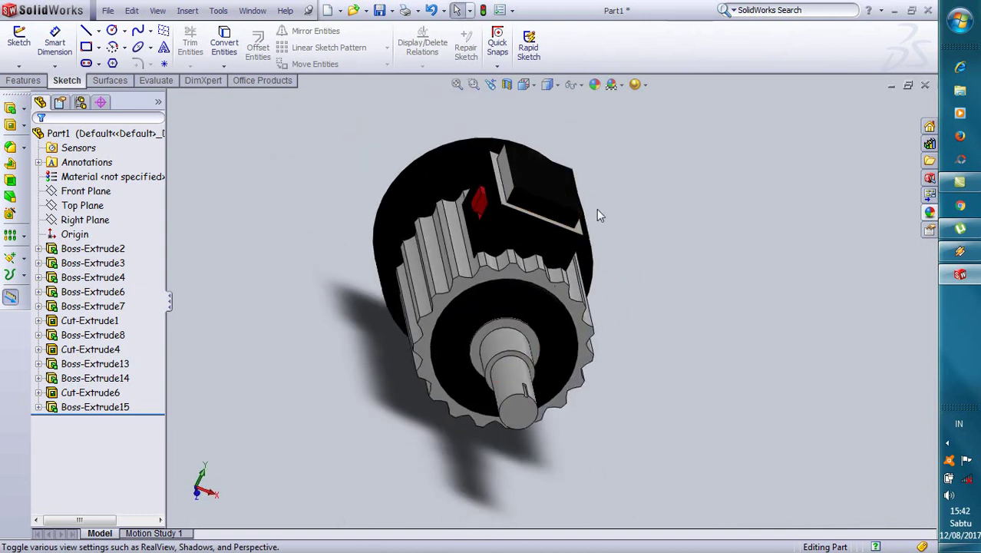
Return the motor to the isometric view with Ctrl+7 and the orientation list.
key("ctrl+7")
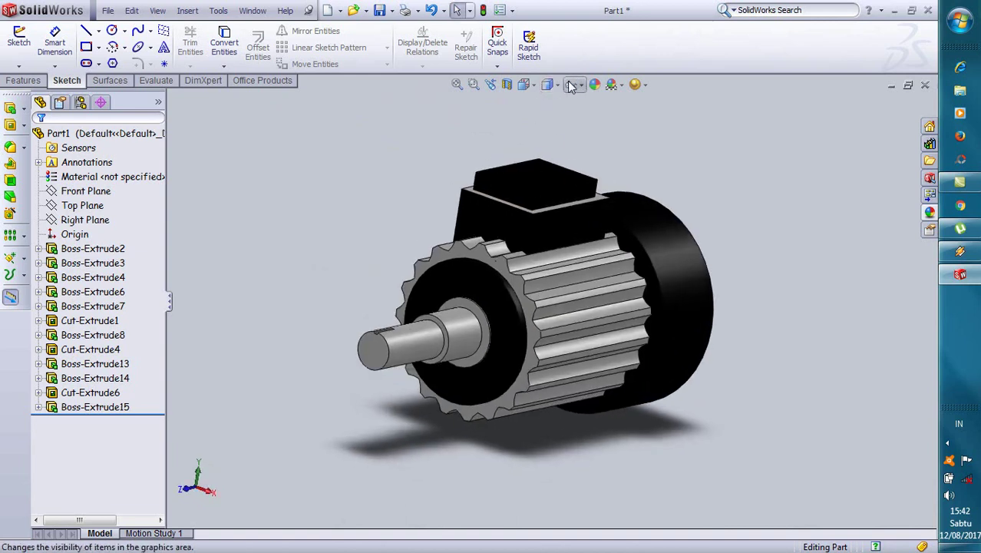
left_click(525, 84)
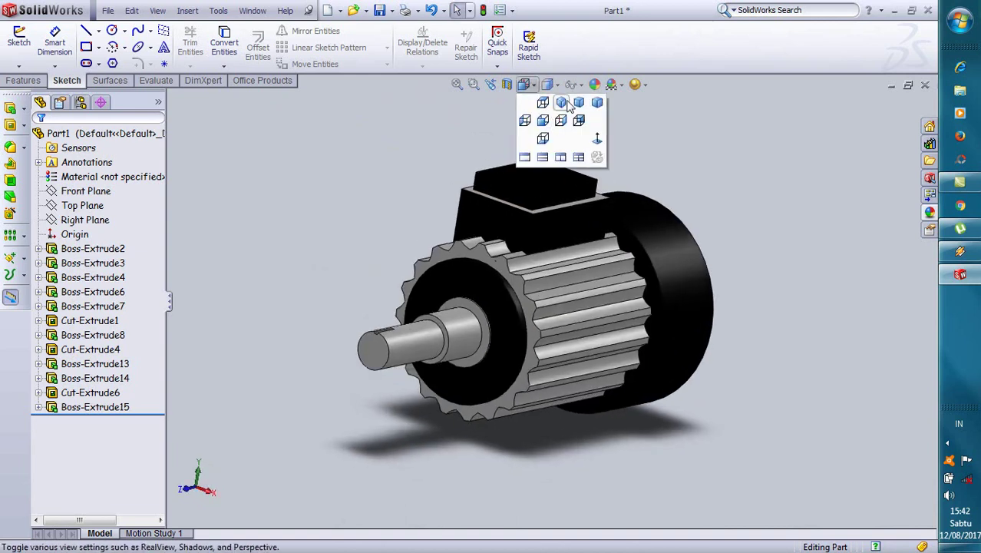
left_click(563, 102)
scroll(708, 275, "down", 3)
scroll(695, 188, "up", 3)
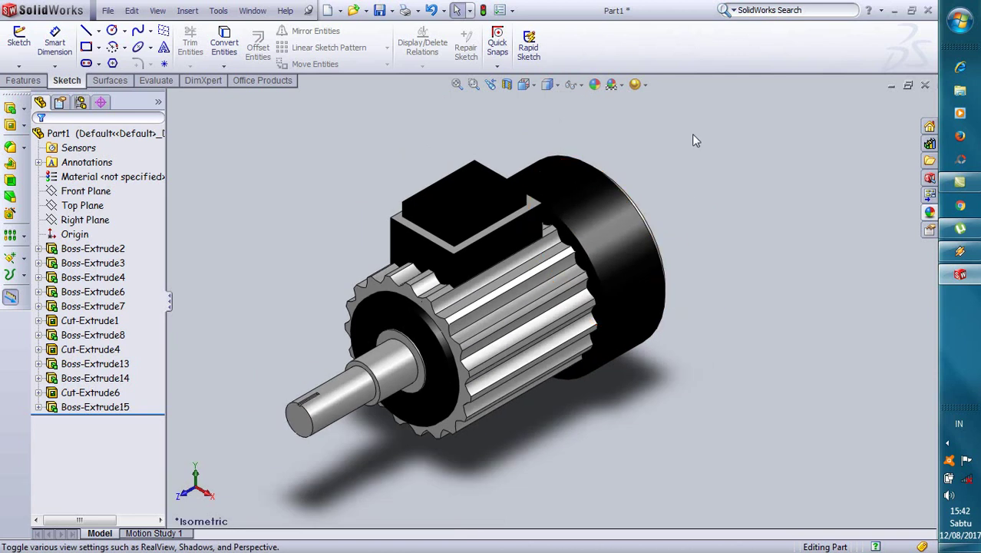
left_click(641, 86)
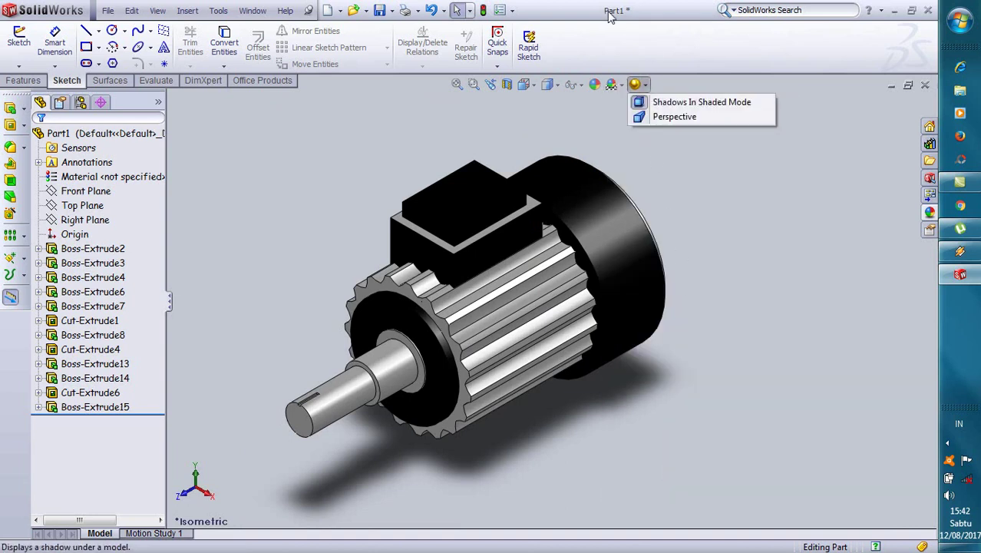
Apply the Reflective Floor Checkered scene, then switch to the Factory Floor scene.
left_click(611, 85)
left_click(660, 291)
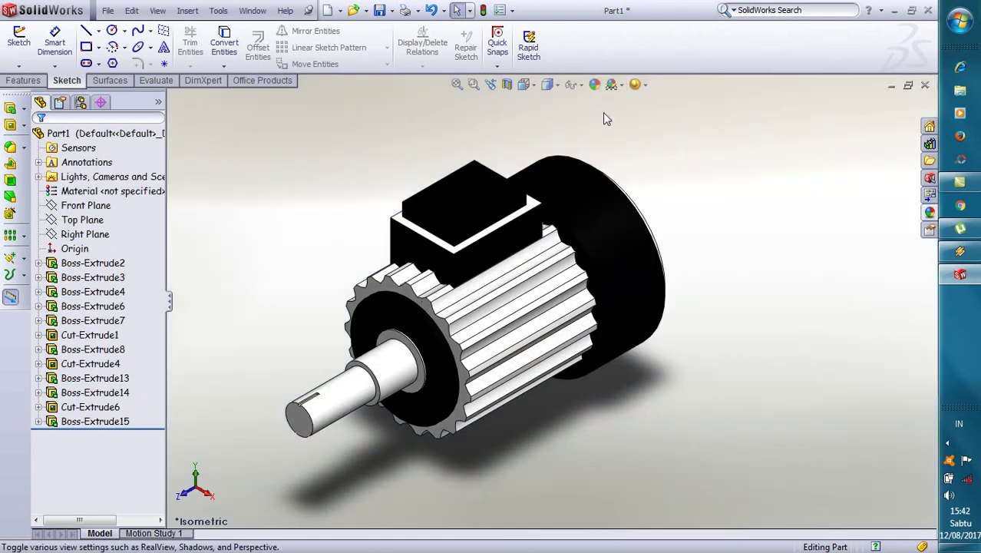
left_click(624, 86)
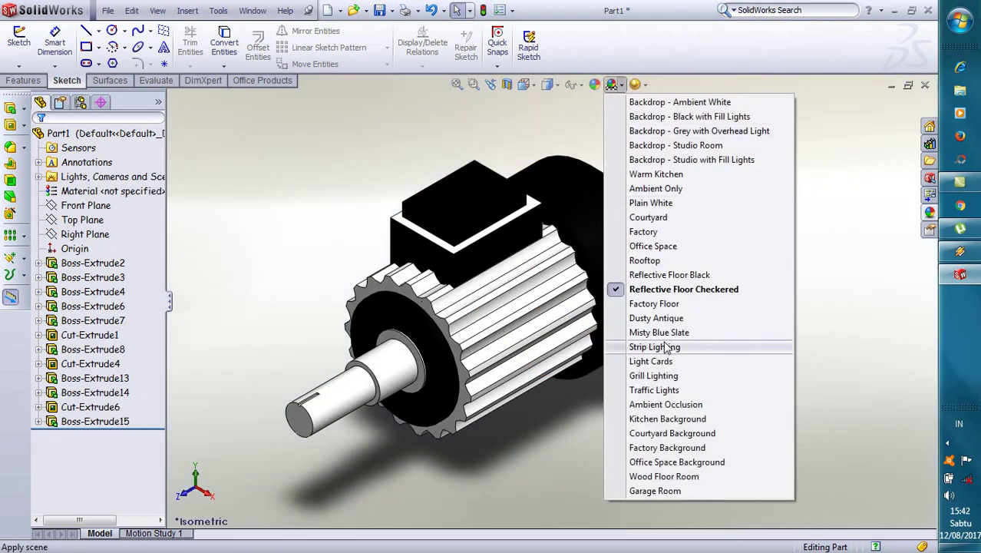
left_click(661, 304)
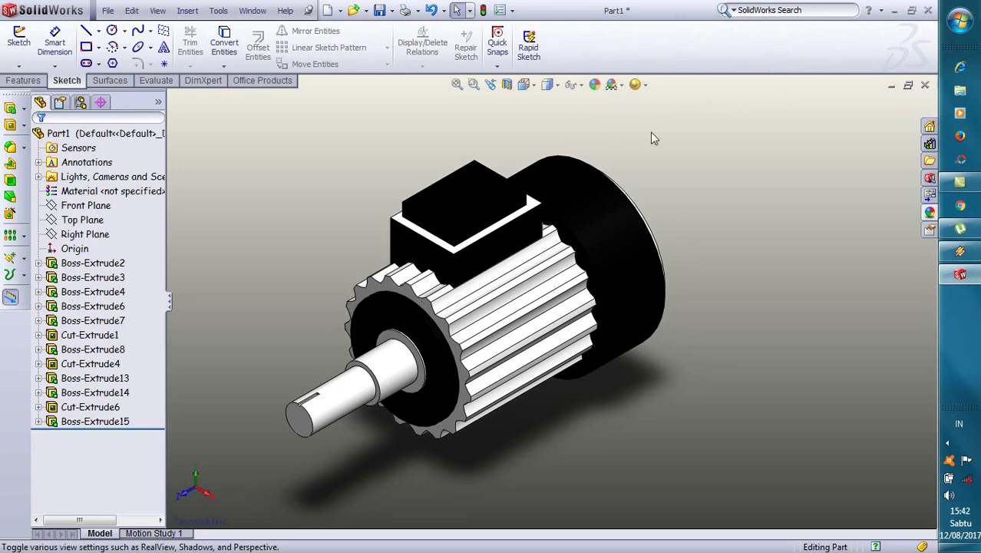
left_click(947, 445)
left_click(885, 432)
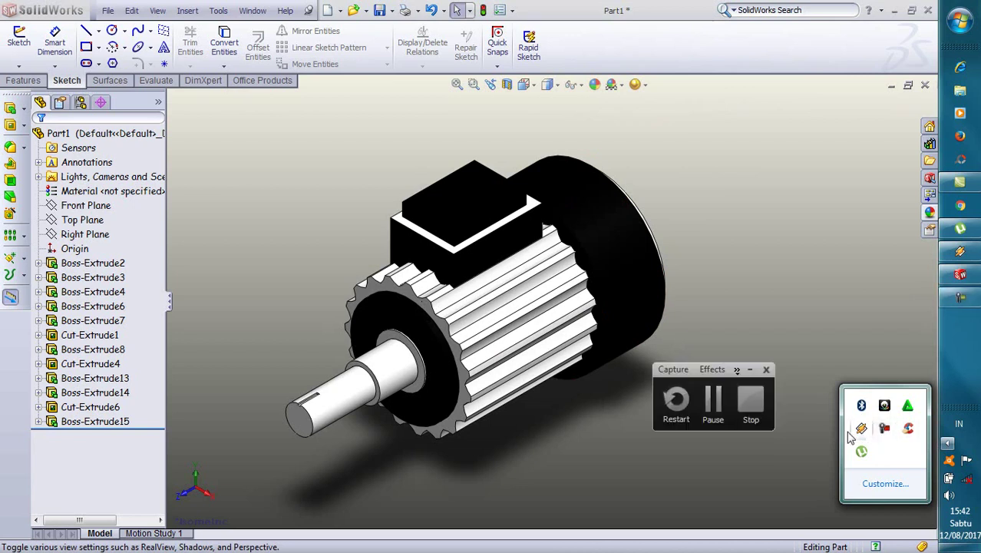